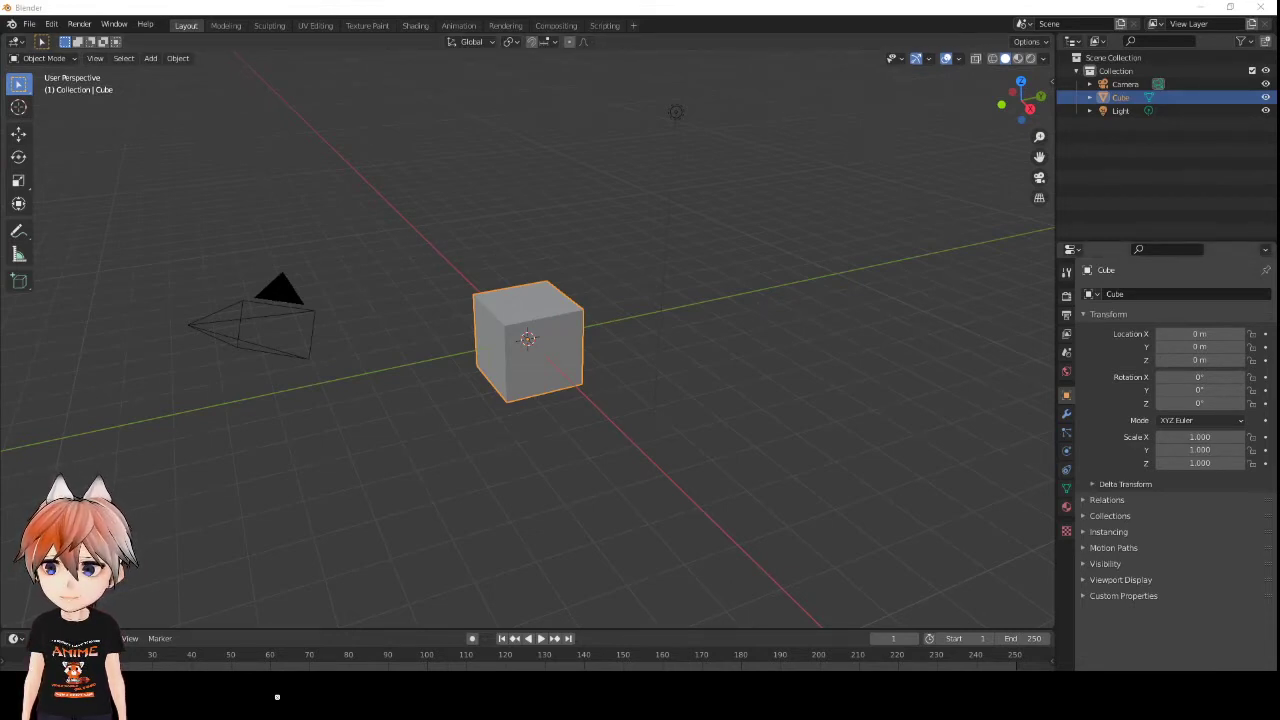
- Examine the installation instructions for the VRM Add-on for Blender on its GitHub page in the browser, and close the page
drag(1279, 57, 374, 2)
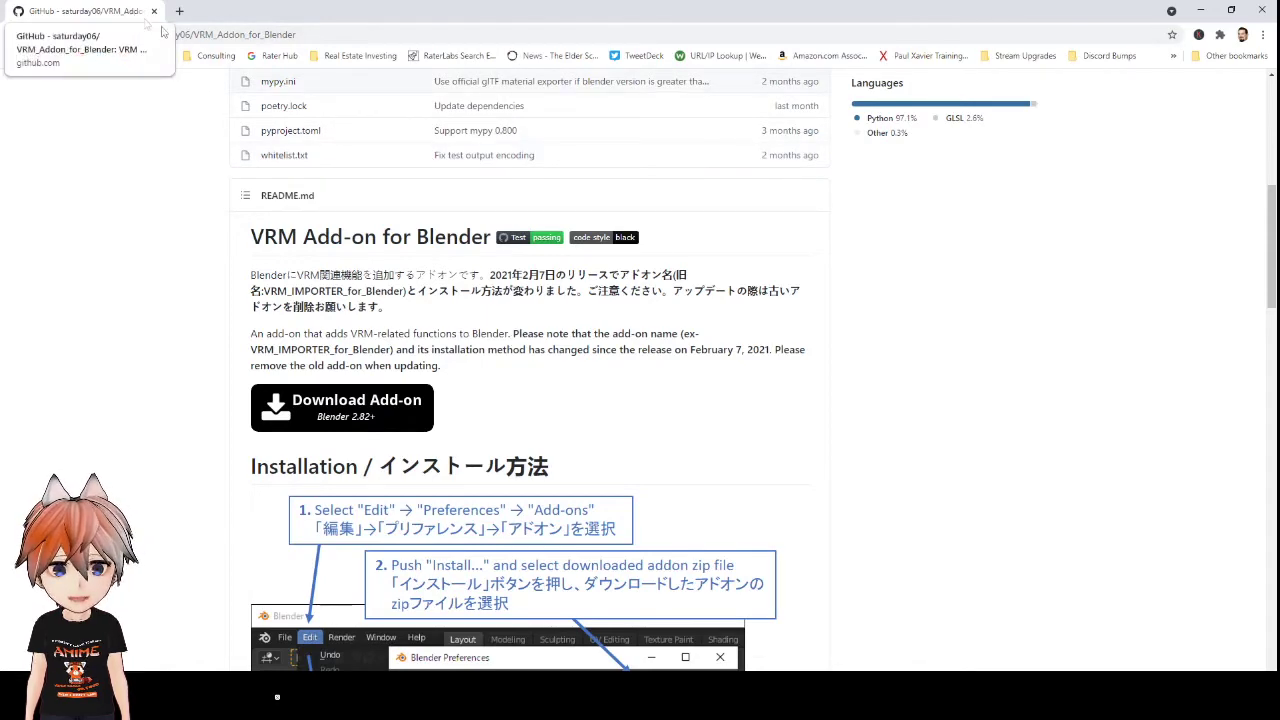
scroll(716, 474, down, 3)
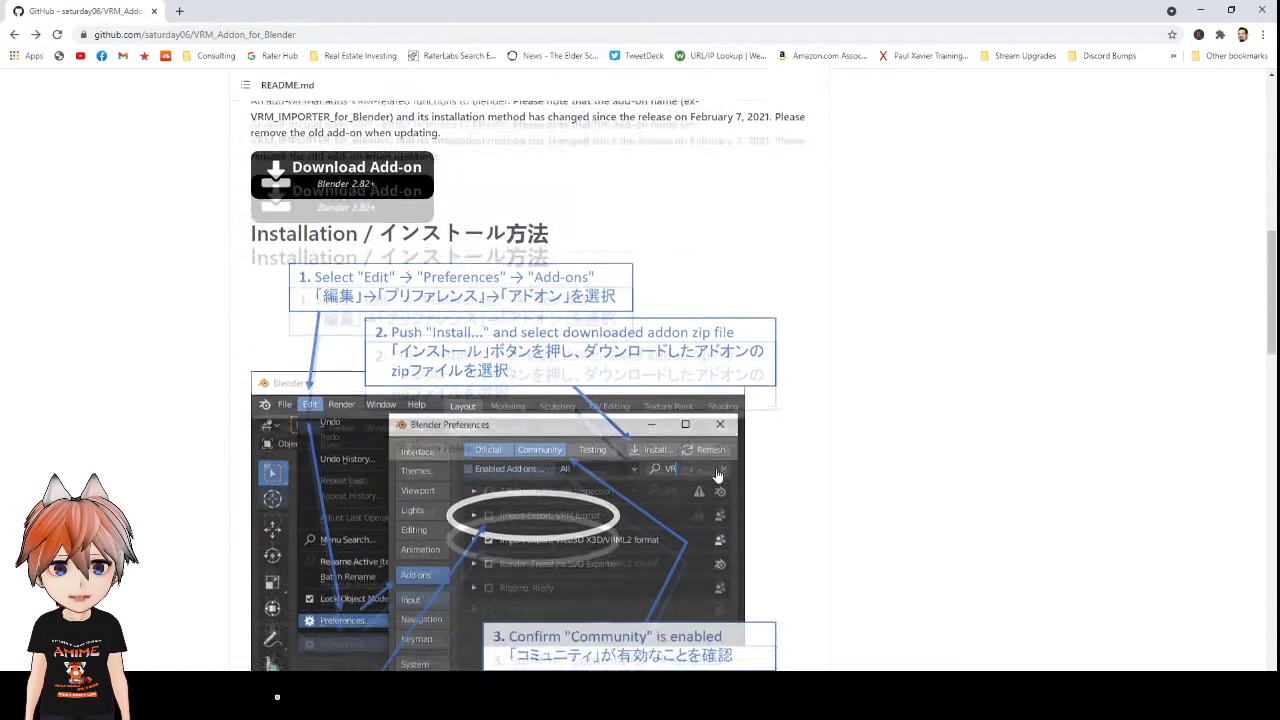
scroll(716, 474, down, 1)
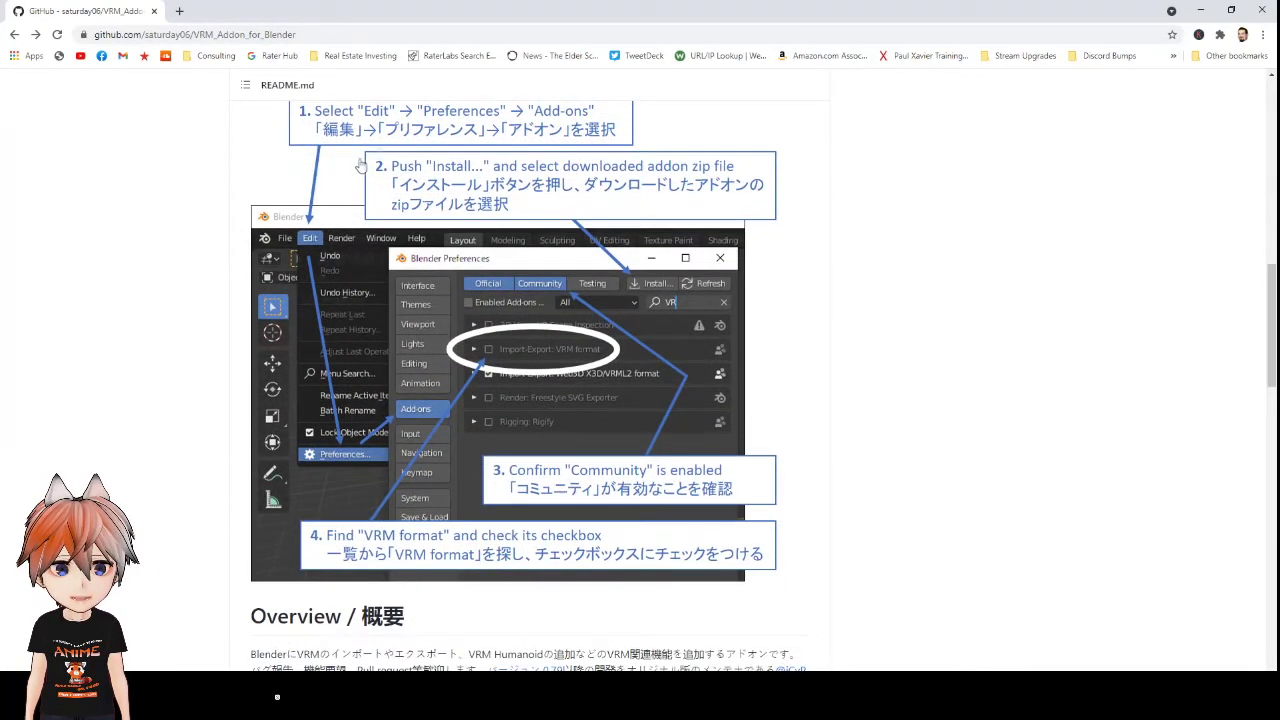
scroll(361, 165, up, 1)
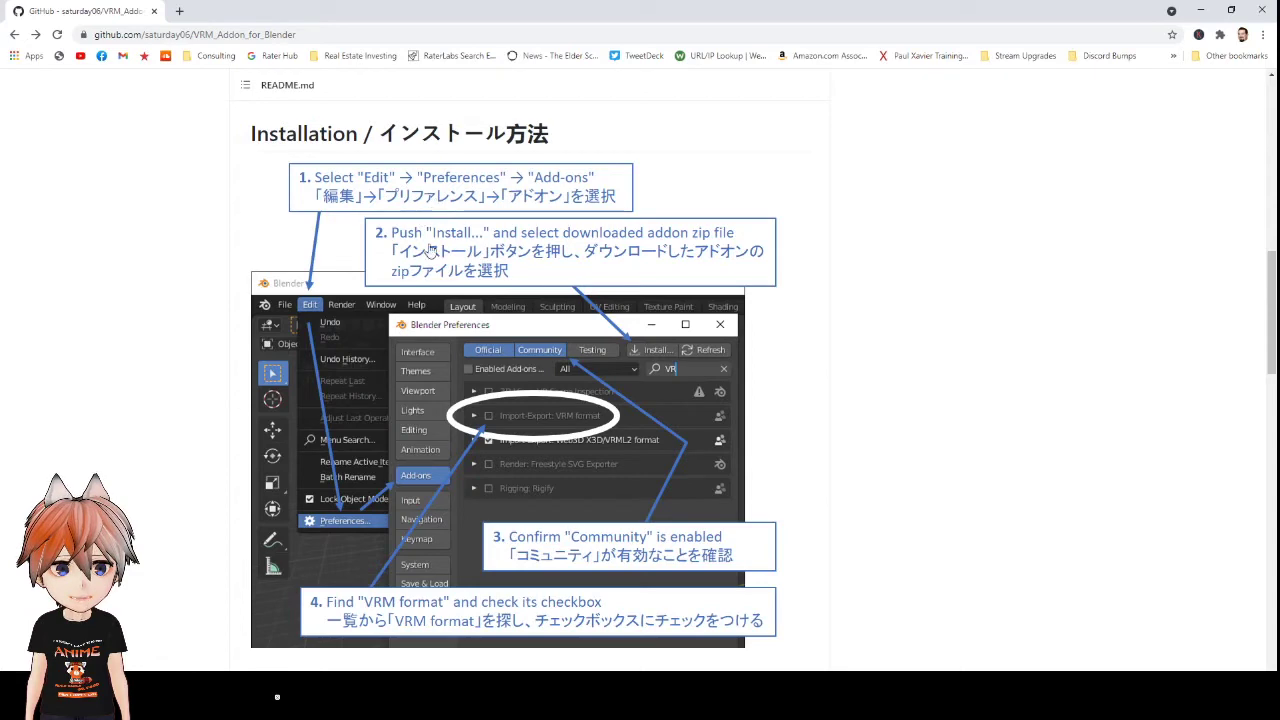
scroll(577, 312, down, 1)
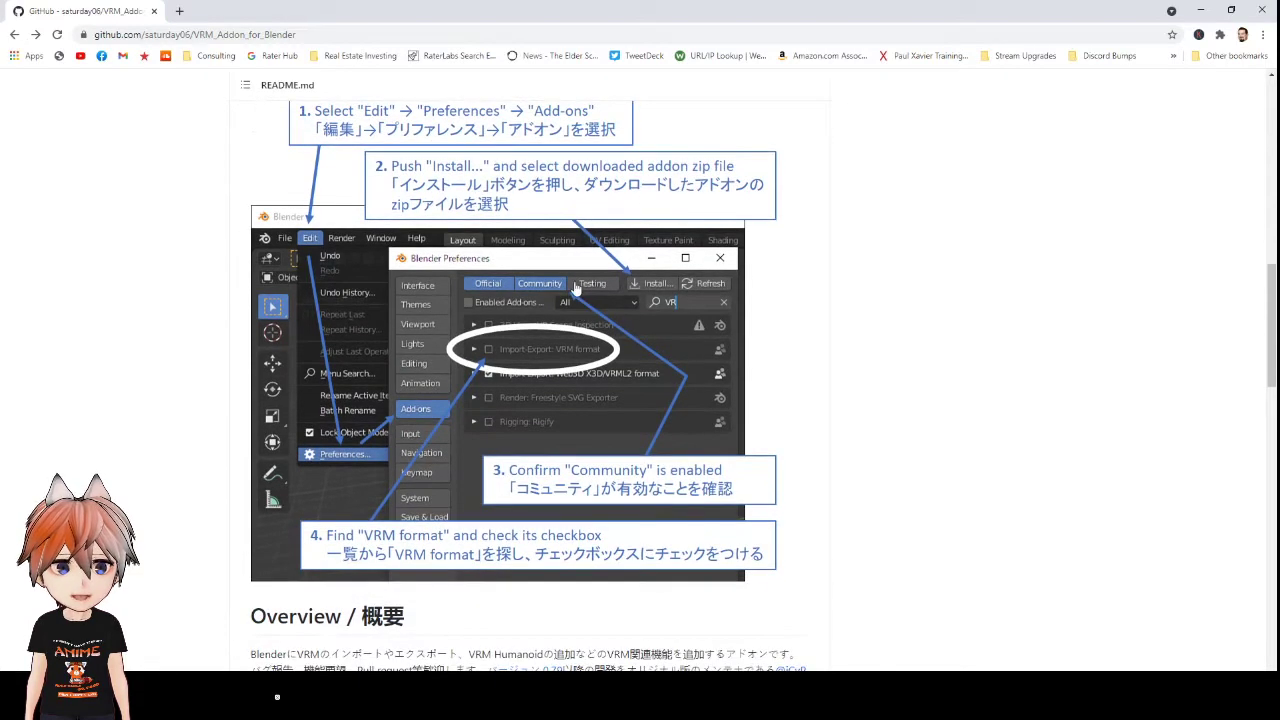
scroll(577, 287, down, 1)
scroll(577, 287, down, 1)
scroll(577, 287, up, 1)
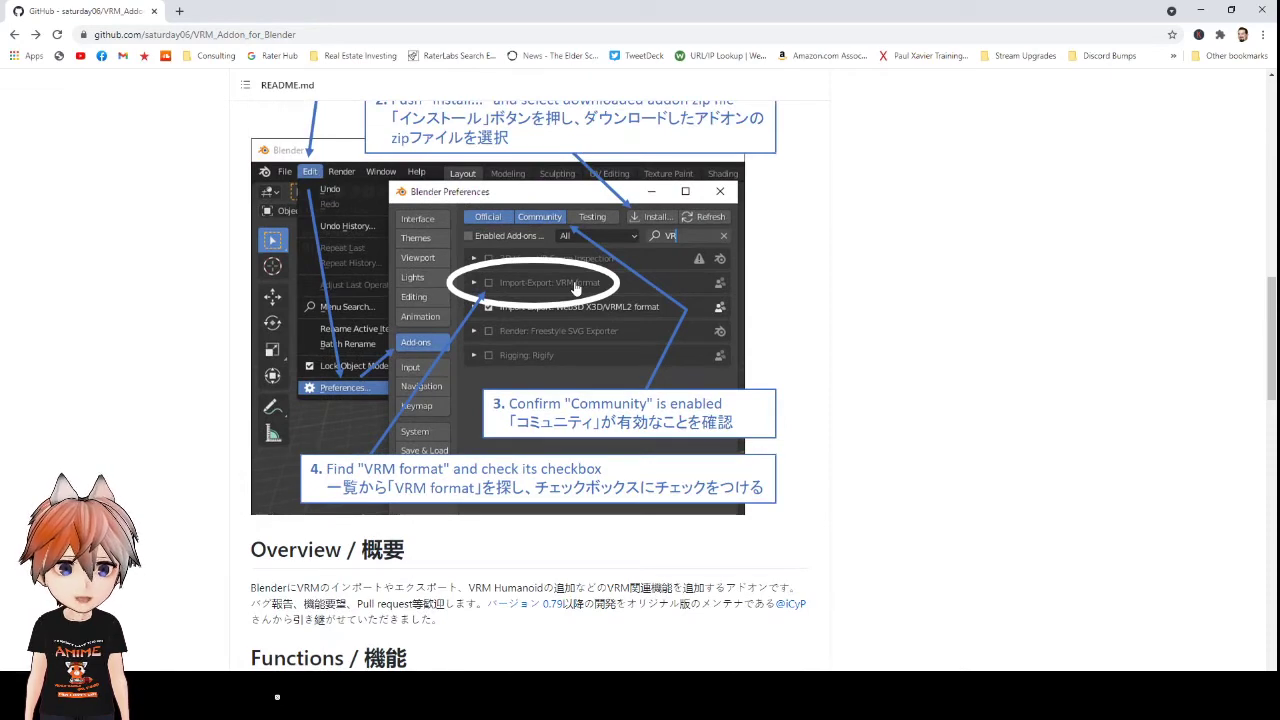
scroll(750, 215, down, 1)
scroll(750, 215, down, 1)
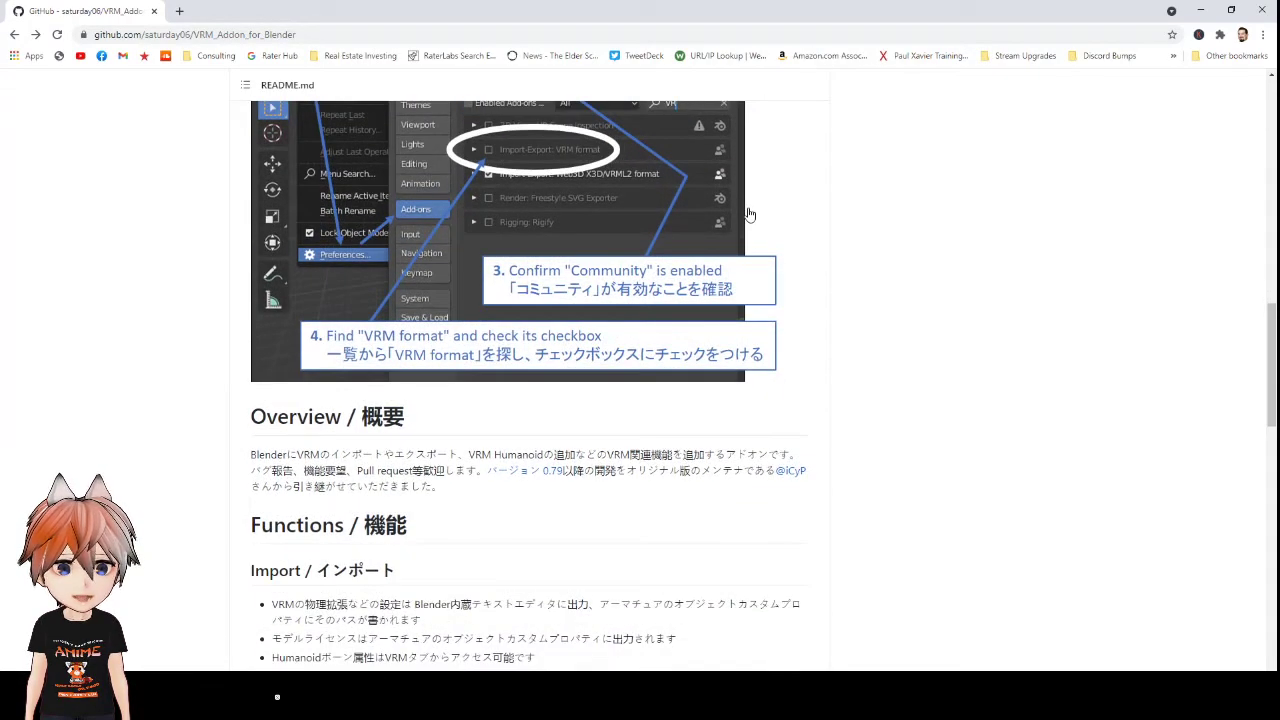
scroll(711, 240, up, 3)
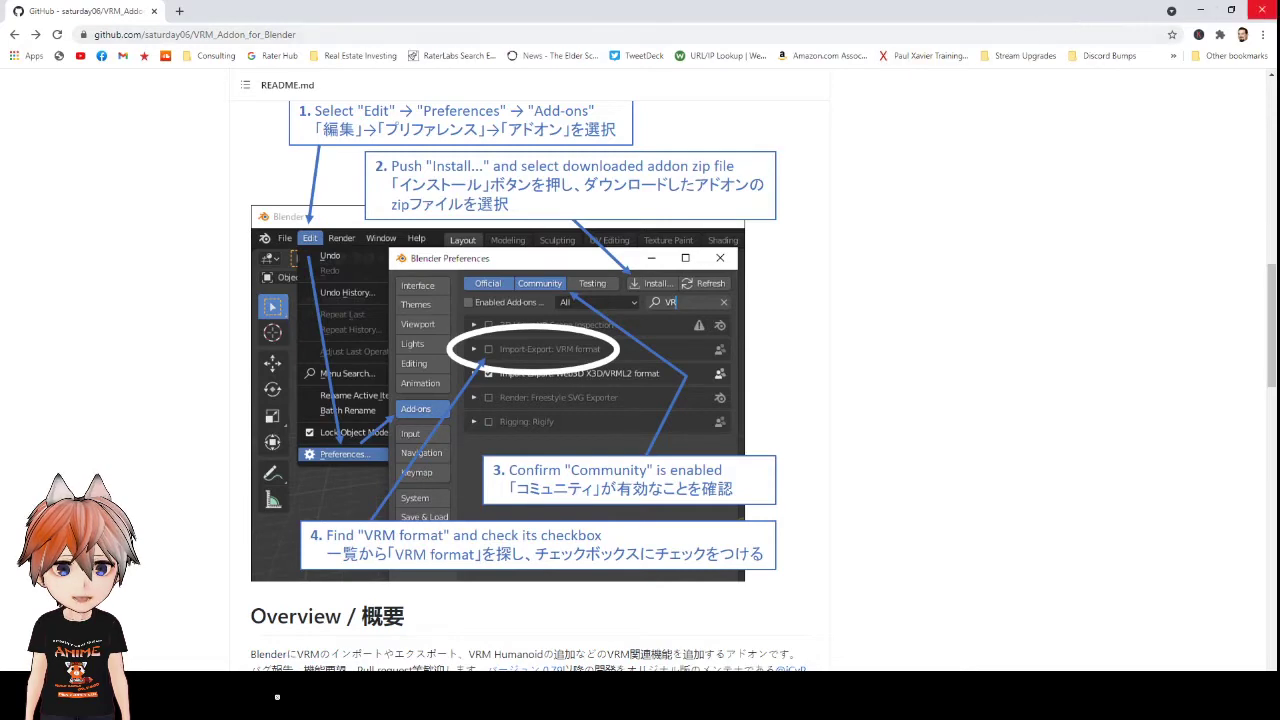
click(1262, 9)
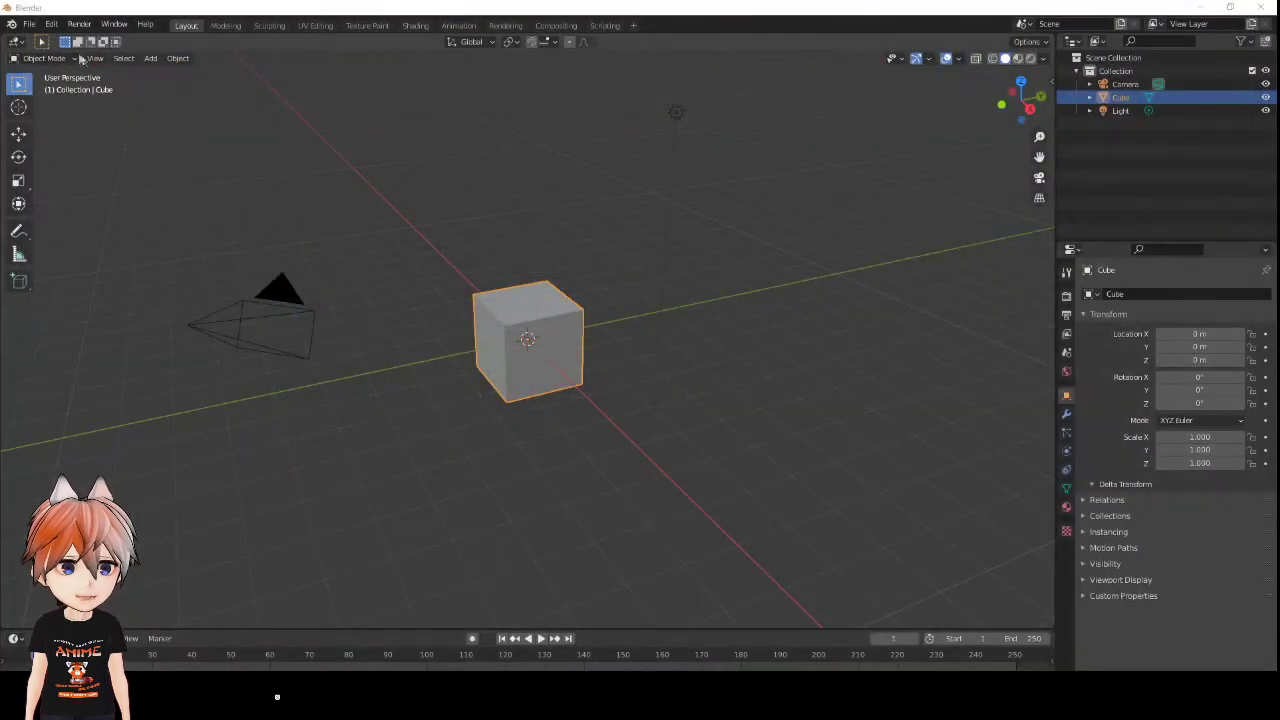
- Import Kurraku_Chibi_Humanoid_ears_tail_final-edited.vrm as VRM from the Current VRM folder inside Kurraku Avatar Files on the Desktop
click(29, 23)
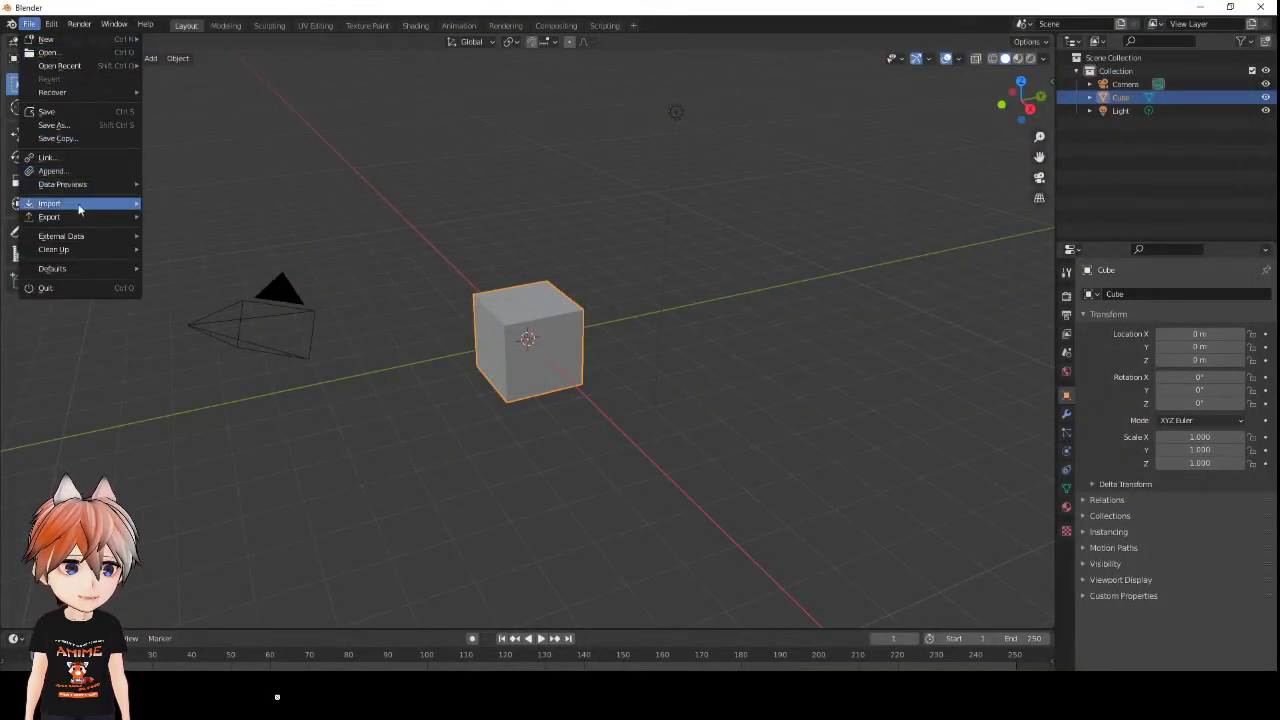
mouse_move(80, 203)
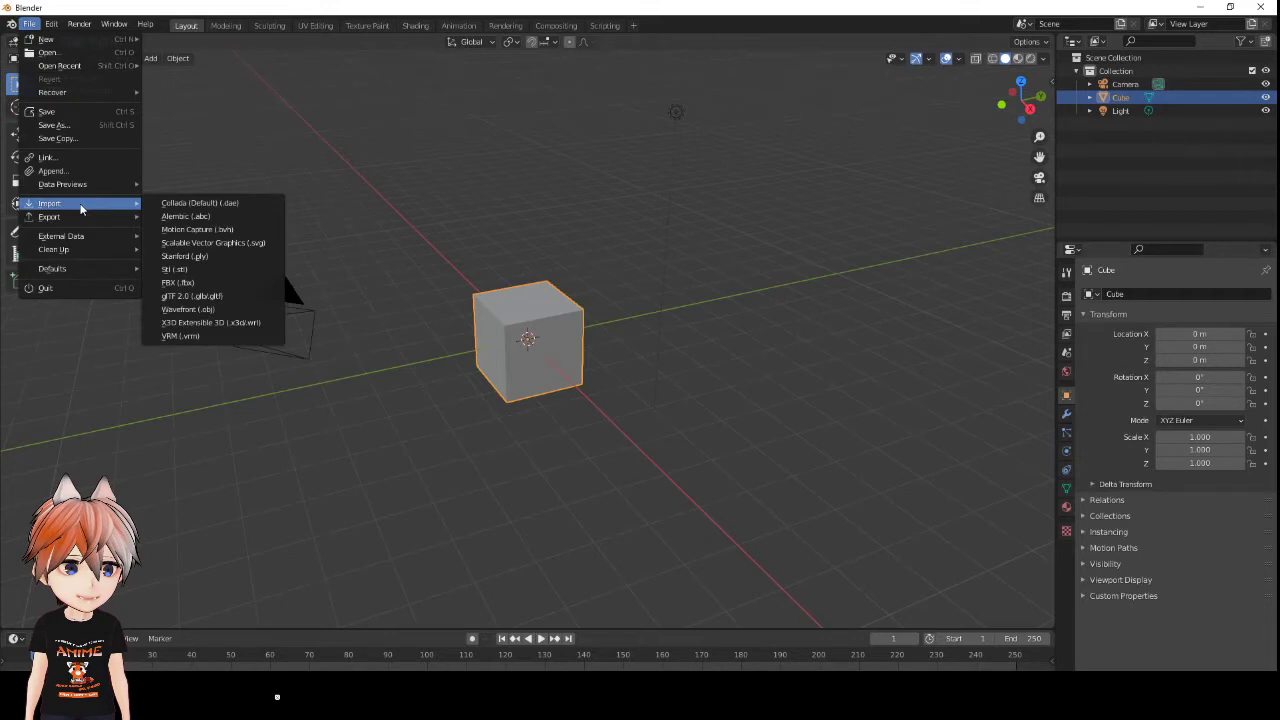
click(205, 338)
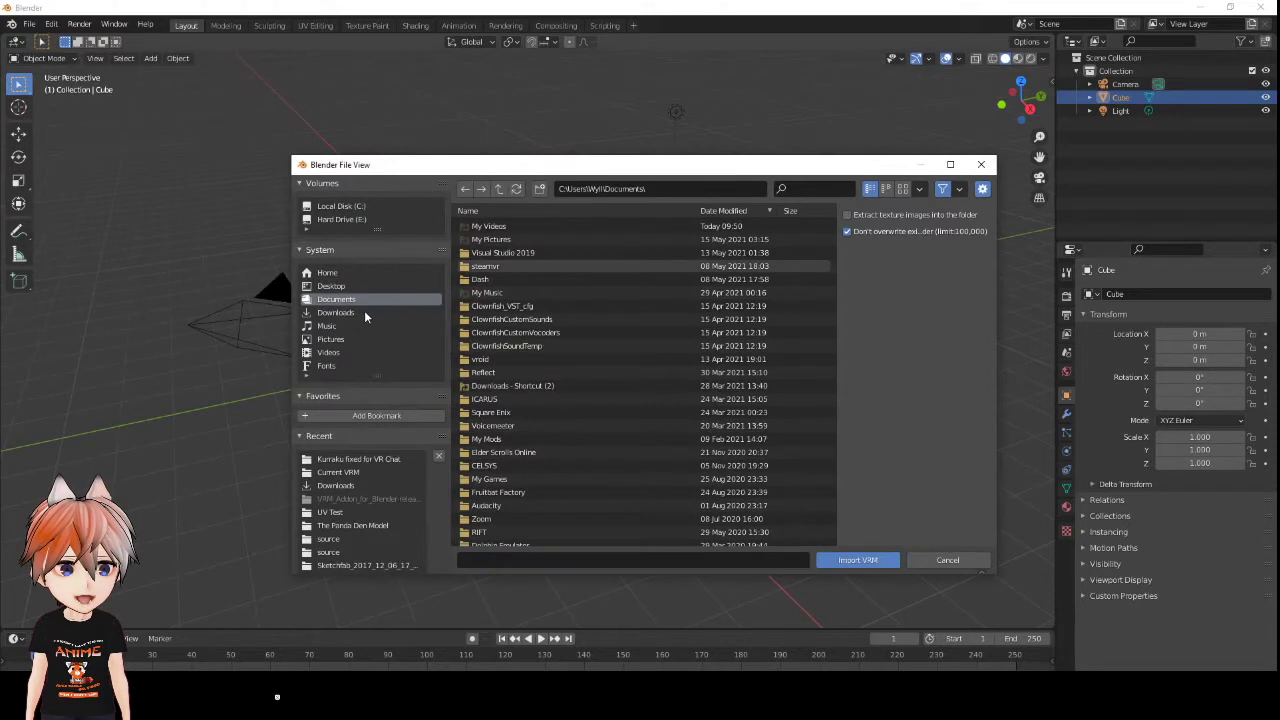
click(362, 286)
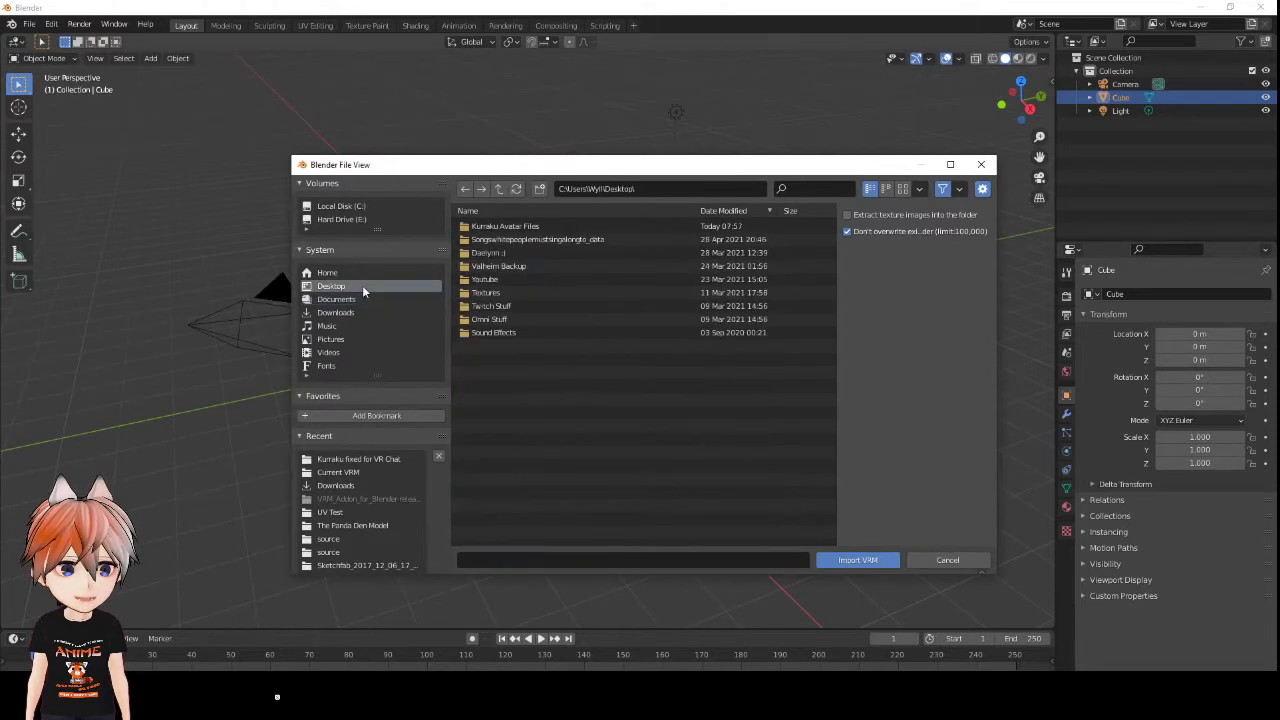
double_click(505, 226)
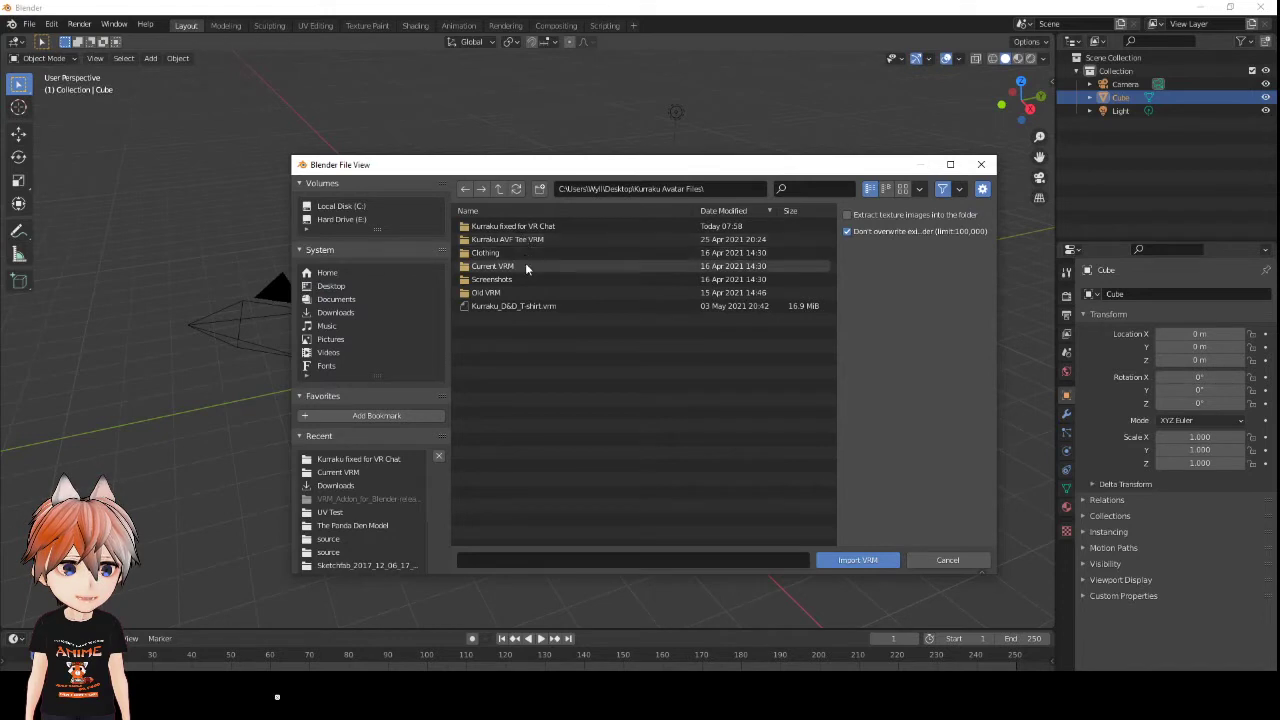
double_click(527, 267)
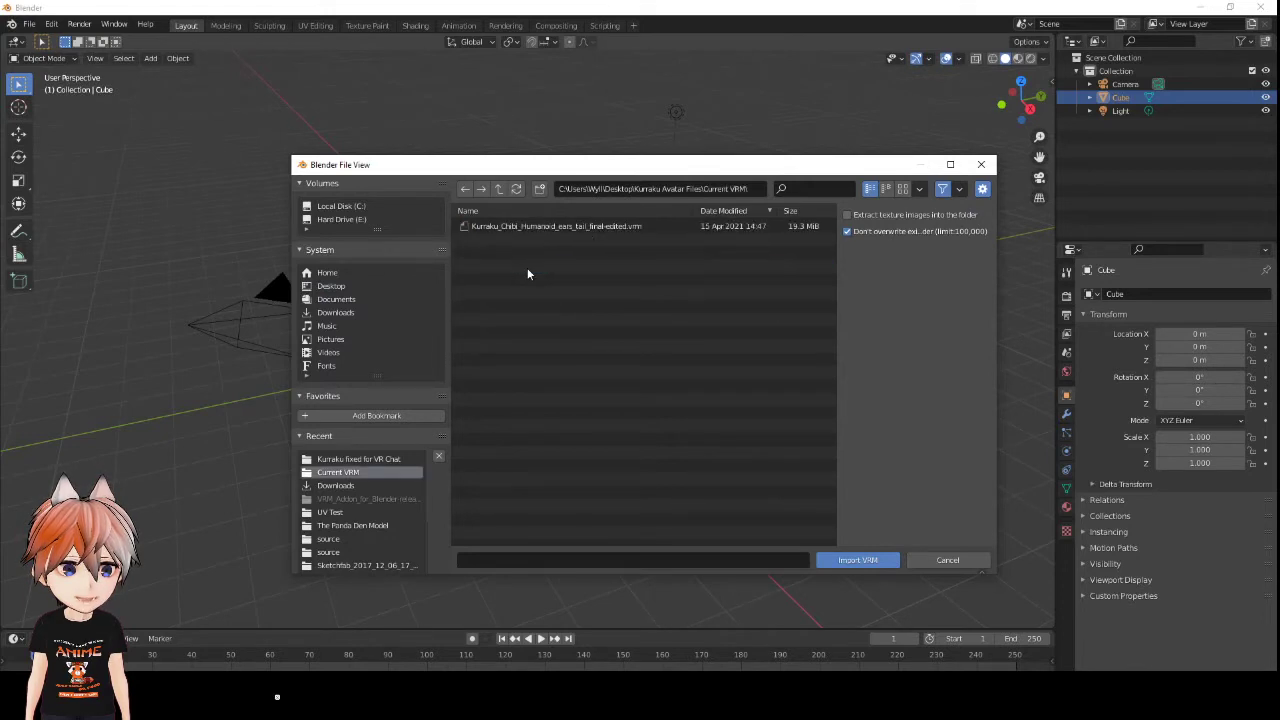
click(519, 228)
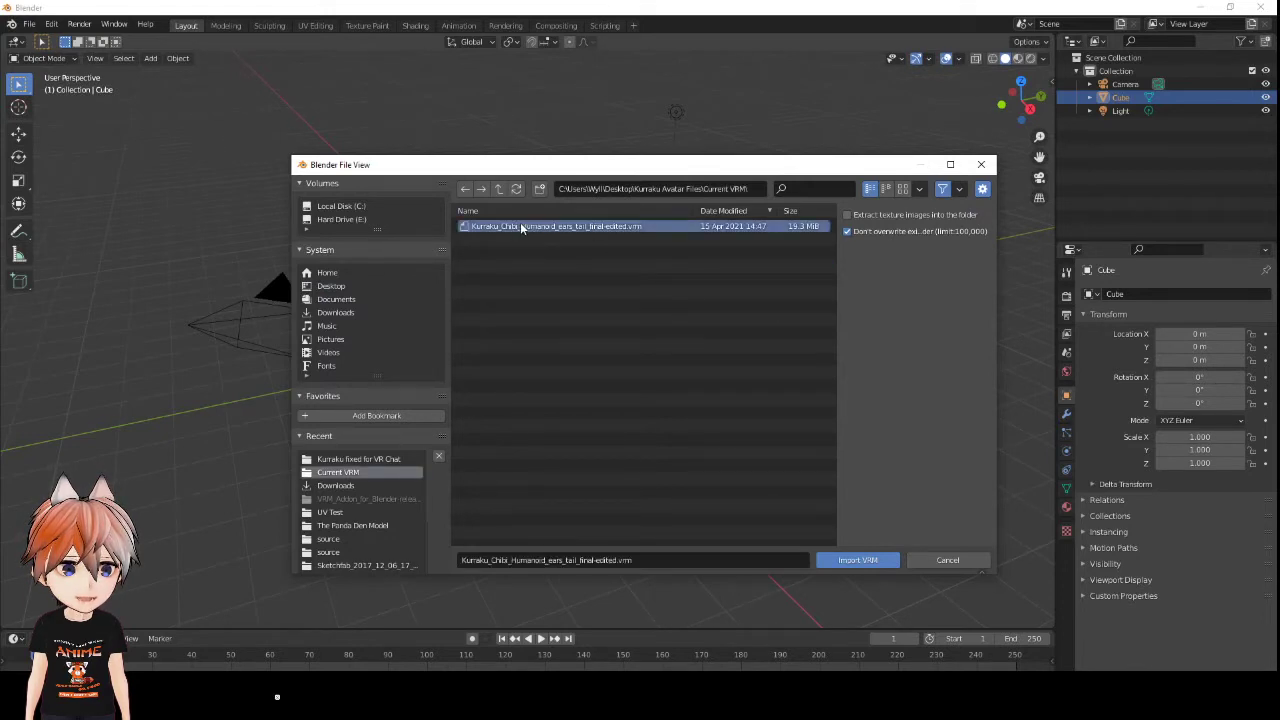
click(857, 561)
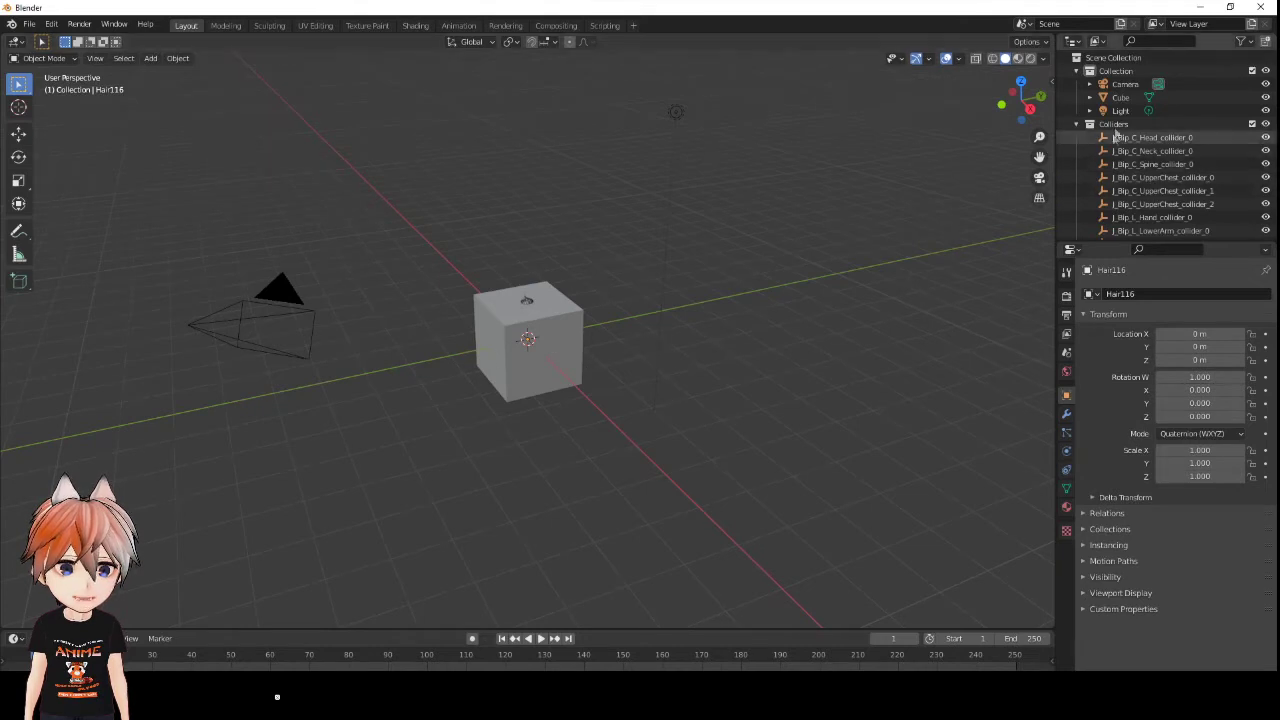
- Delete the default camera, cube and light from the scene
click(1124, 84)
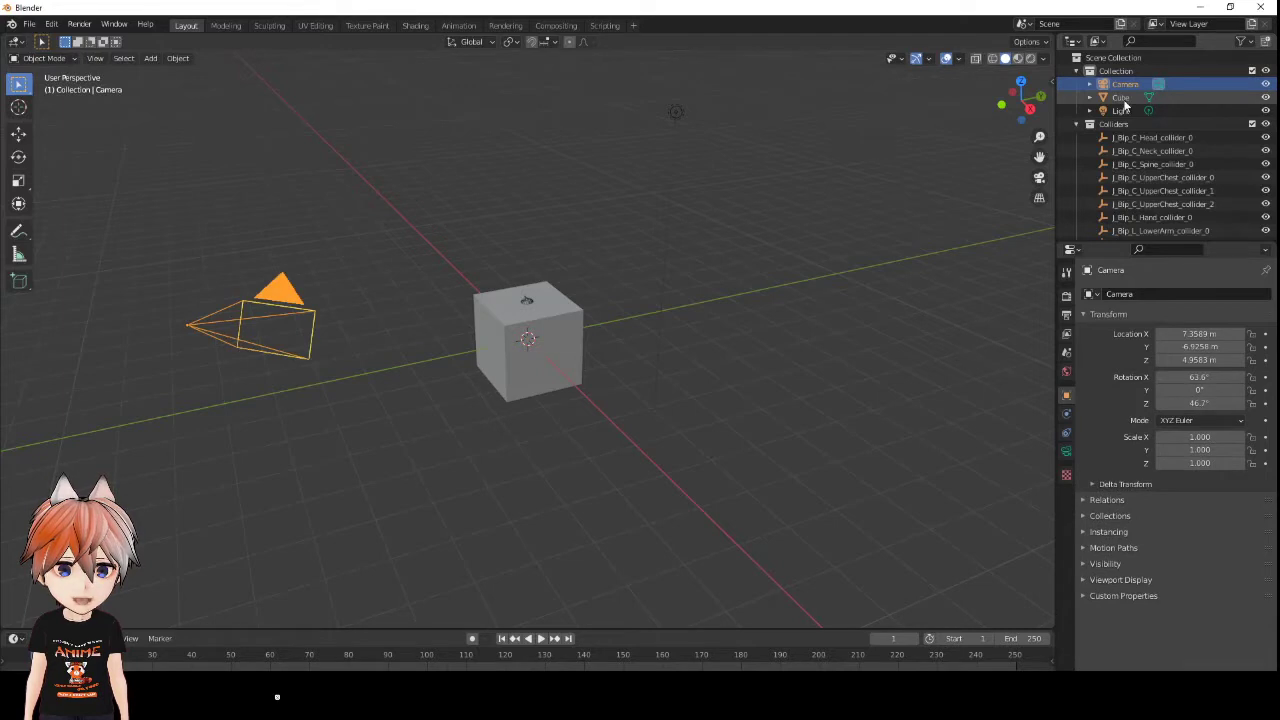
ctrl+click(1123, 98)
ctrl+click(1124, 111)
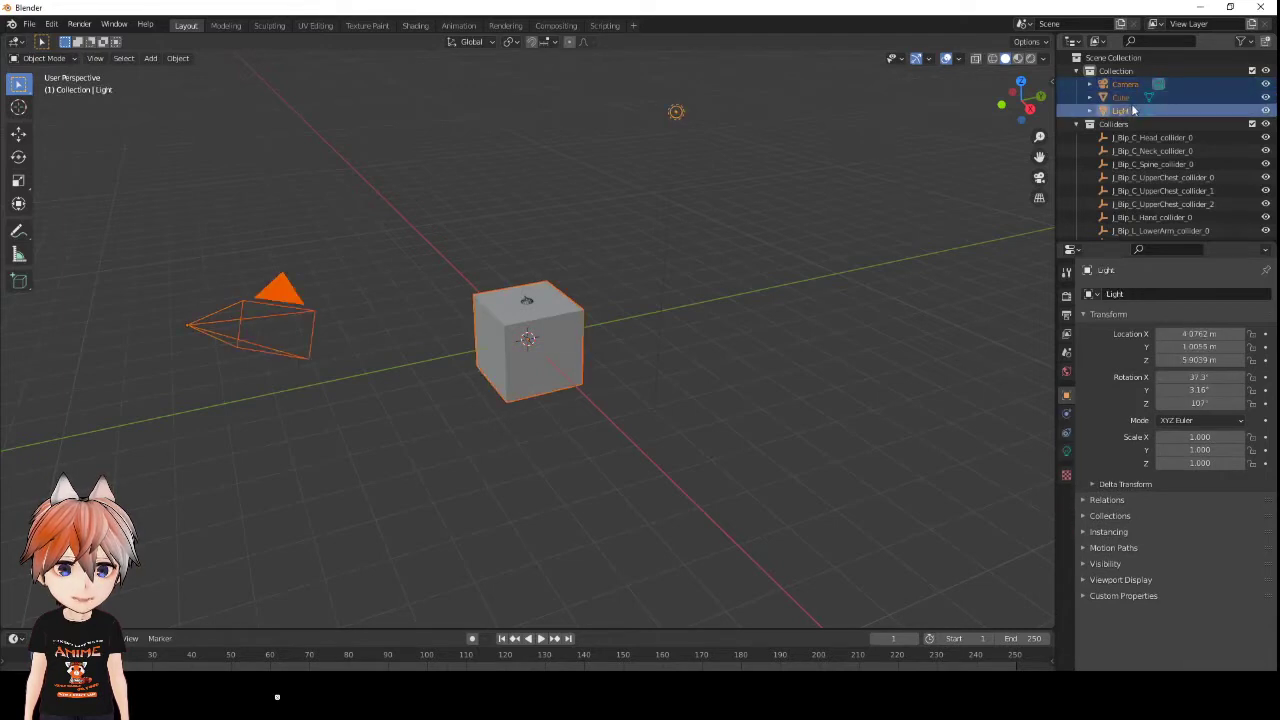
key(Delete)
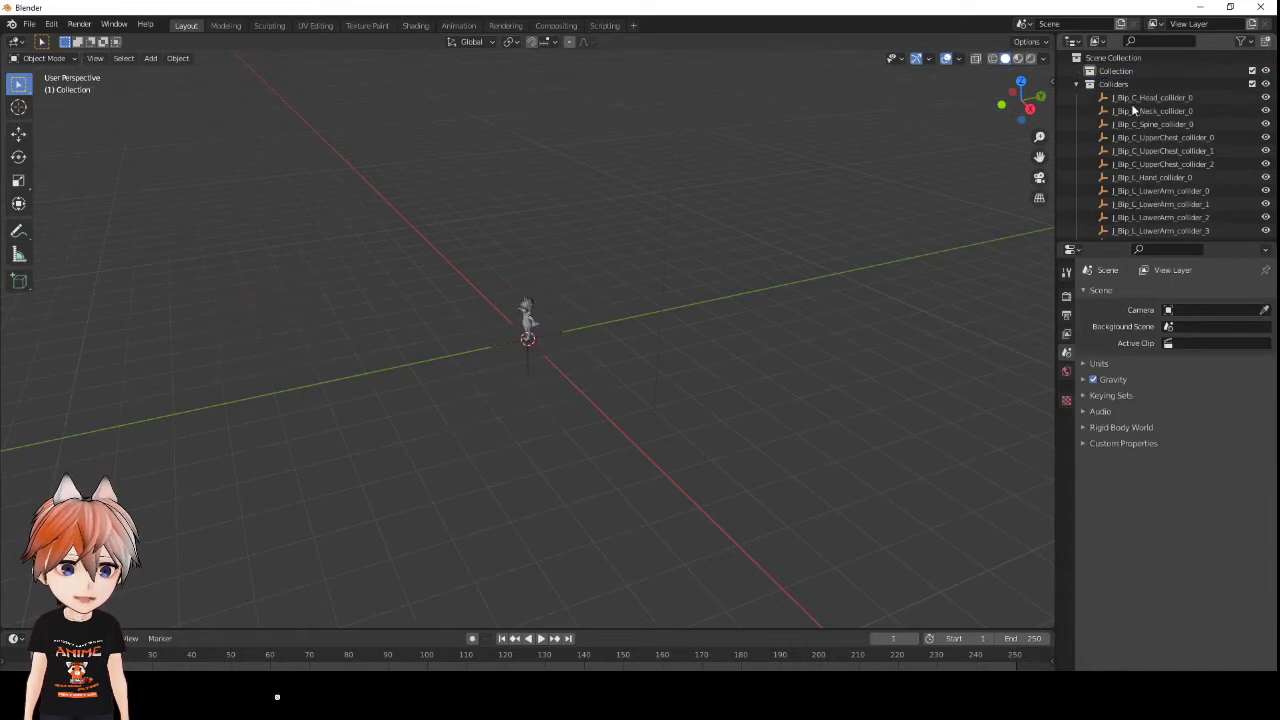
scroll(702, 346, up, 3)
scroll(703, 352, up, 3)
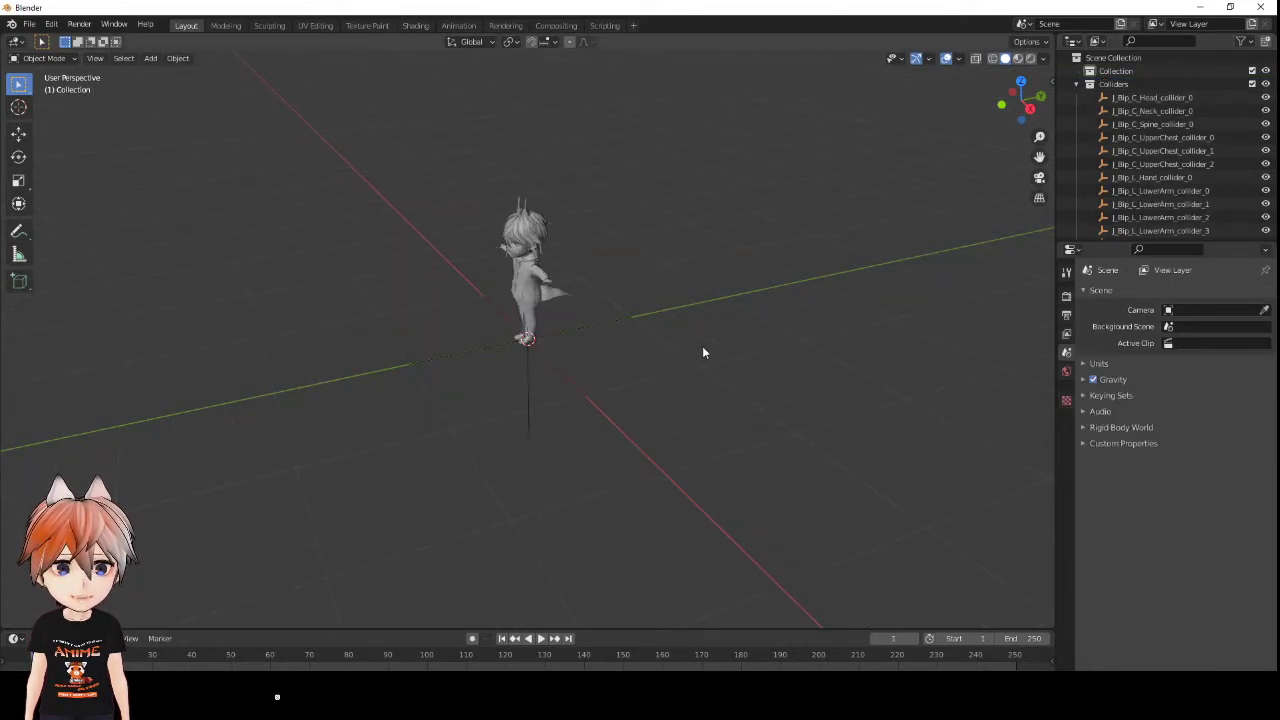
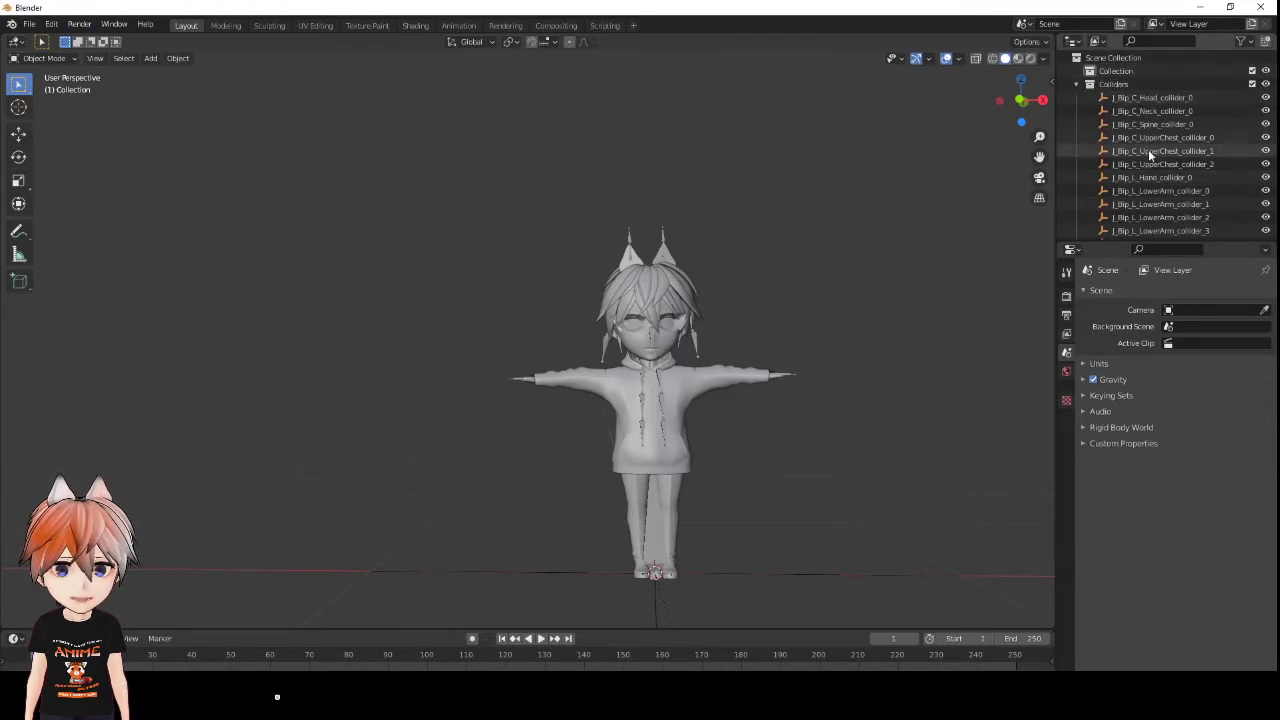
- Select the avatar's Armature in the scene collection and switch it to Edit Mode
scroll(1149, 152, down, 5)
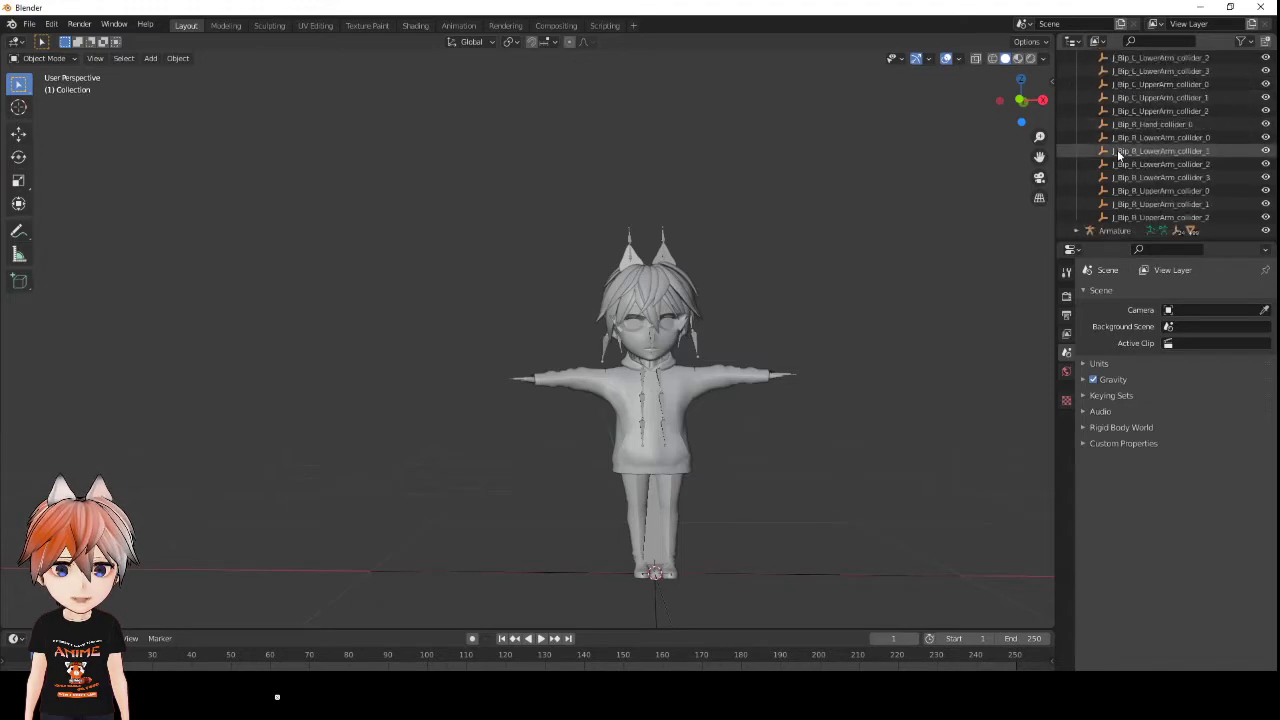
scroll(1117, 150, down, 1)
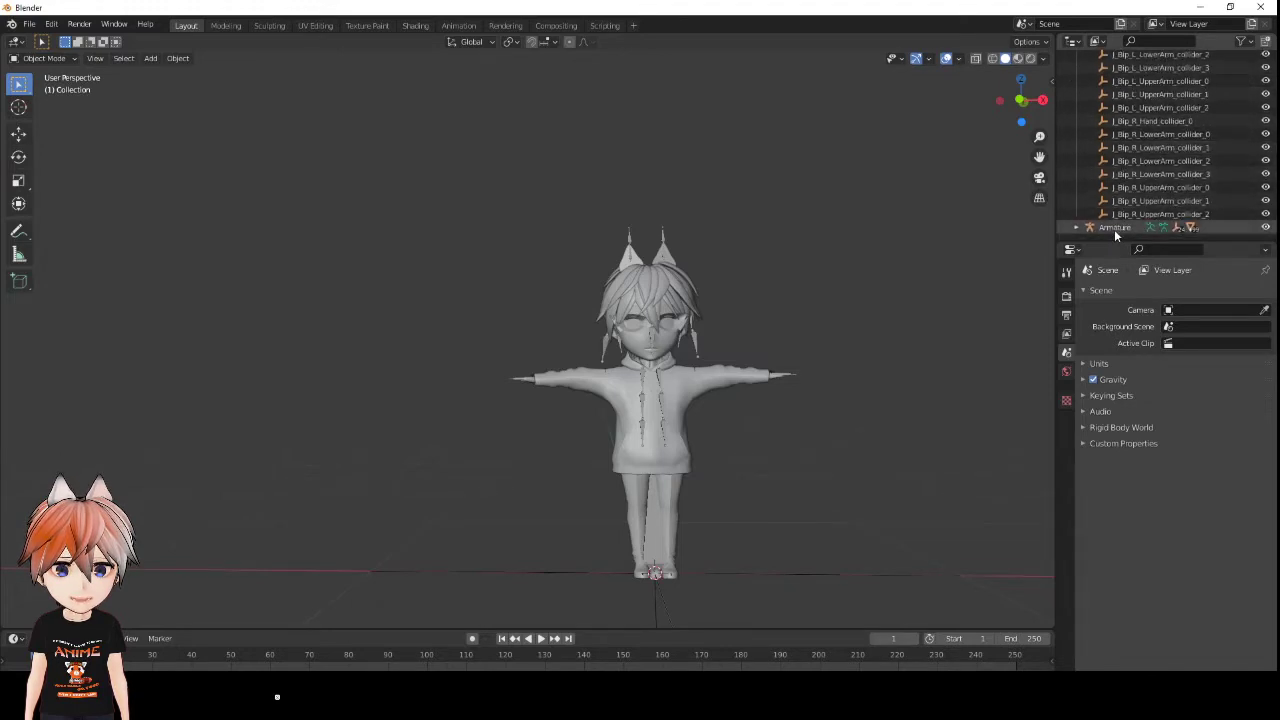
click(1114, 228)
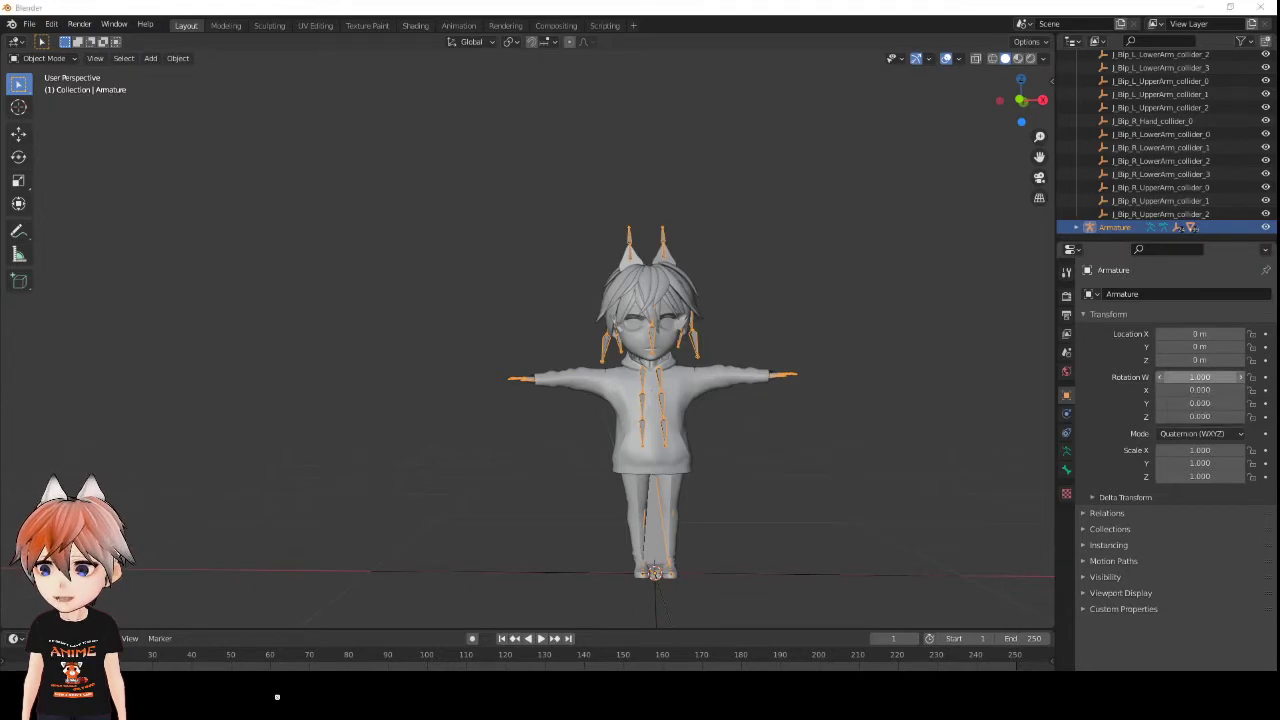
click(891, 384)
click(1118, 228)
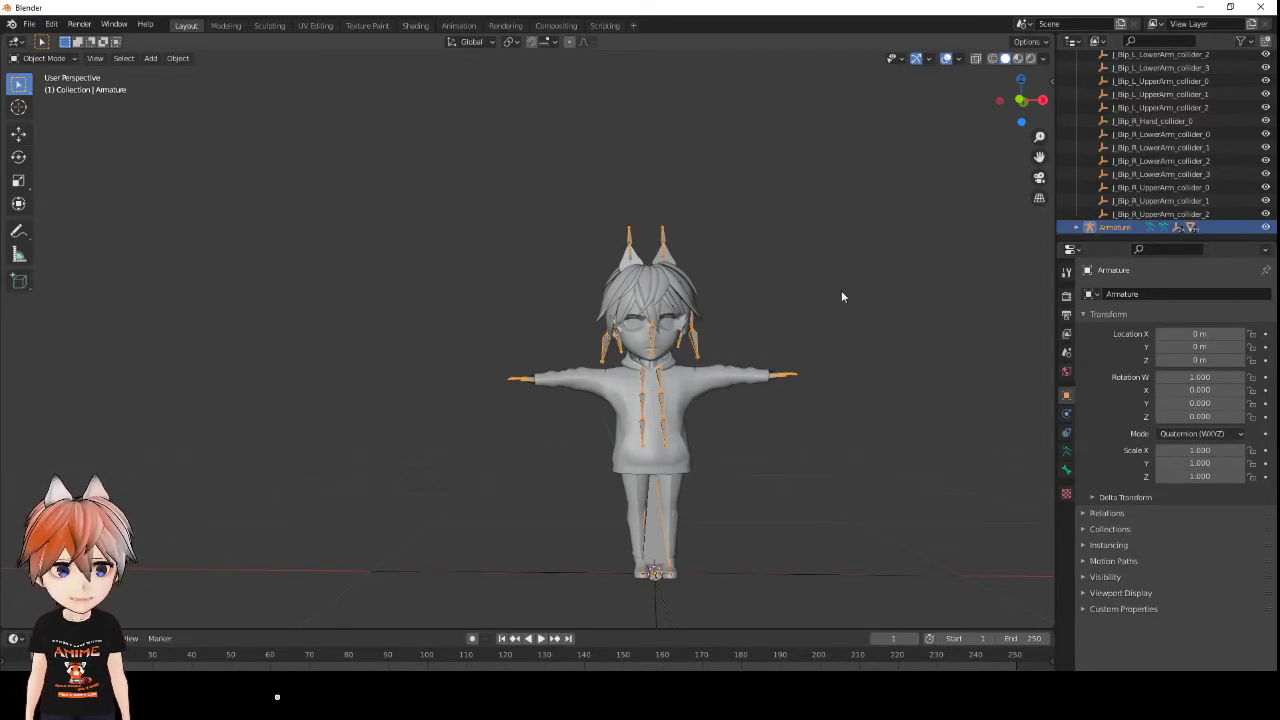
key(Tab)
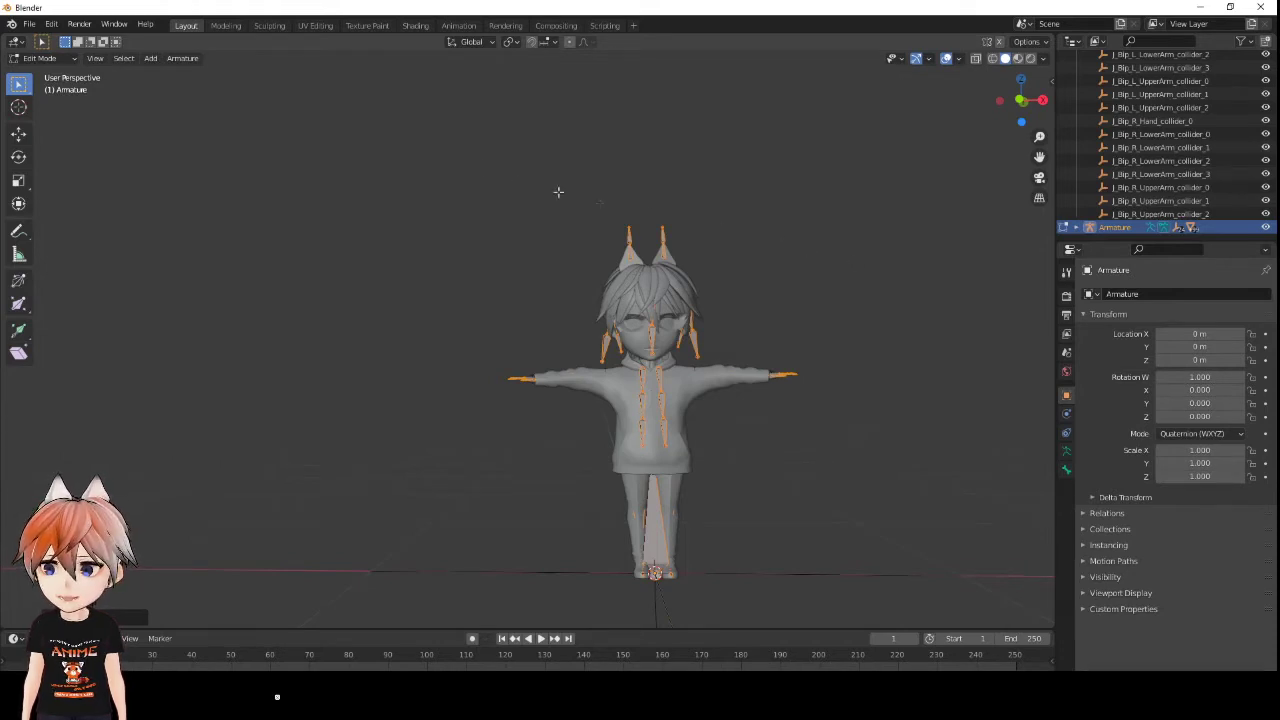
- Start a VRM export and create and open a folder named Tutorial inside Kurraku Avatar Files on the Desktop
click(29, 25)
mouse_move(77, 219)
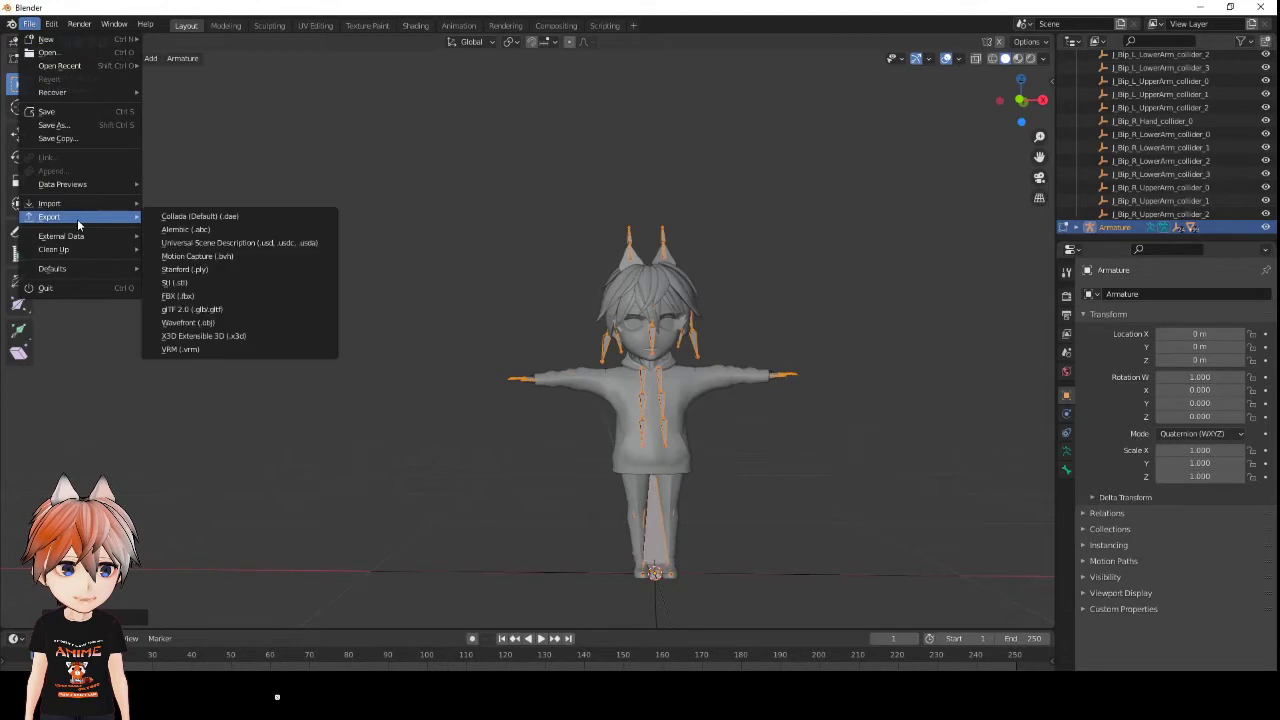
click(217, 349)
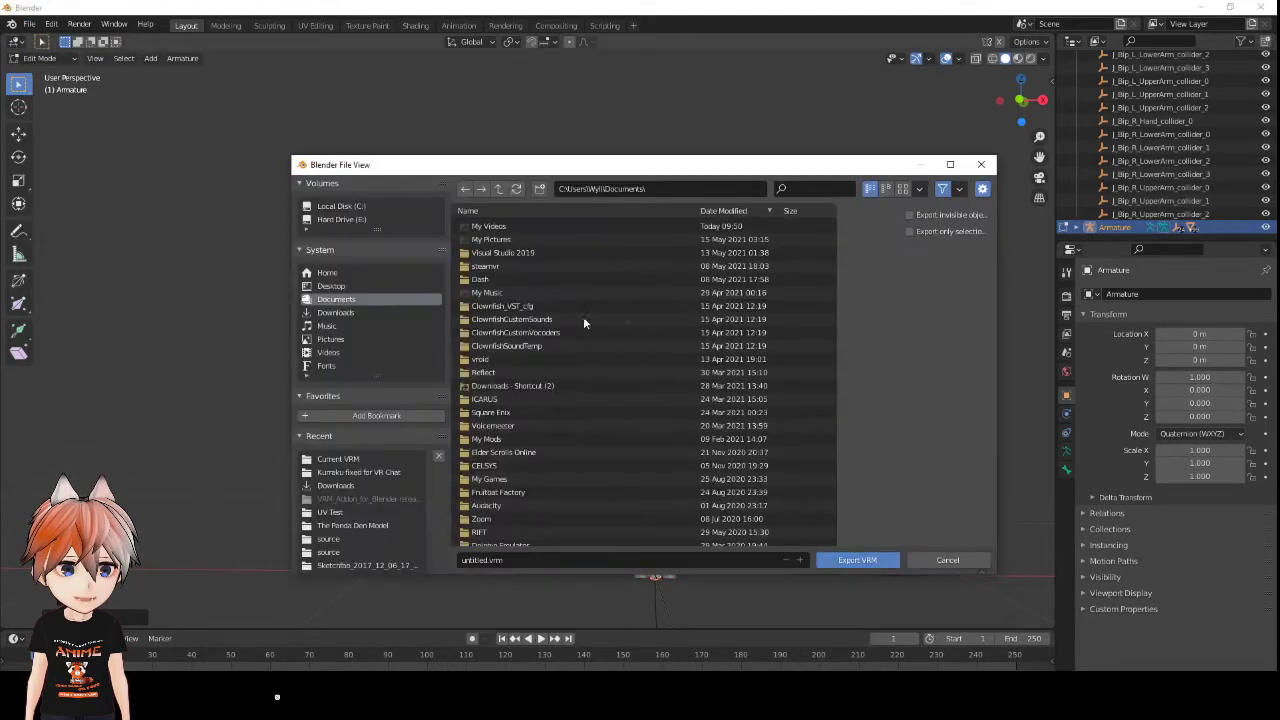
click(345, 286)
double_click(524, 224)
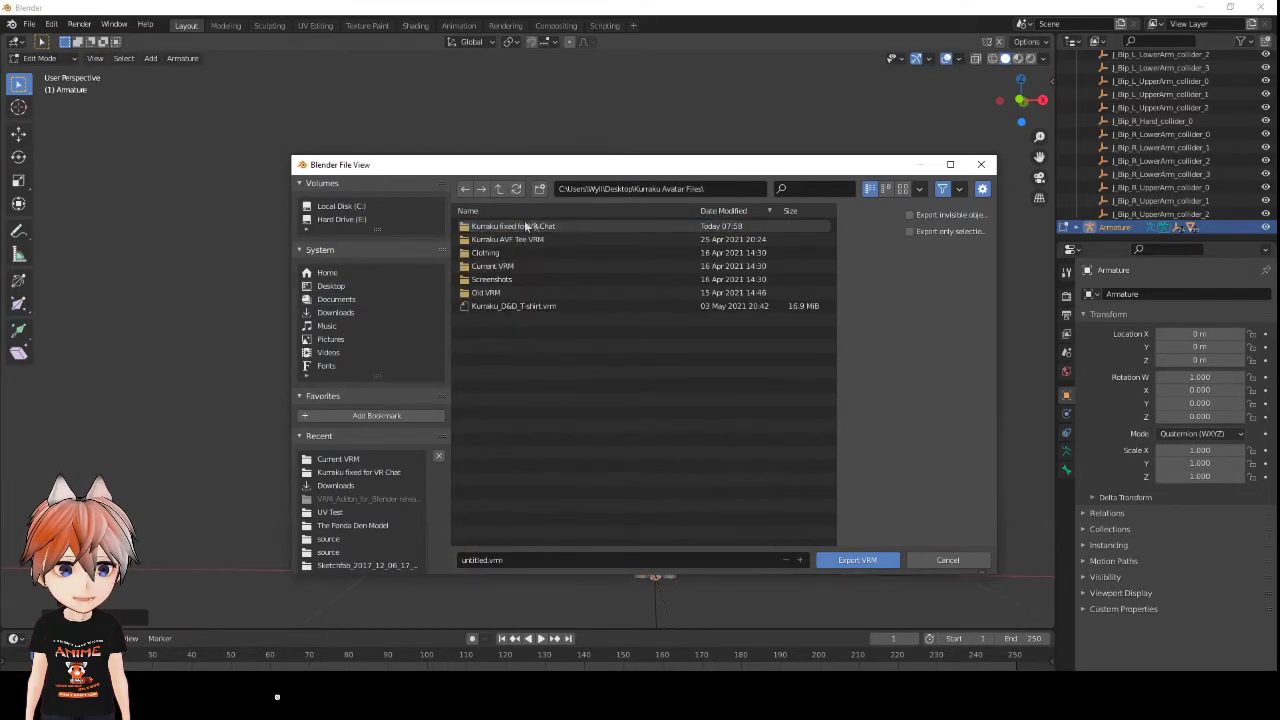
click(539, 189)
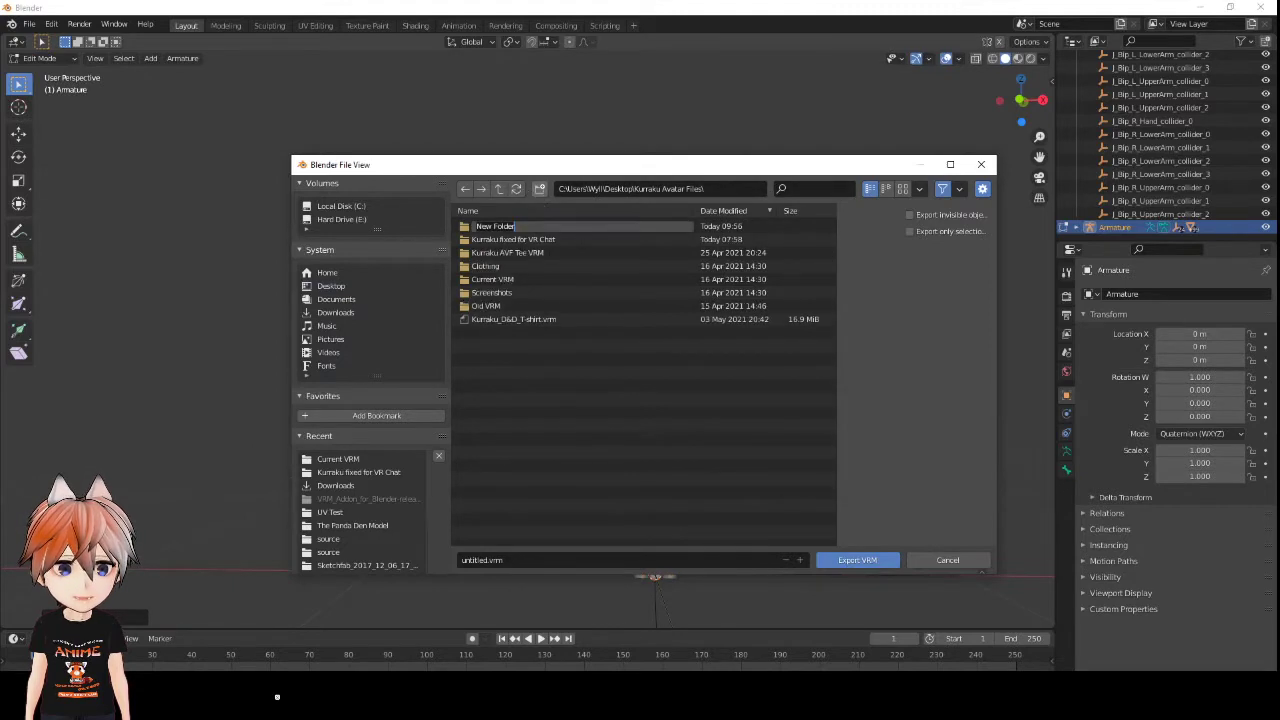
text(Tutorial)
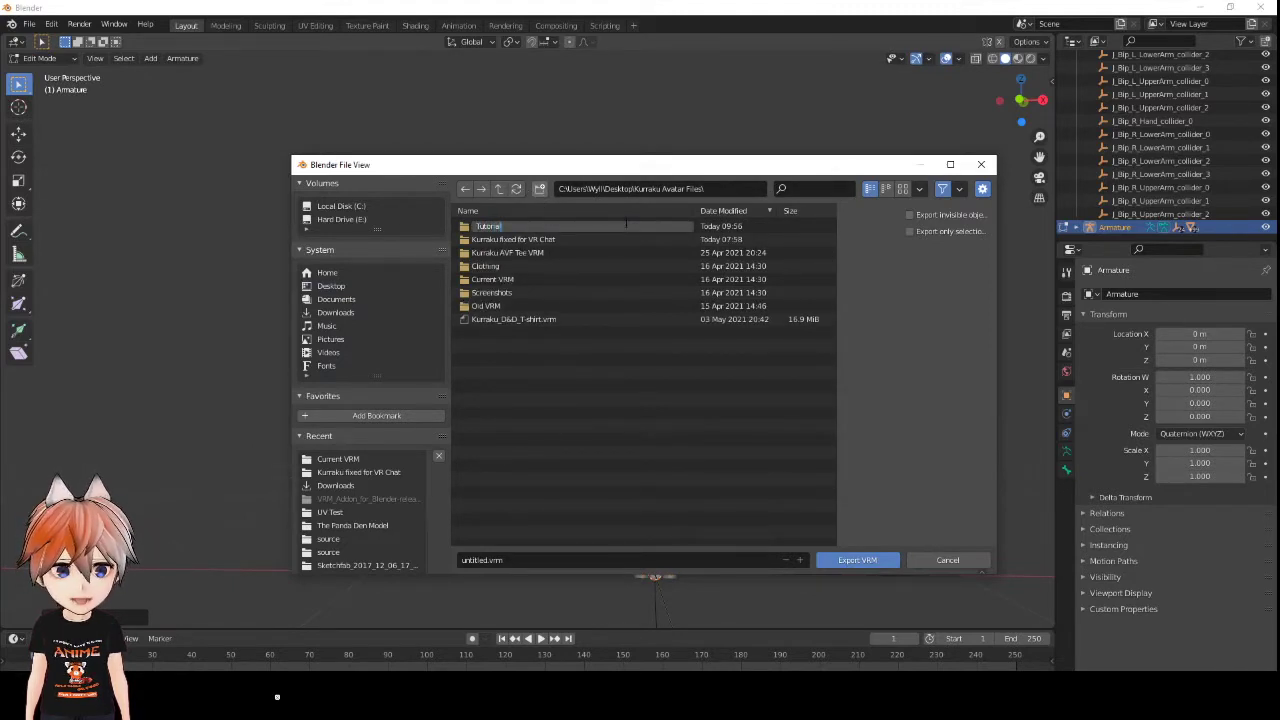
key(Return)
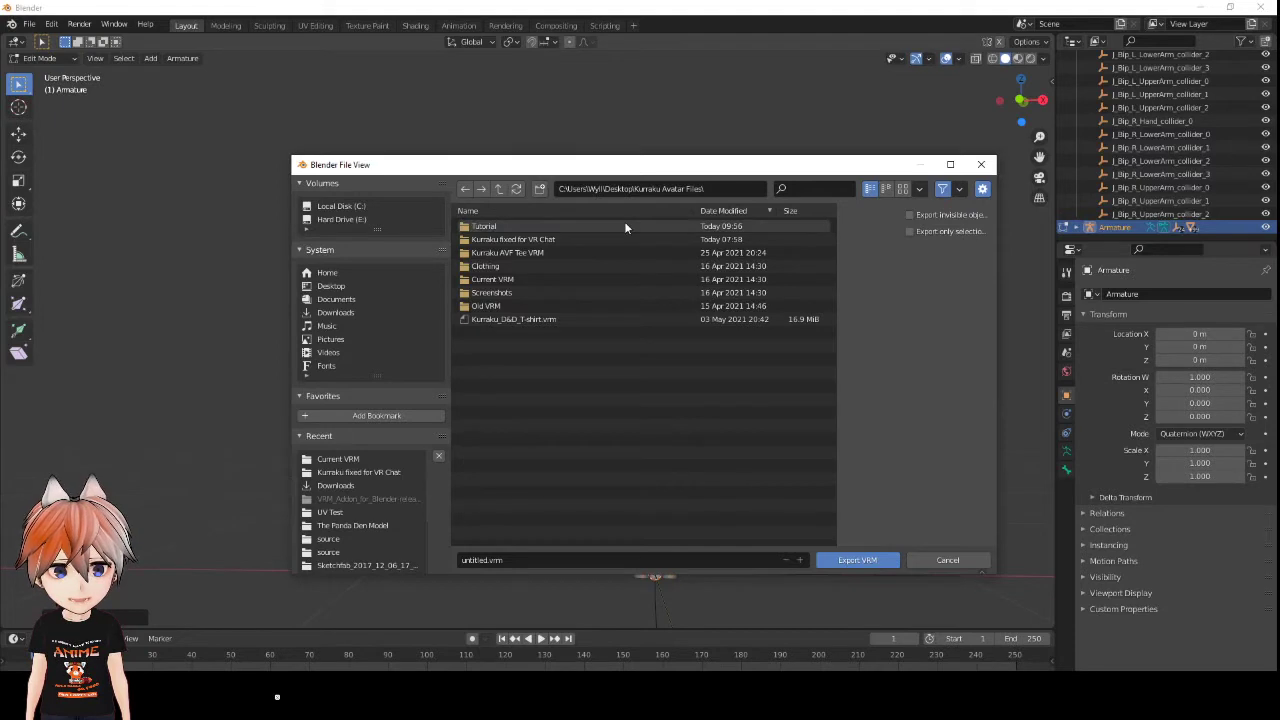
double_click(624, 226)
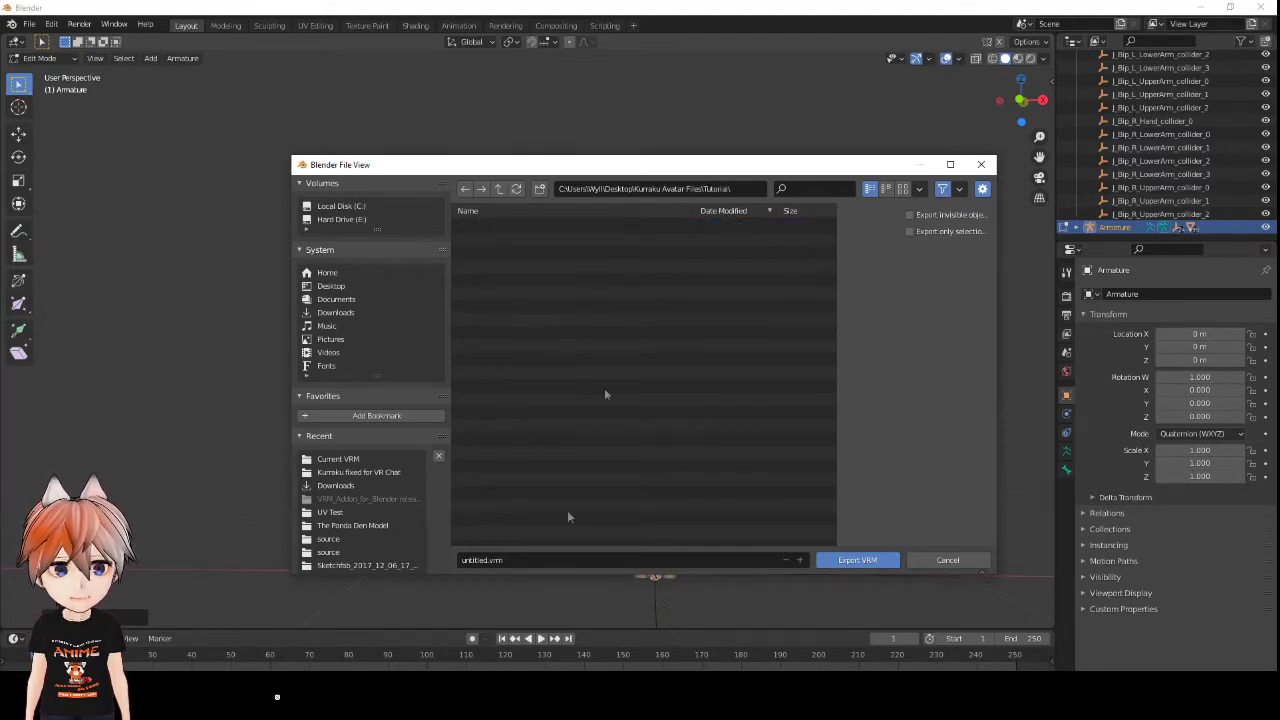
- Name the export file Kurrakututorial.vrm and export the avatar as VRM into the Tutorial folder
click(477, 559)
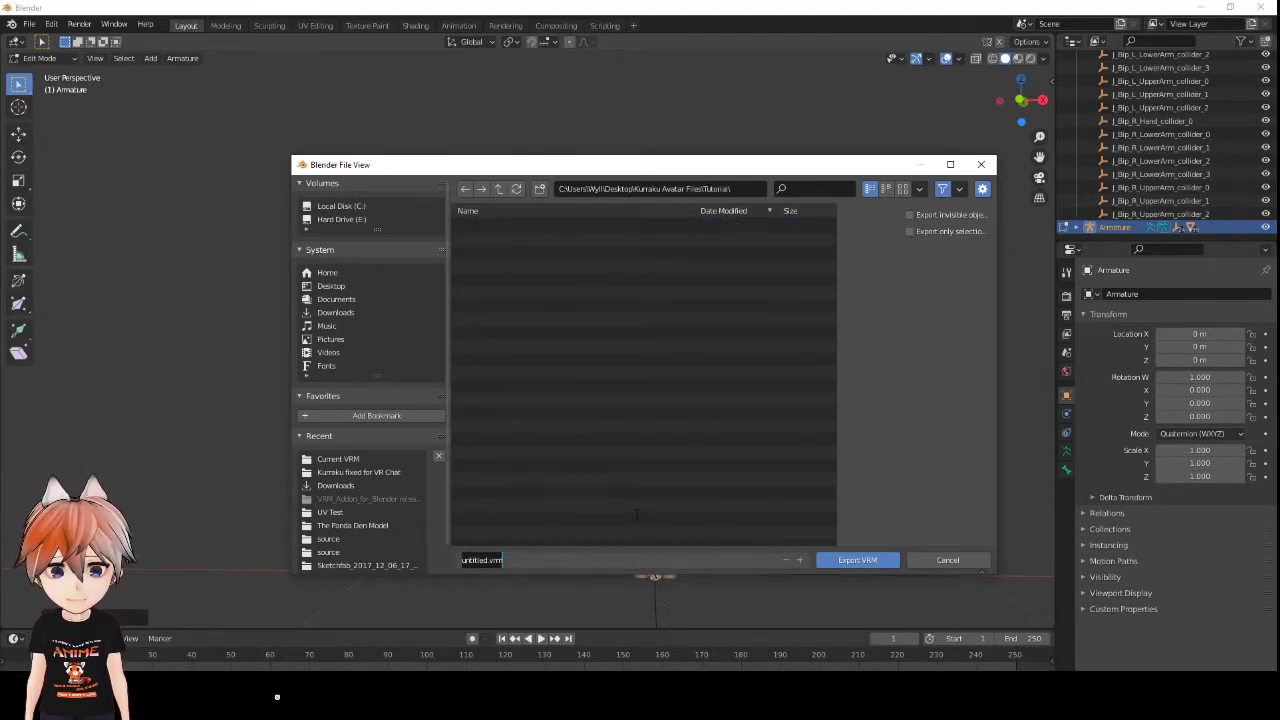
text(Kurraku)
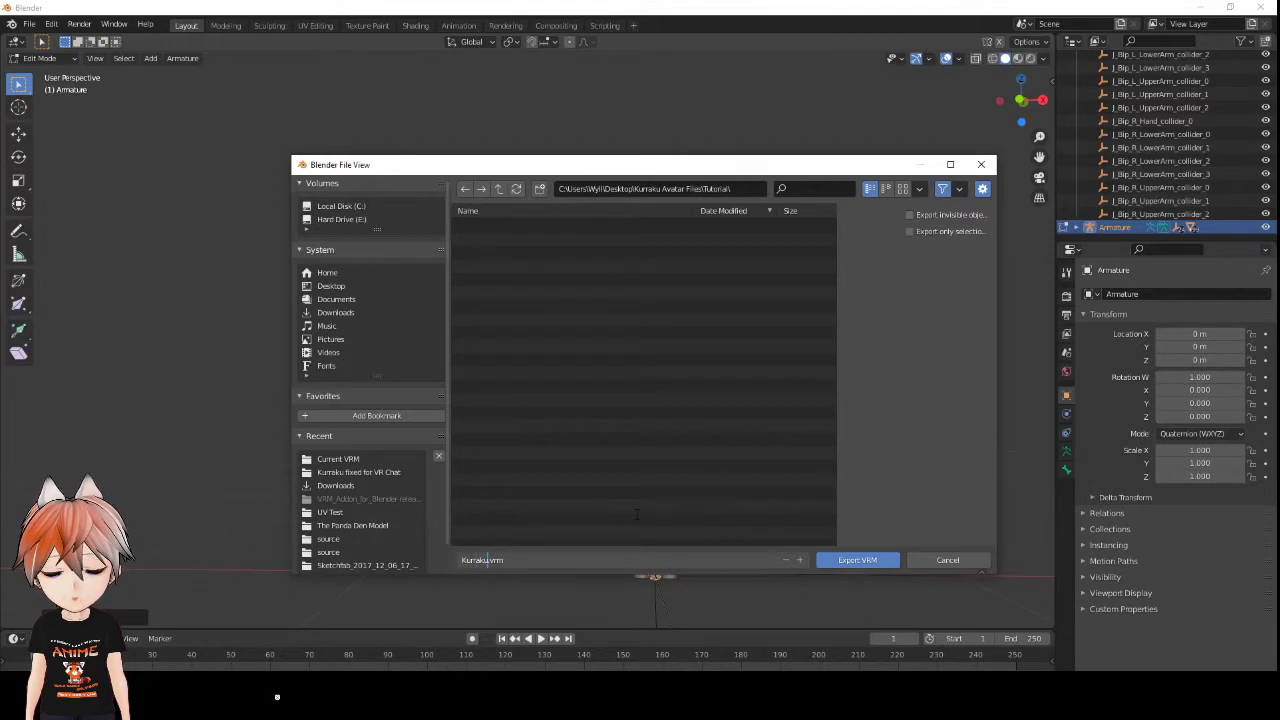
text(tutorial)
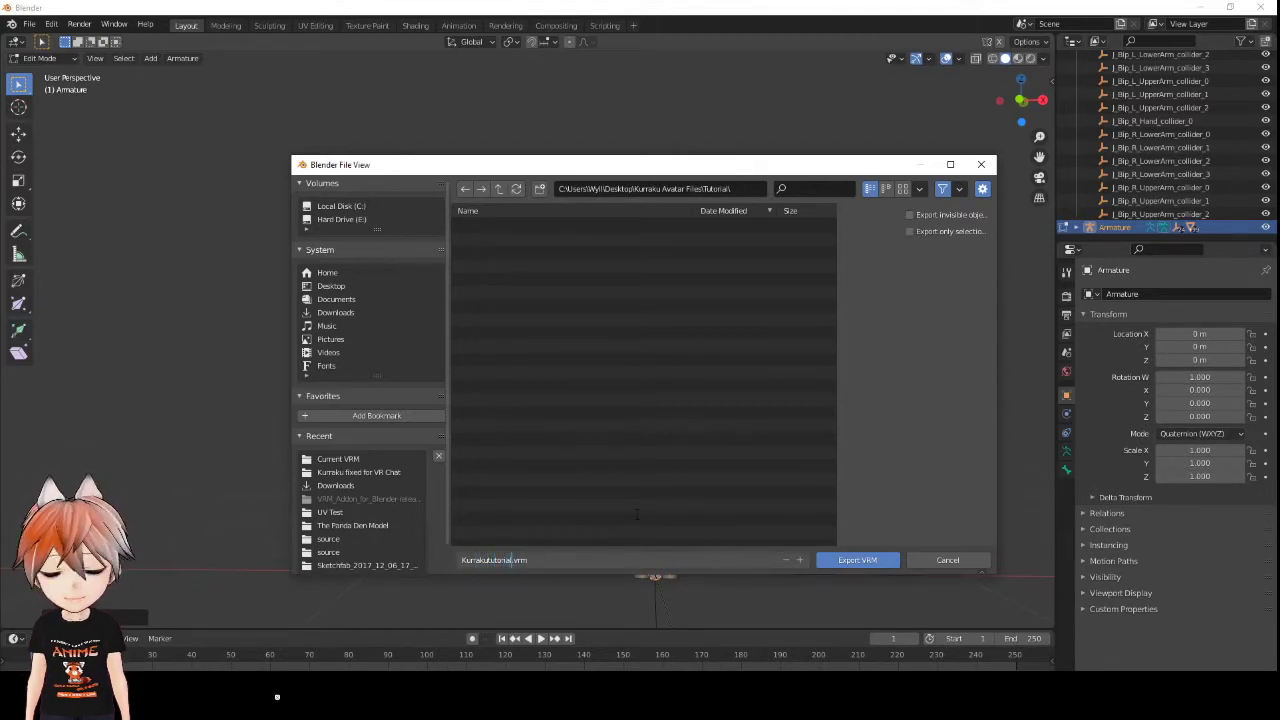
key(Return)
click(875, 560)
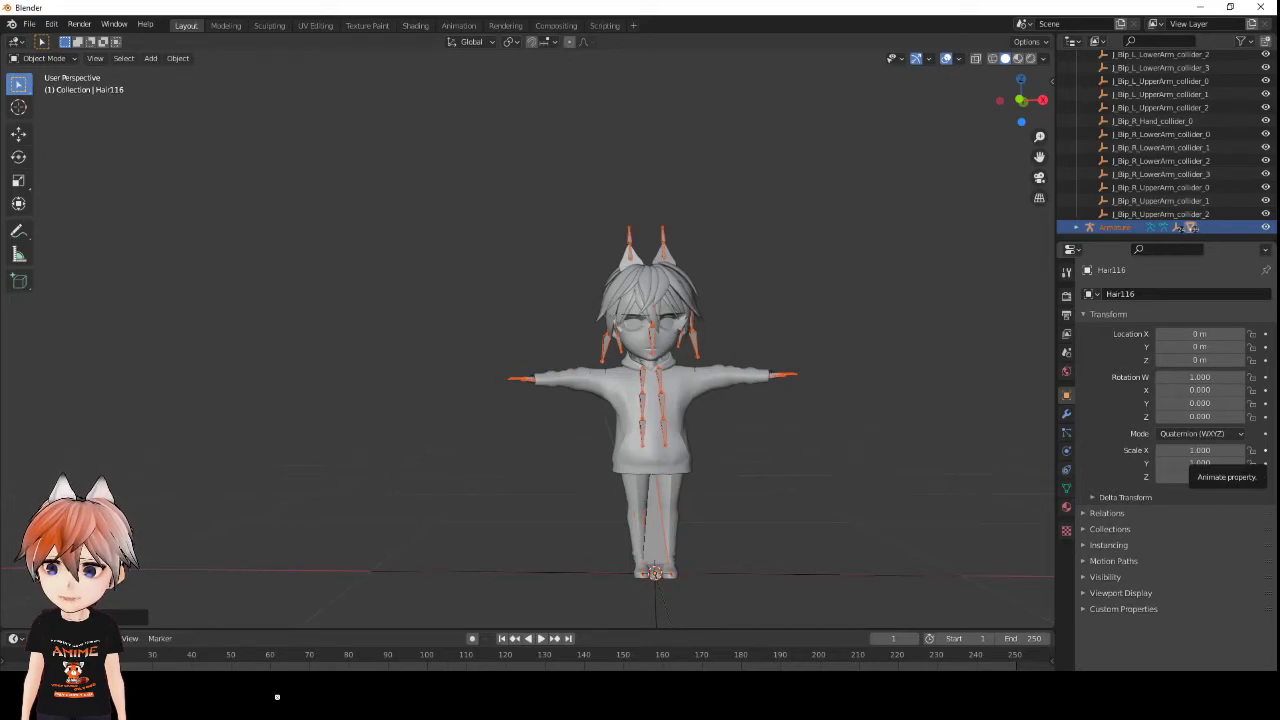
- Locate the Unity 2018.4.20 entry on the Unity Download Archive page in the browser, and put the browser away
drag(1279, 57, 329, 5)
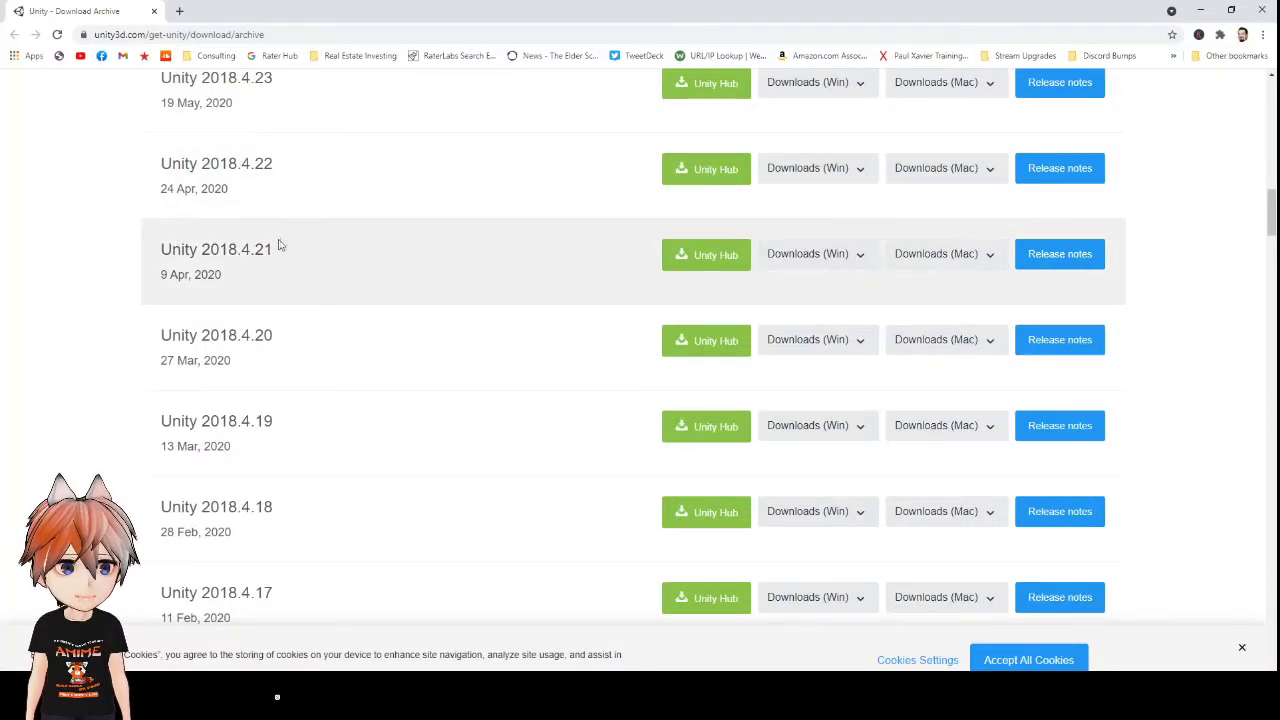
drag(159, 337, 281, 344)
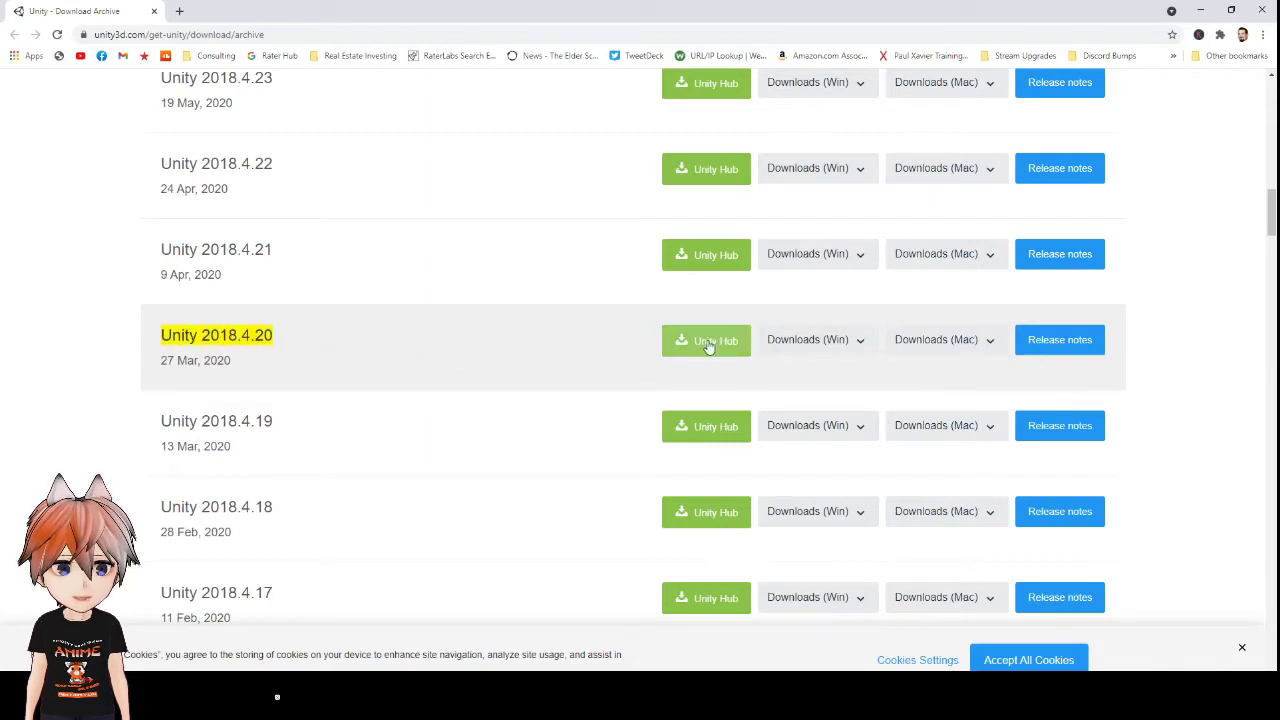
click(1199, 16)
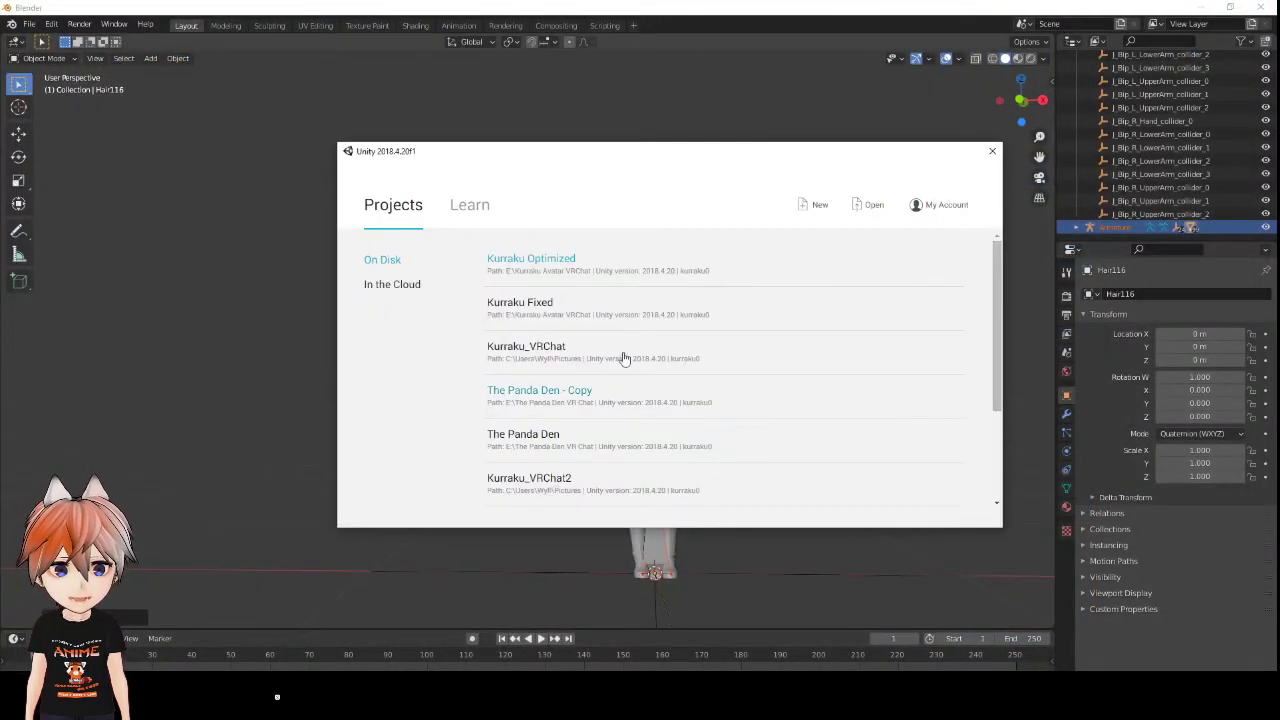
- In Unity 2018.4.20f1, create a new 3D project named Kurraku Tutorial in E:\Kurraku Avatar VRChat
click(818, 206)
click(616, 294)
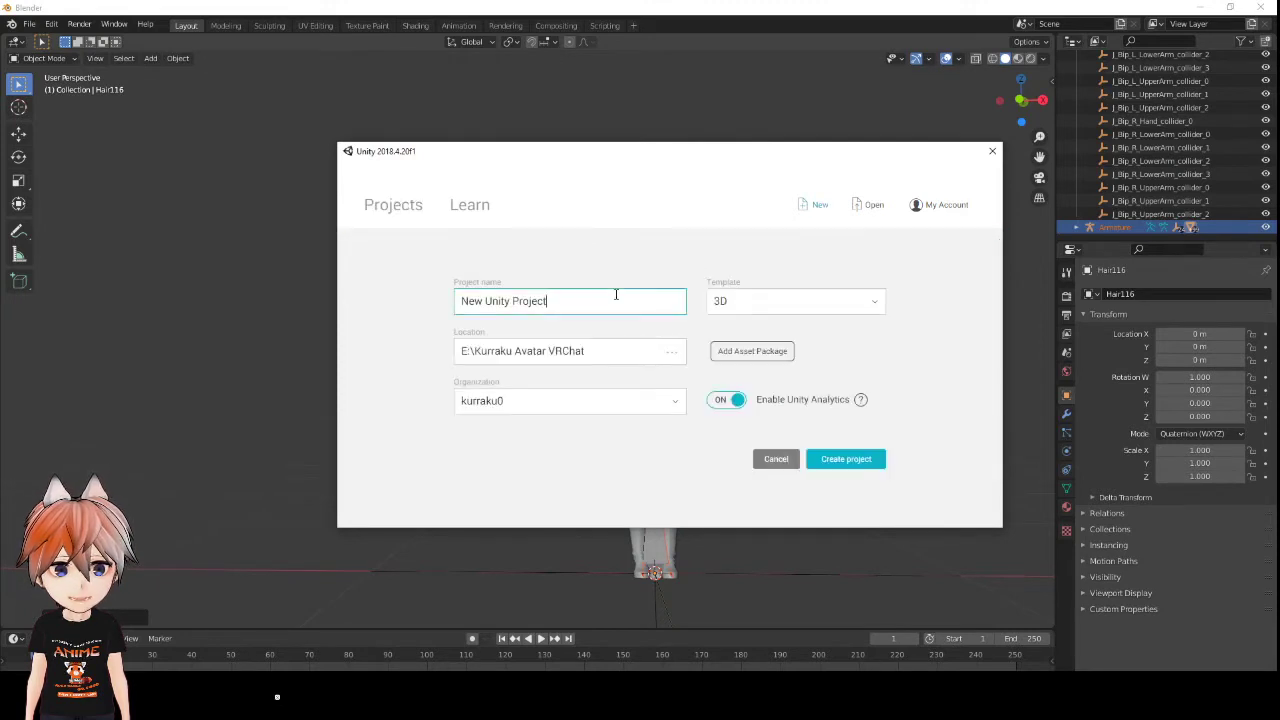
drag(589, 300, 407, 285)
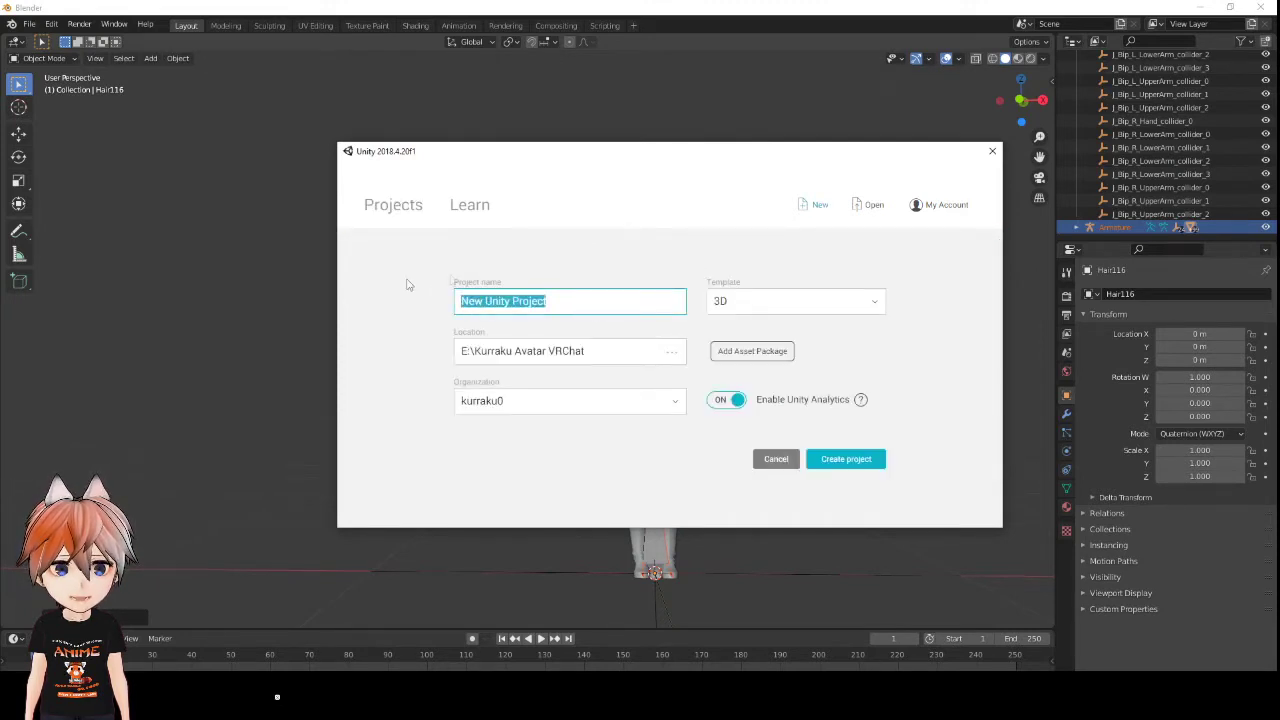
text(Ku)
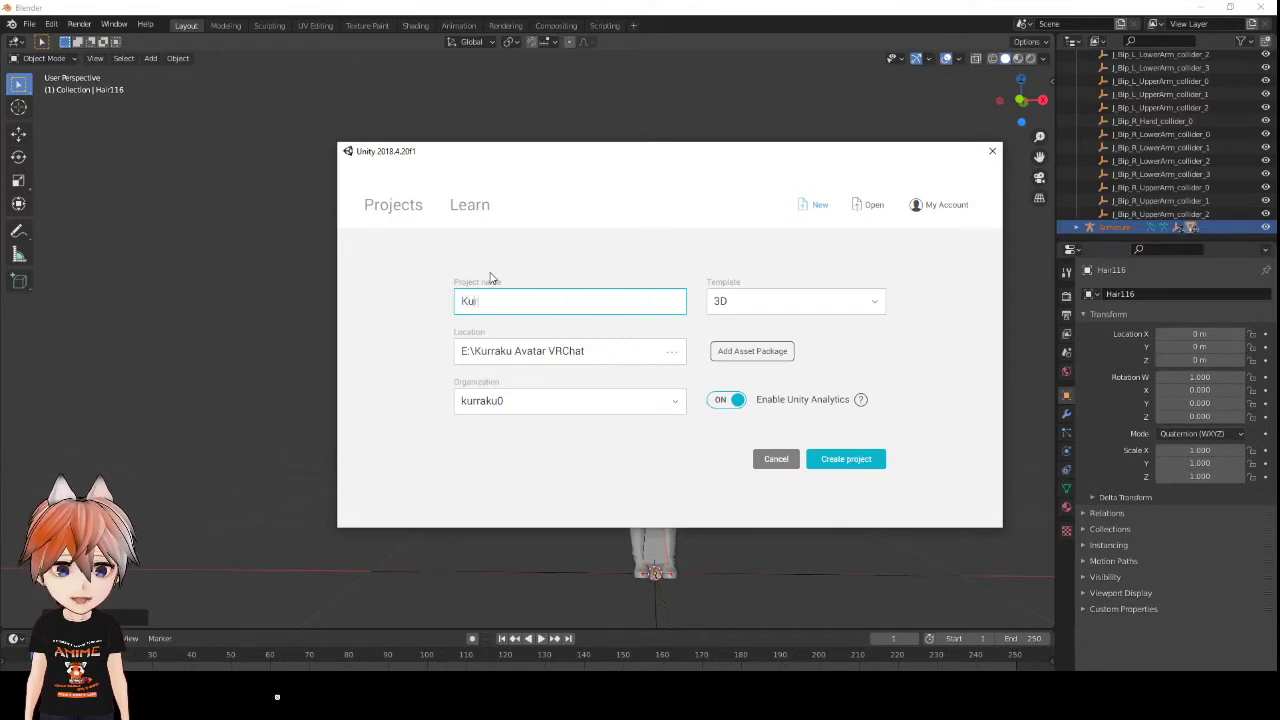
text(rraku Tutorial)
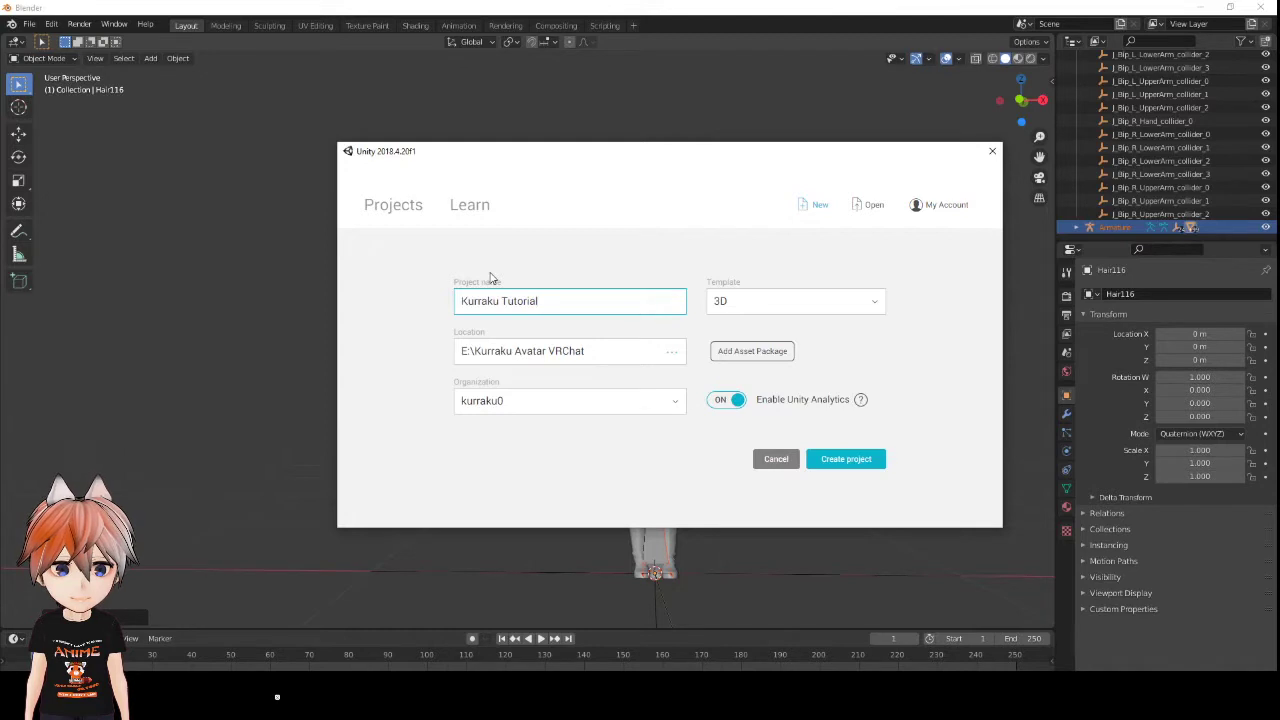
click(845, 459)
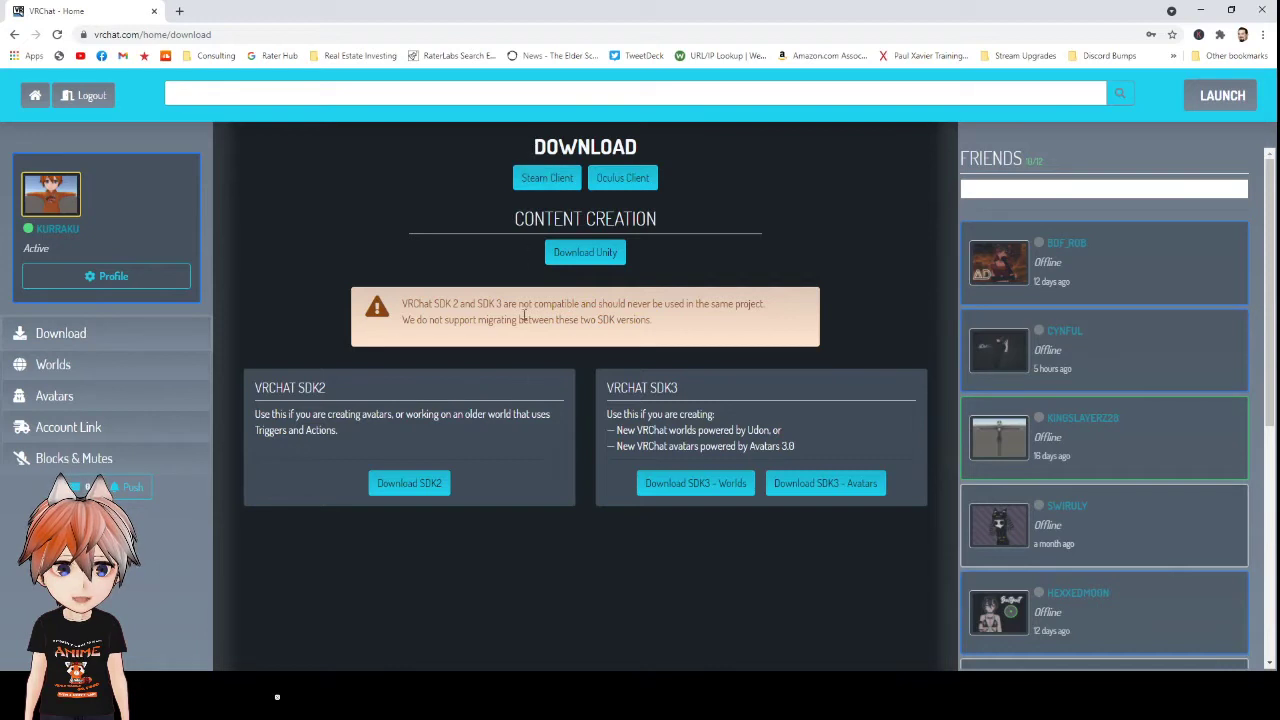
- Examine the VRChat SDK2 download and the VRM Converter for VRChat page on BOOTH in the browser, and close both pages
drag(256, 387, 336, 389)
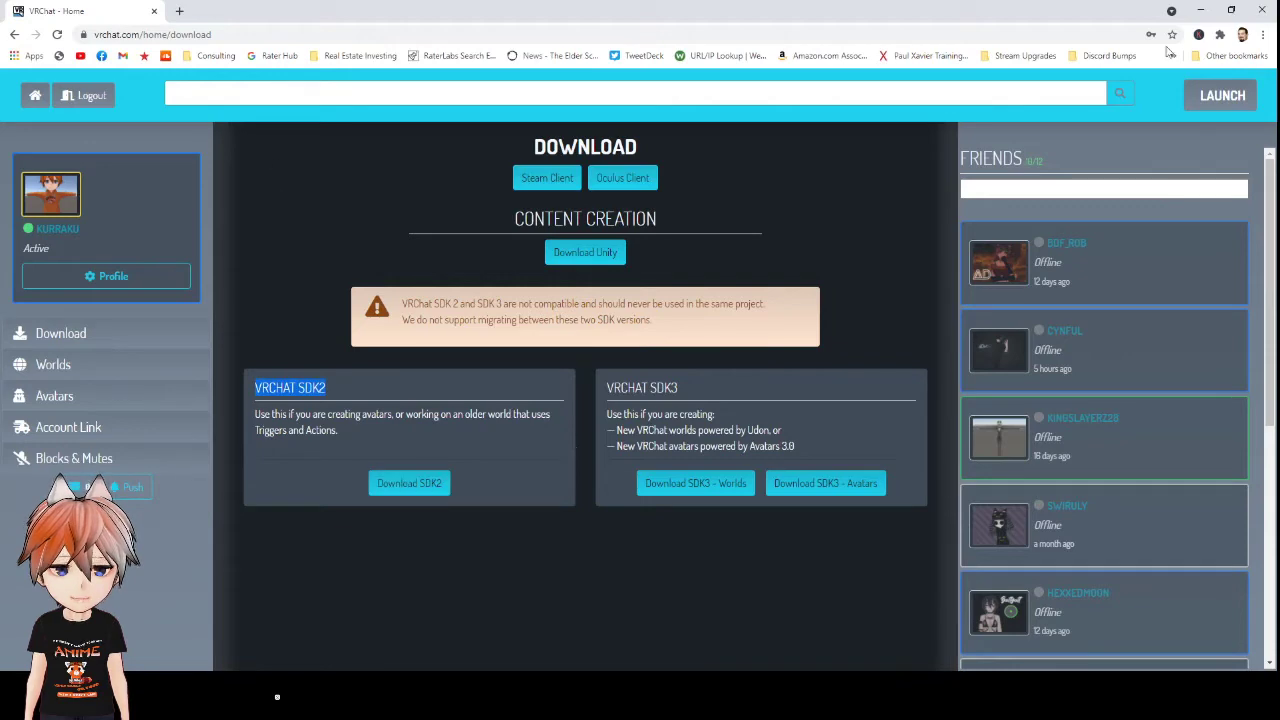
click(1262, 10)
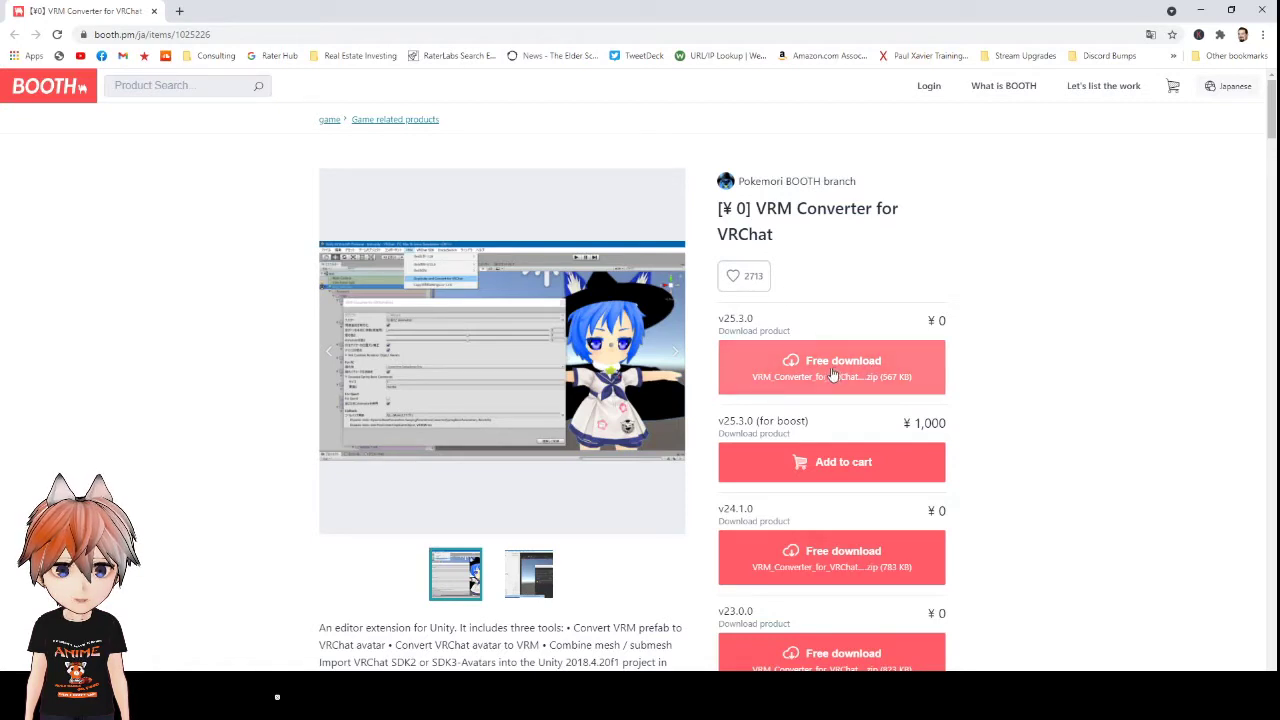
click(1264, 10)
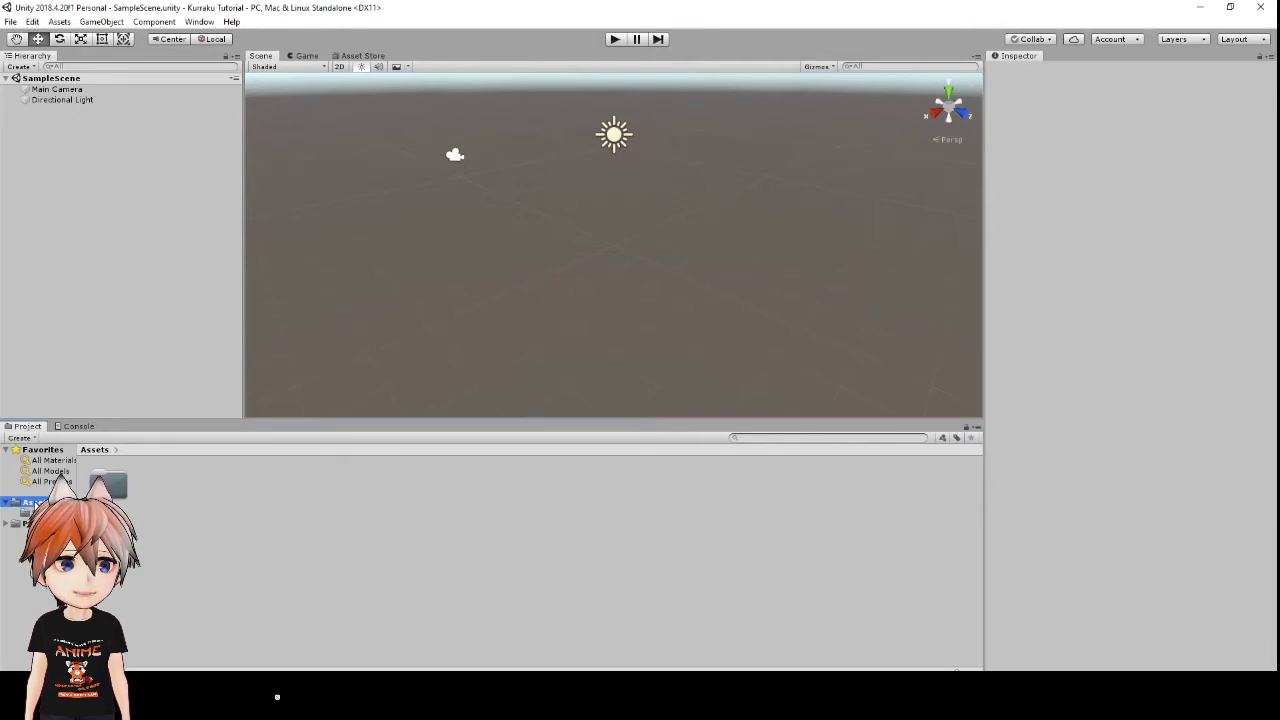
- Import the custom package VRCSDK2-2021.03.22.18.27_Public from Downloads with all its contents into the Unity project's Assets
right_click(32, 502)
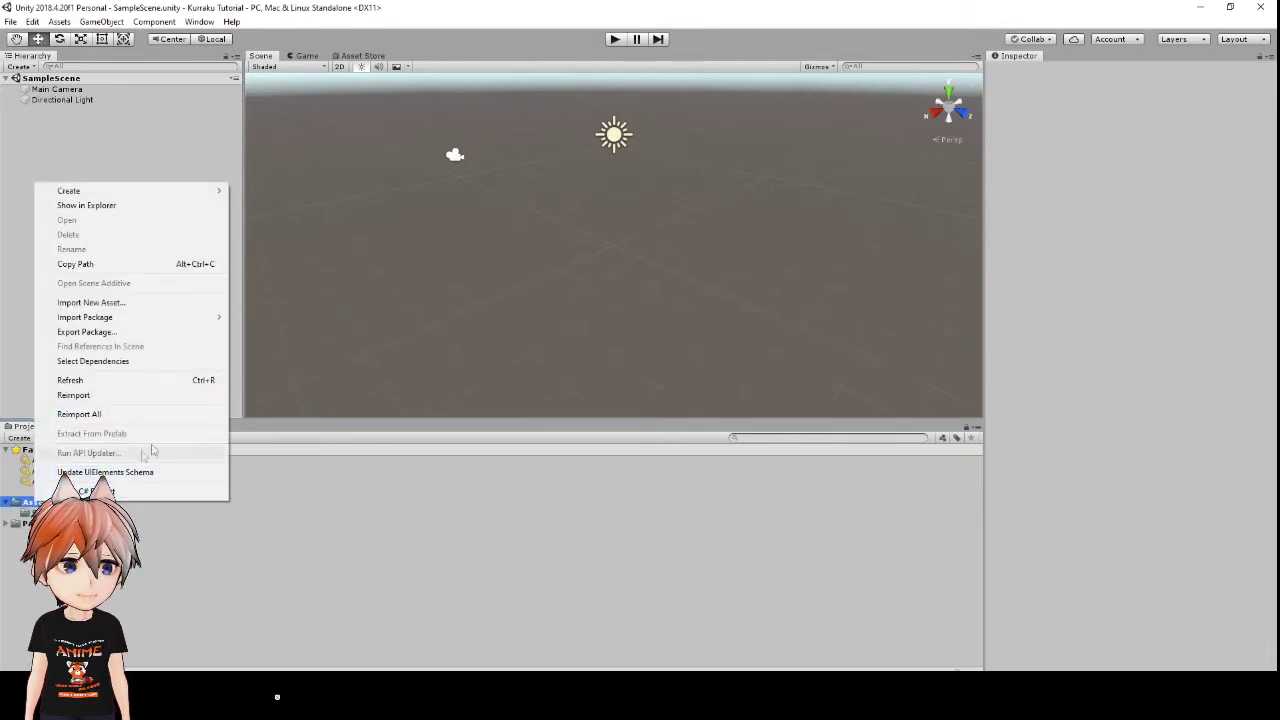
mouse_move(204, 320)
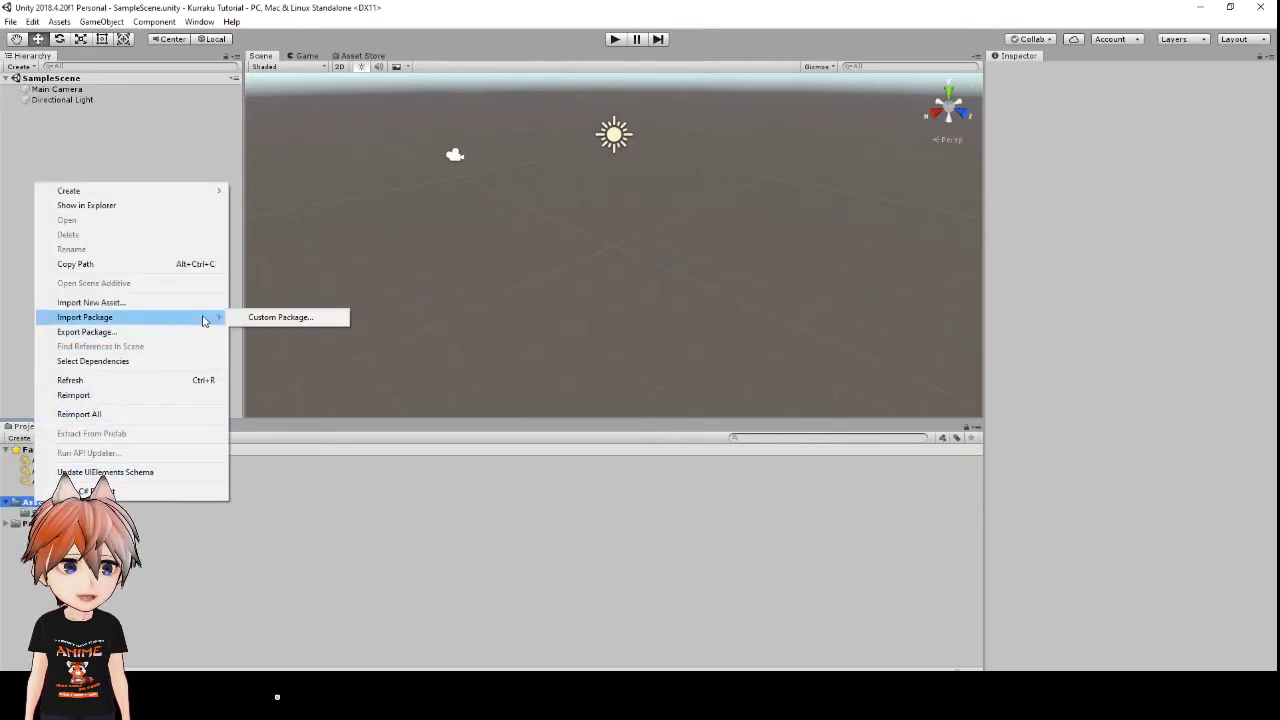
click(257, 320)
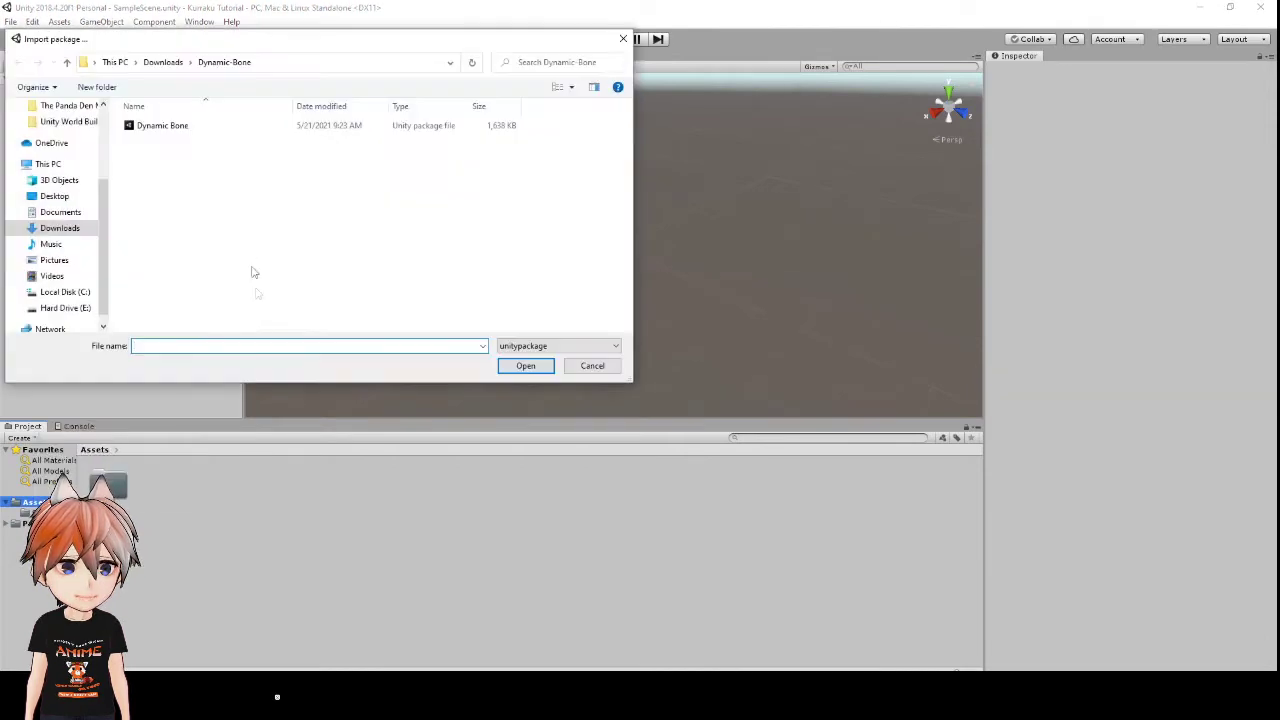
click(165, 63)
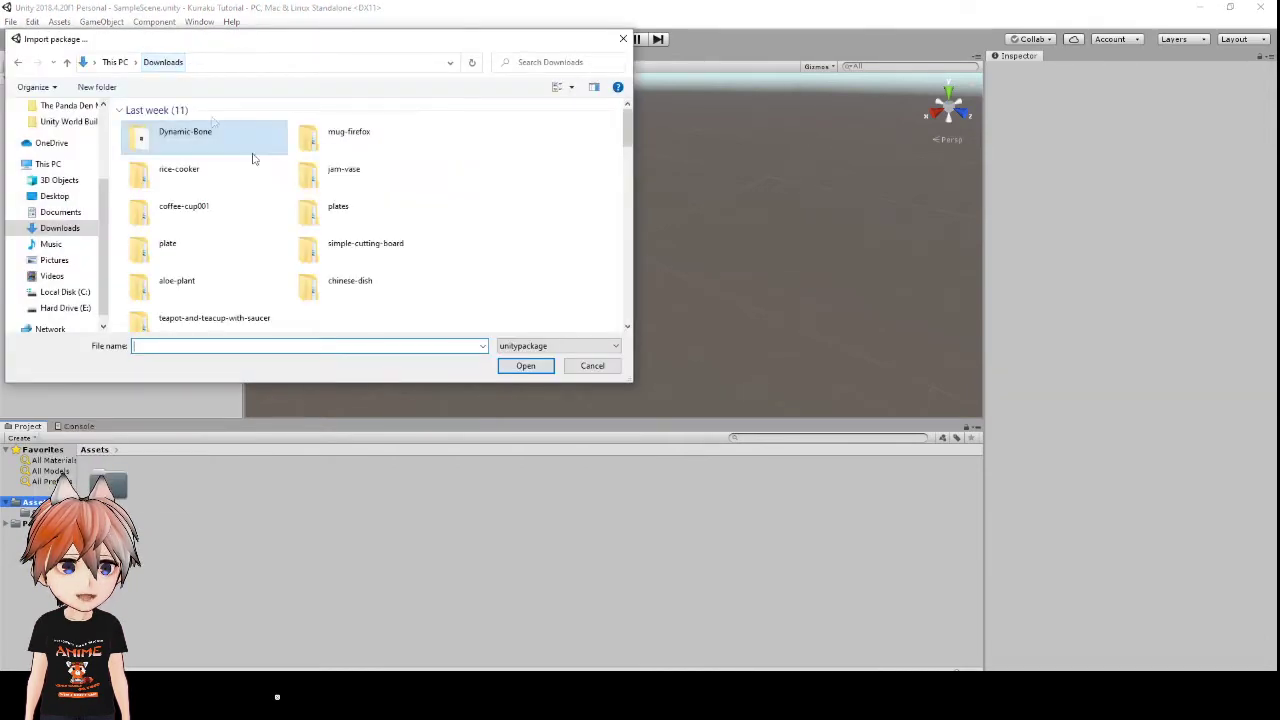
scroll(240, 163, down, 5)
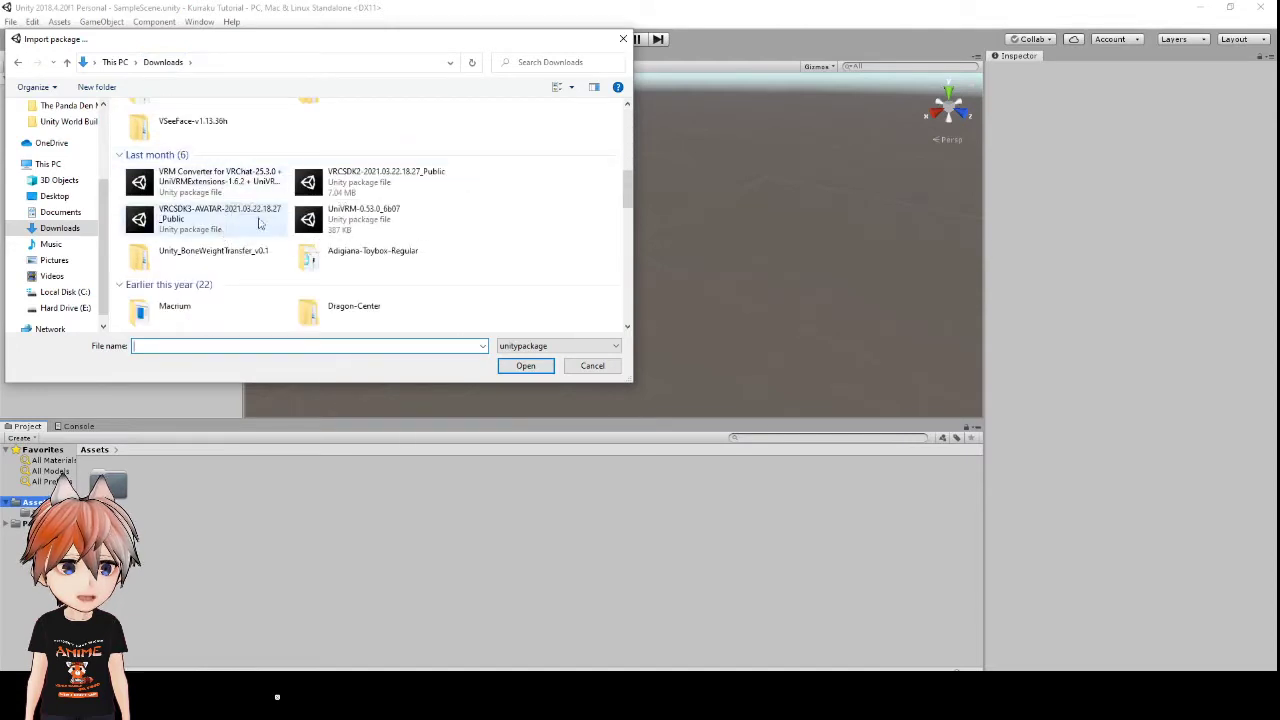
click(351, 195)
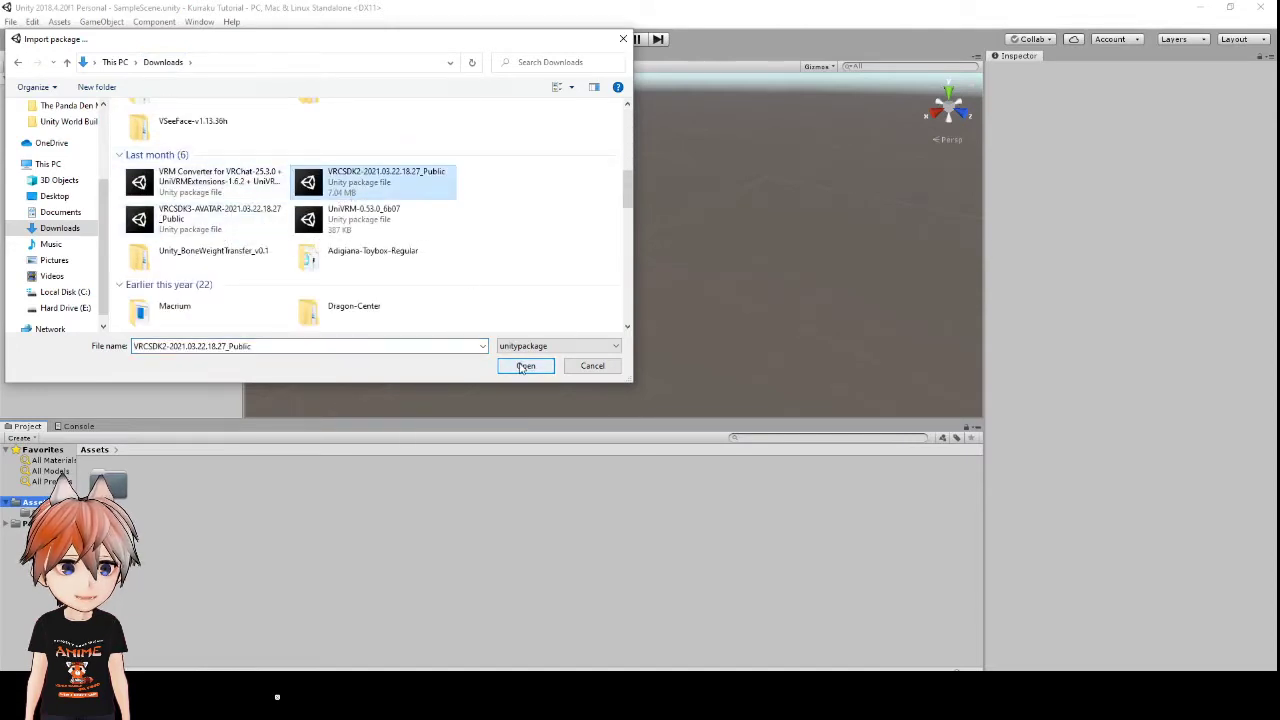
click(525, 366)
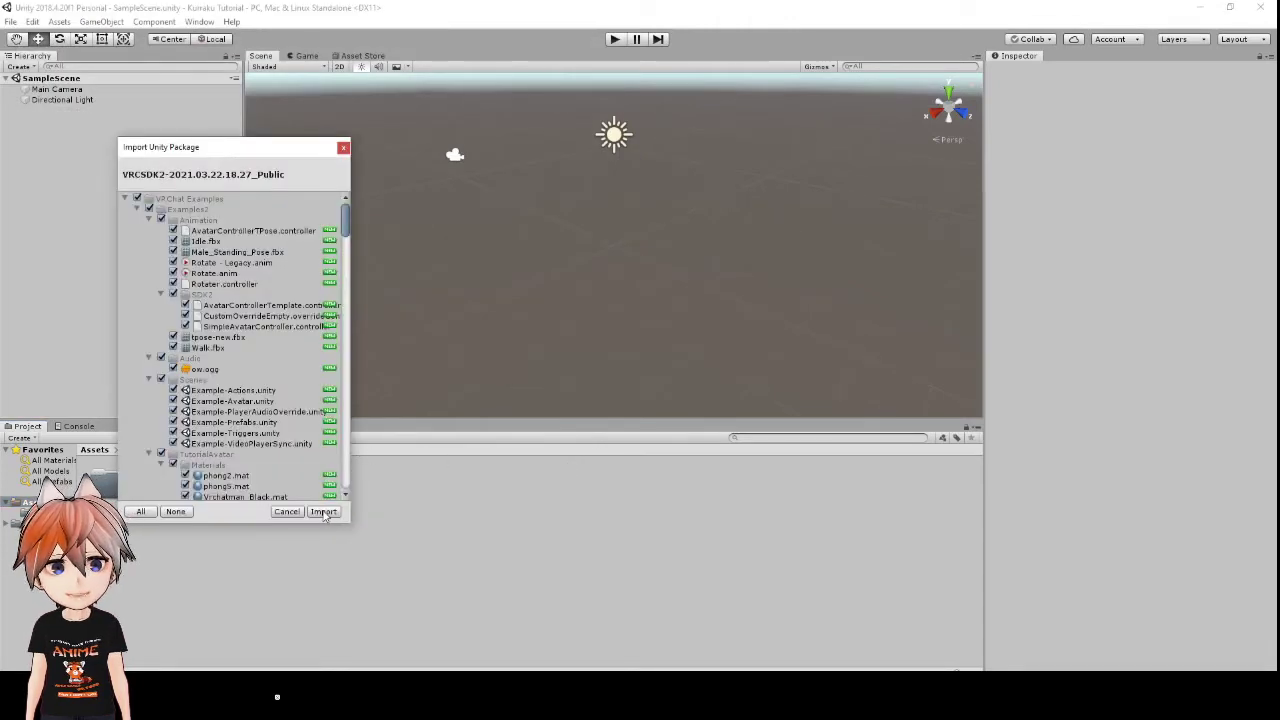
click(323, 512)
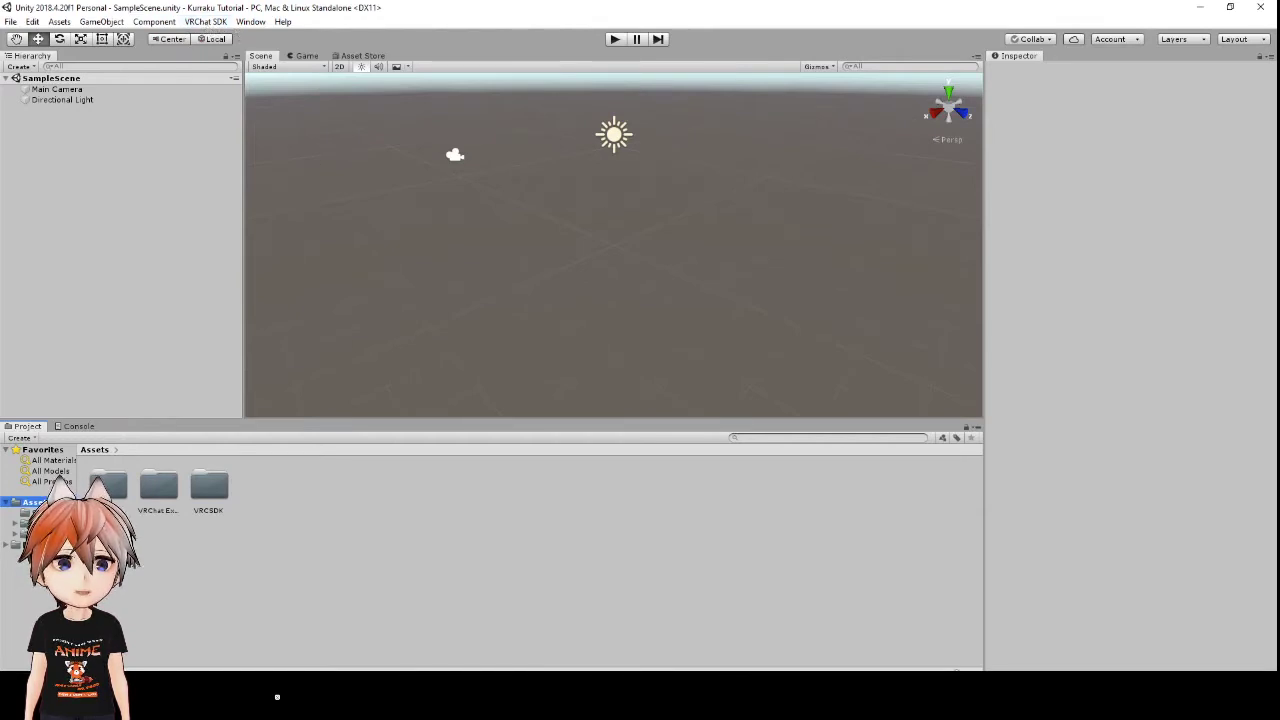
- Import the custom package VRM Converter for VRChat-25.3.0 from Downloads with all its contents into the project's Assets
right_click(46, 503)
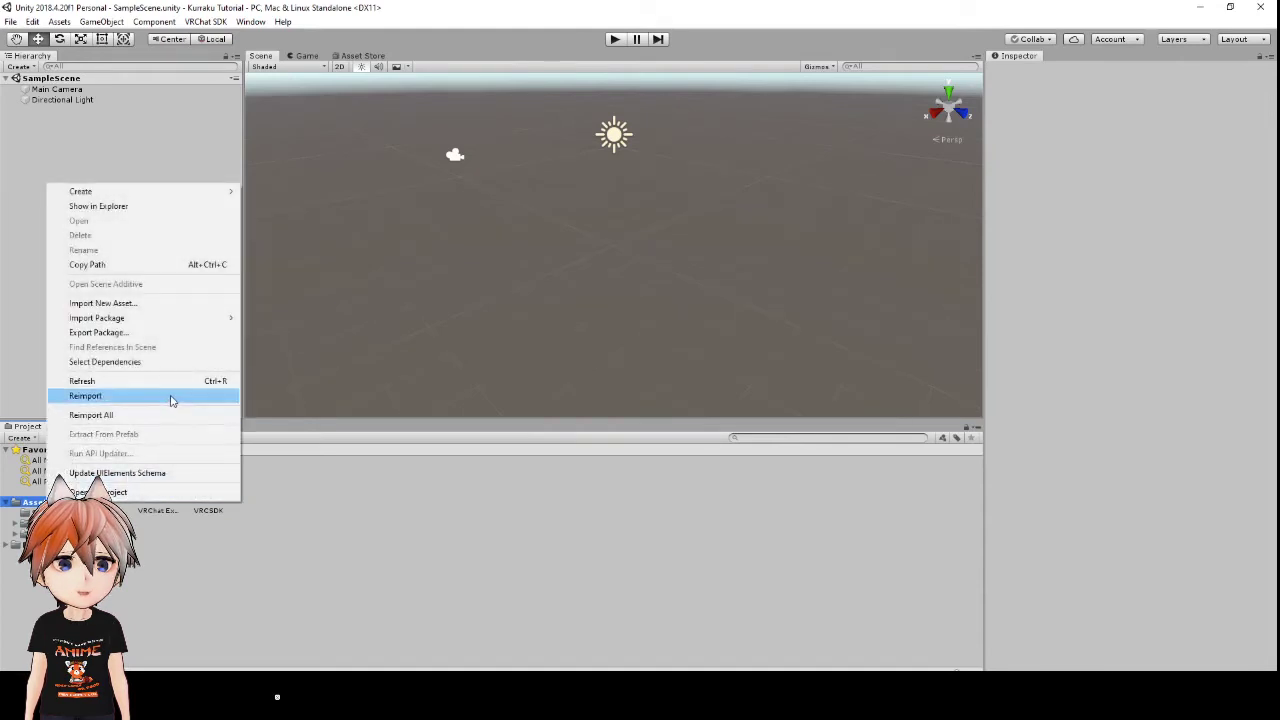
mouse_move(200, 318)
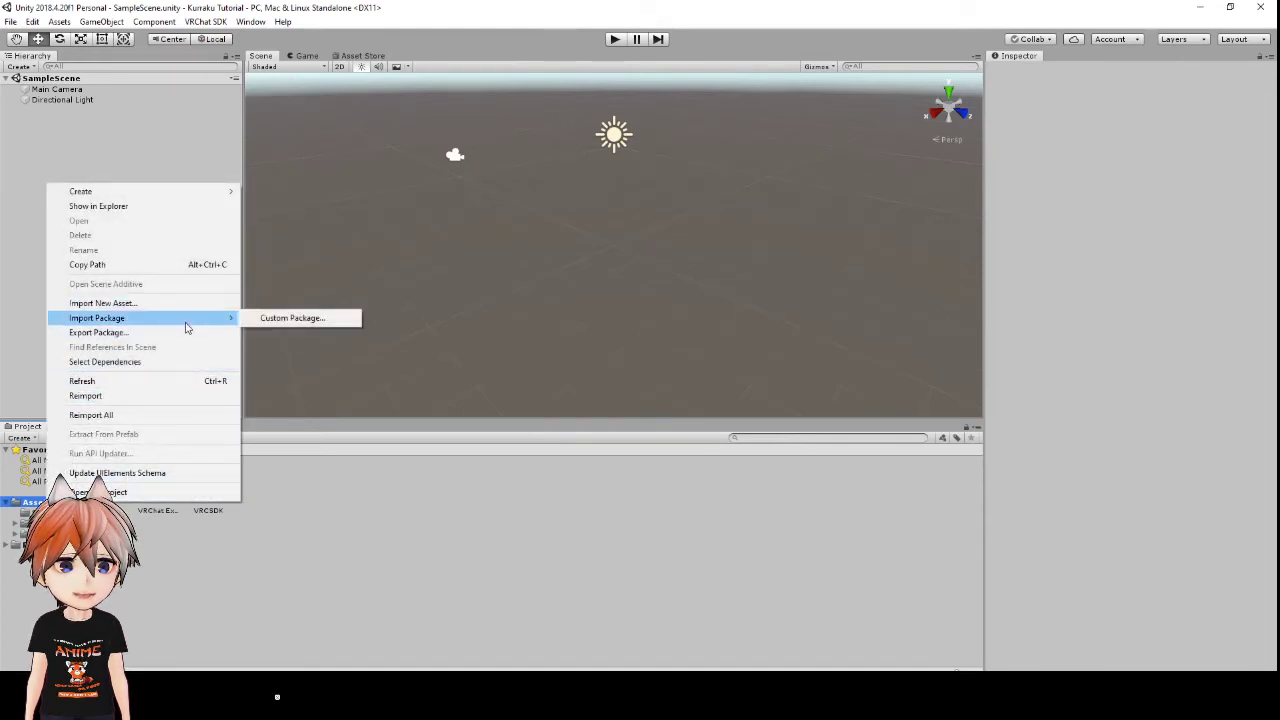
click(291, 322)
scroll(401, 232, down, 5)
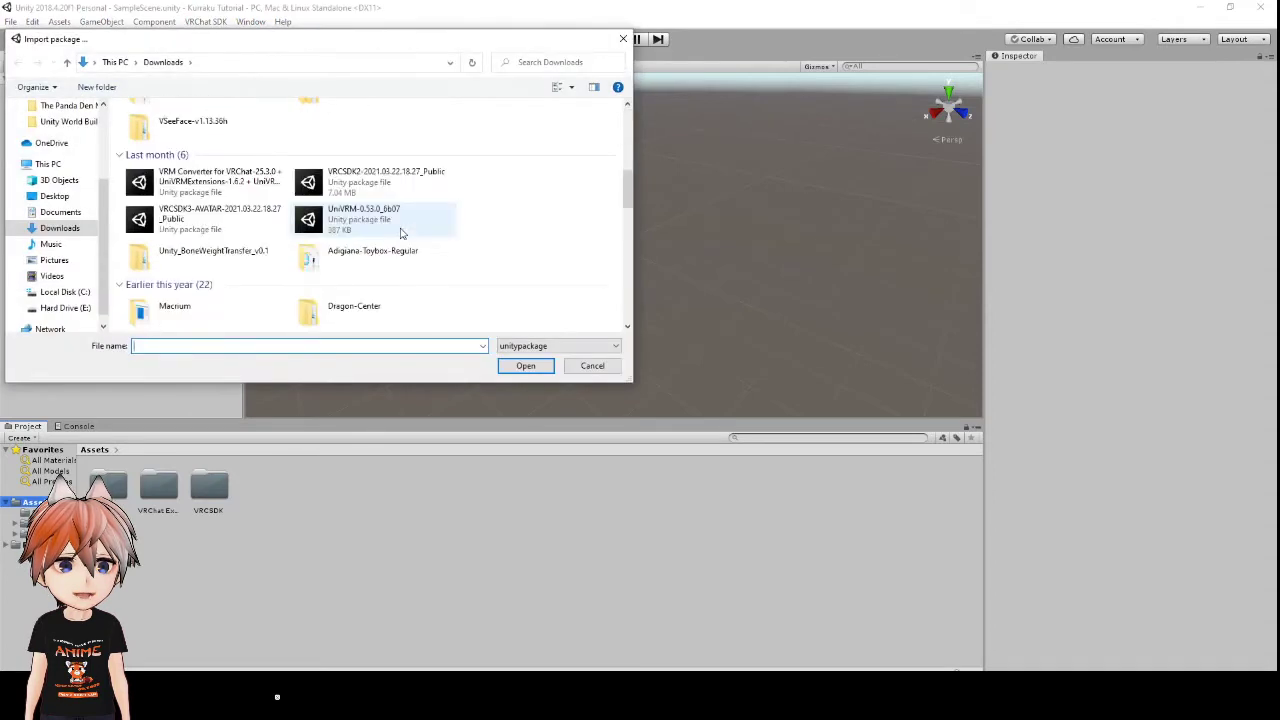
click(214, 188)
click(524, 366)
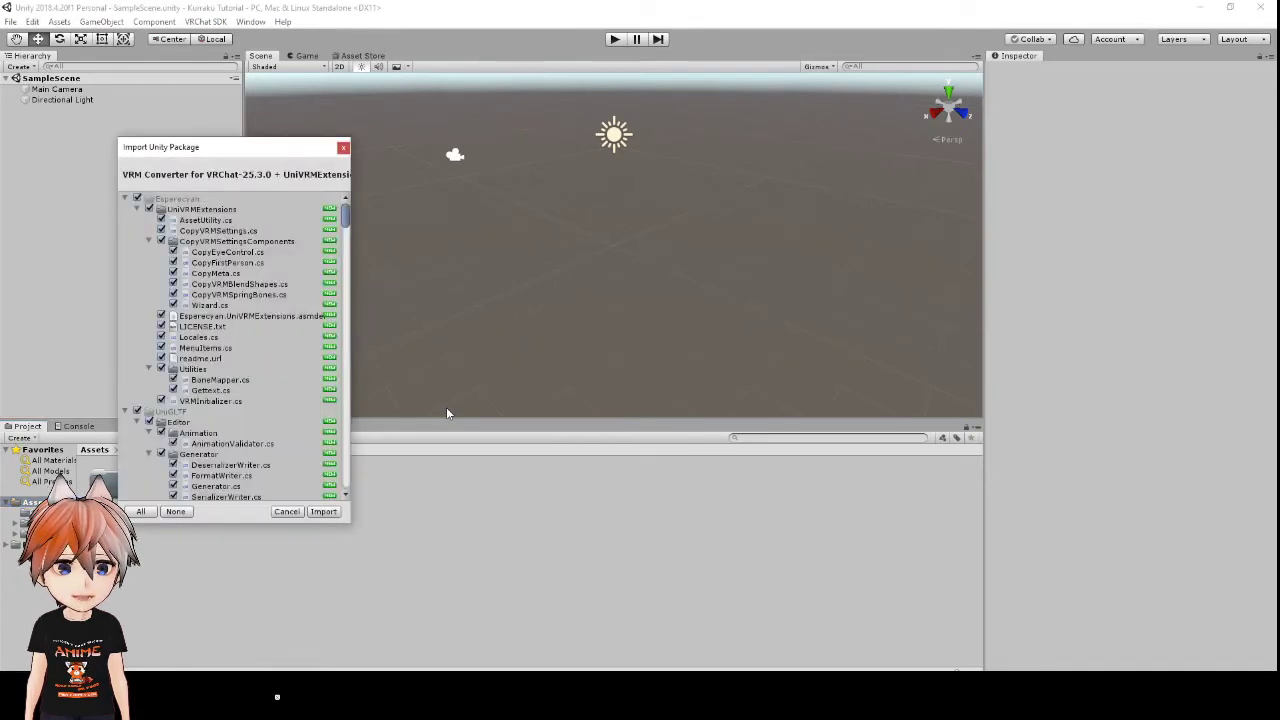
scroll(320, 395, down, 3)
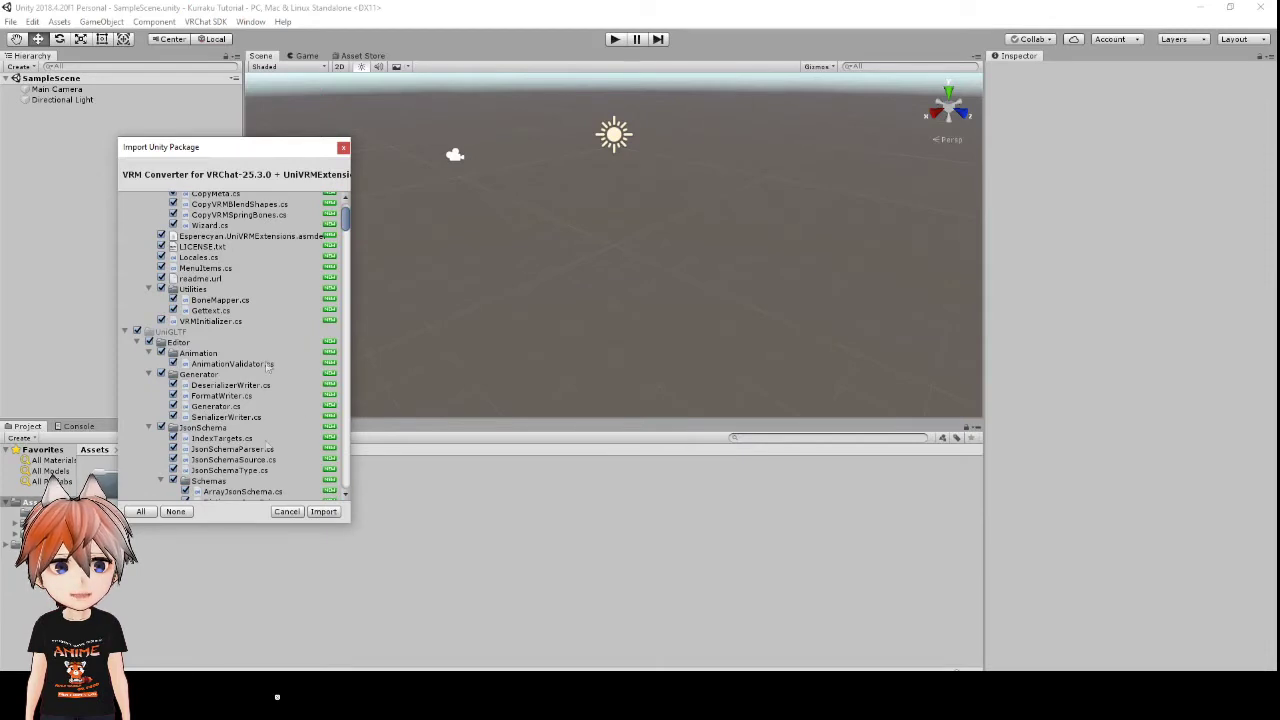
click(323, 511)
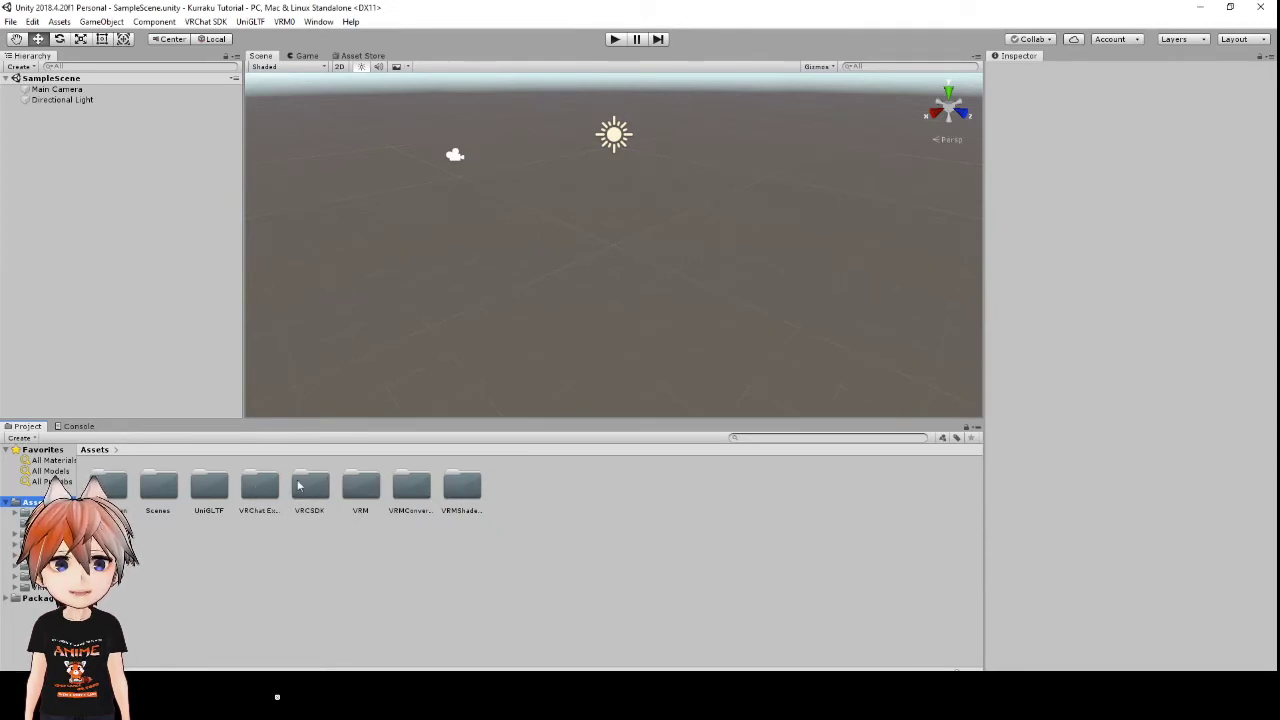
- Import Kurrakututorial.vrm from the Tutorial folder inside Kurraku Avatar Files on the Desktop, saving its prefab as Kurrakututorial in the project's Assets folder
click(285, 22)
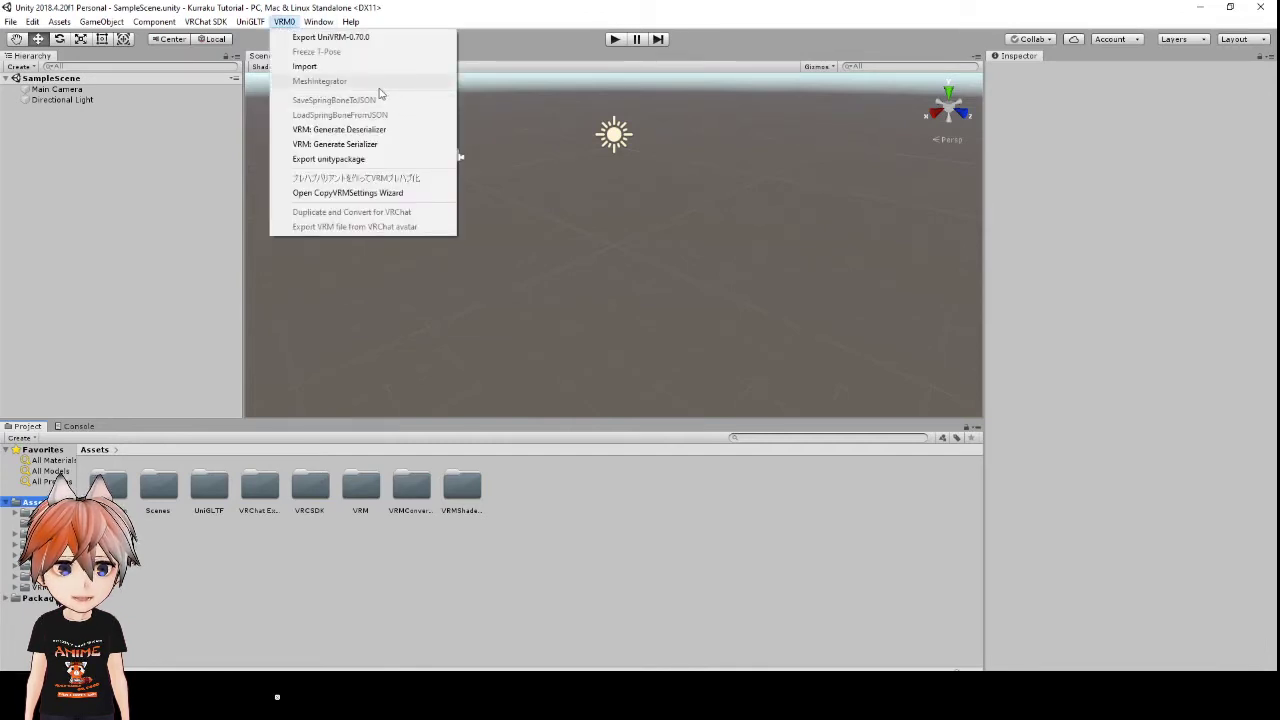
click(306, 67)
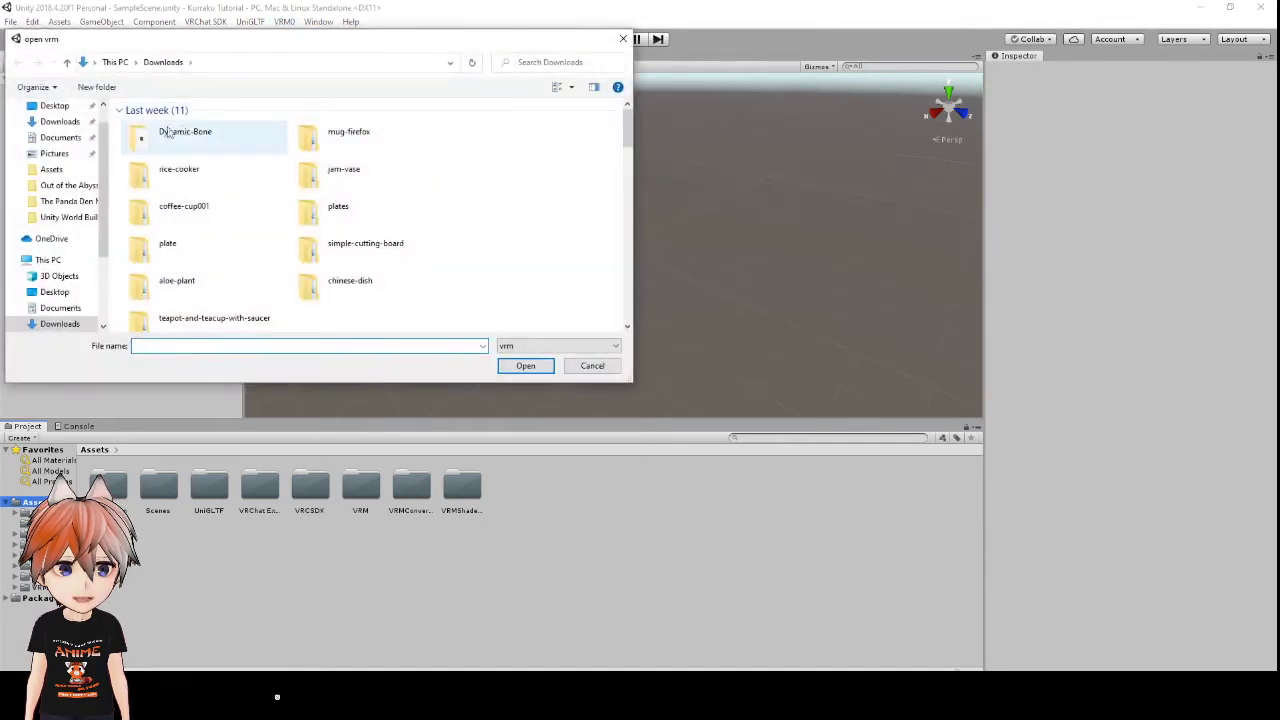
click(54, 106)
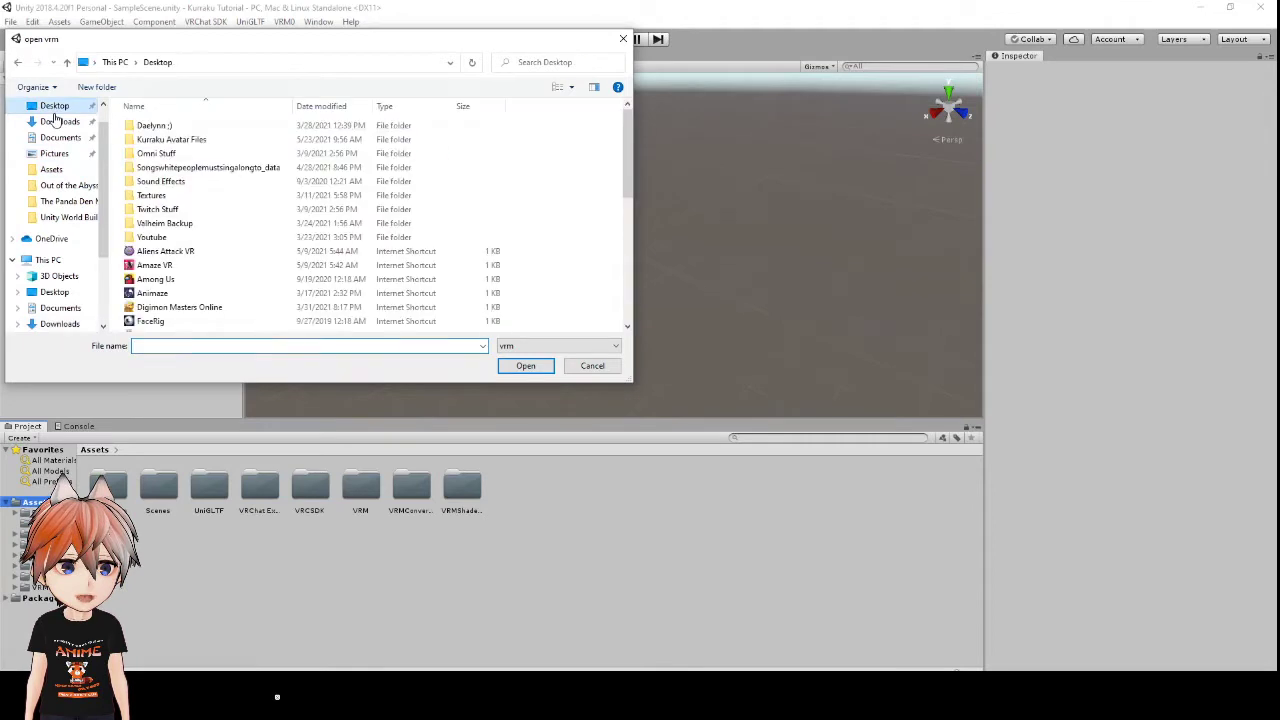
double_click(180, 140)
click(199, 211)
double_click(199, 211)
click(215, 133)
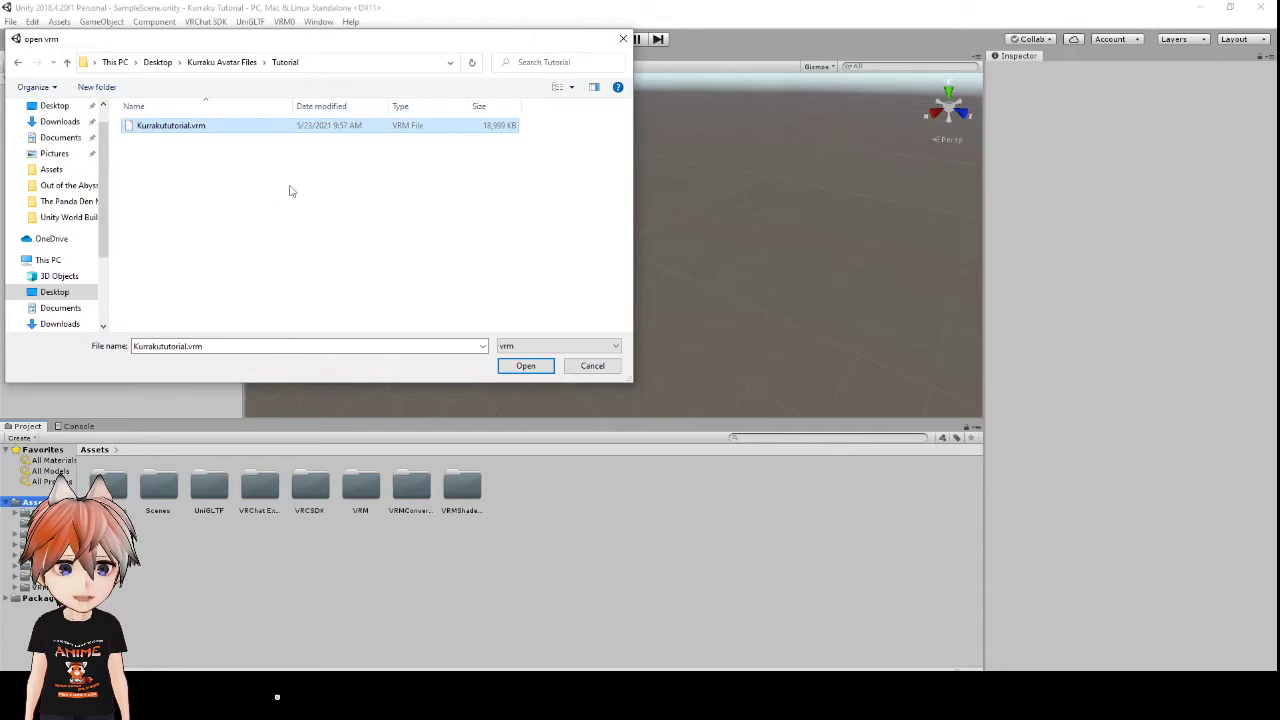
click(510, 367)
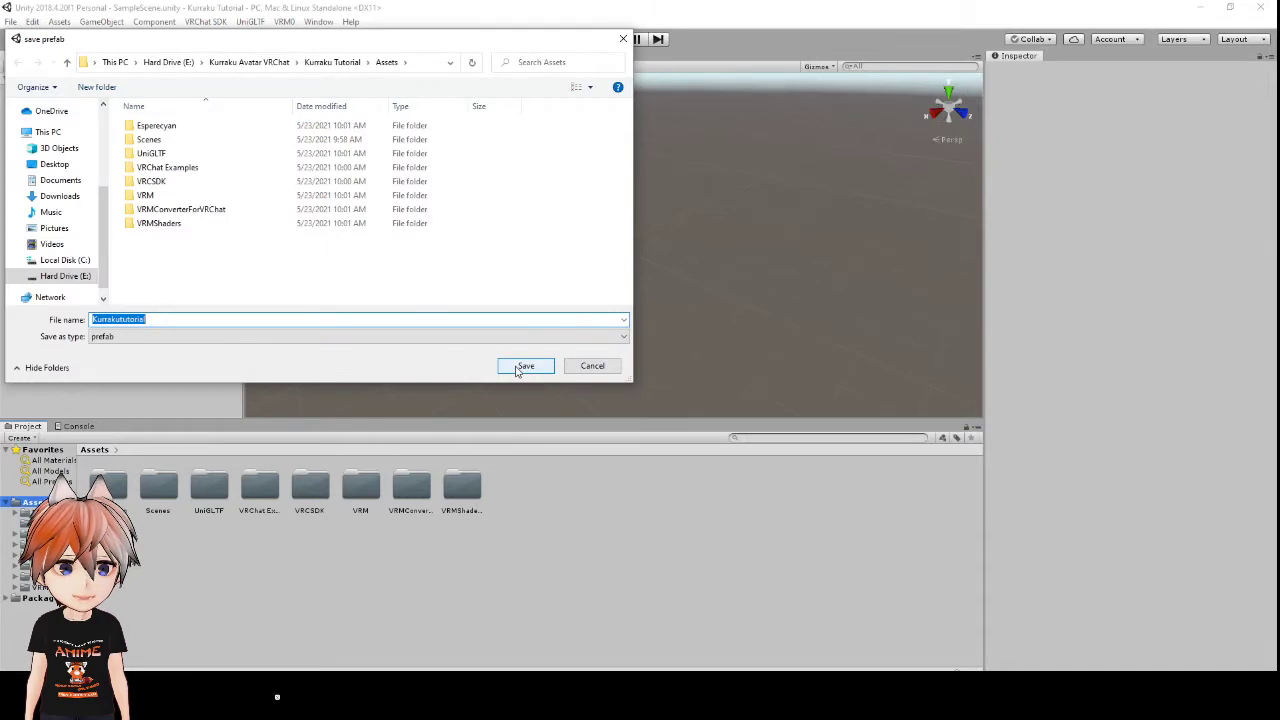
click(518, 368)
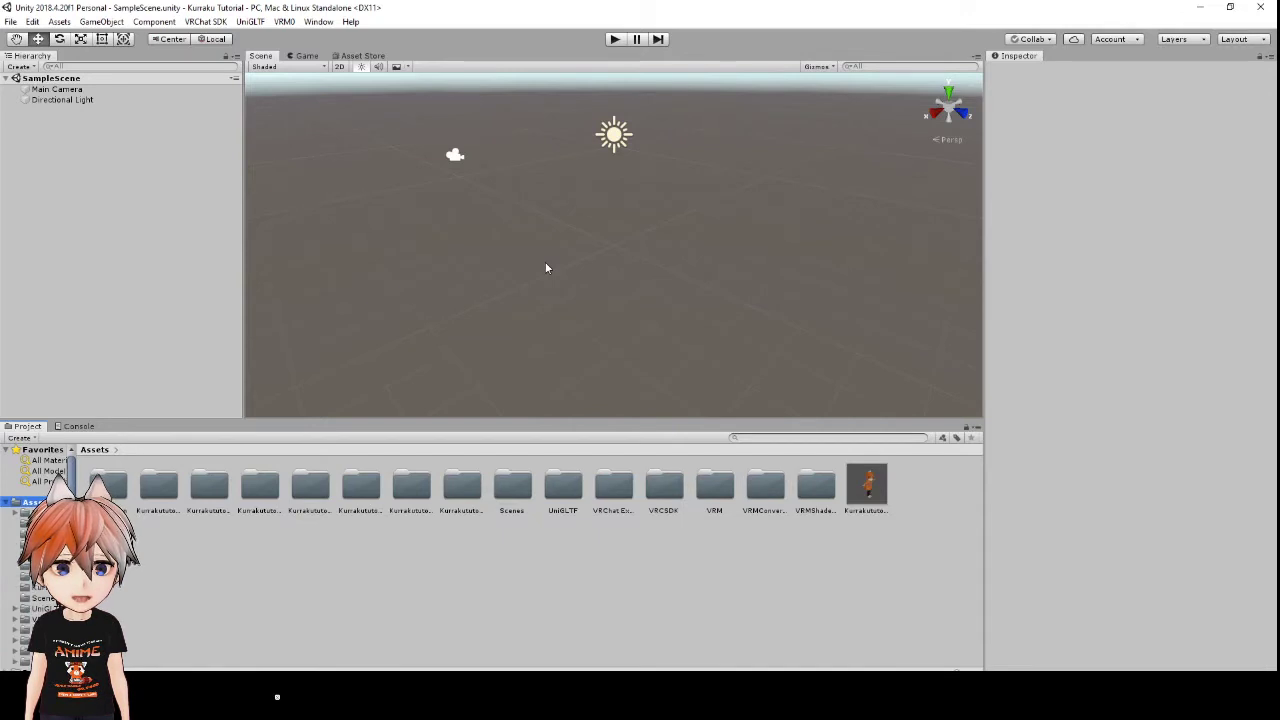
- Add the Kurrakututorial prefab from Assets to the SampleScene hierarchy
click(869, 490)
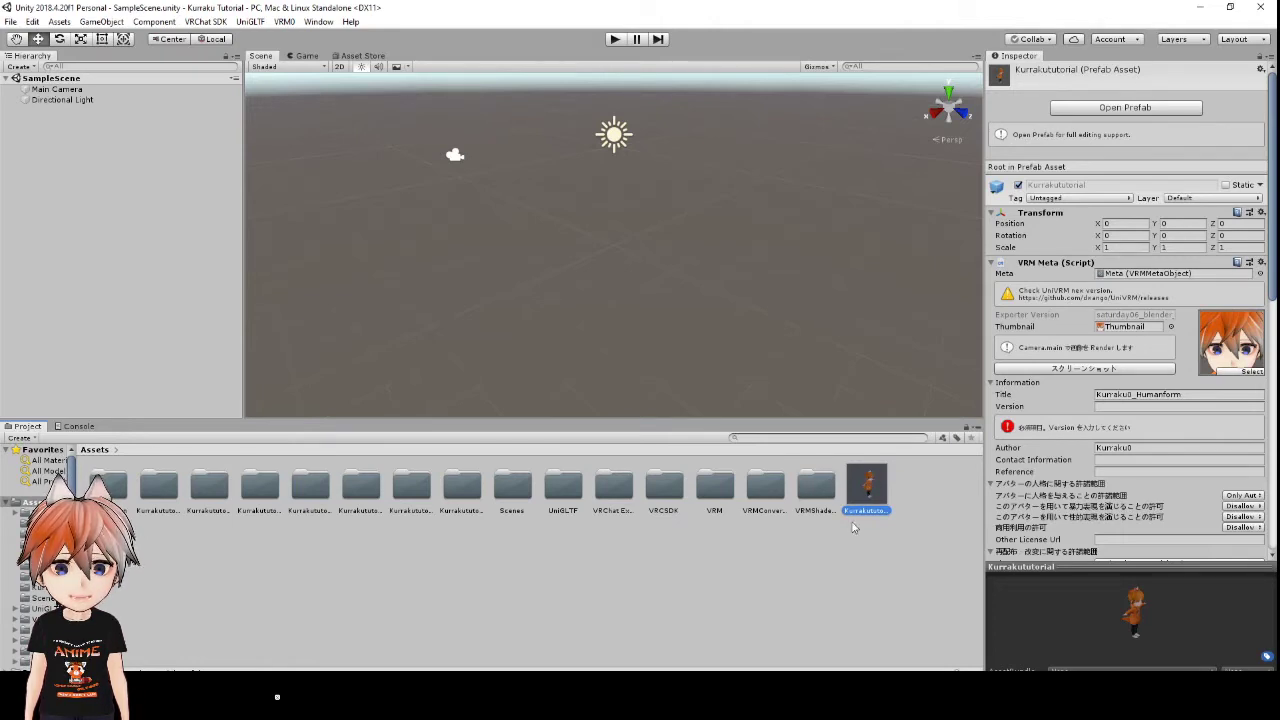
drag(876, 497, 112, 196)
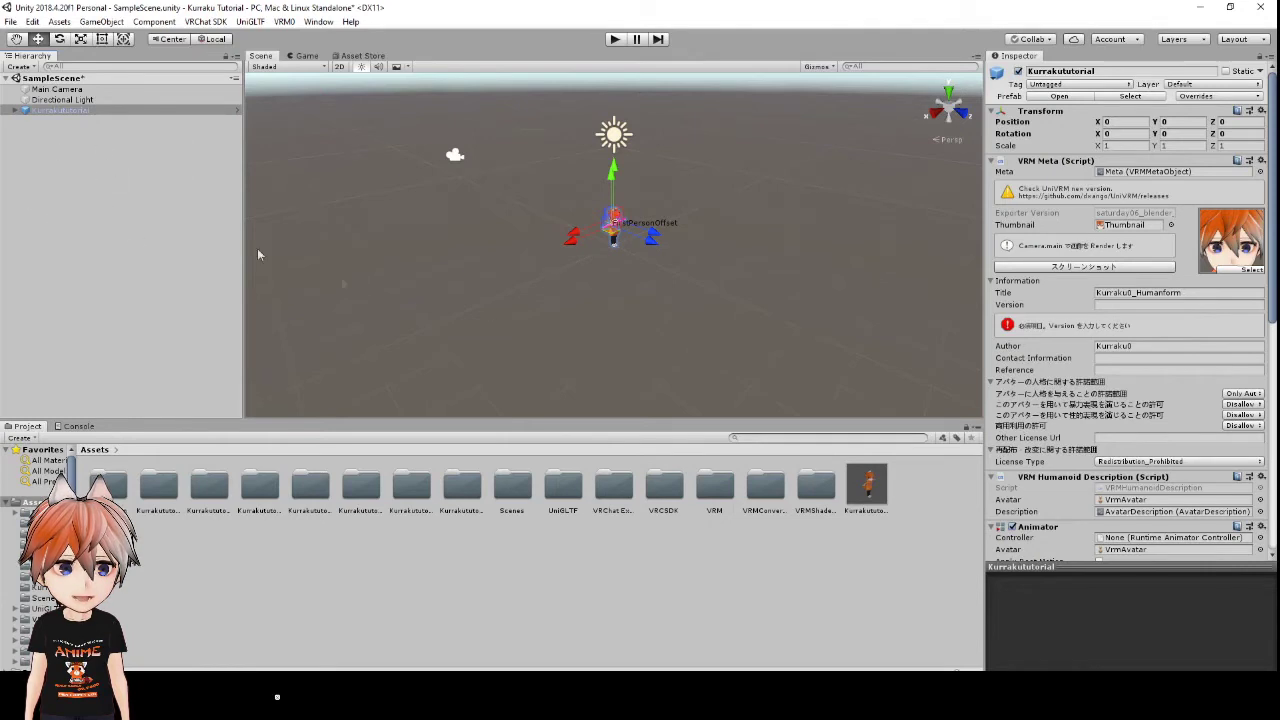
- Examine the avatar in the scene from the front, both at full length and close up on the face and upper body
scroll(646, 309, up, 3)
mouse_move(646, 309)
middle_down()
mouse_move(646, 292)
mouse_move(643, 329)
middle_up()
drag(643, 329, 646, 364)
scroll(654, 317, up, 5)
middle_drag(734, 314, 642, 310)
middle_drag(616, 372, 615, 305)
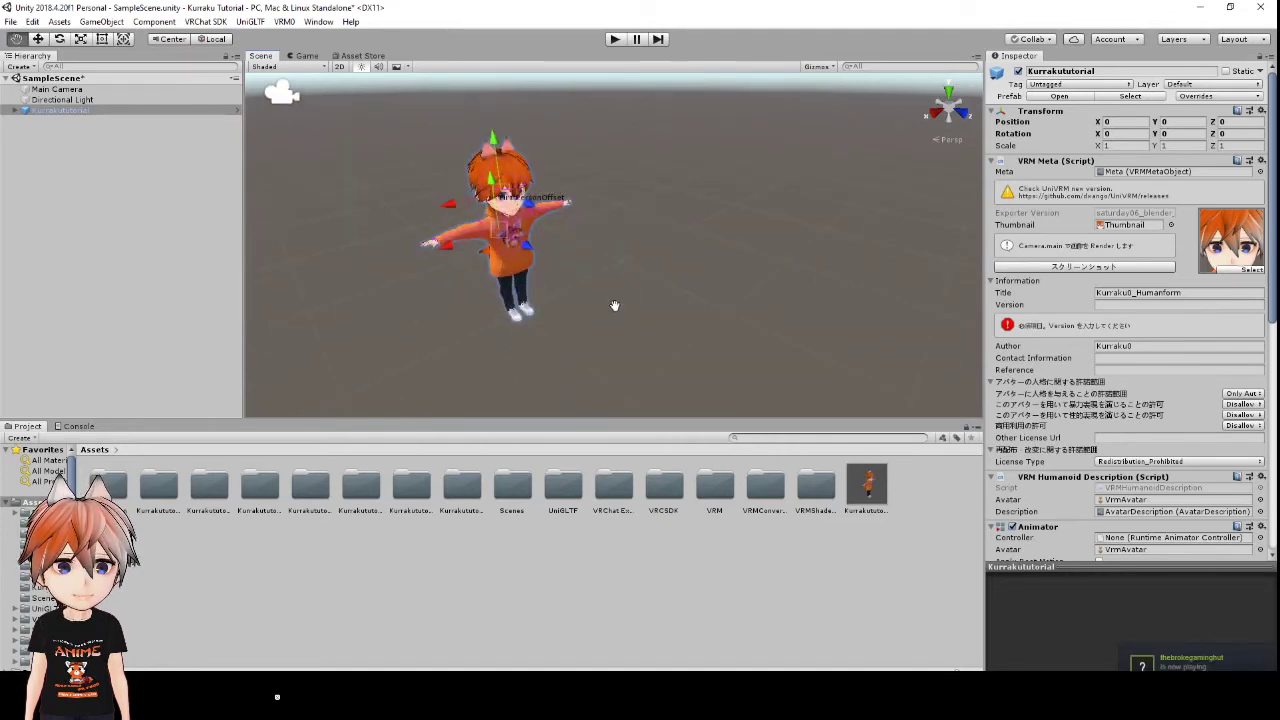
alt+drag(603, 283, 433, 247)
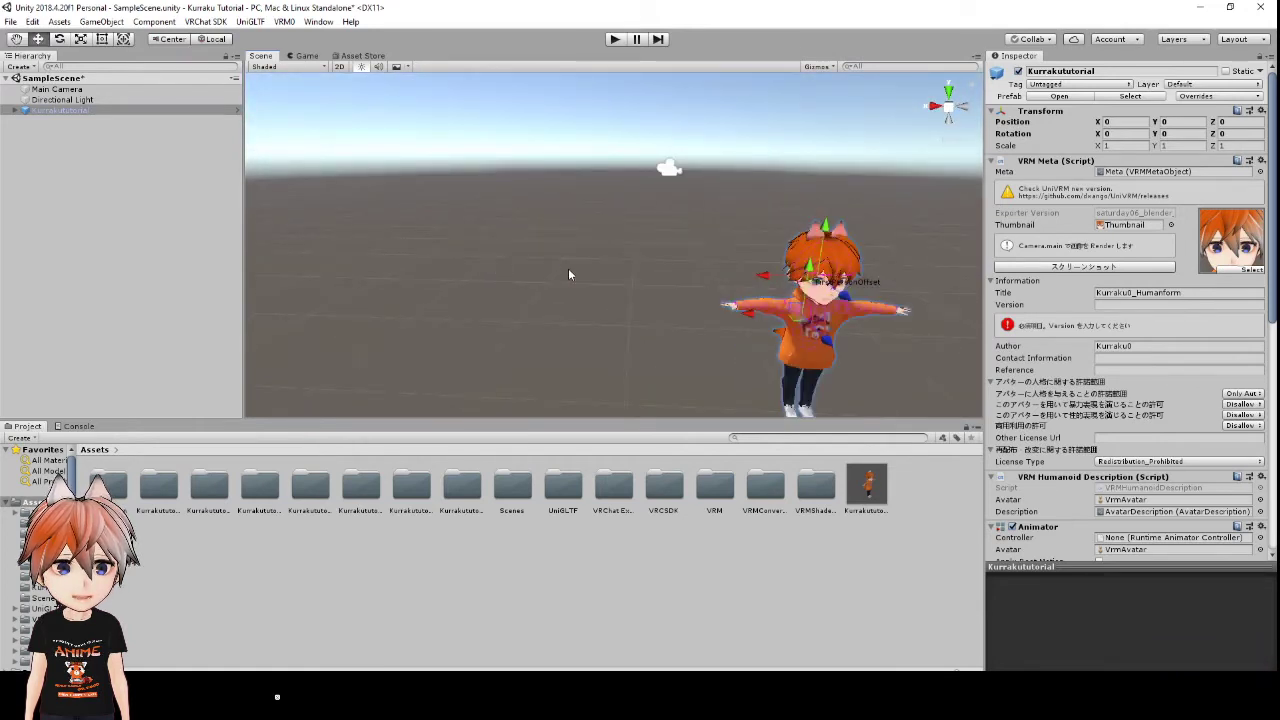
alt+drag(568, 275, 633, 277)
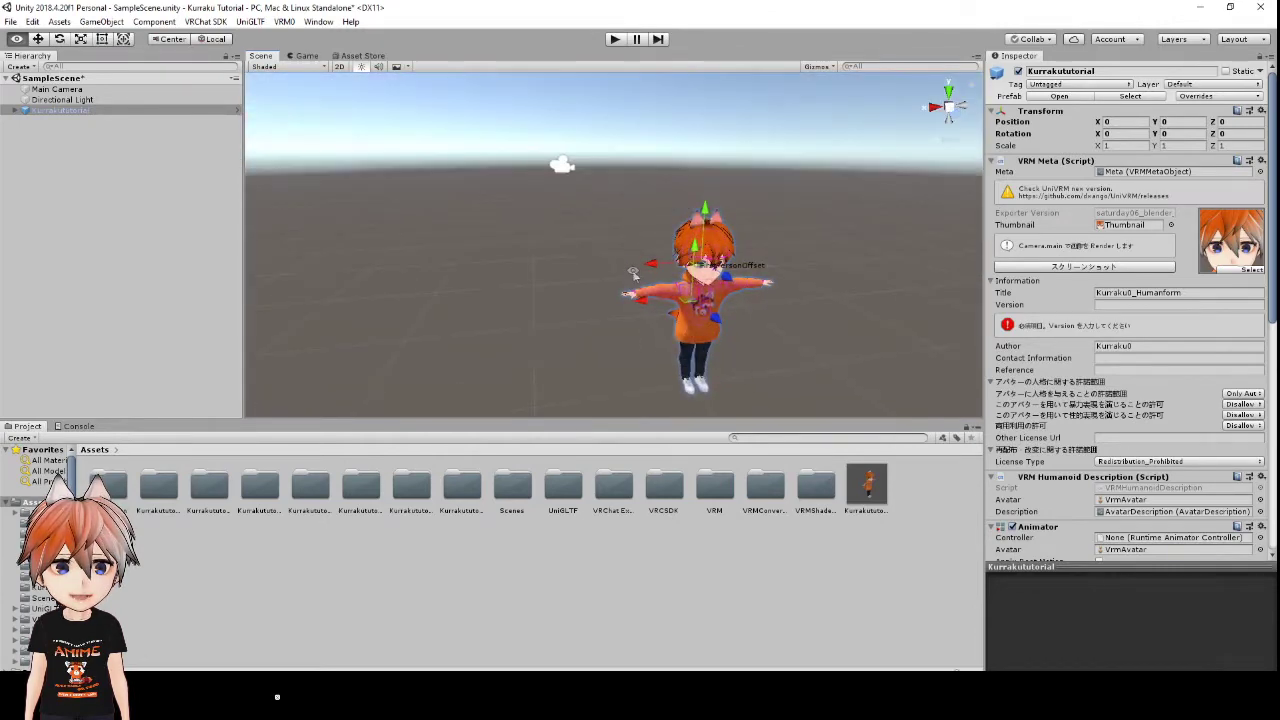
middle_drag(633, 277, 558, 283)
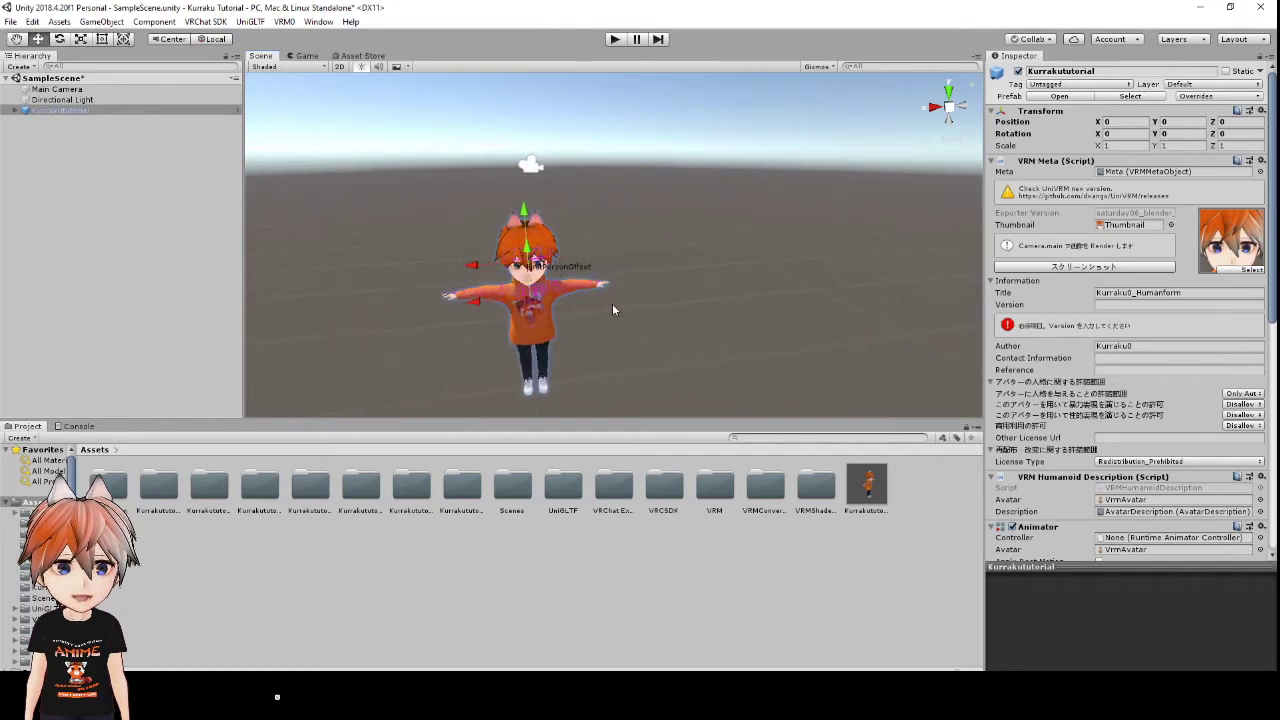
right_drag(612, 303, 548, 283)
middle_drag(597, 300, 582, 228)
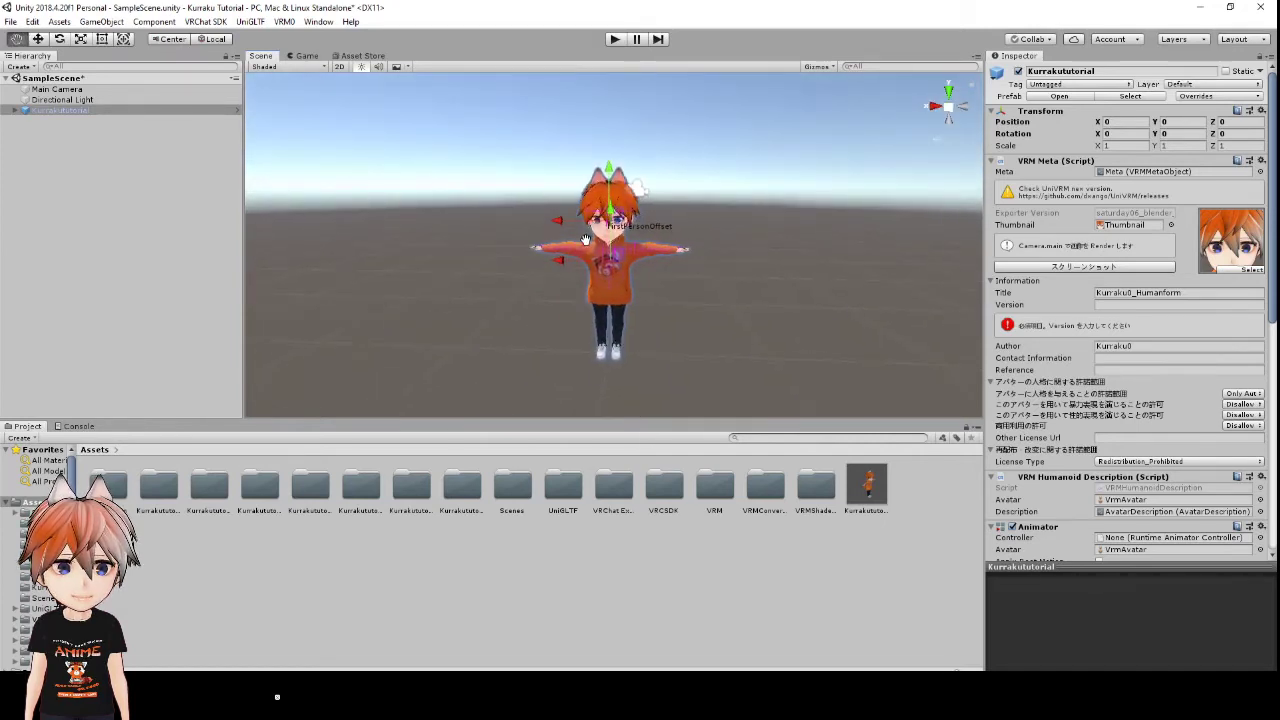
alt+drag(657, 302, 695, 303)
scroll(671, 308, up, 3)
mouse_move(695, 304)
right_down()
mouse_move(714, 305)
mouse_move(700, 306)
right_up()
middle_drag(649, 309, 906, 316)
right_drag(859, 306, 651, 289)
middle_drag(625, 283, 536, 270)
right_drag(536, 270, 545, 224)
alt+drag(545, 224, 540, 298)
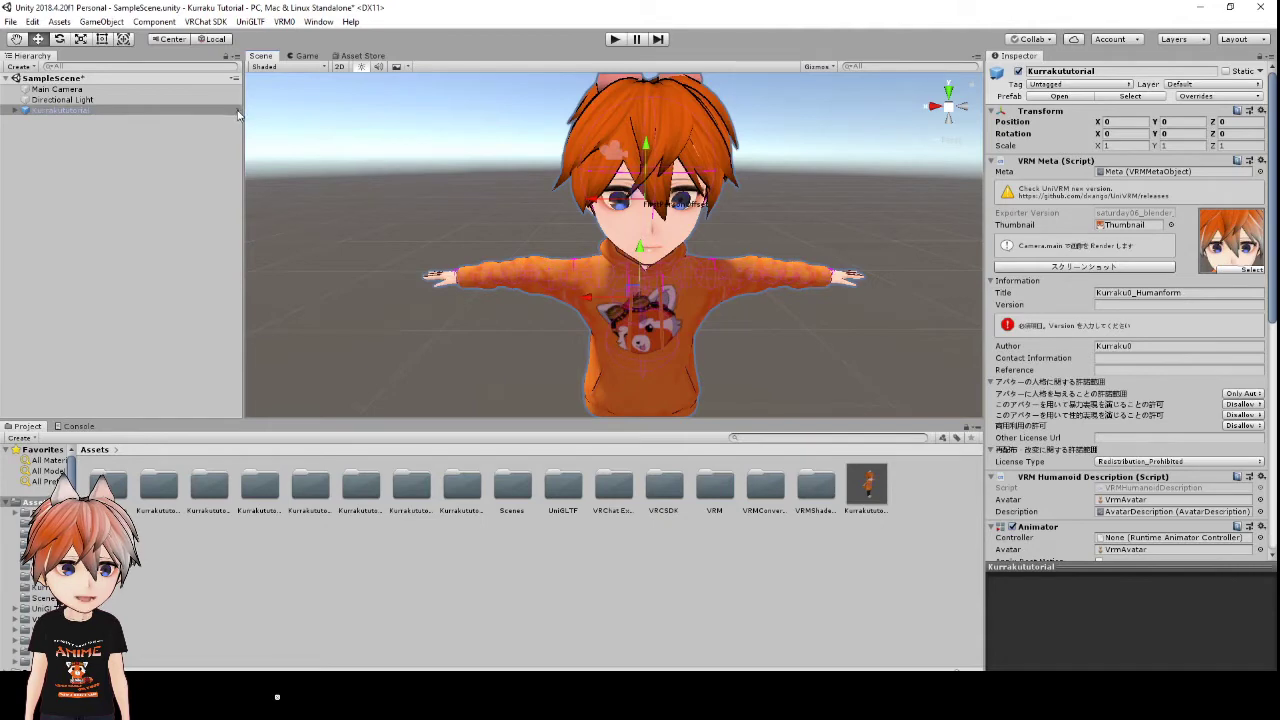
- Open the Kurrakututorial prefab for editing and view the avatar from the side
click(238, 112)
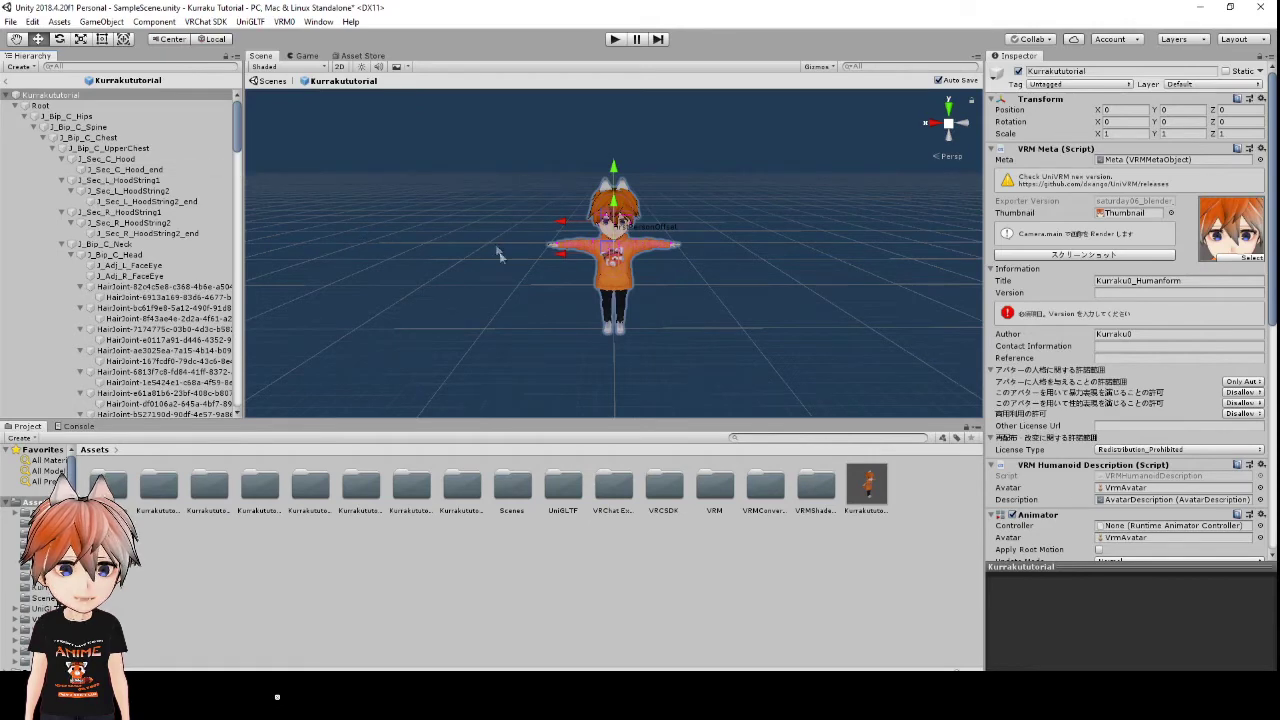
right_drag(484, 318, 655, 325)
middle_drag(528, 321, 539, 321)
right_drag(536, 321, 669, 323)
middle_drag(838, 344, 841, 345)
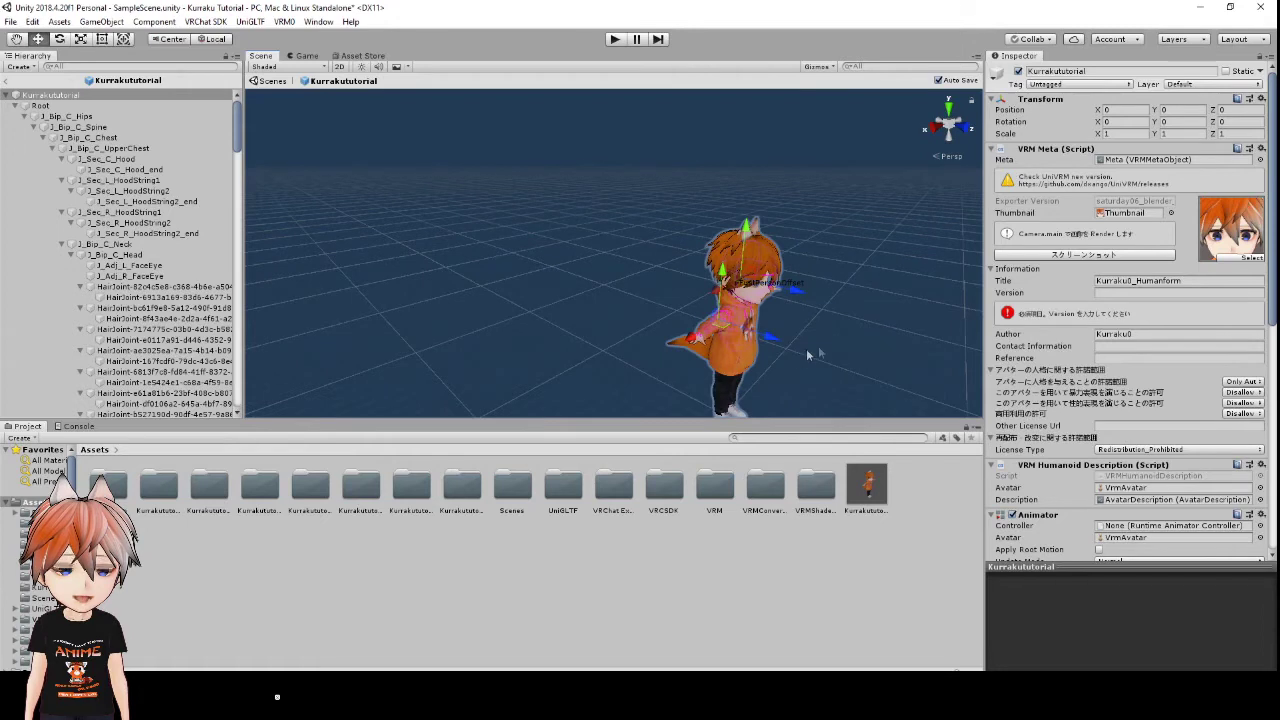
right_drag(802, 356, 860, 326)
middle_drag(711, 354, 750, 277)
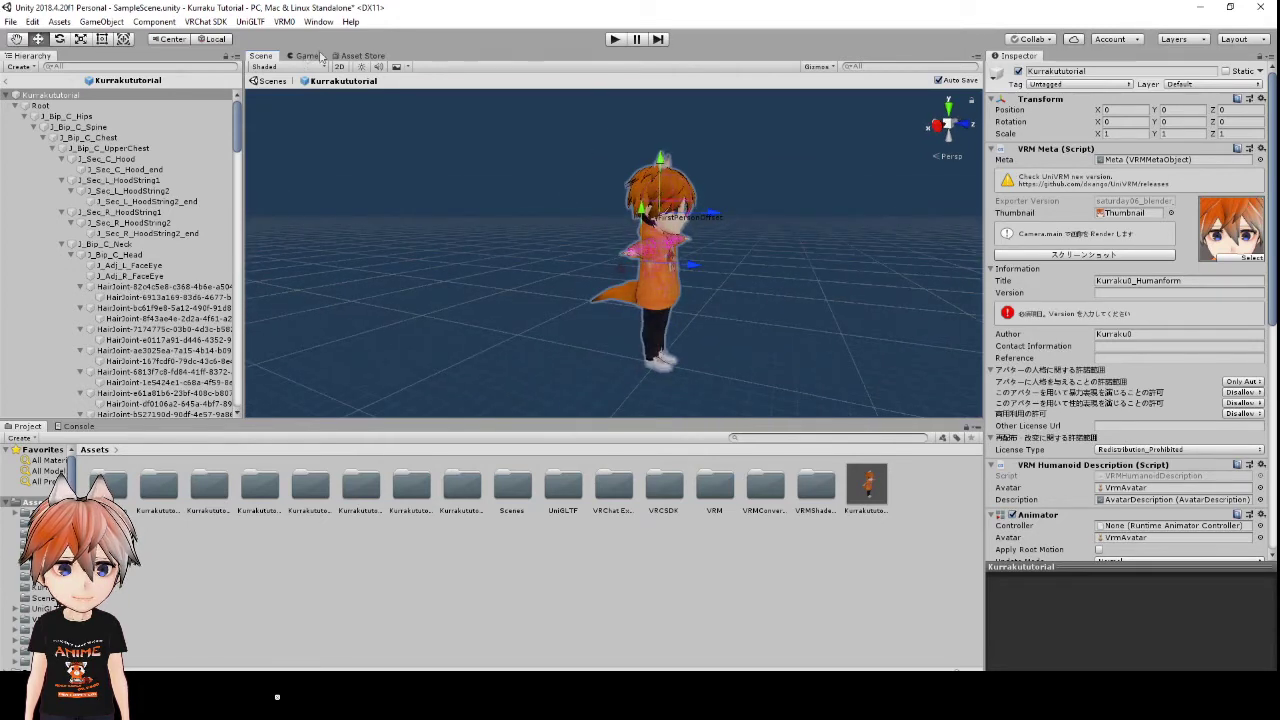
- Run play mode, rotate the J_Bip_C_Head bone to about -4° on X in the prefab's scene view, and stop play mode
click(614, 39)
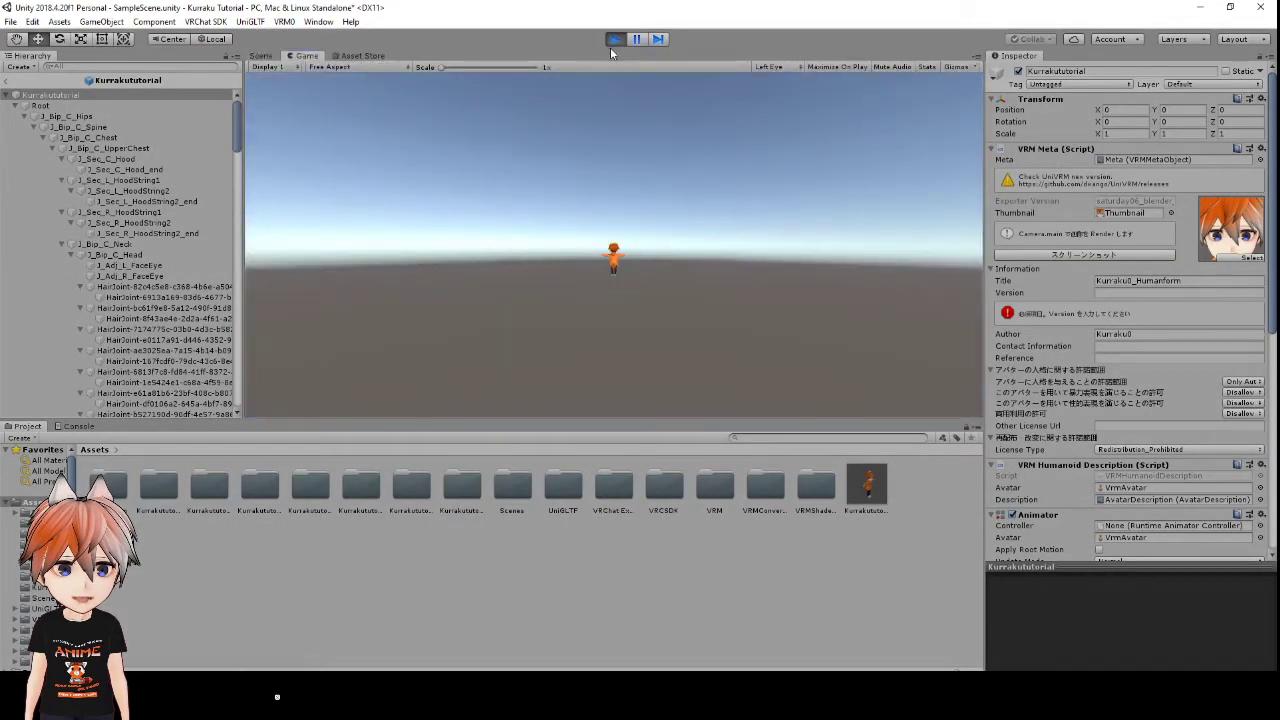
click(262, 56)
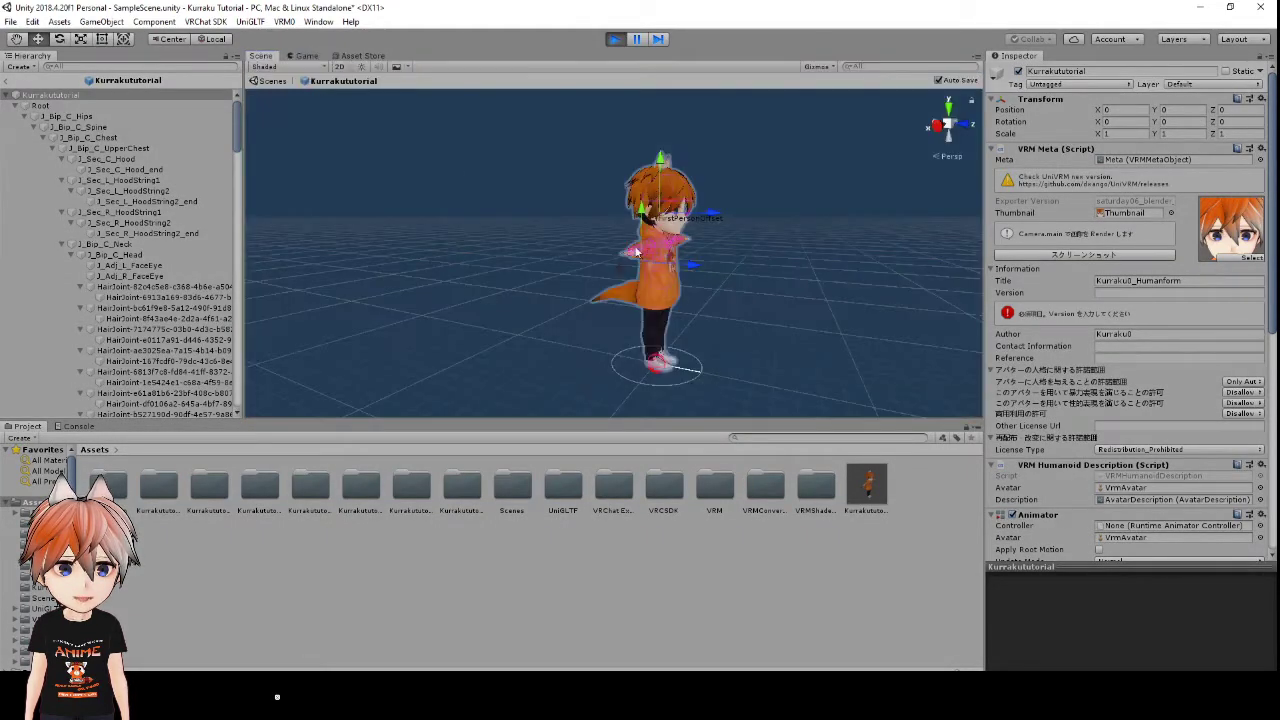
click(61, 39)
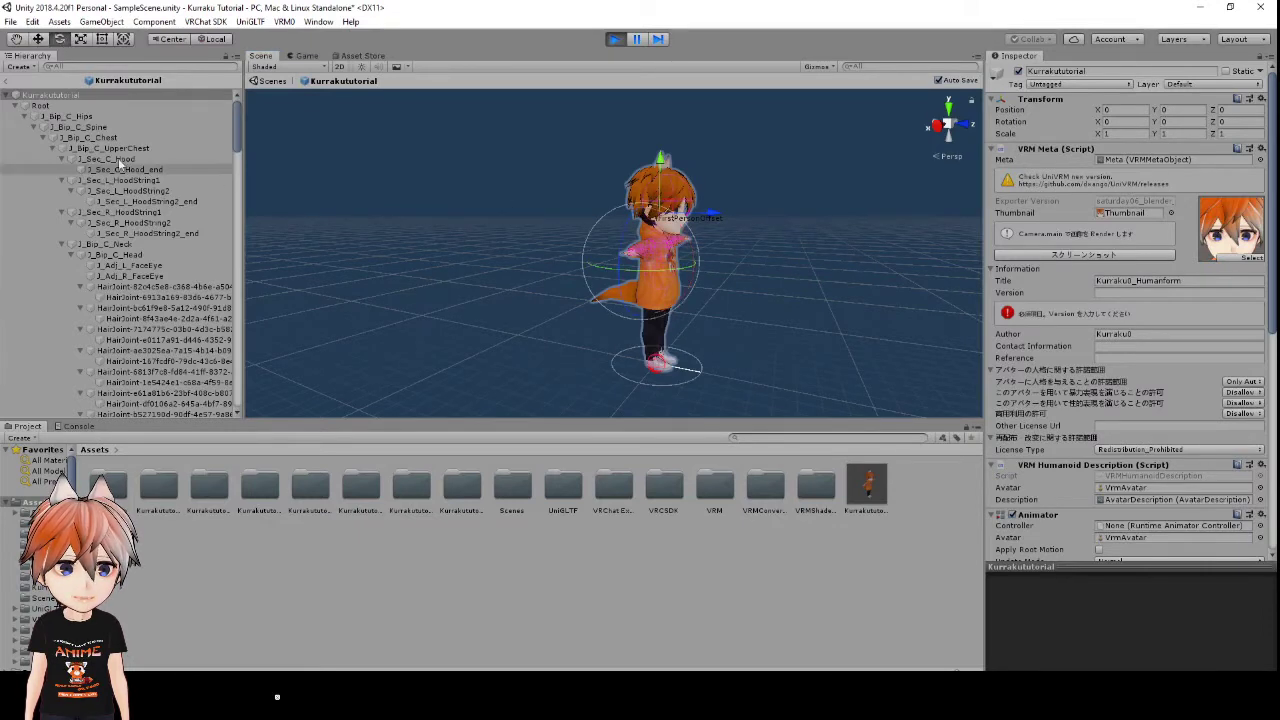
scroll(139, 215, down, 2)
click(139, 215)
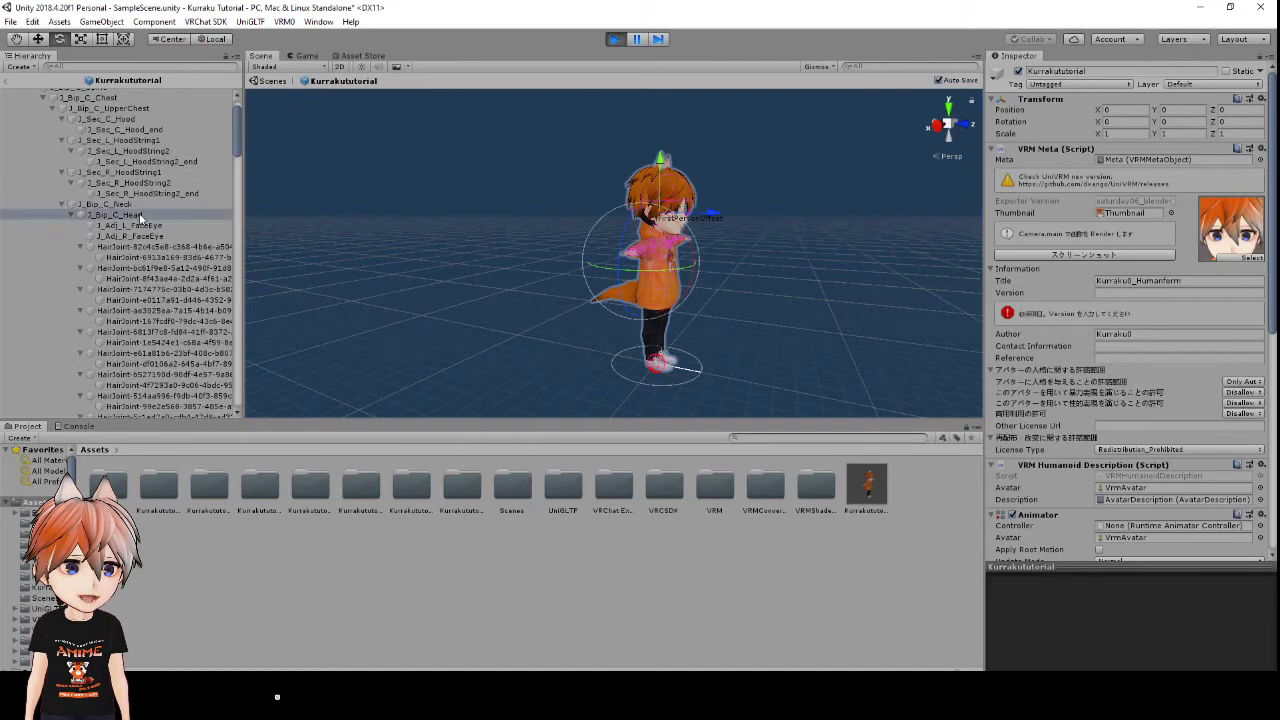
mouse_move(690, 192)
mouse_down()
mouse_move(683, 183)
mouse_move(701, 241)
mouse_move(694, 165)
mouse_move(688, 183)
mouse_up()
key(ctrl+s)
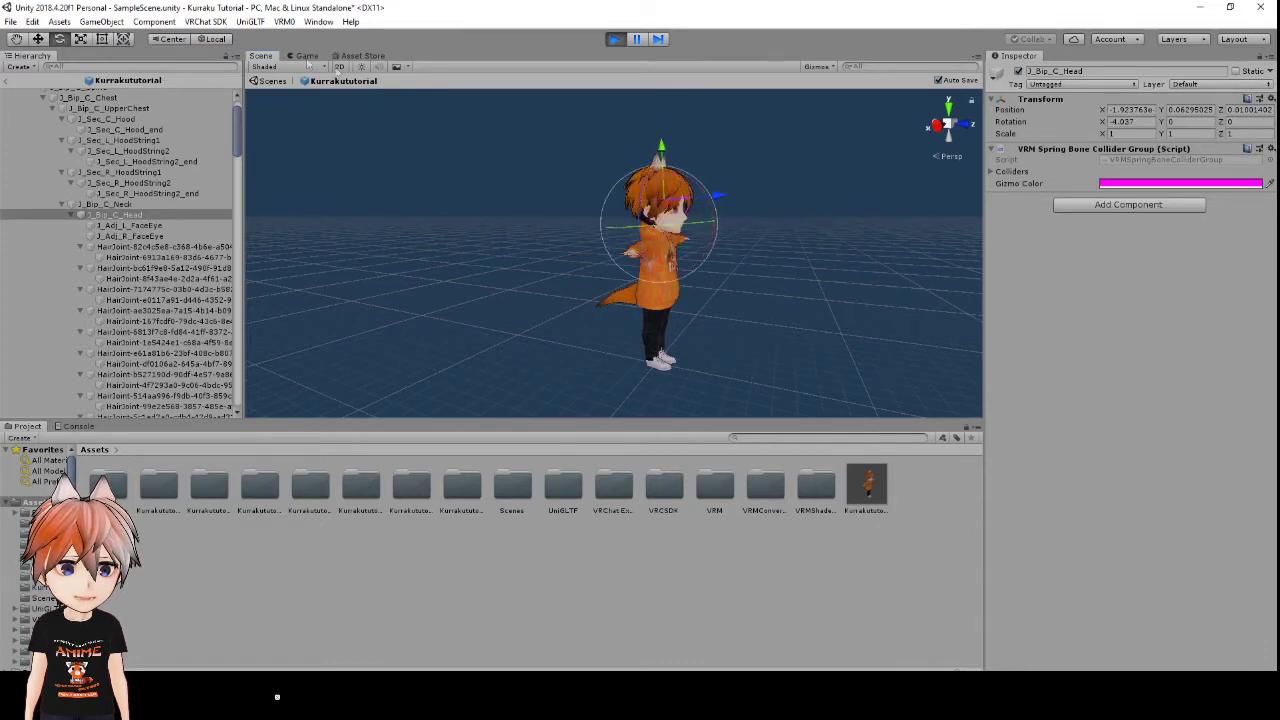
click(616, 40)
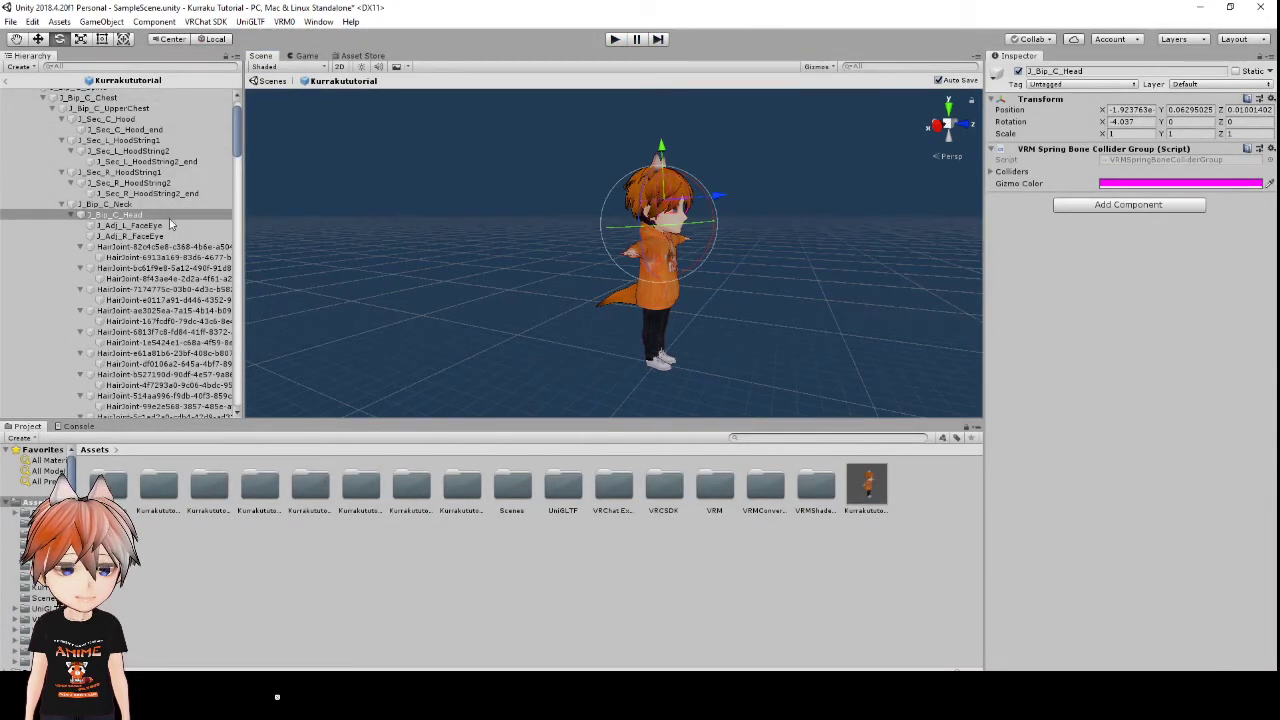
- Switch to the browser, examine the Unity_BoneWeightTransfer_v0.1 download page on BOOTH, and close the page
scroll(150, 185, up, 2)
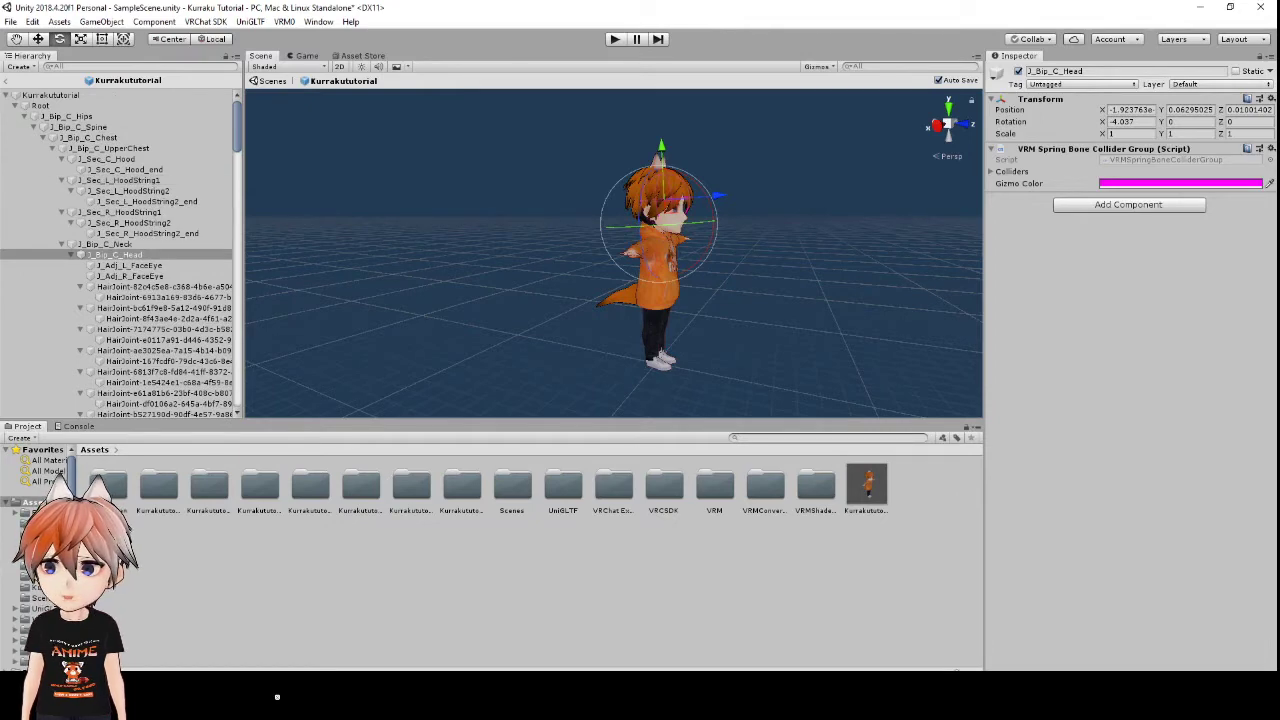
drag(1279, 12, 393, 6)
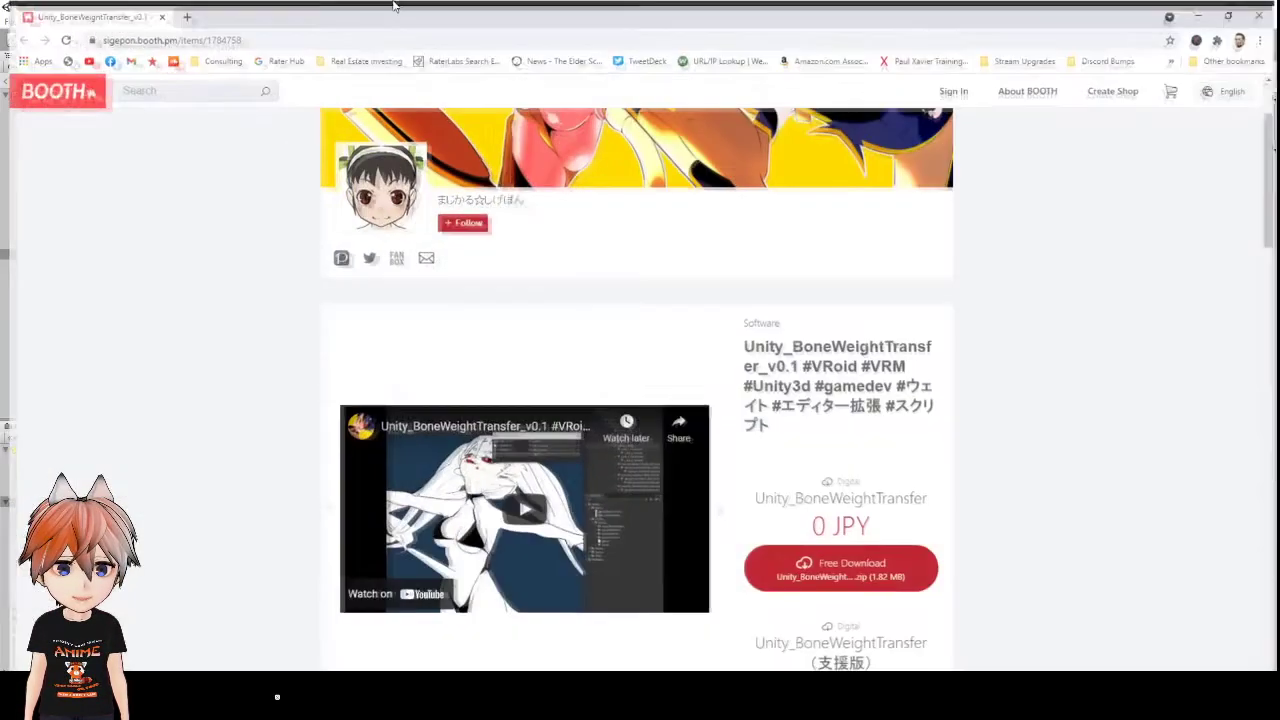
scroll(731, 316, down, 2)
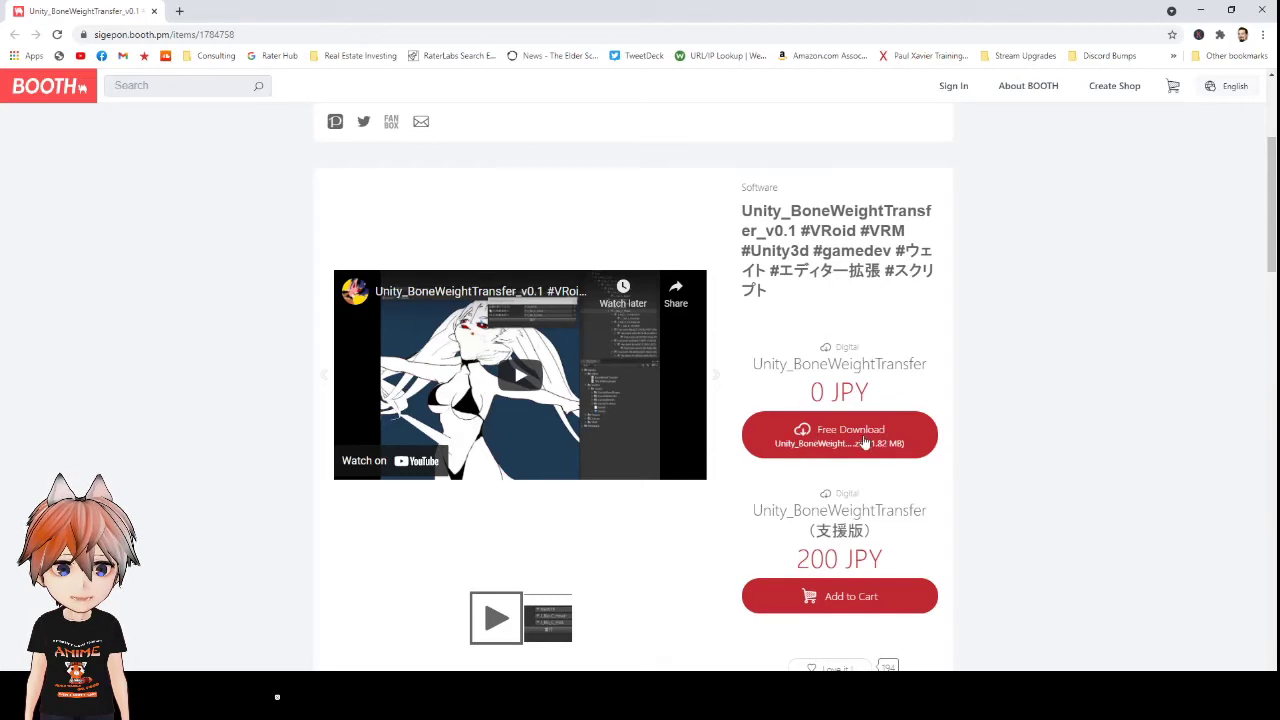
click(1261, 12)
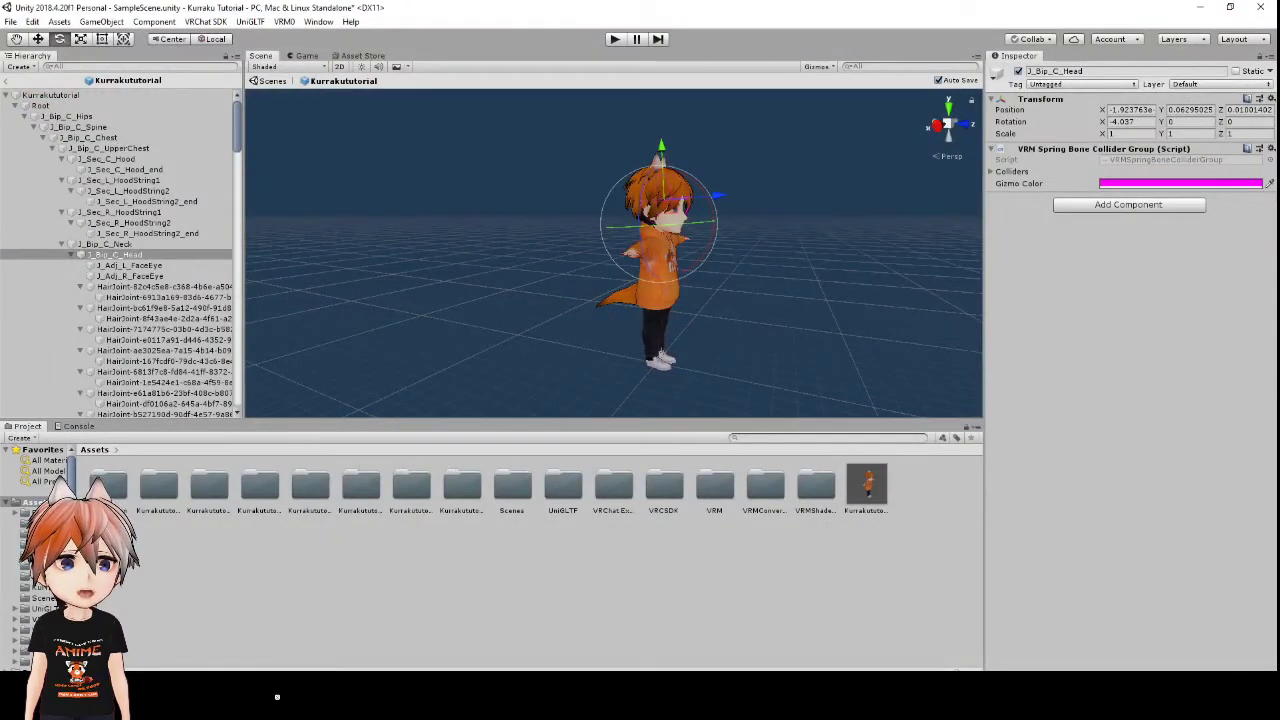
- Import the BoneWeightTransfer custom package from the Unity_BoneWeightTransfer_v0.1 folder in Downloads into the project's assets
right_click(44, 502)
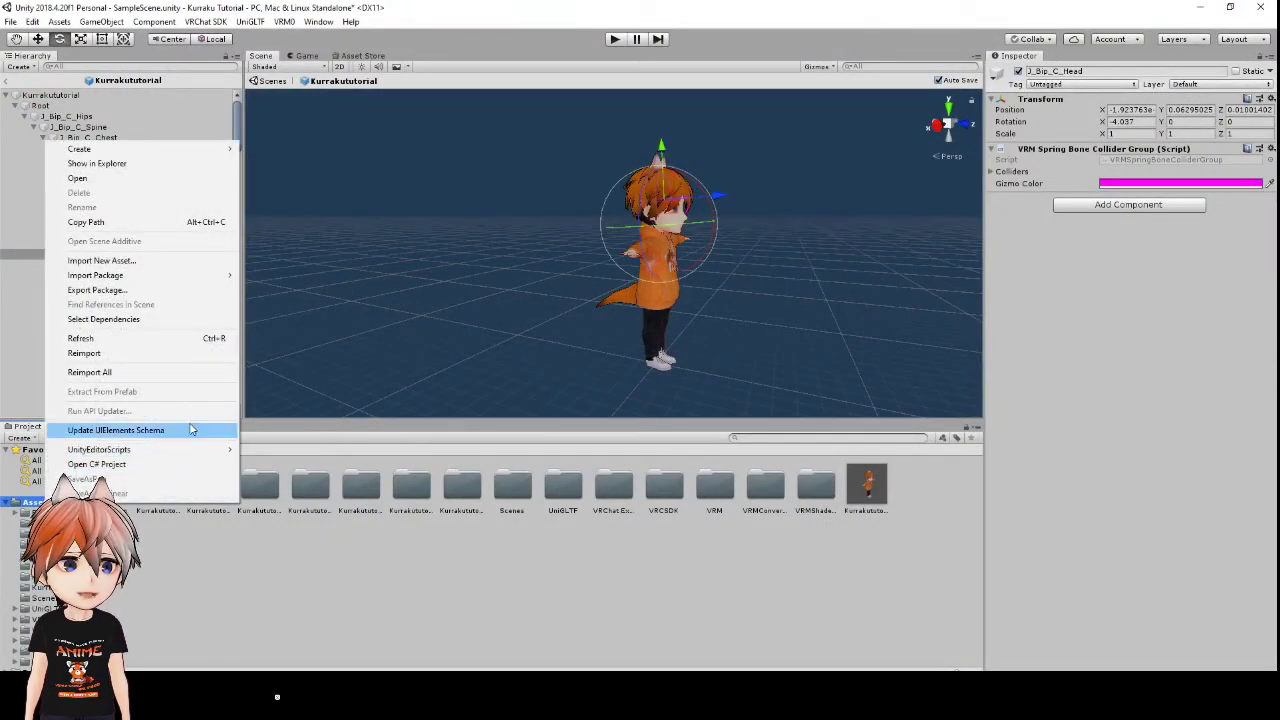
mouse_move(190, 278)
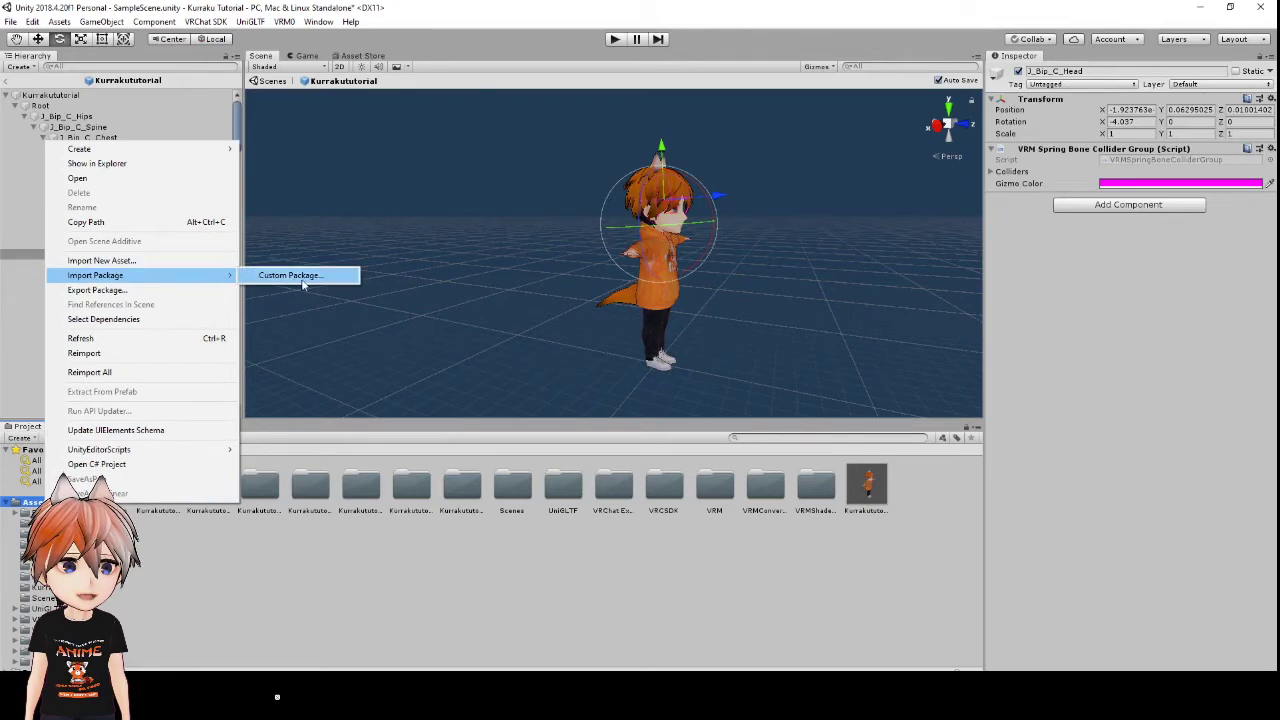
click(303, 285)
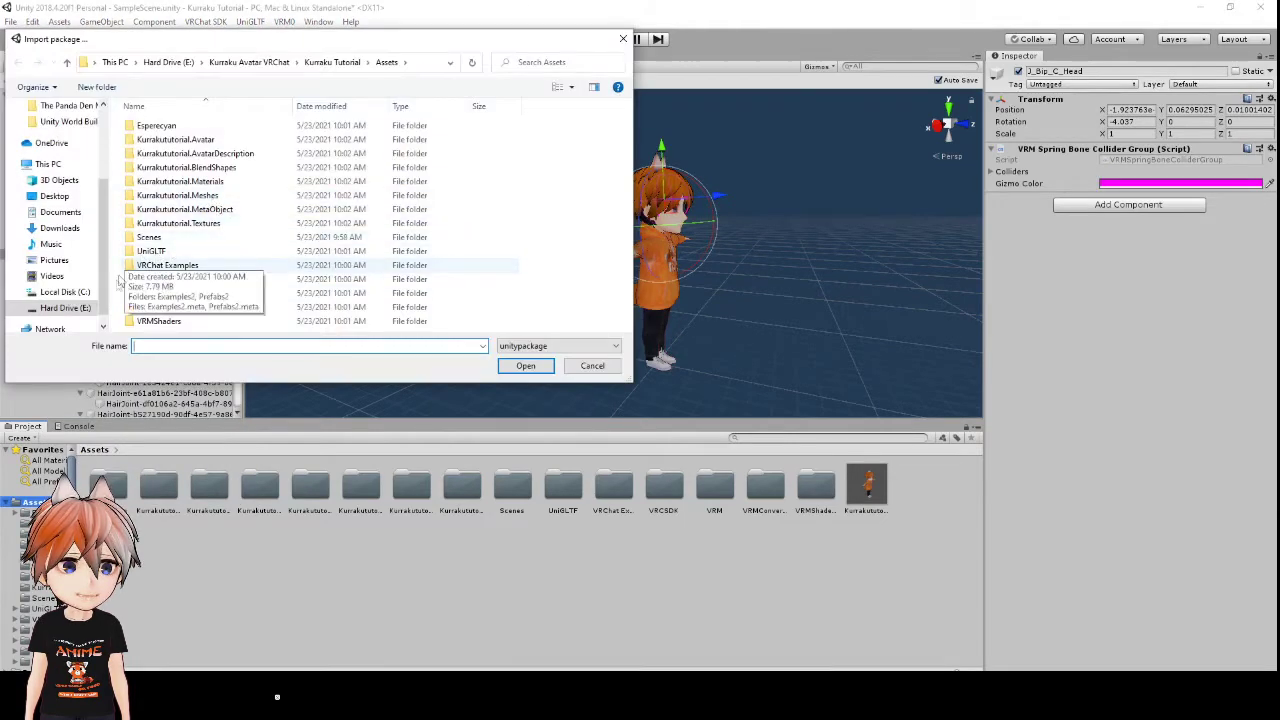
click(72, 227)
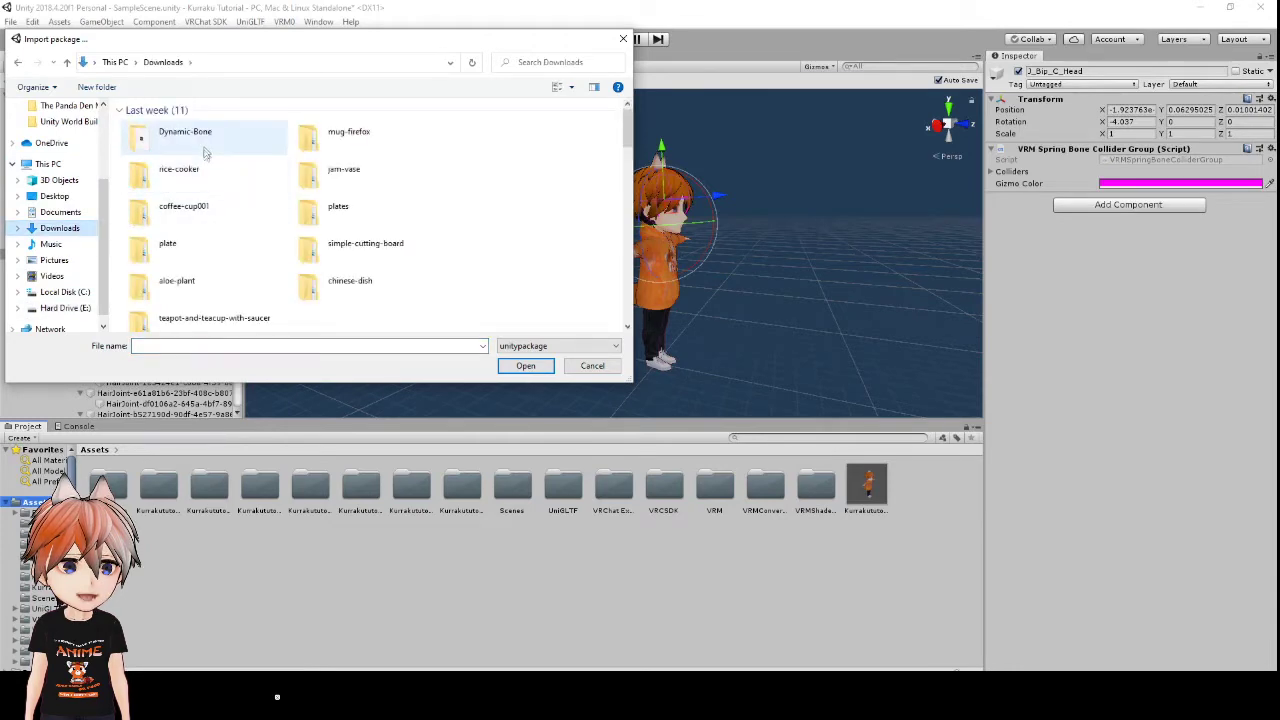
scroll(204, 152, down, 5)
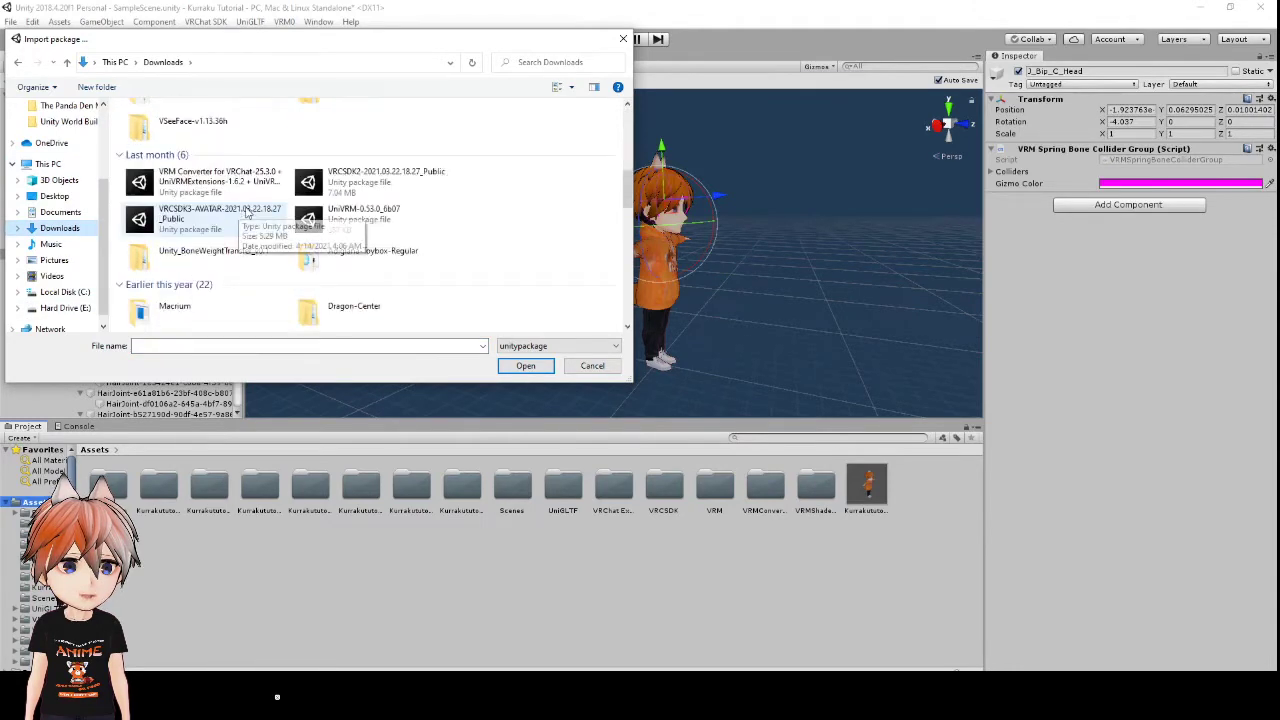
double_click(210, 251)
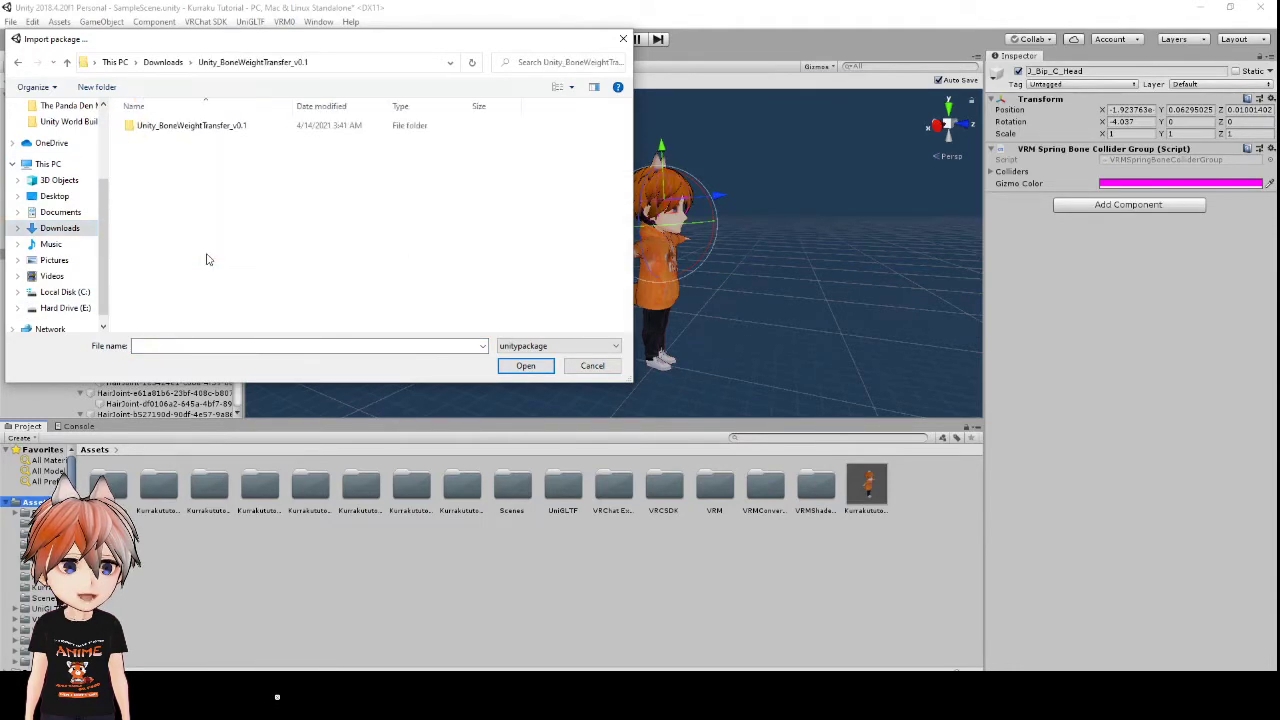
double_click(212, 127)
click(206, 127)
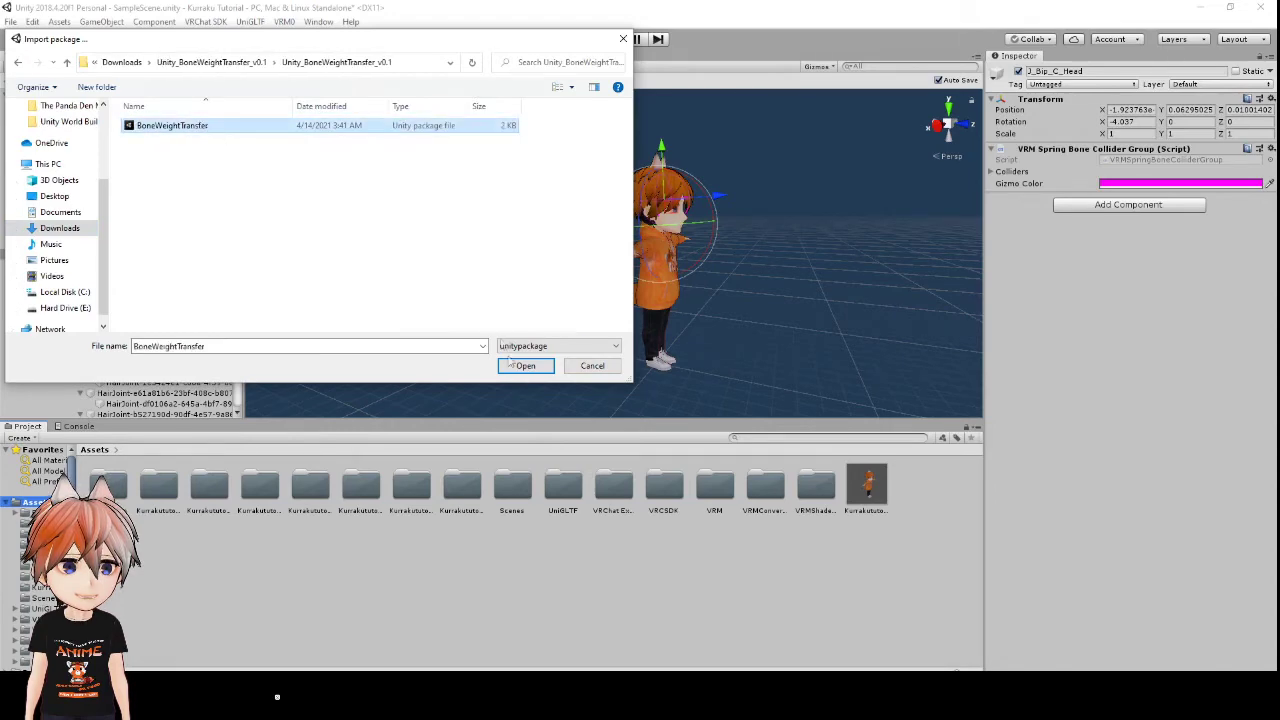
click(526, 366)
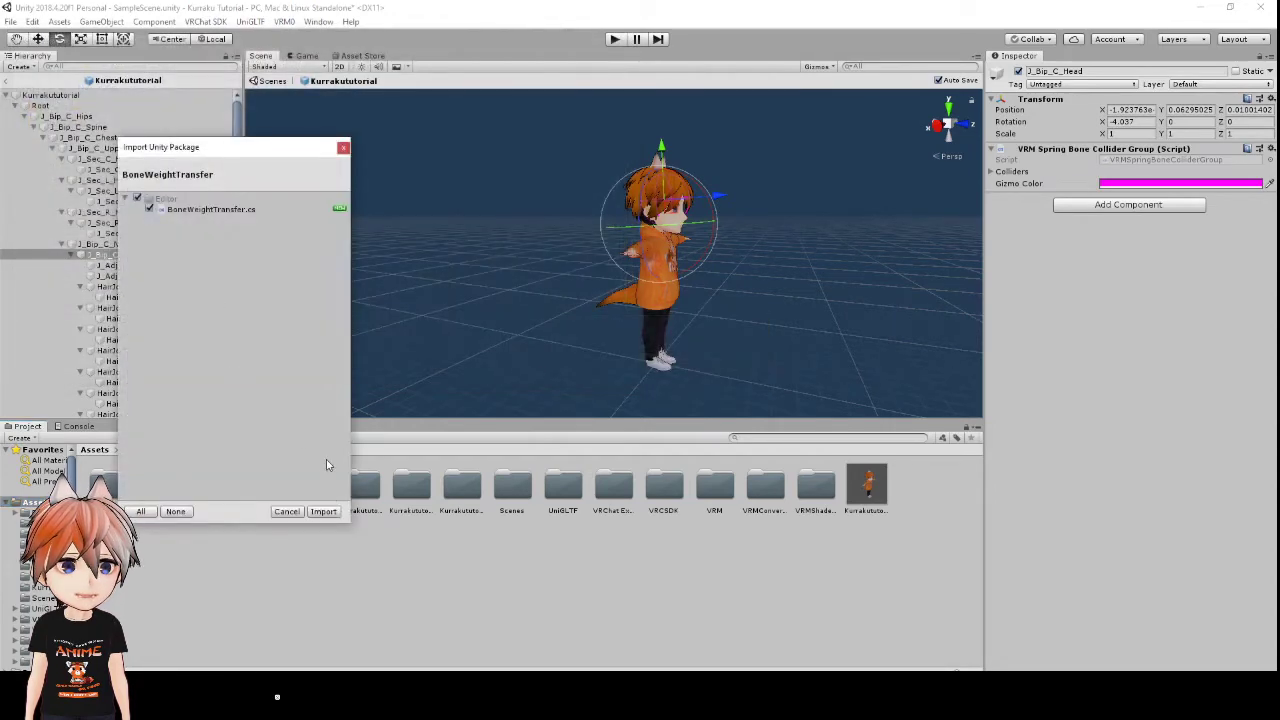
click(323, 511)
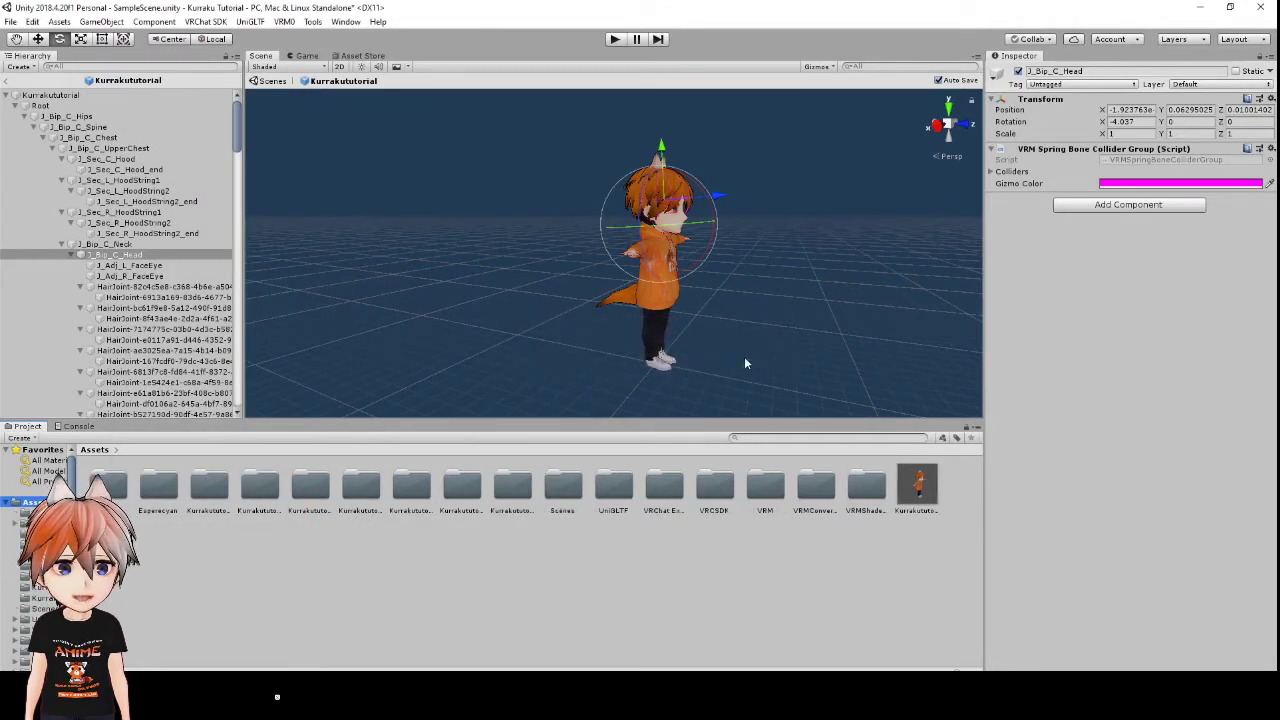
- Find the longest hair joint chain under J_Bip_C_Head and select its parent bone, HairJoint-7e380d9c
alt+drag(765, 339, 525, 328)
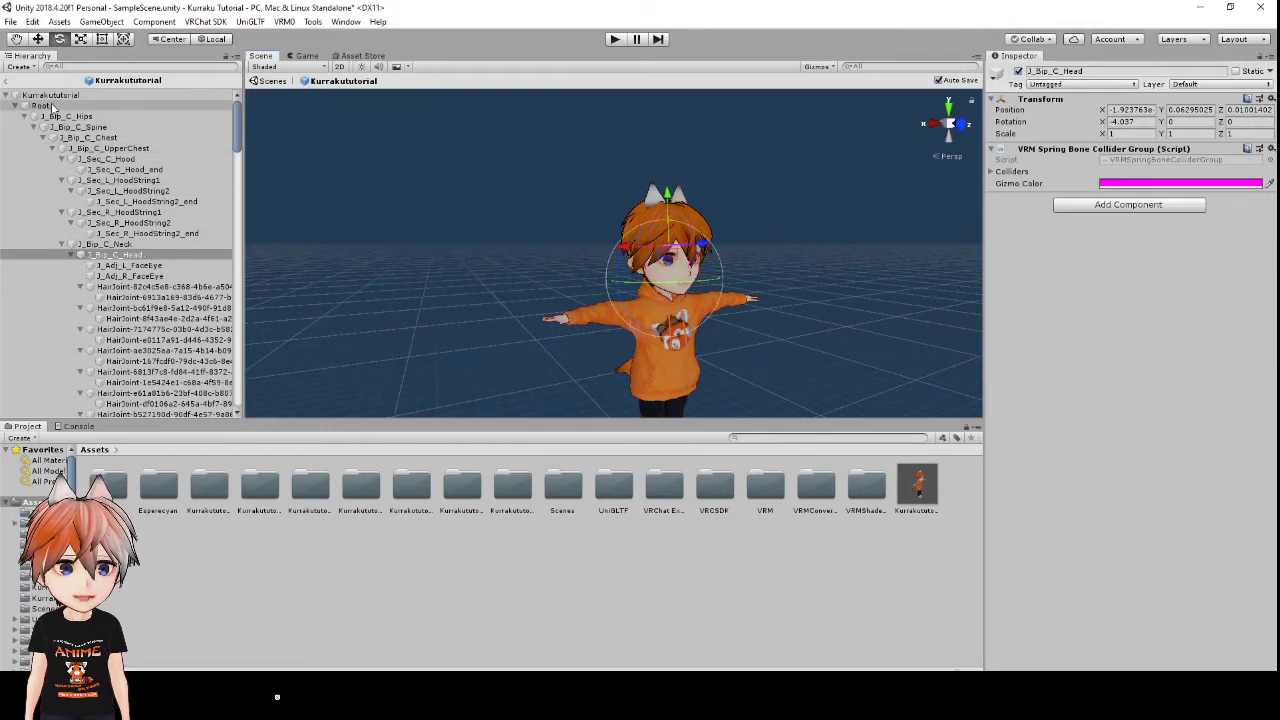
click(15, 107)
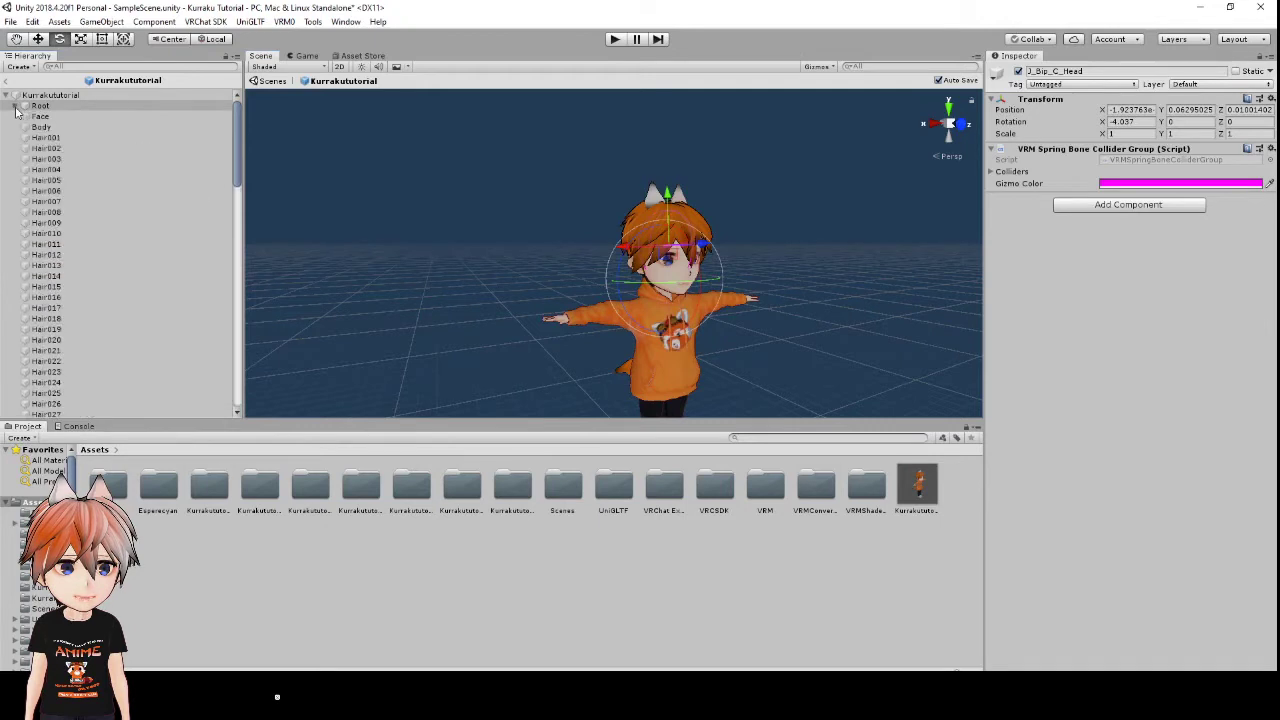
click(15, 107)
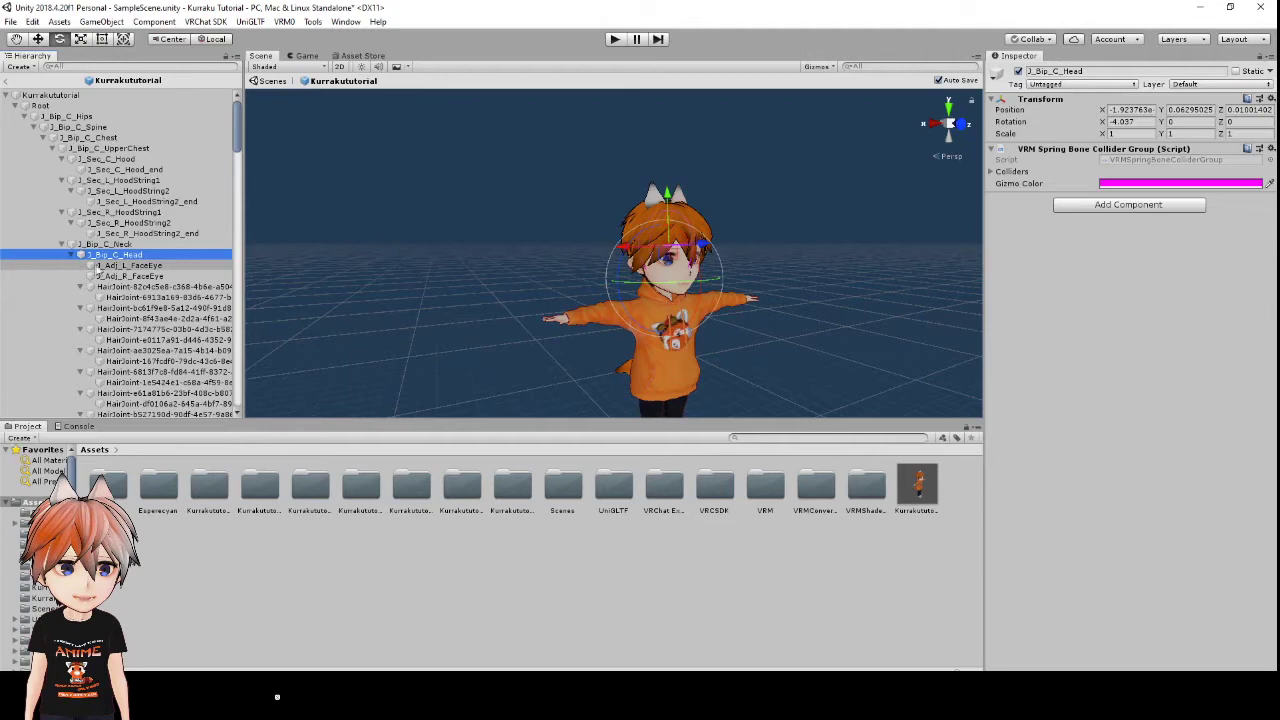
scroll(130, 266, down, 2)
scroll(130, 266, down, 4)
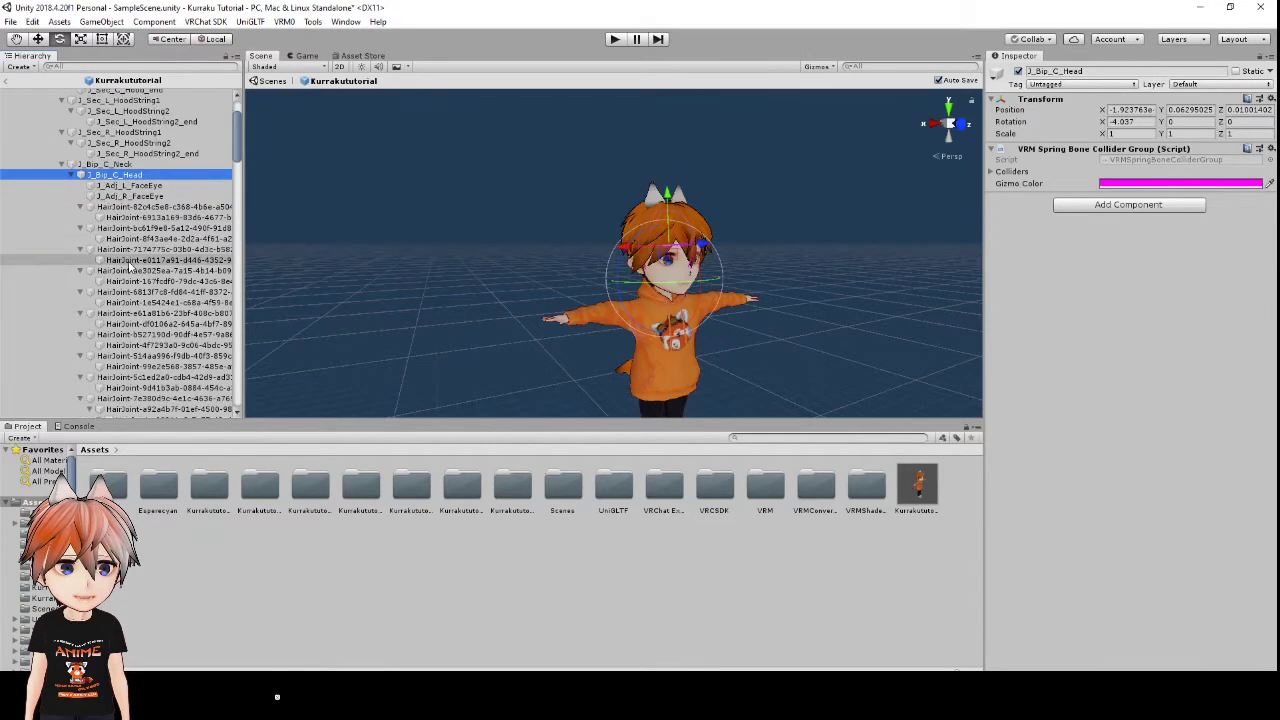
scroll(130, 266, up, 1)
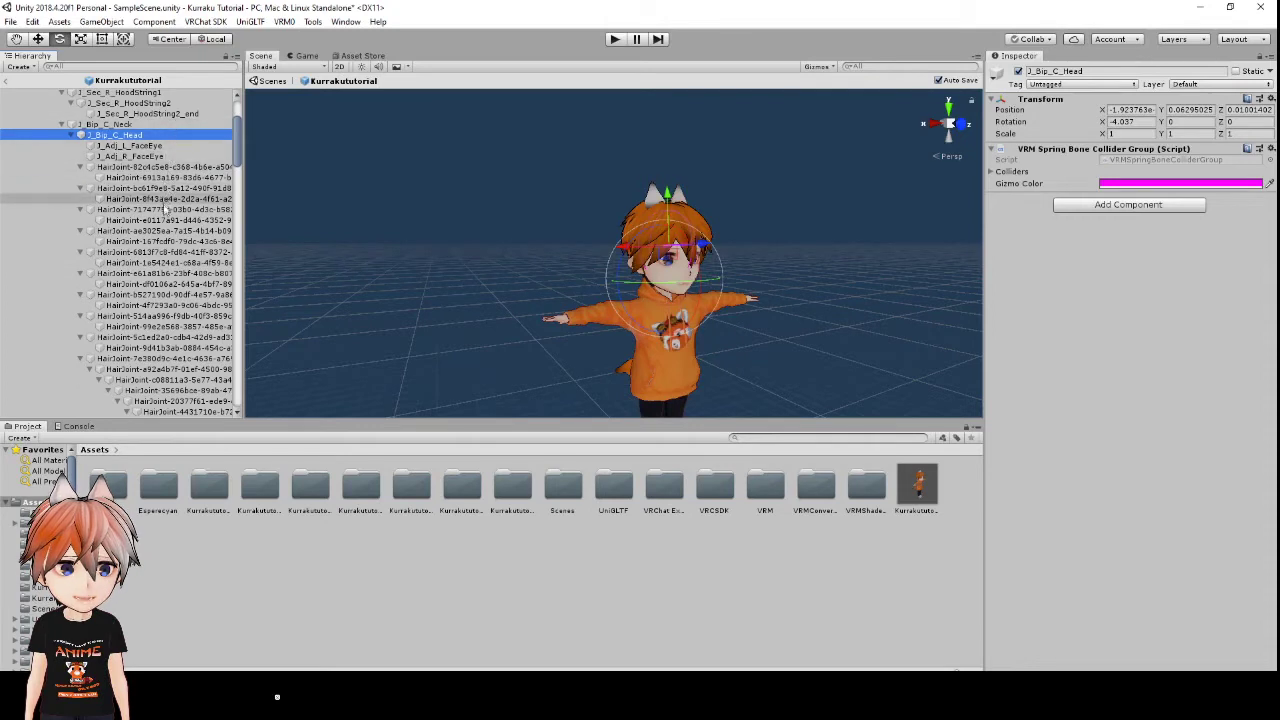
scroll(170, 225, down, 3)
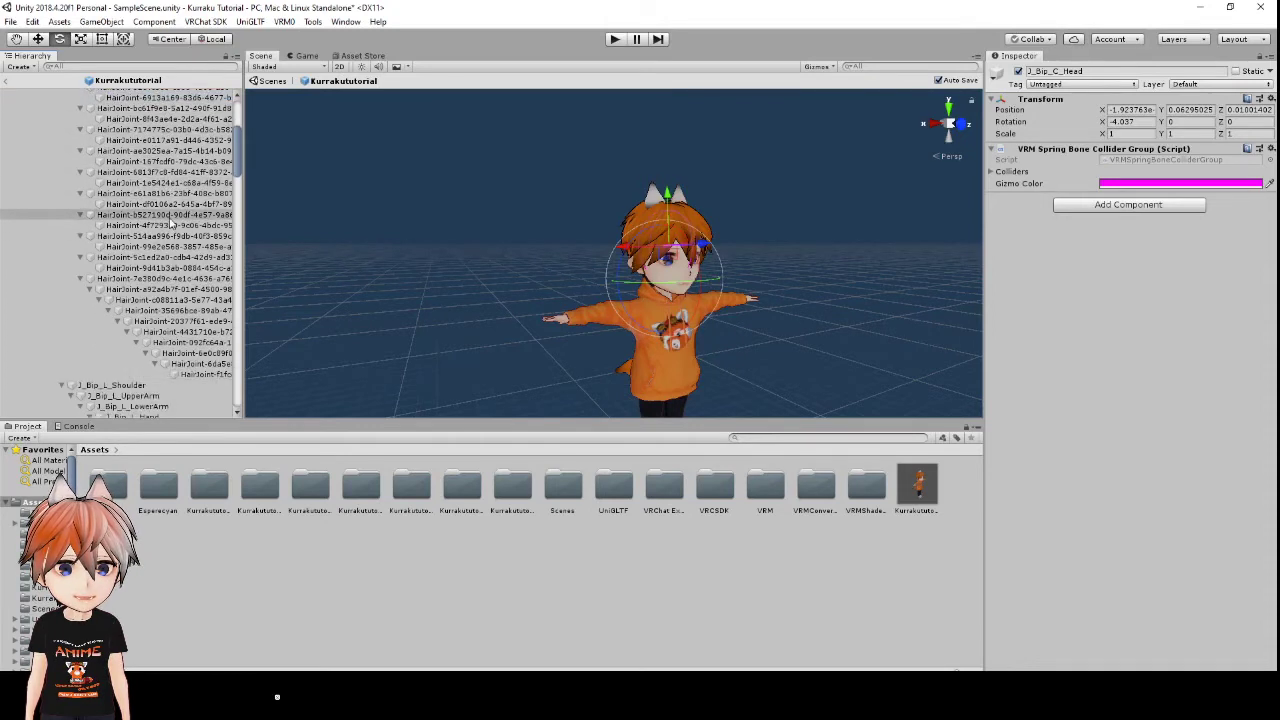
click(160, 279)
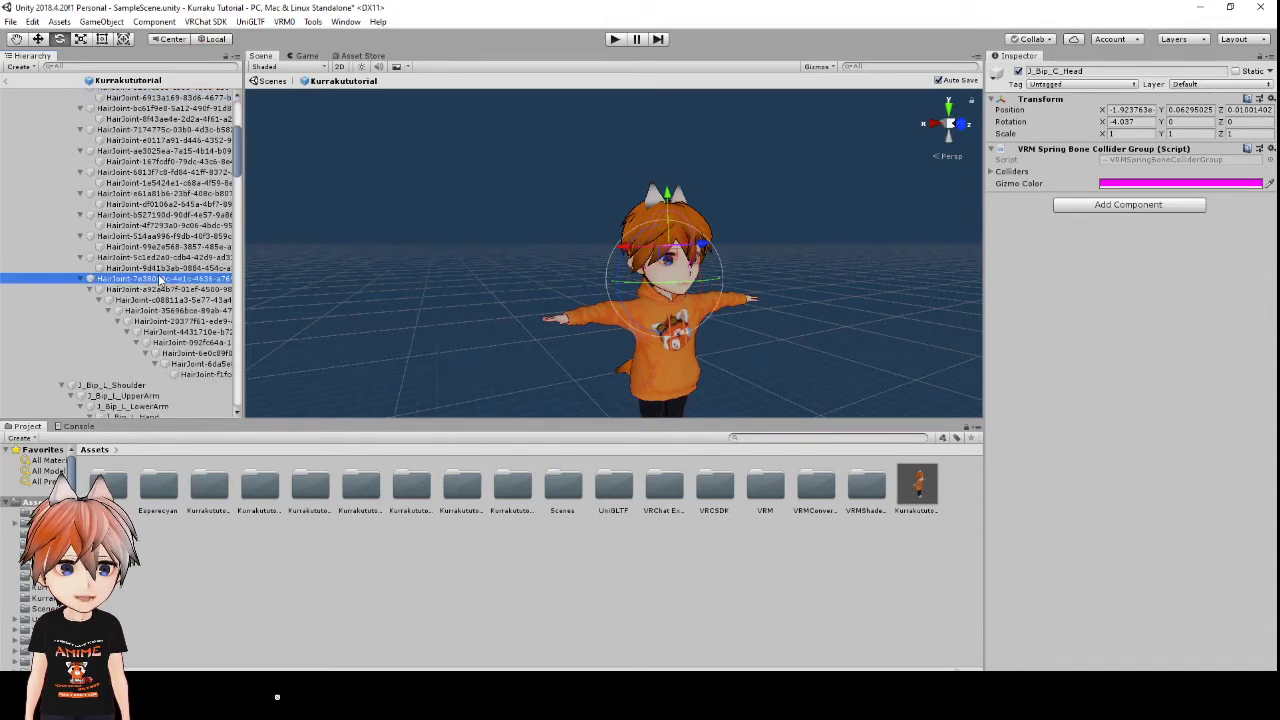
- Examine where the selected HairJoint-7e380d9c bone sits on the avatar from several angles
right_drag(557, 353, 731, 374)
middle_drag(614, 363, 791, 334)
right_drag(791, 334, 828, 313)
key(d)
right_drag(830, 265, 586, 331)
key(e)
scroll(586, 331, down, 5)
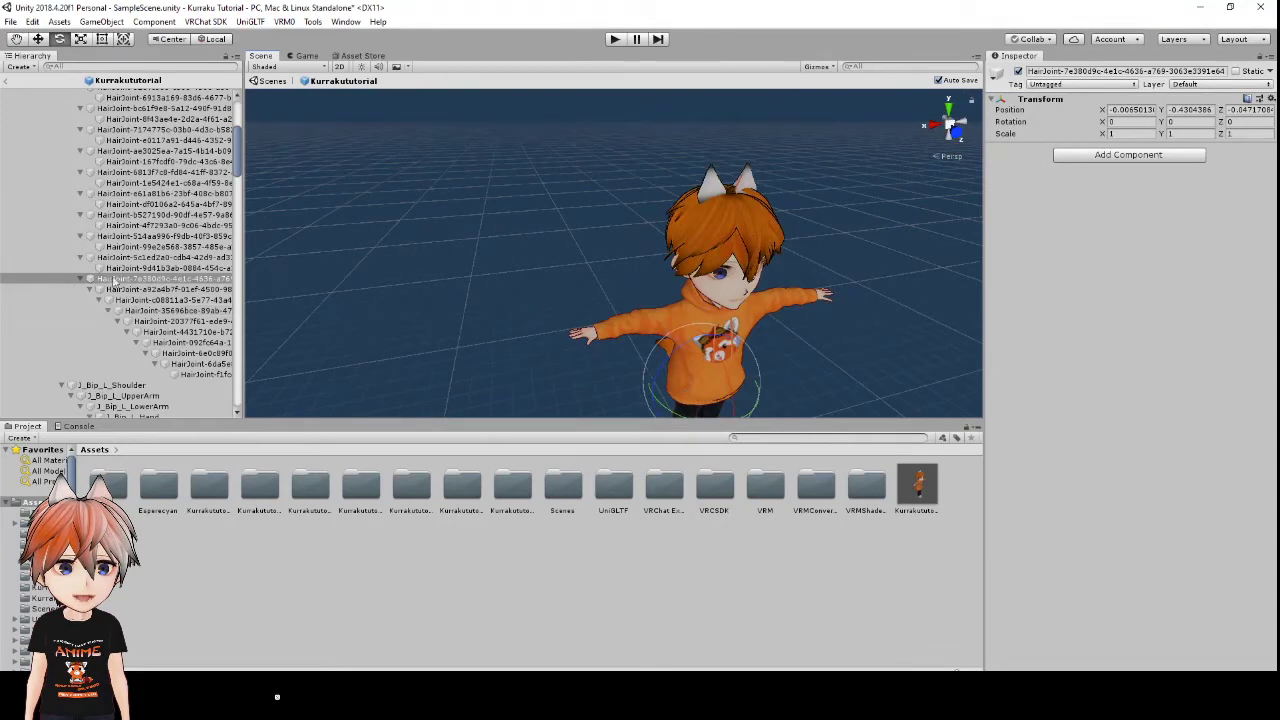
- Collapse the HairJoint-7e380d9c chain and reparent it from J_Bip_C_Head to J_Bip_C_Hips
click(80, 281)
click(80, 279)
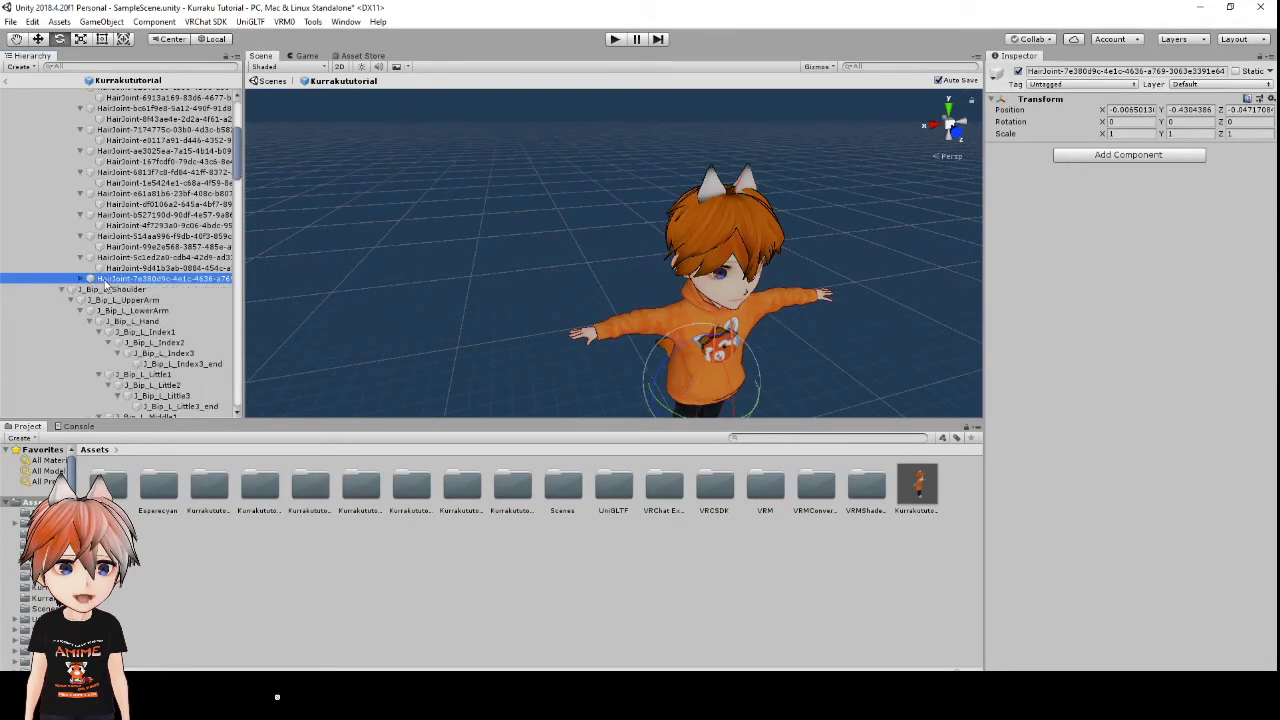
right_drag(418, 332, 611, 311)
middle_drag(611, 311, 645, 305)
right_drag(645, 305, 450, 305)
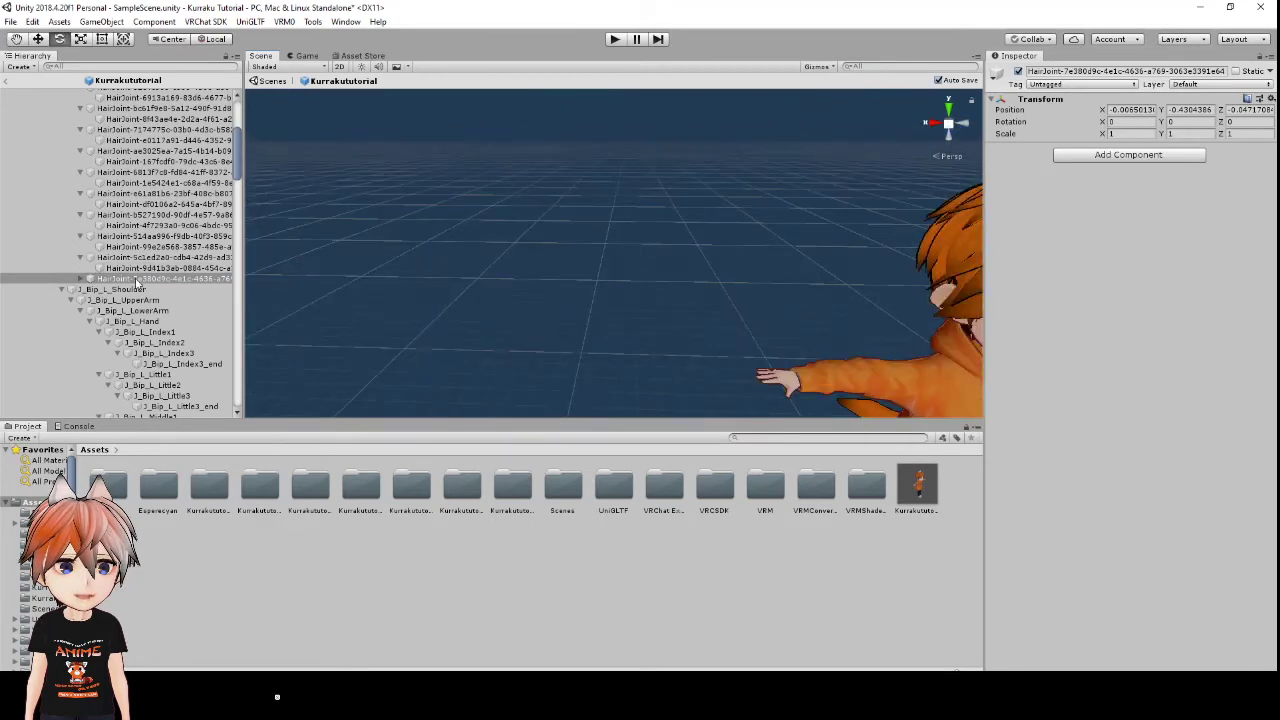
click(136, 281)
drag(136, 284, 115, 118)
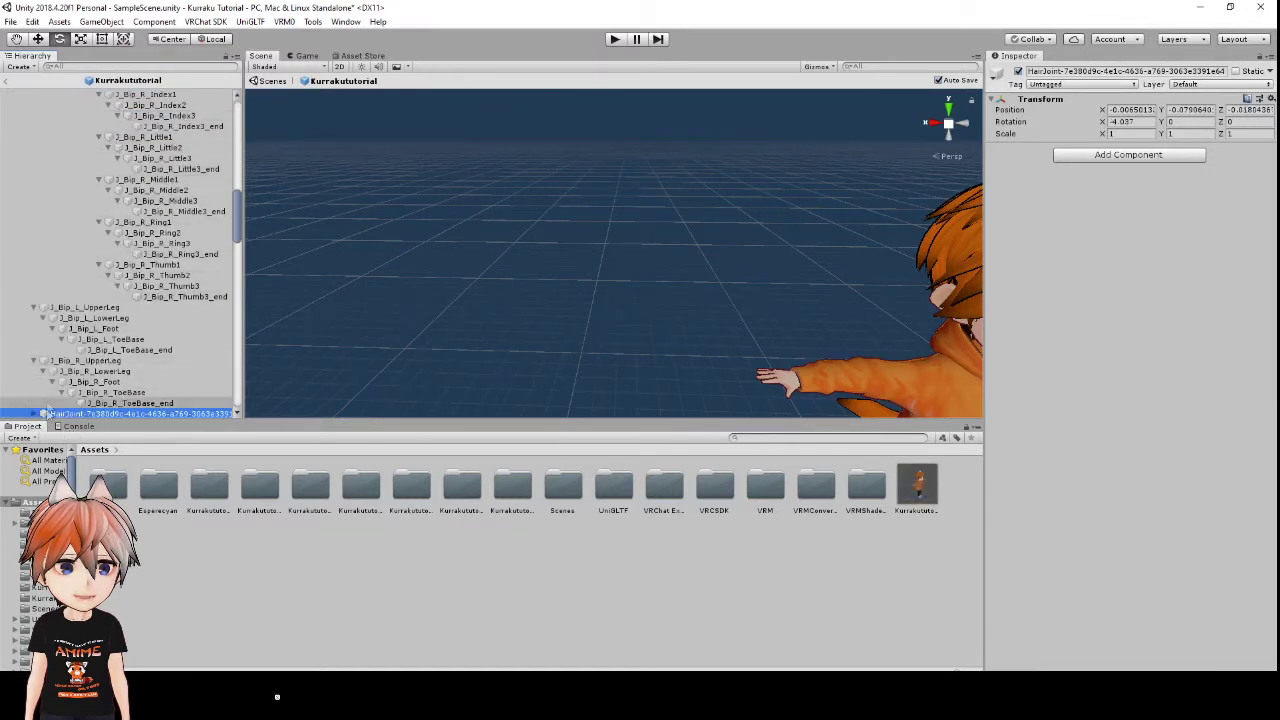
right_drag(466, 355, 635, 346)
middle_drag(635, 346, 585, 340)
right_drag(584, 338, 531, 340)
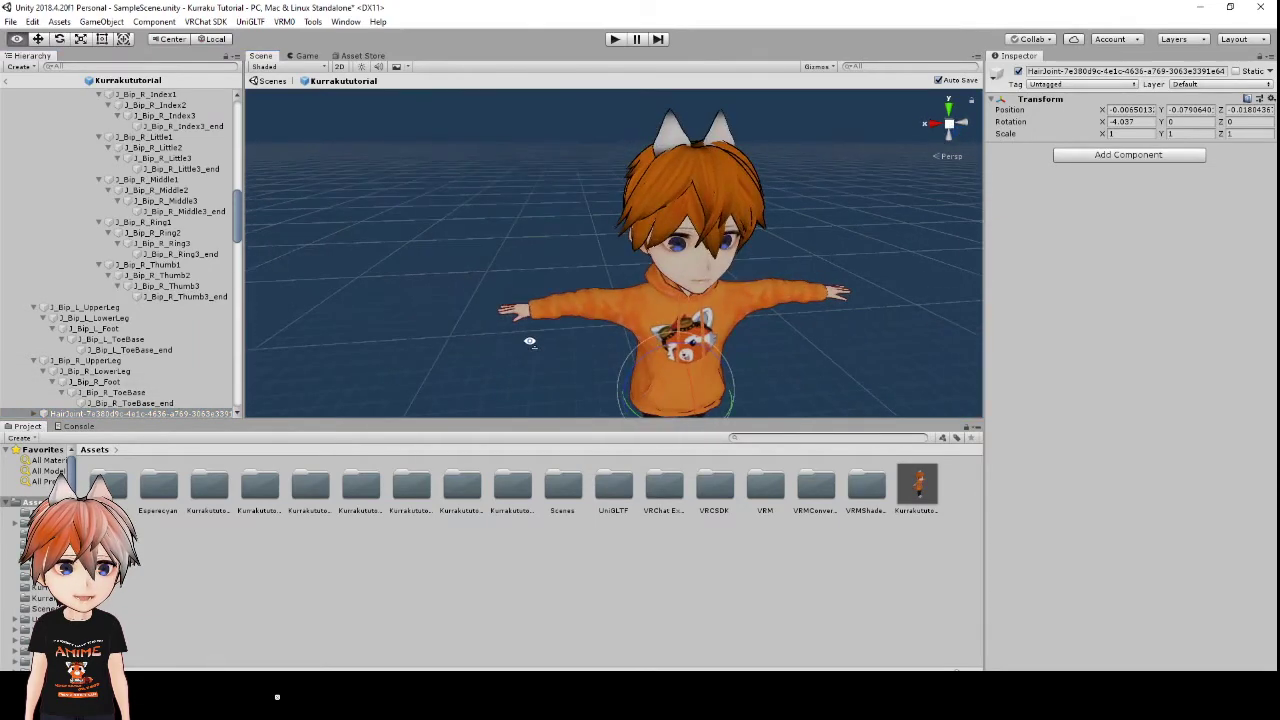
- Open the BoneWeightTransfer tool and assign the HairJoint-7e380d9c bone as the target object (処理対象オブジェクト)
mouse_move(233, 211)
mouse_down()
mouse_move(246, 122)
mouse_move(240, 210)
mouse_up()
click(312, 22)
click(343, 41)
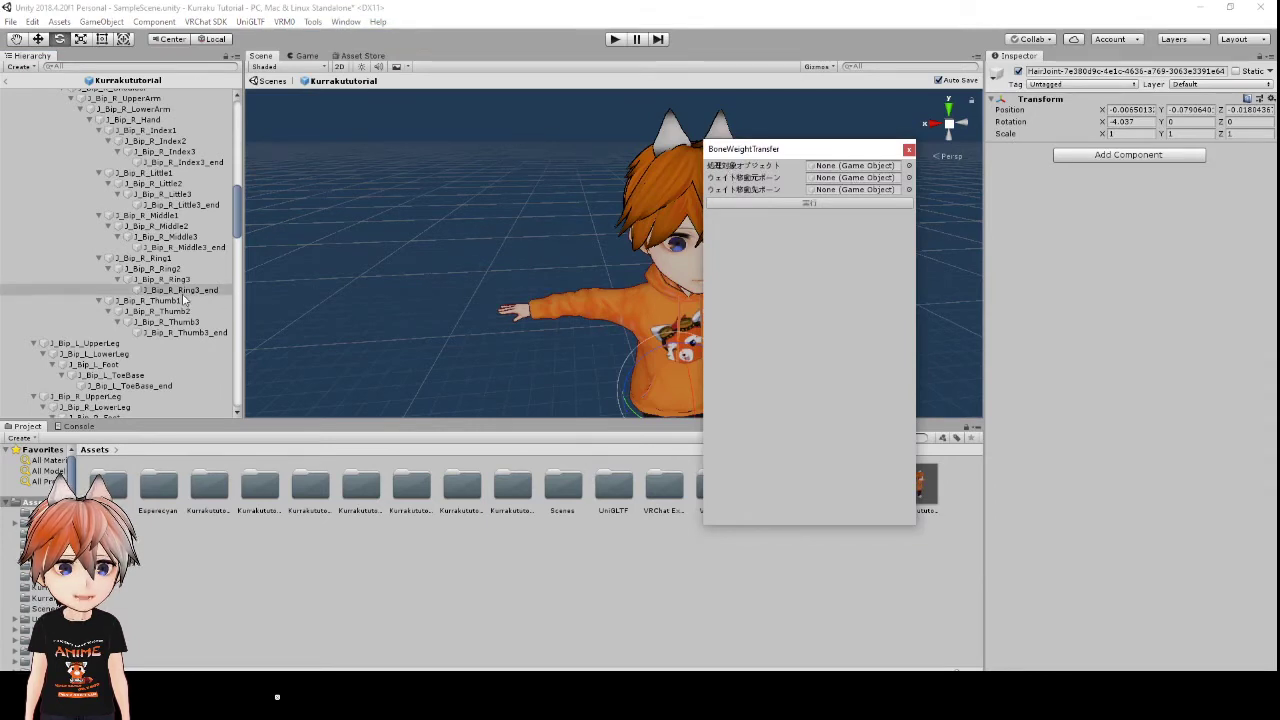
scroll(183, 297, down, 3)
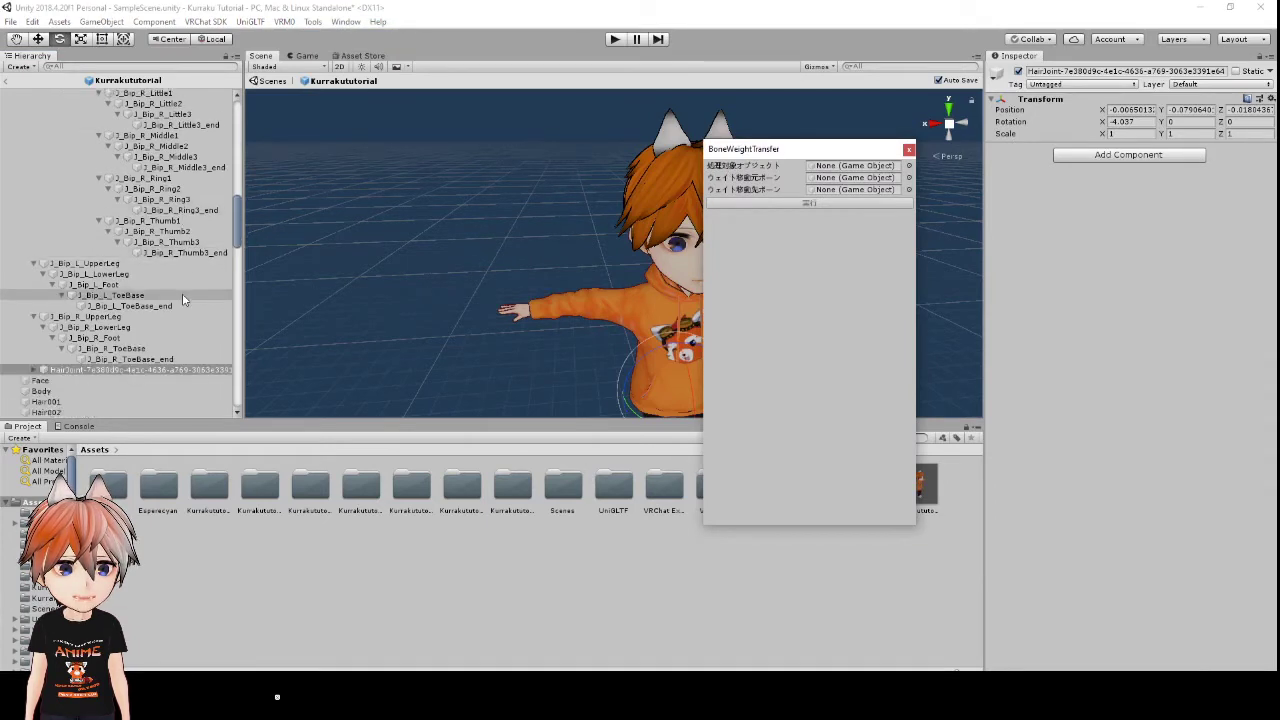
click(147, 371)
drag(240, 380, 840, 168)
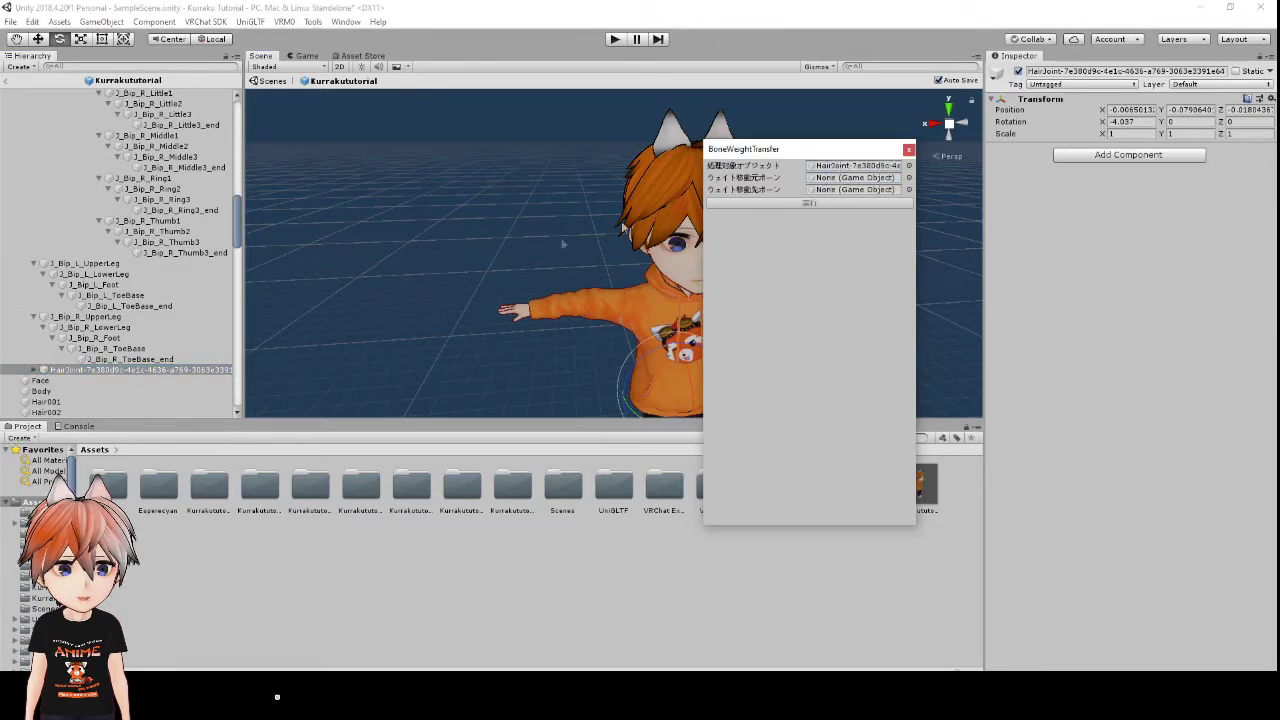
- Set J_Bip_C_Head as the weight source bone and J_Bip_C_Hips as the destination, run the transfer, and close the tool
drag(240, 240, 238, 115)
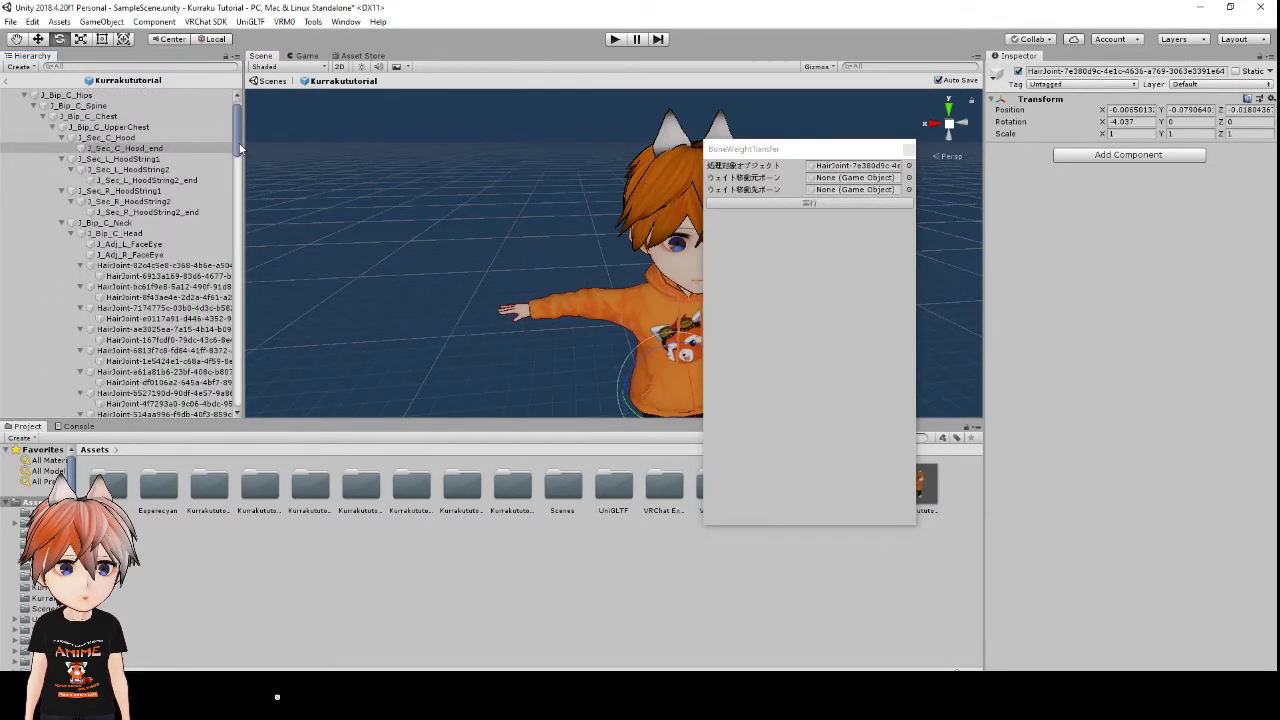
click(172, 234)
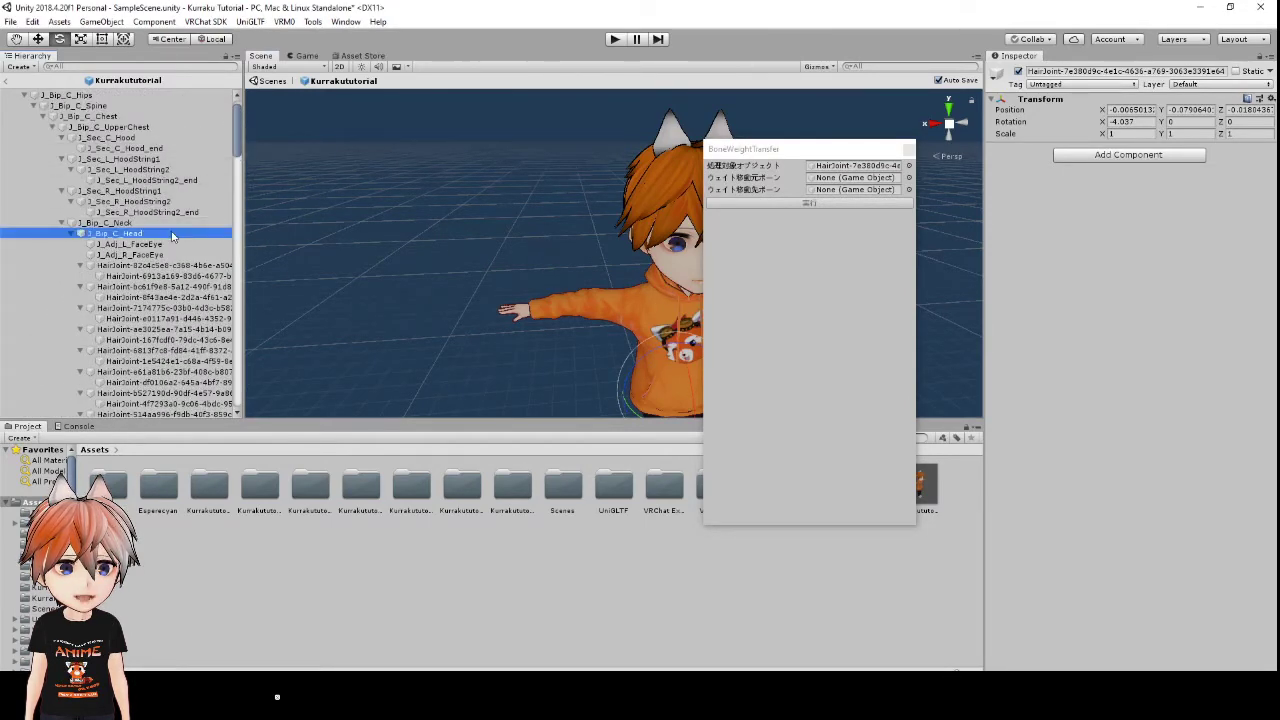
drag(172, 234, 741, 217)
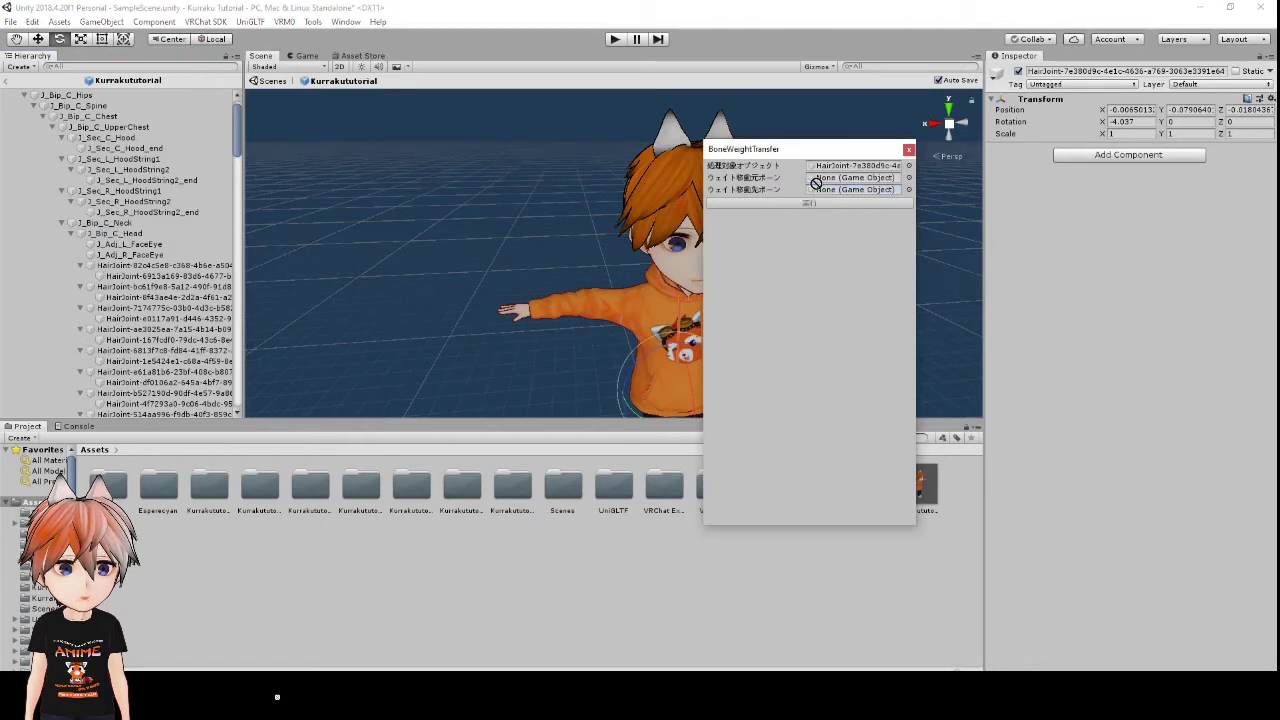
drag(818, 184, 818, 180)
scroll(137, 159, up, 2)
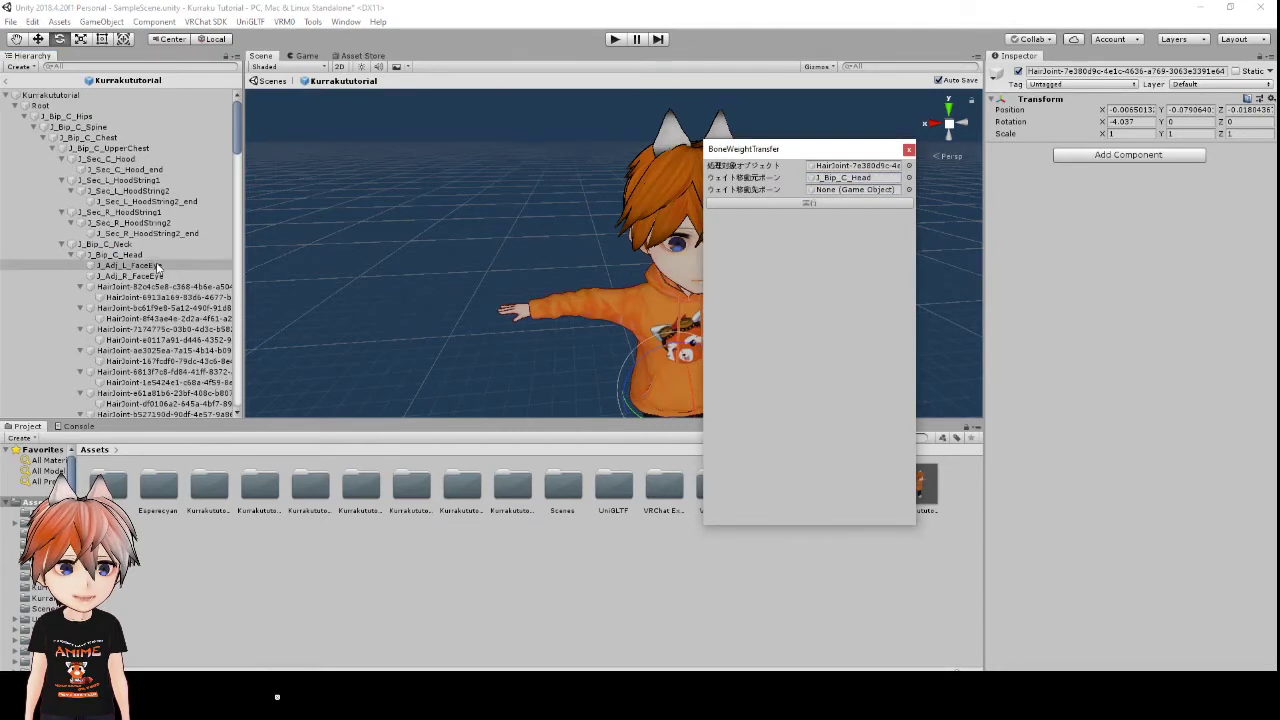
drag(126, 120, 829, 193)
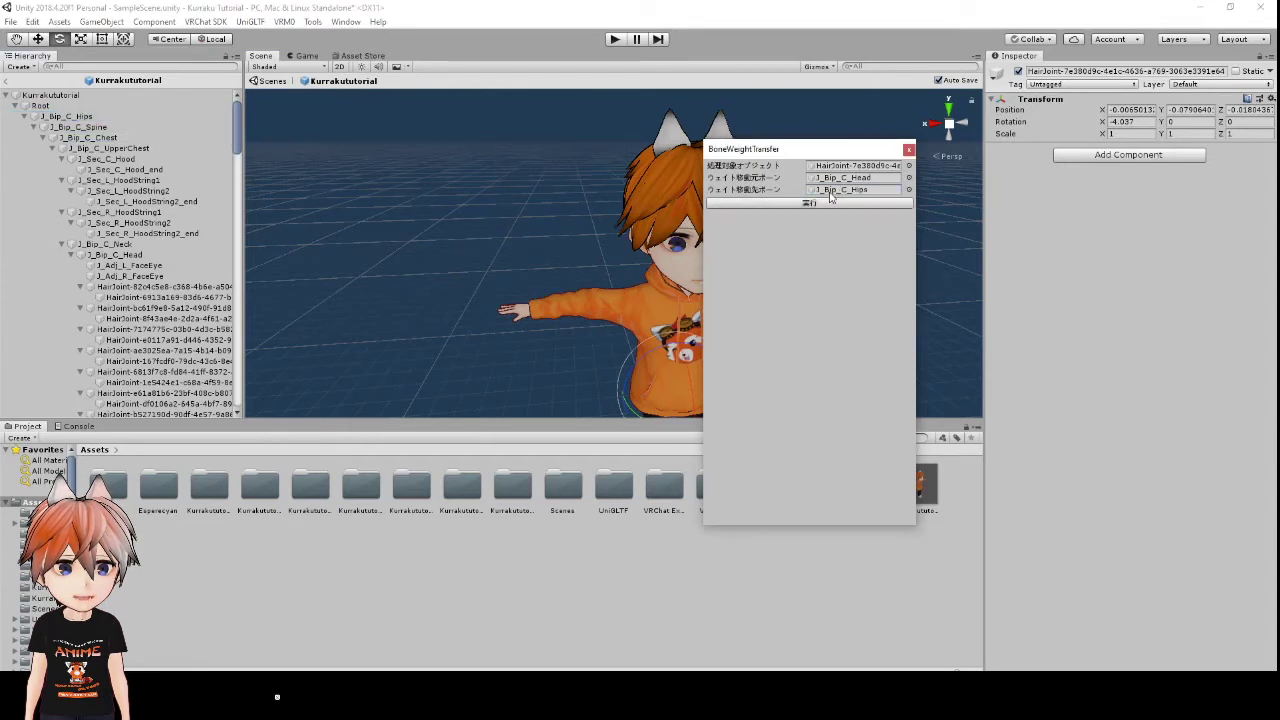
click(786, 204)
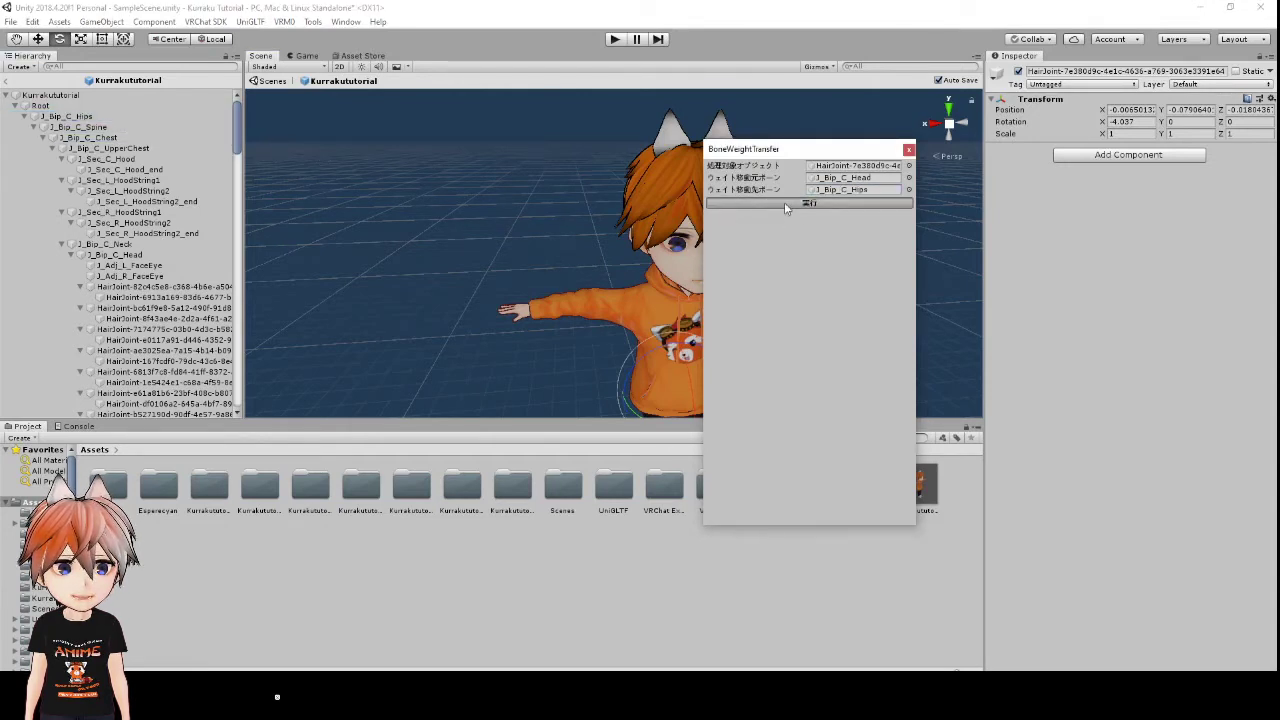
click(909, 151)
- Look through the Hair001 to Hair116 objects in the prefab hierarchy and view the avatar from the side
scroll(203, 222, down, 10)
scroll(201, 258, down, 20)
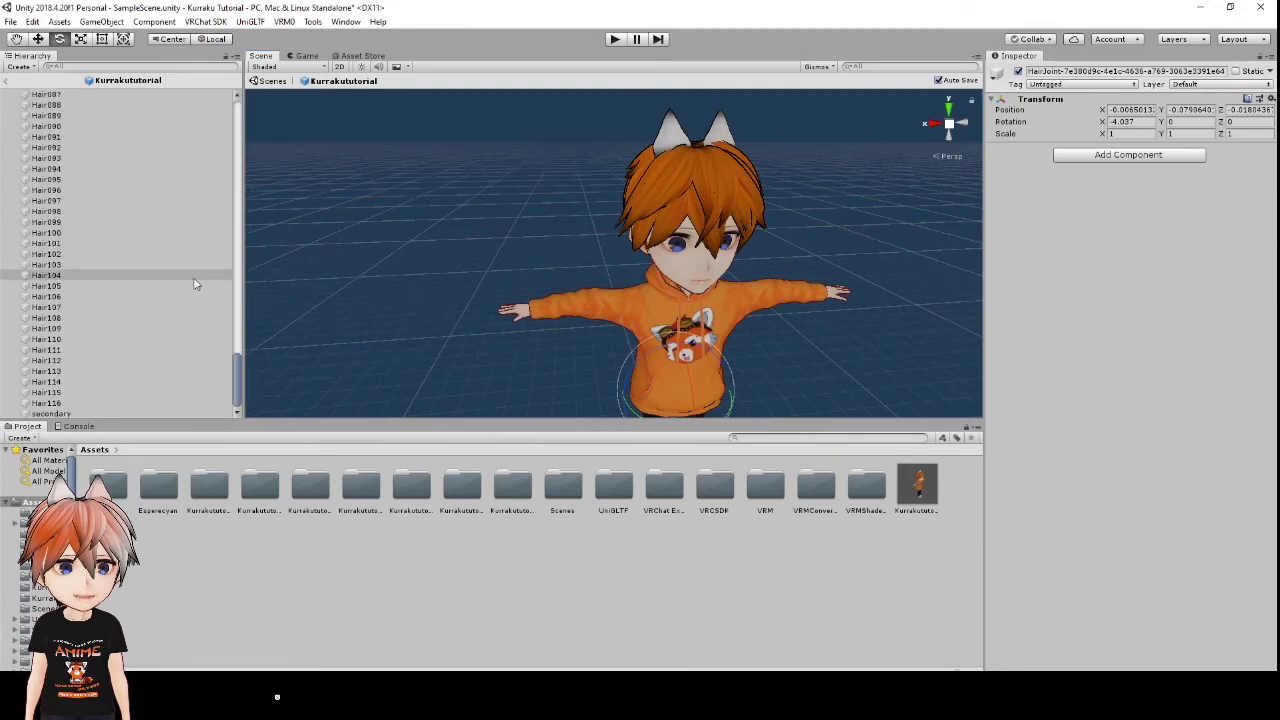
right_drag(520, 349, 690, 318)
scroll(152, 272, up, 17)
scroll(152, 270, up, 19)
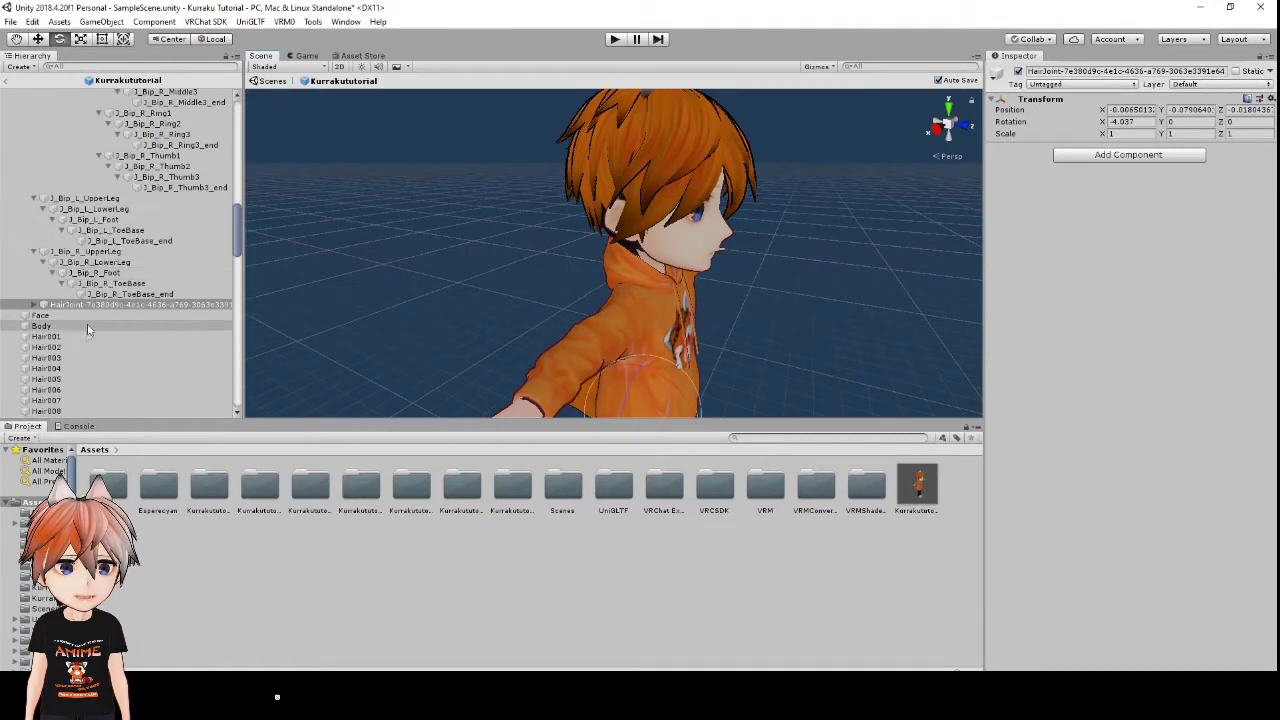
scroll(88, 330, down, 2)
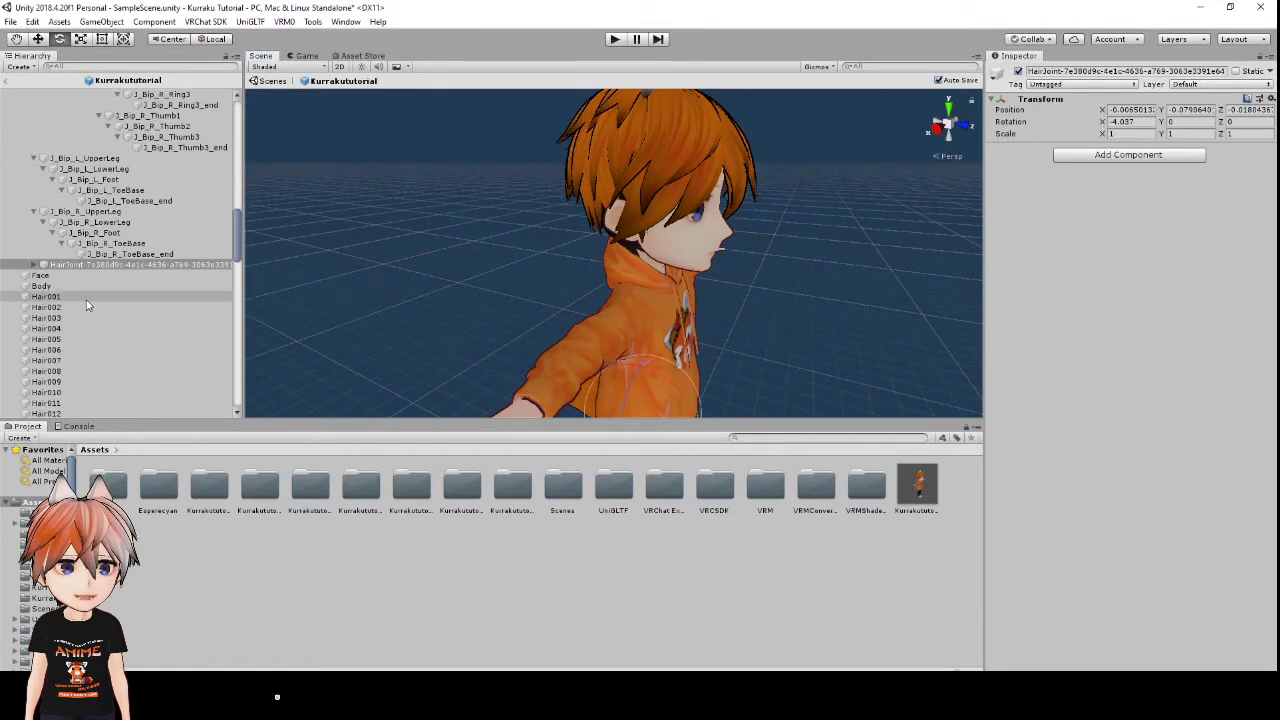
scroll(145, 320, down, 17)
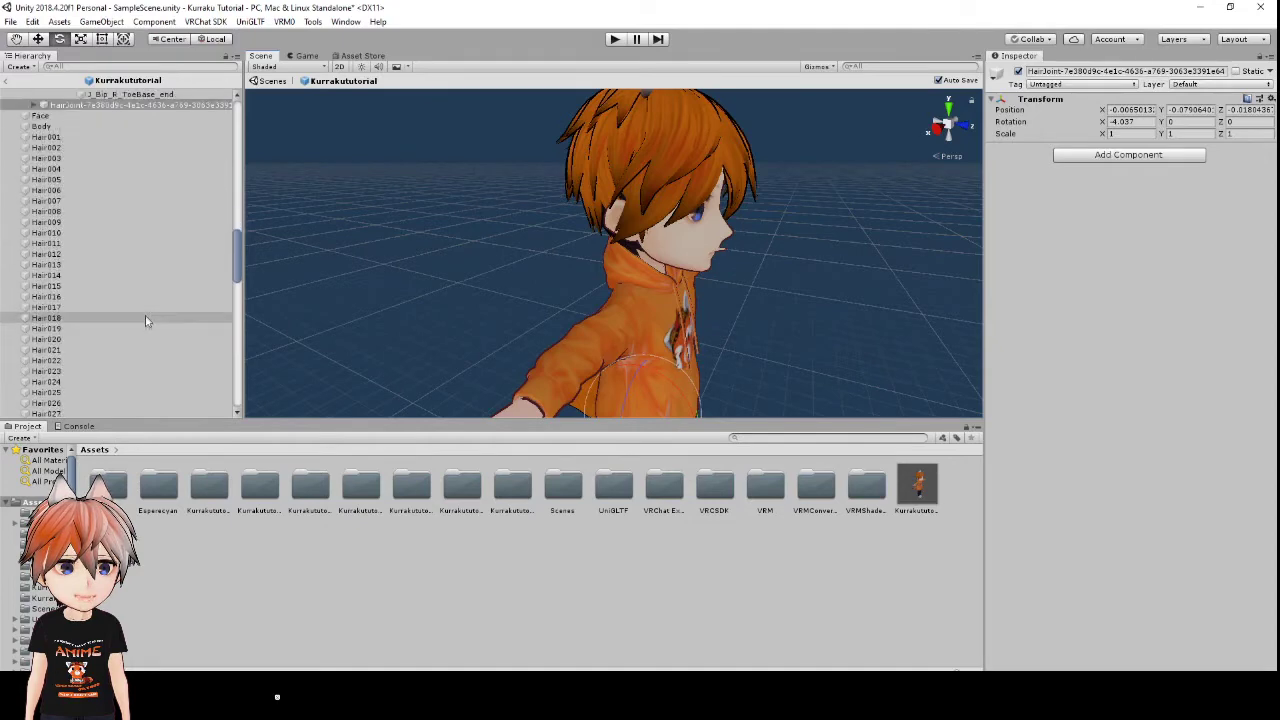
scroll(145, 323, down, 17)
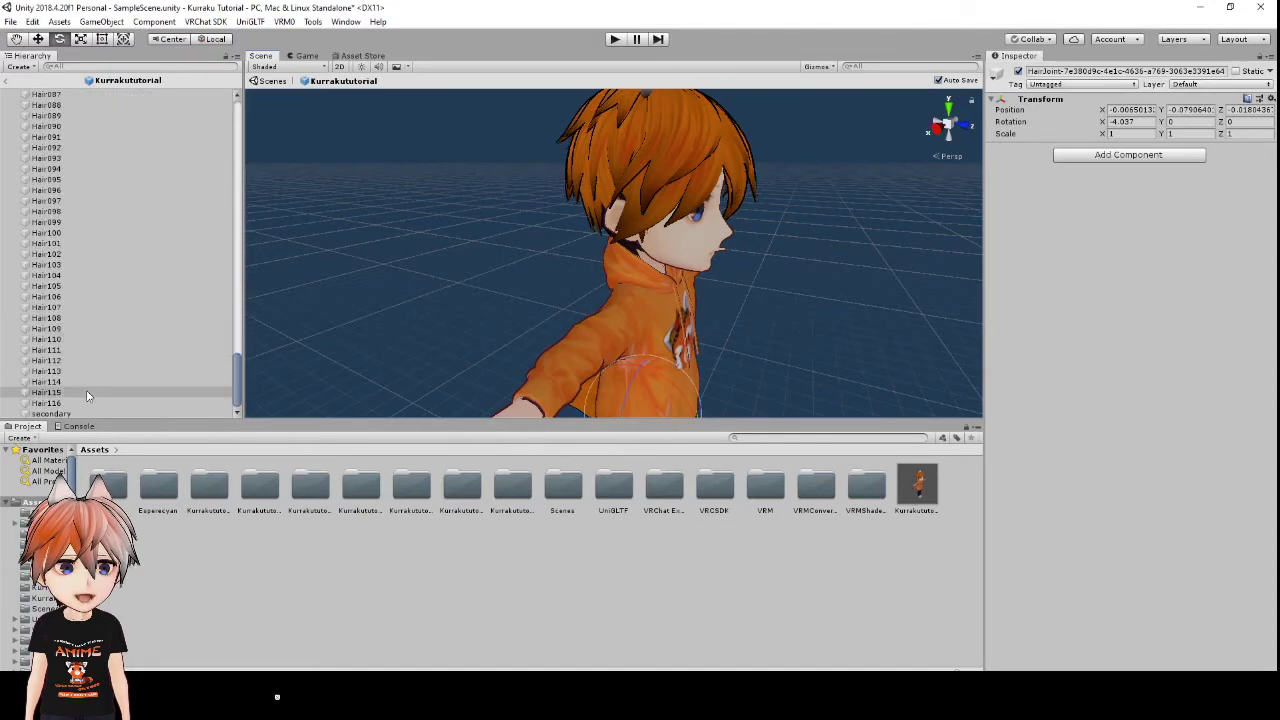
- Select the Hair116 tail mesh in the prefab, focus on it, and inspect the avatar from the side and front
click(85, 403)
key(f)
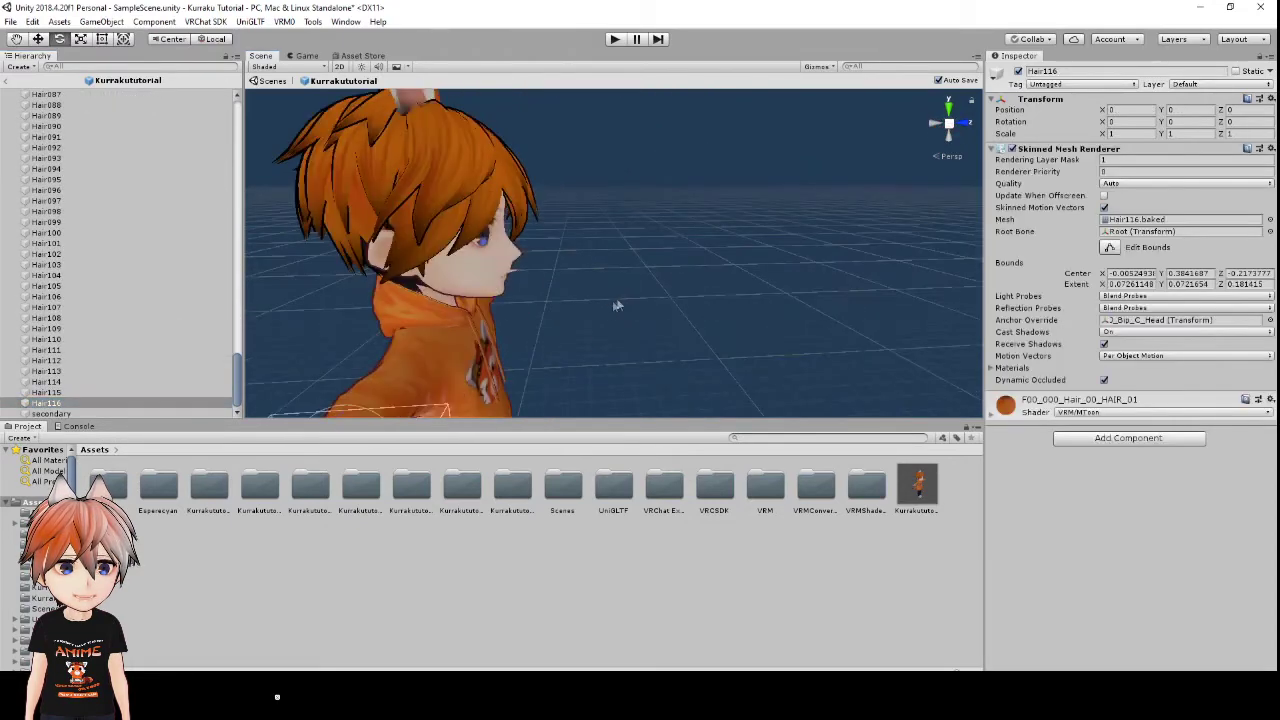
middle_drag(646, 274, 651, 268)
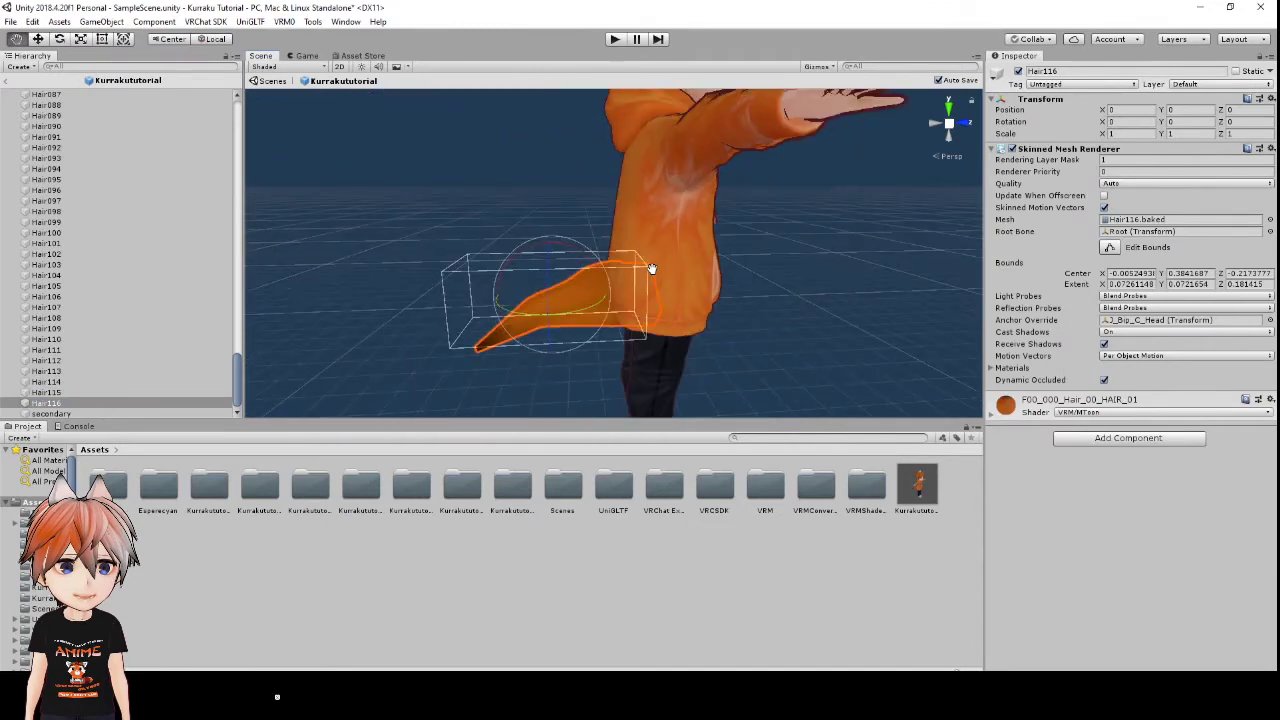
click(90, 403)
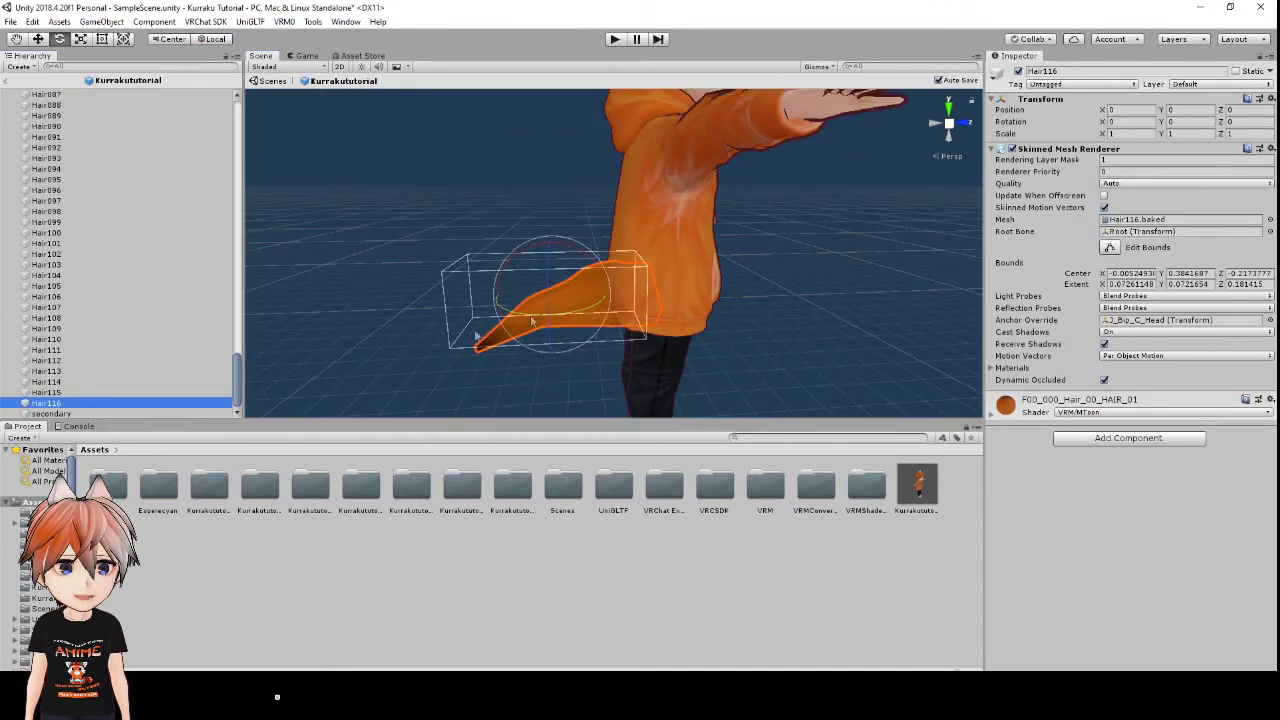
middle_drag(813, 312, 743, 331)
right_drag(743, 331, 494, 374)
middle_drag(765, 341, 707, 372)
right_drag(568, 378, 529, 364)
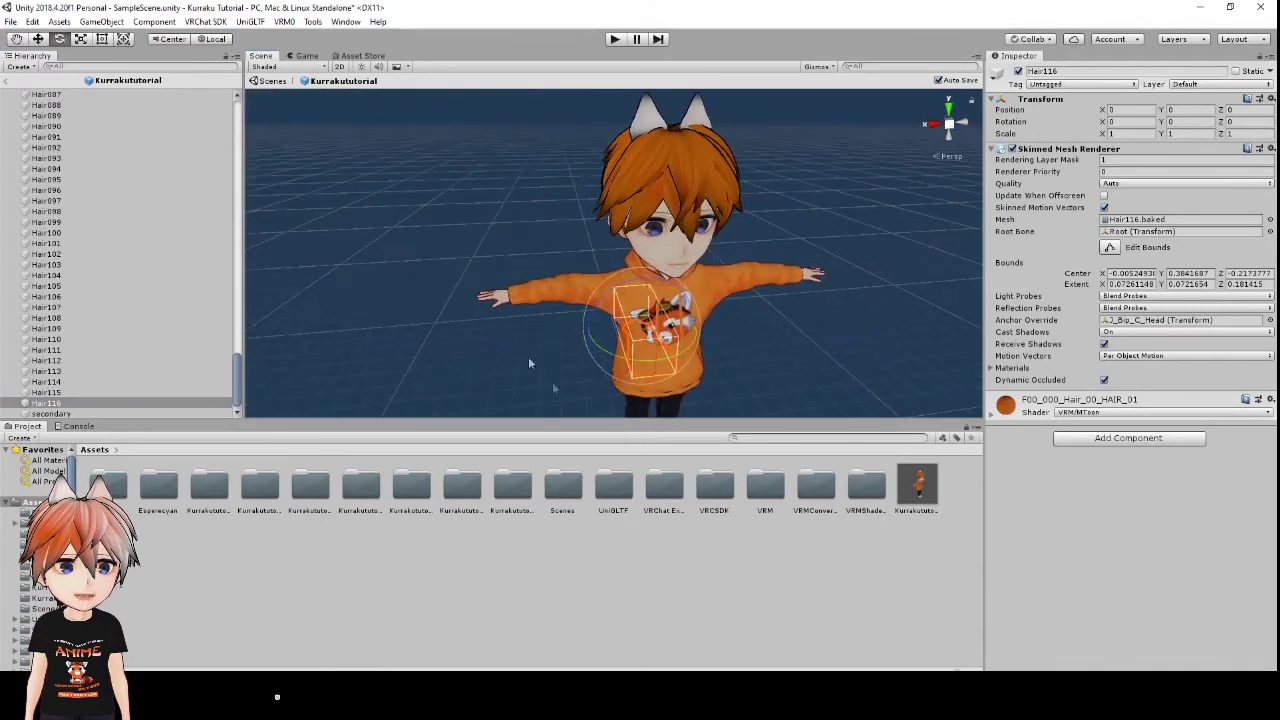
- Open the BoneWeightTransfer tool and assign Hair116 as the target object (処理対象オブジェクト)
click(313, 22)
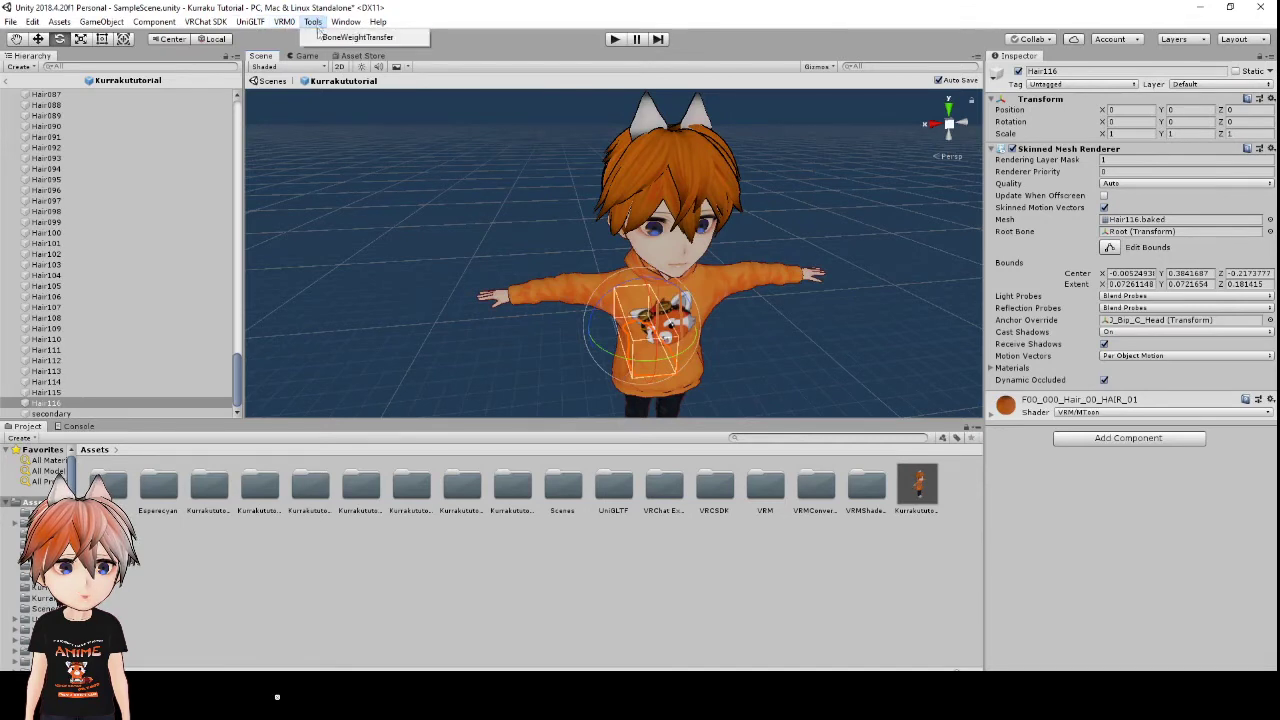
click(358, 37)
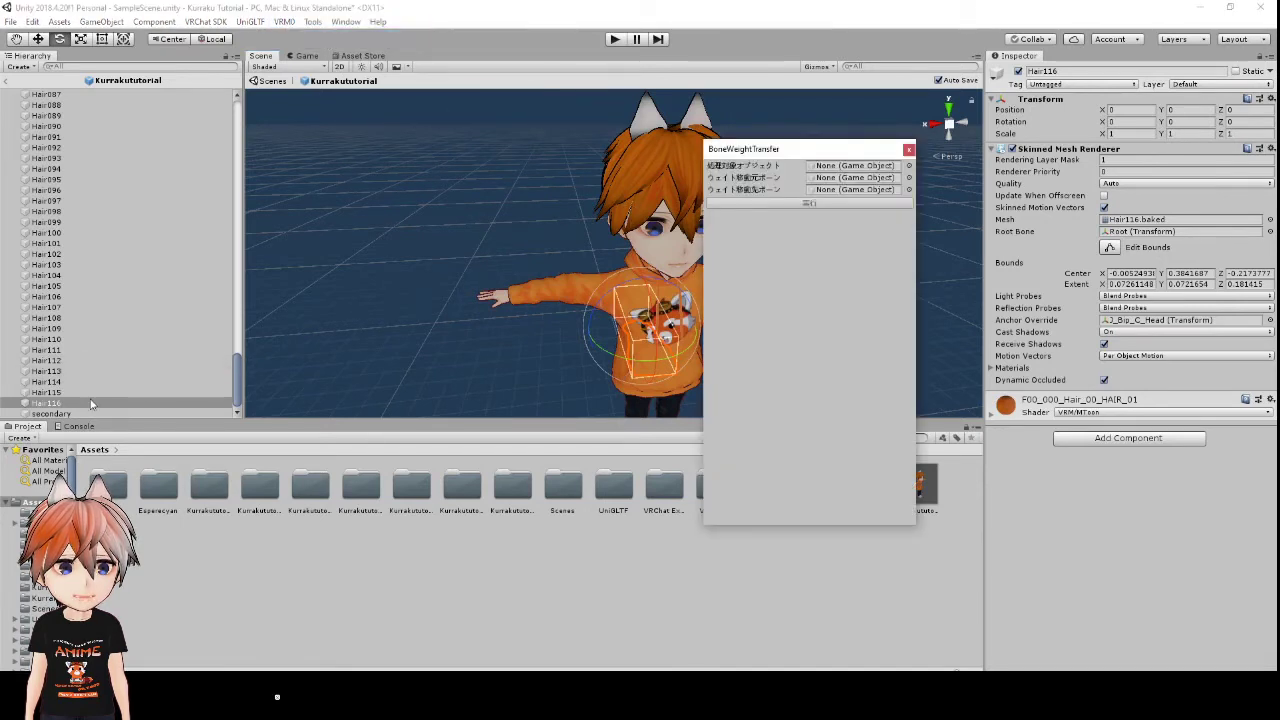
drag(86, 405, 829, 177)
- Transfer Hair116's bone weights from J_Bip_C_Head to J_Bip_C_Hips, and close the BoneWeightTransfer tool
scroll(203, 315, up, 10)
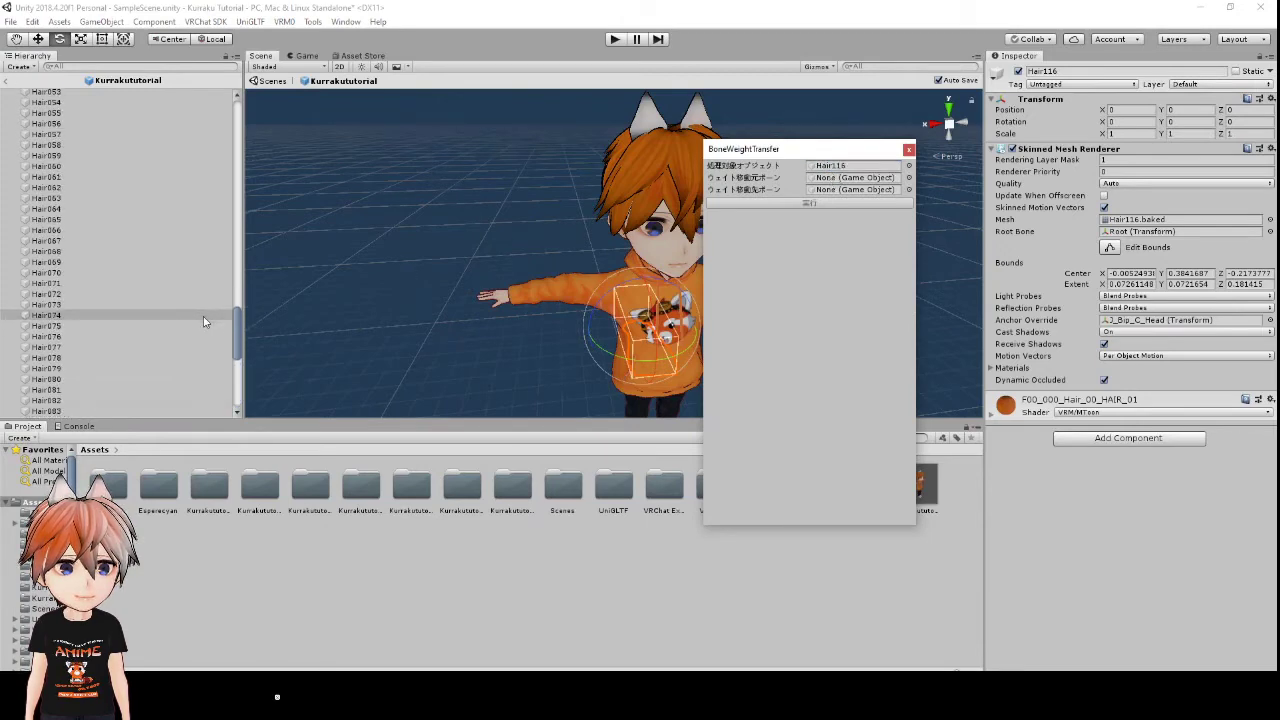
drag(238, 335, 257, 122)
drag(151, 257, 838, 183)
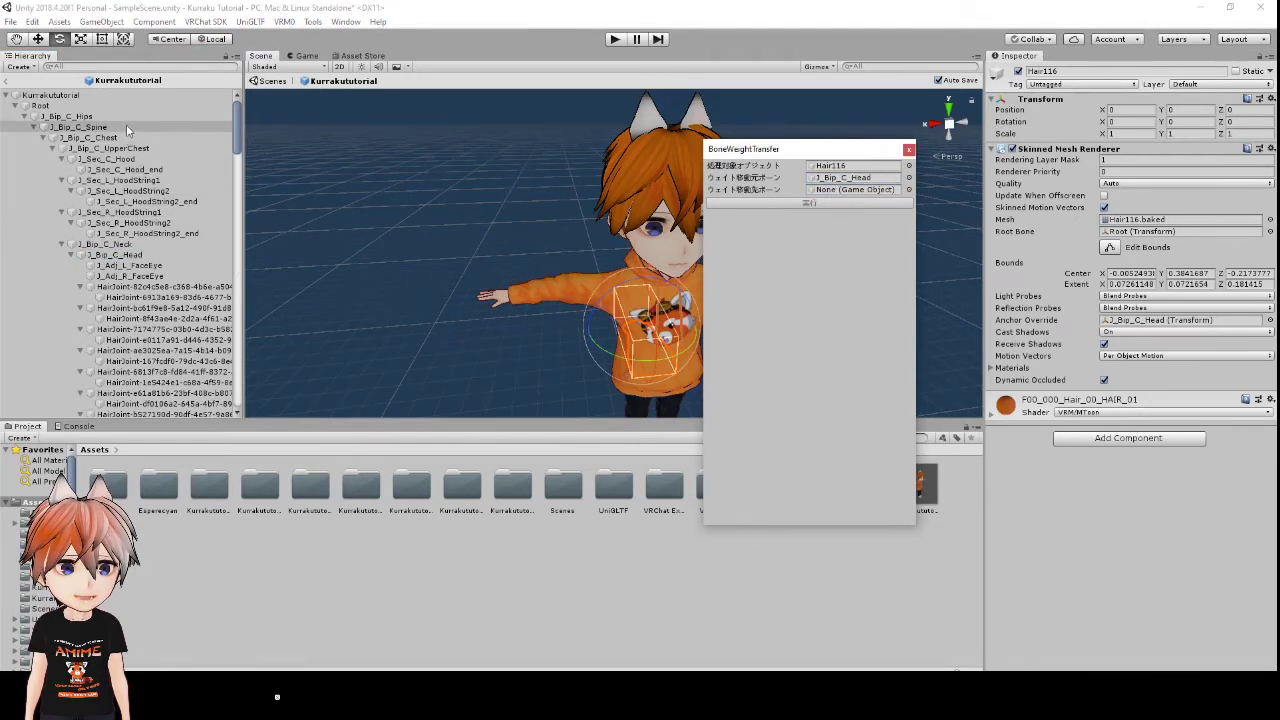
drag(126, 118, 846, 190)
click(812, 204)
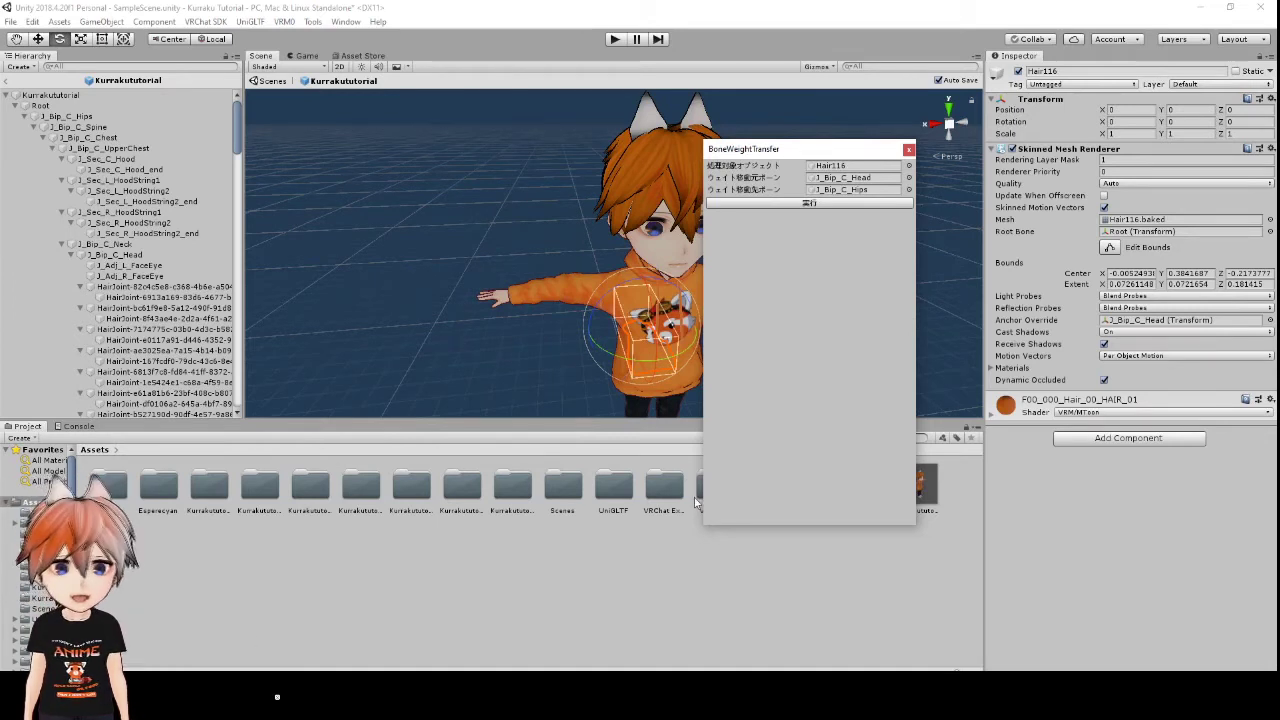
click(908, 150)
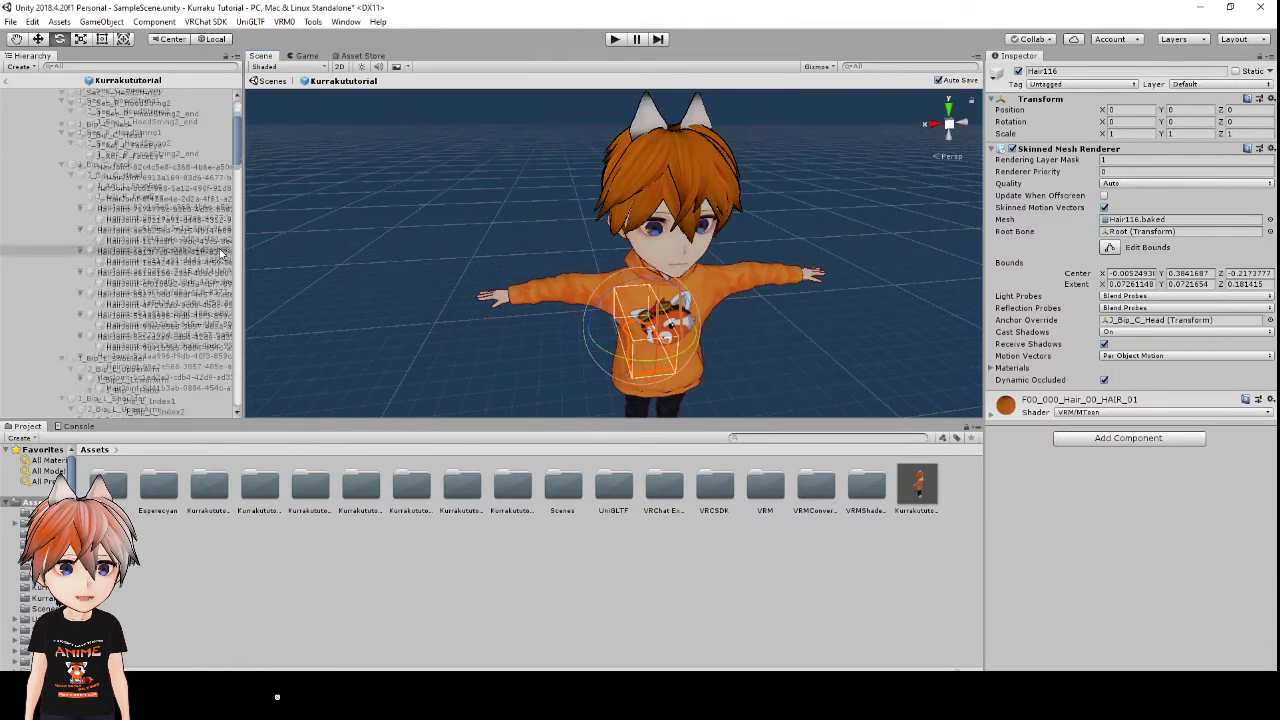
- Leave prefab editing, return to SampleScene, and view the avatar from the side
click(10, 80)
right_drag(532, 281, 718, 258)
scroll(712, 270, down, 4)
middle_drag(656, 285, 750, 295)
alt+drag(750, 294, 762, 293)
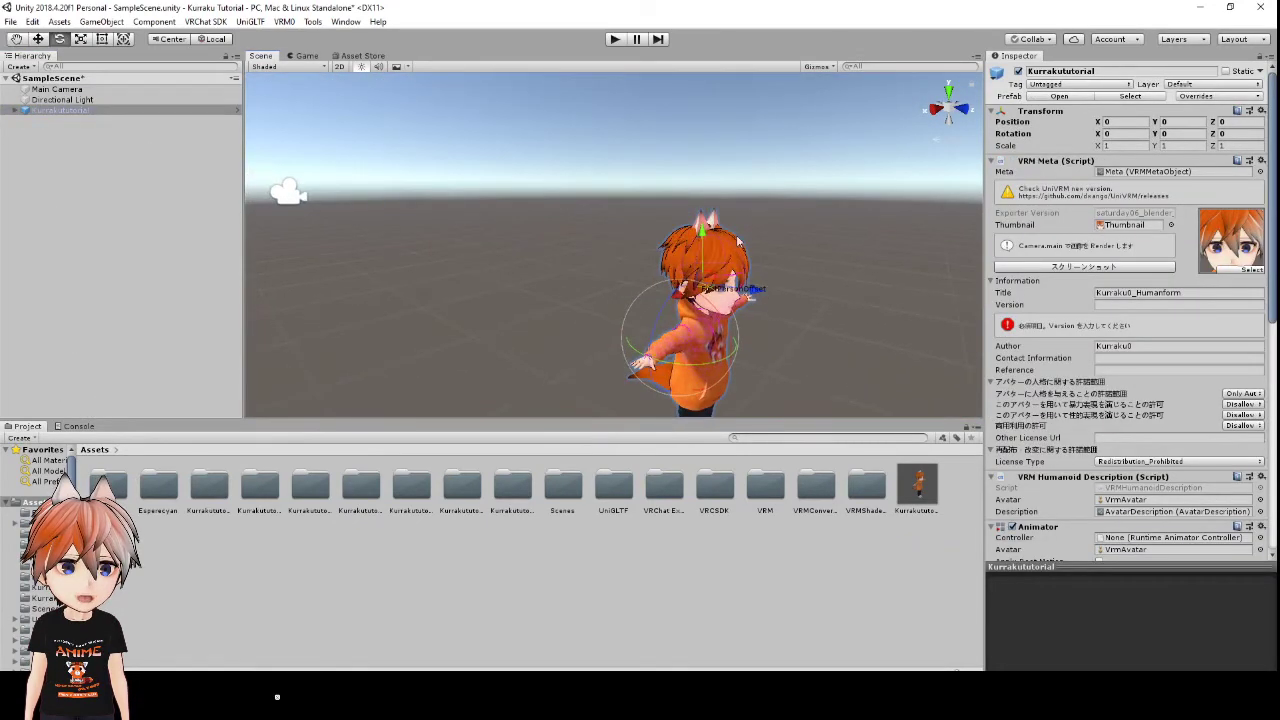
- Start Play mode, show the Scene view, and expand the Kurrakututorial skeleton from Root down to J_Bip_C_Head
click(614, 39)
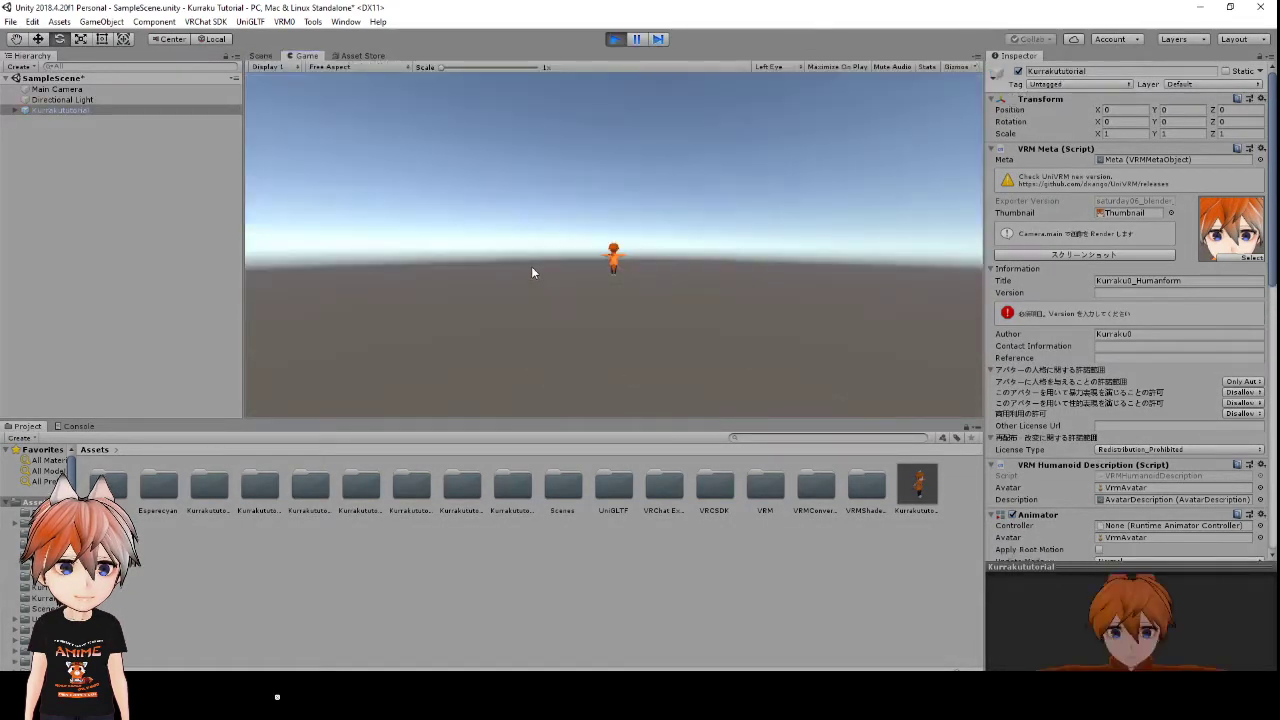
click(258, 56)
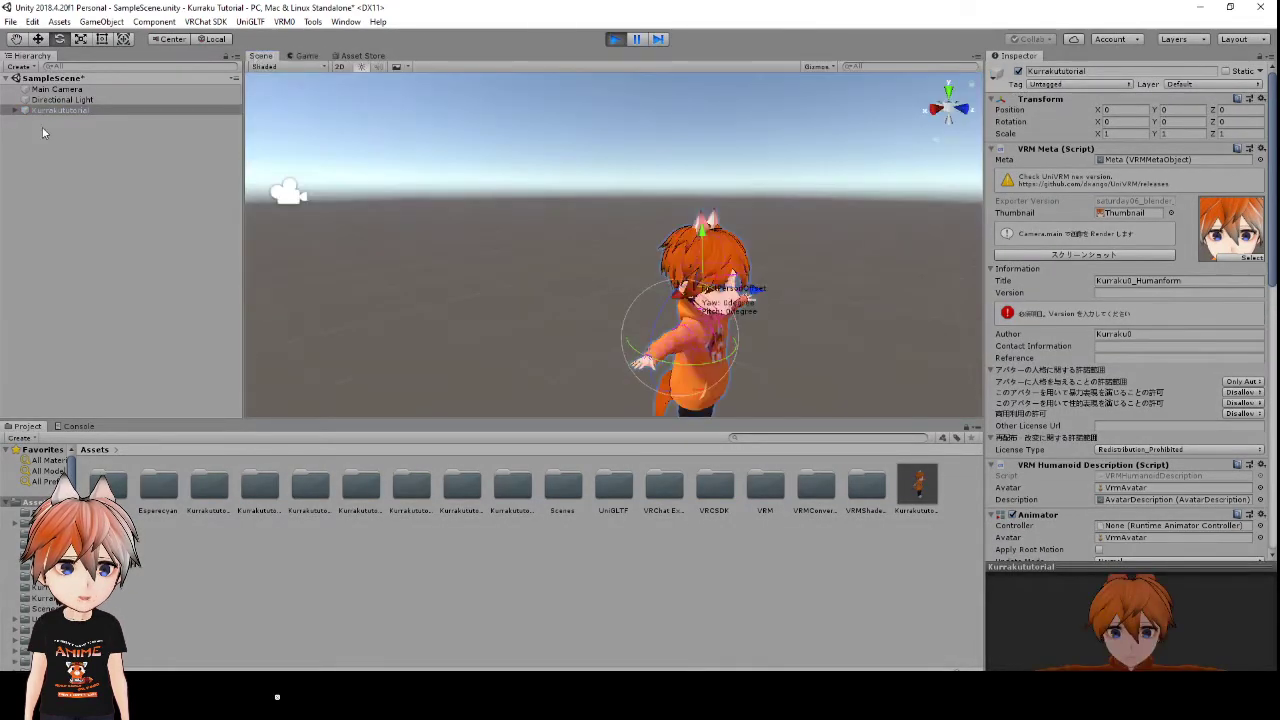
click(15, 111)
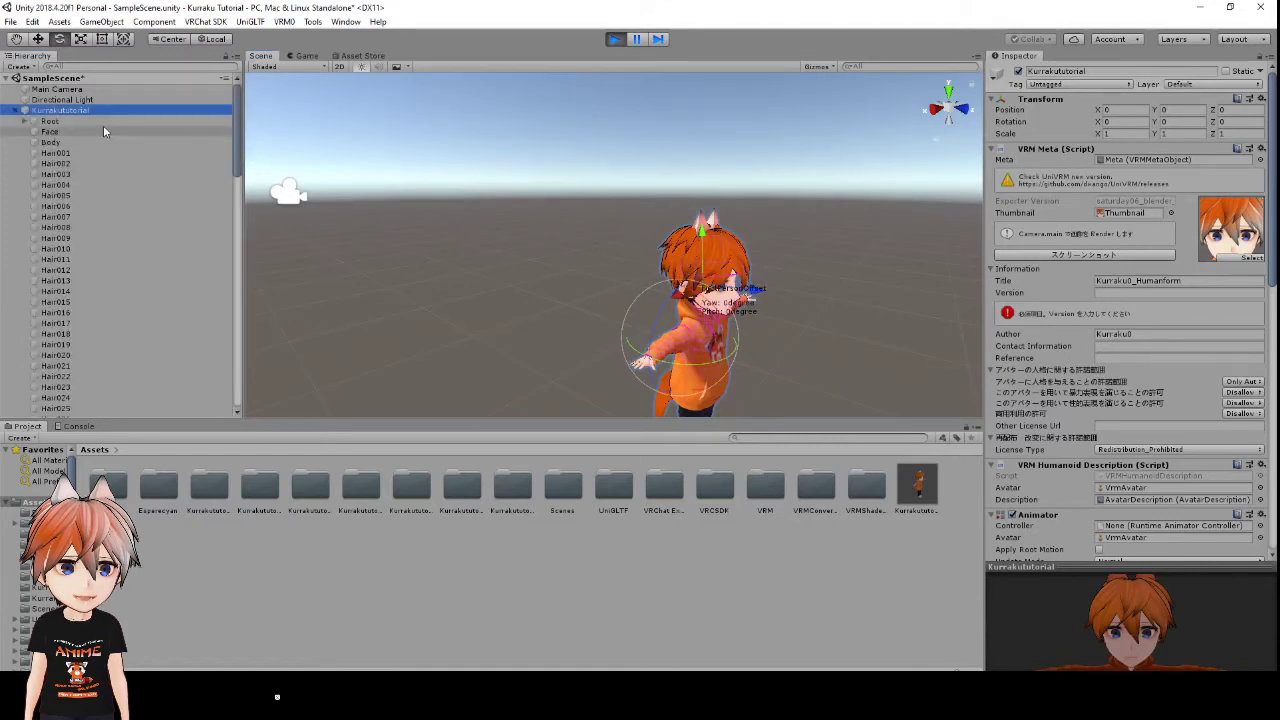
click(23, 122)
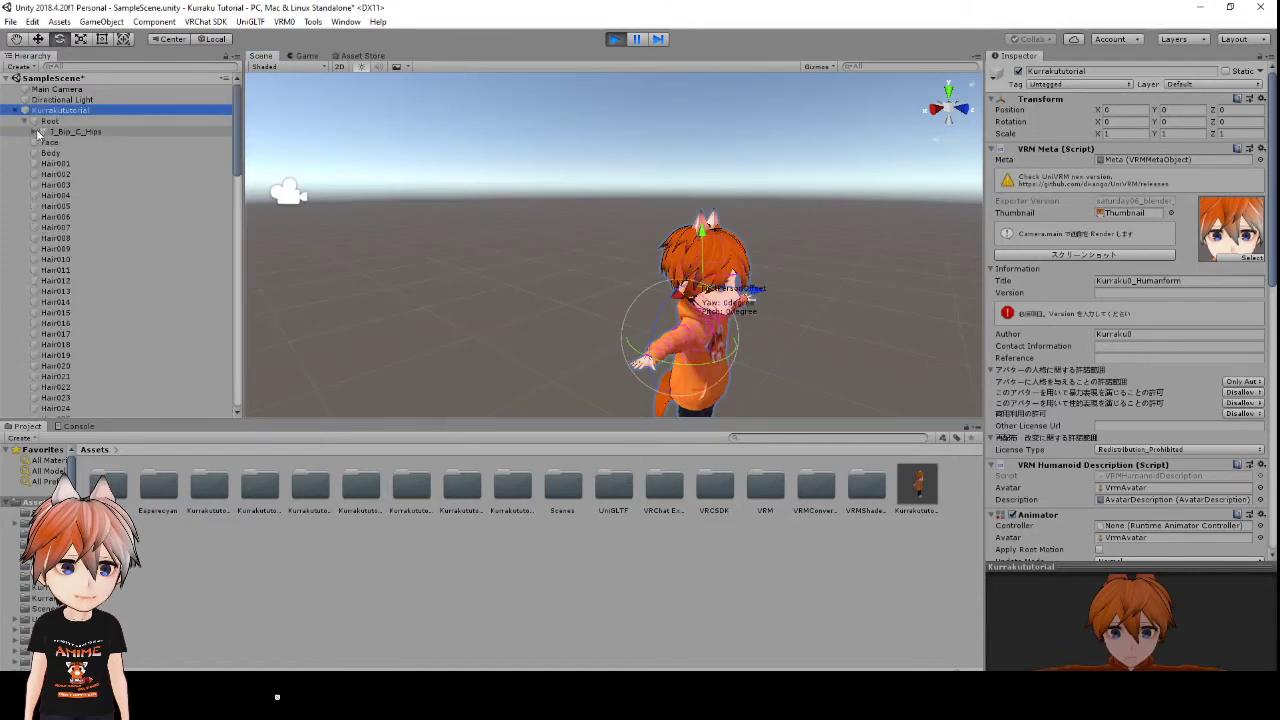
click(34, 132)
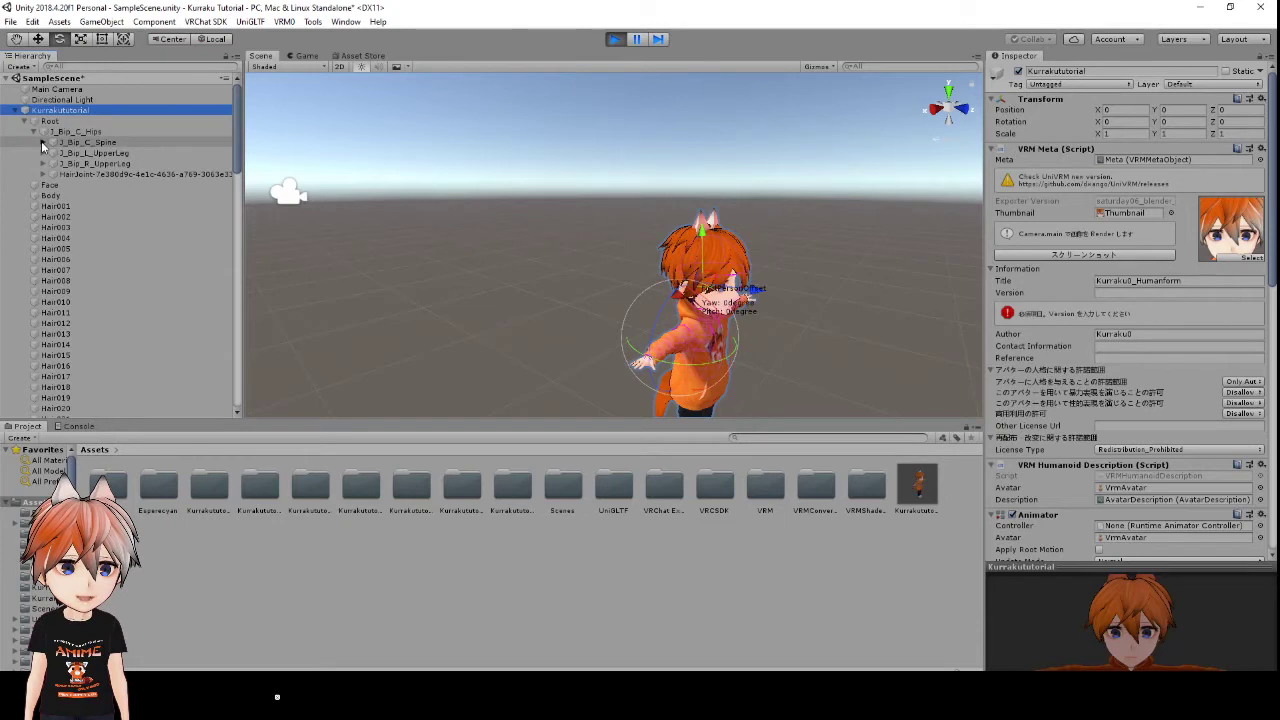
click(44, 143)
click(54, 154)
click(61, 164)
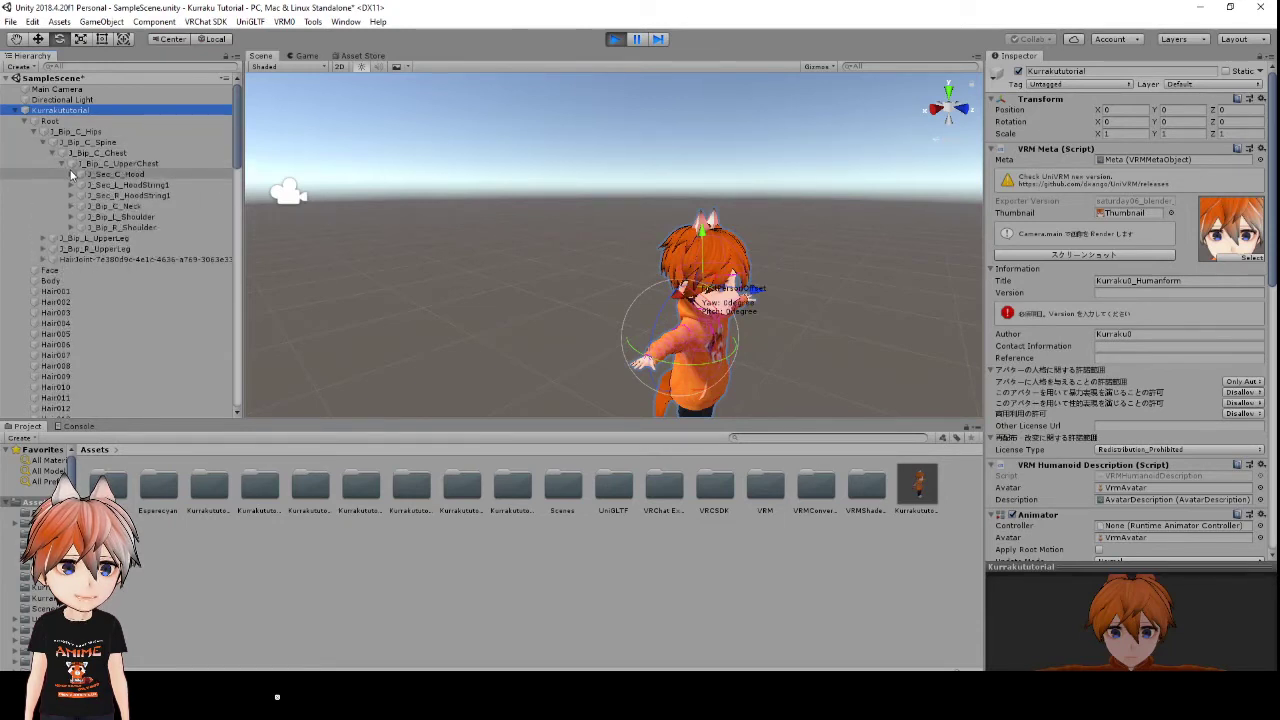
click(71, 207)
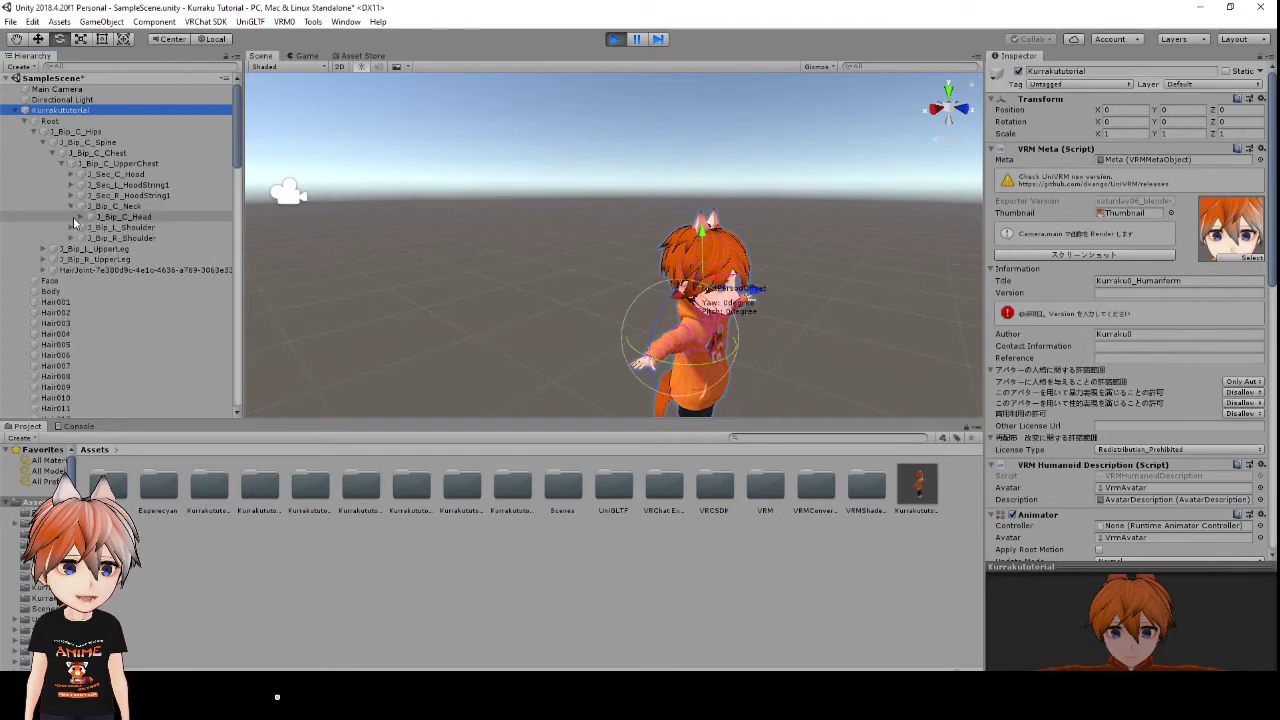
- Rotate J_Bip_C_Head to about -9.4 degrees on X as a test, collapse the avatar's hierarchy, and stop Play mode
click(98, 217)
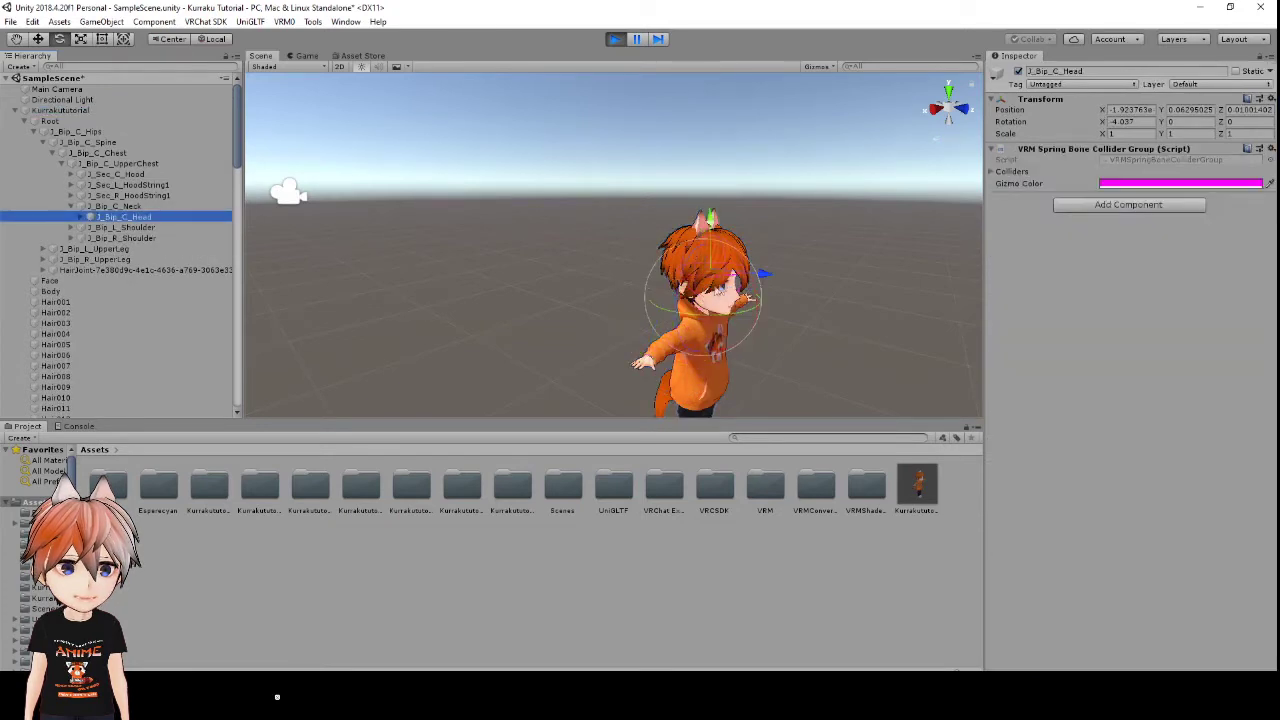
mouse_move(750, 290)
mouse_down()
mouse_move(747, 314)
mouse_move(745, 286)
mouse_up()
click(15, 110)
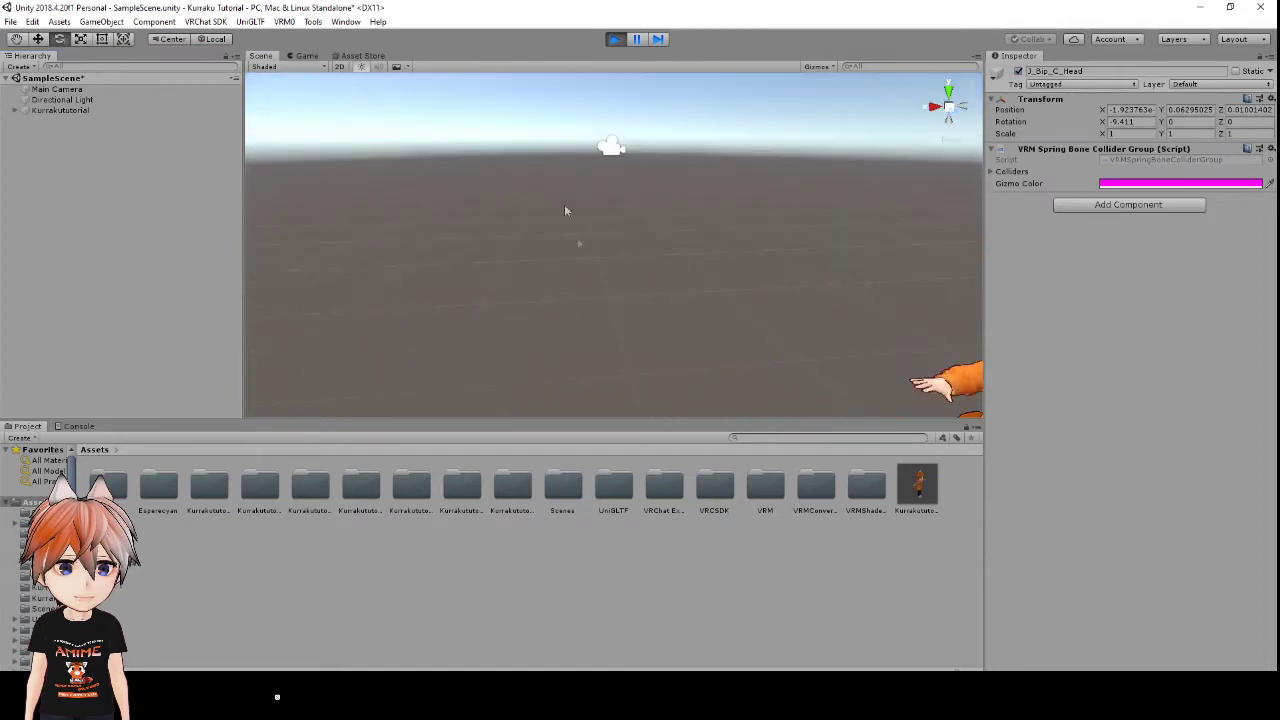
click(614, 39)
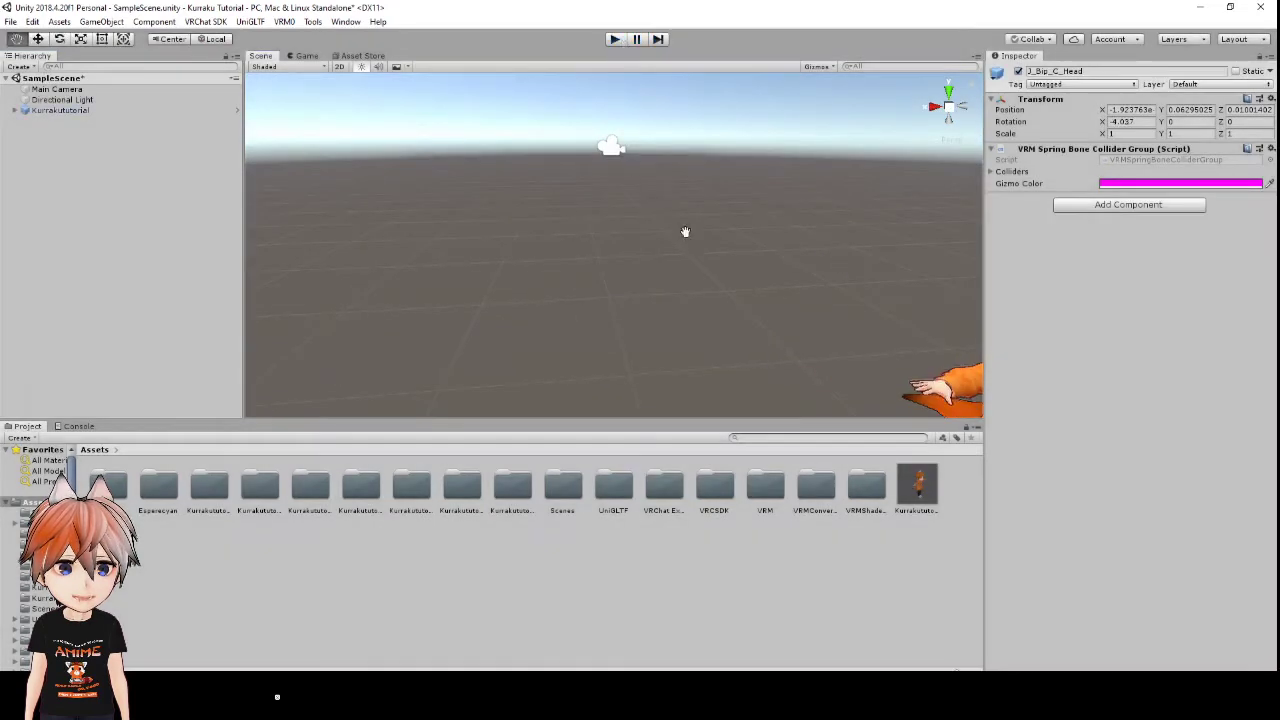
right_drag(620, 318, 694, 266)
middle_drag(711, 320, 749, 283)
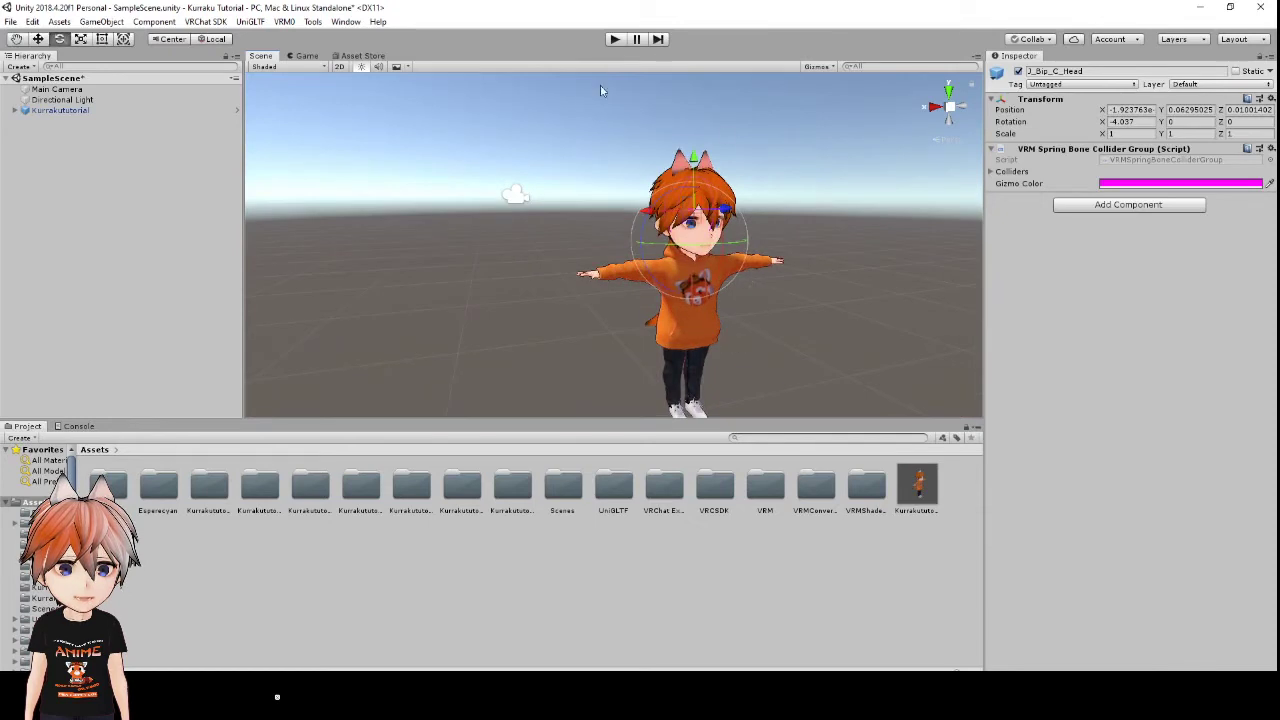
- Save SampleScene with the updated avatar
click(115, 112)
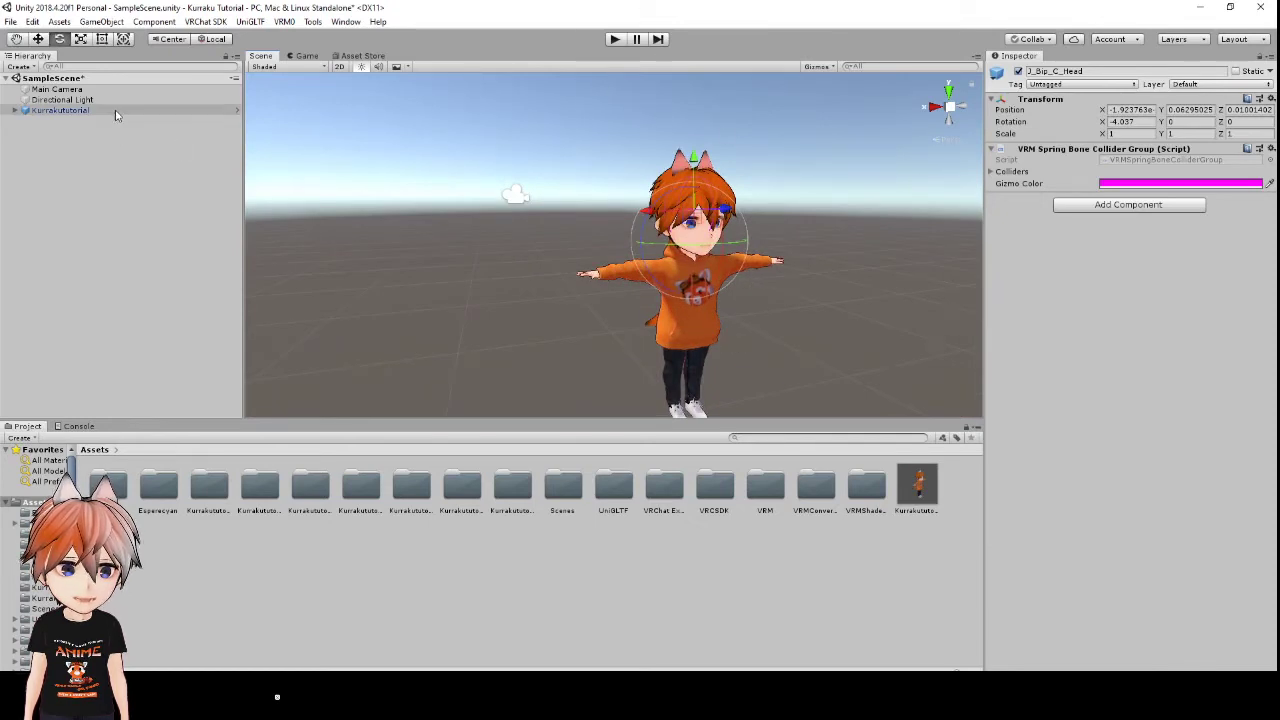
click(10, 21)
click(31, 72)
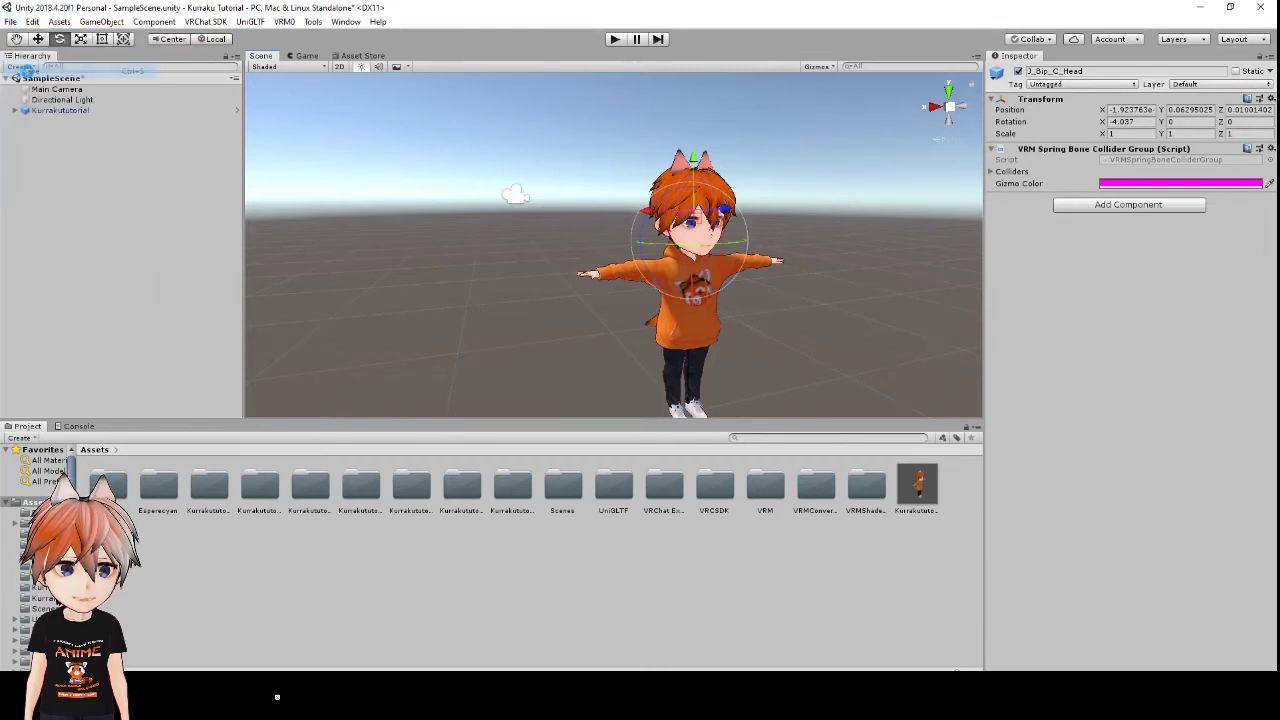
- Delete the Kurrakututorial avatar from SampleScene
click(62, 110)
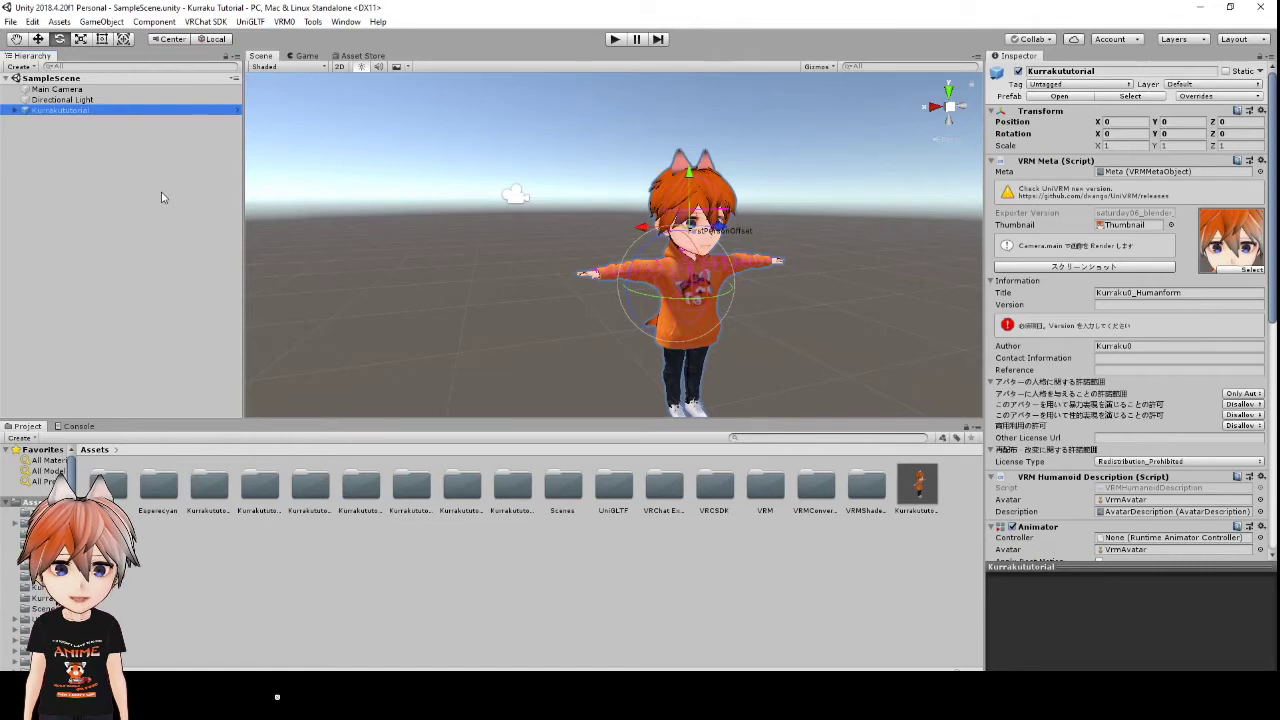
key(Delete)
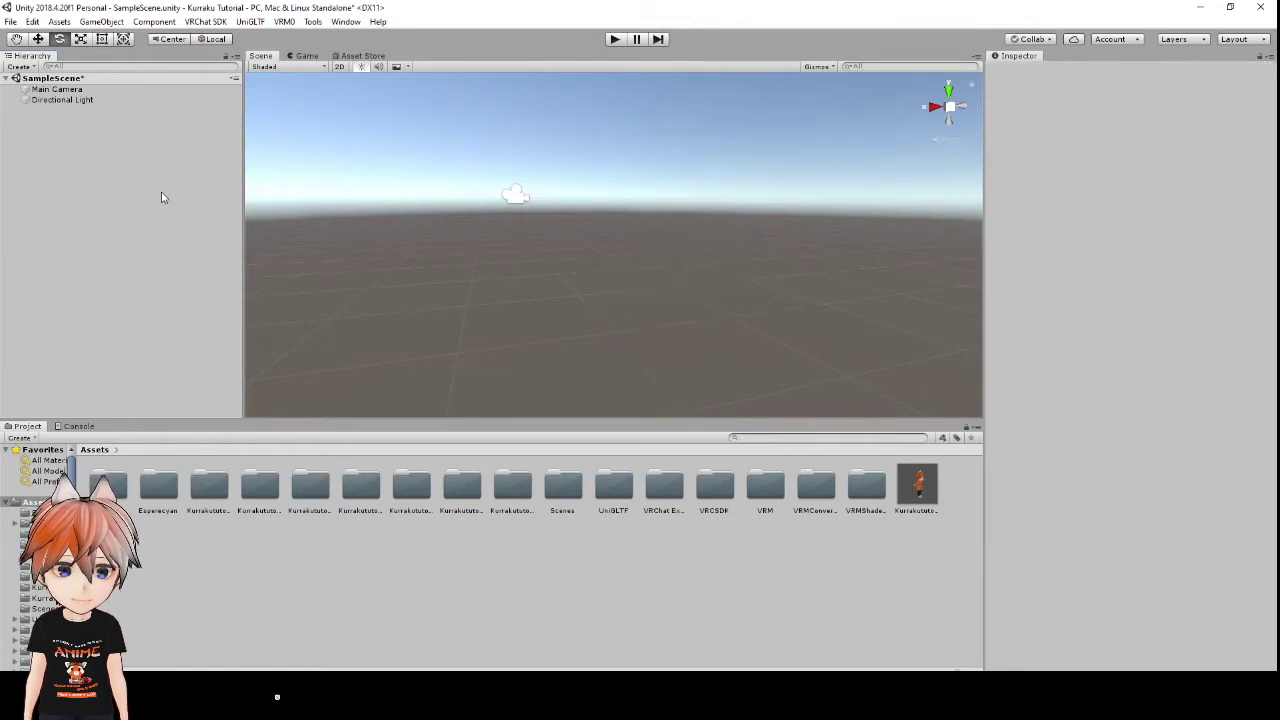
right_drag(631, 299, 717, 294)
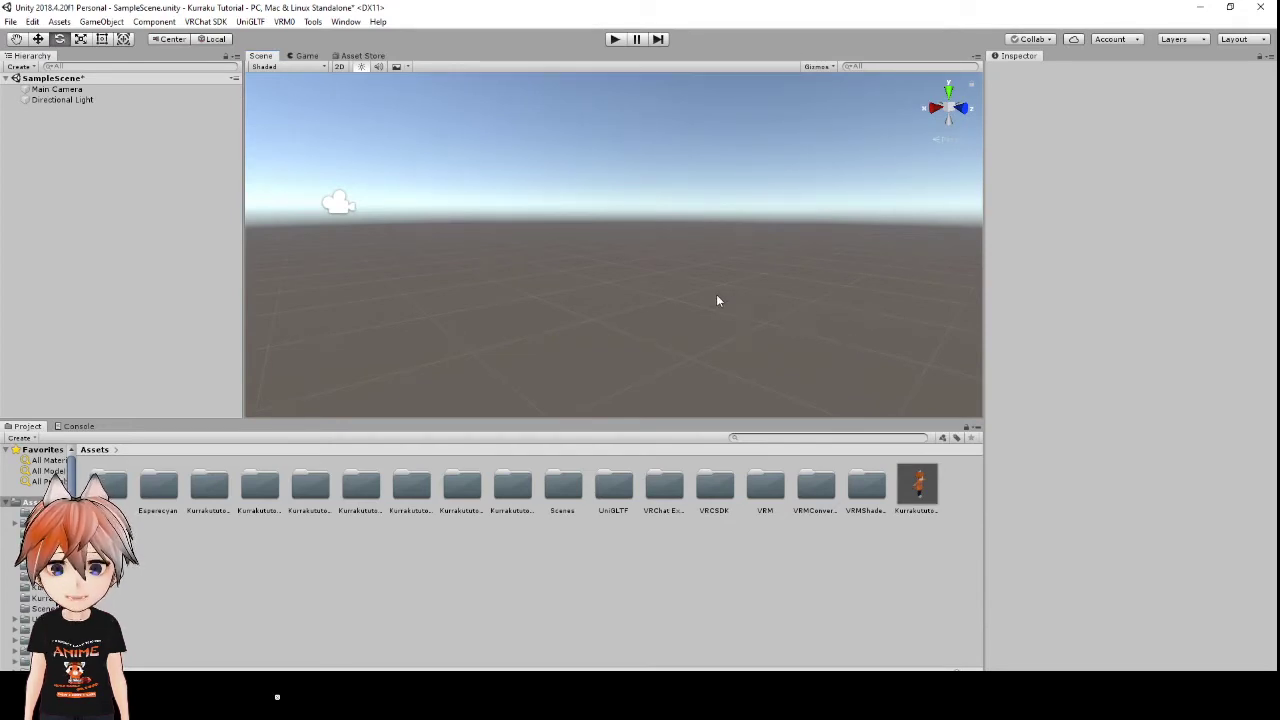
- Duplicate and convert the Kurrakututorial prefab for VRChat with the default converter settings, saving it in Assets as Kurrakututorial (VRChat)
click(919, 500)
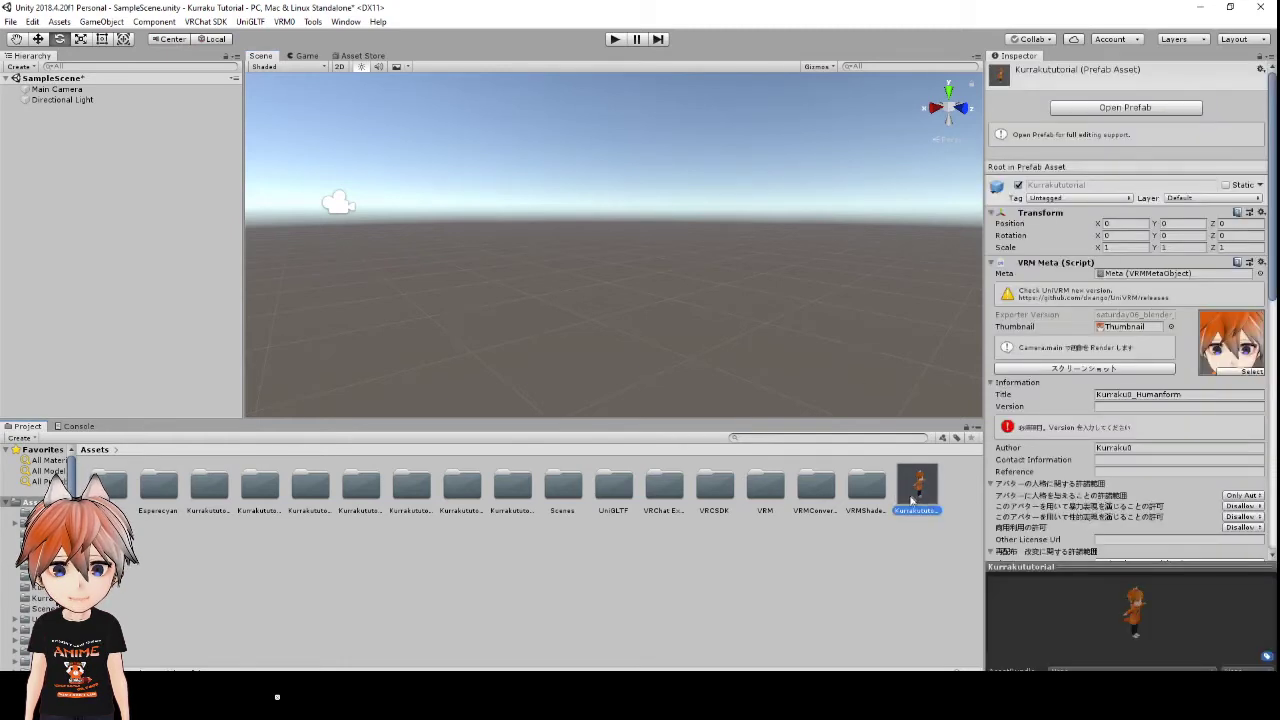
click(284, 21)
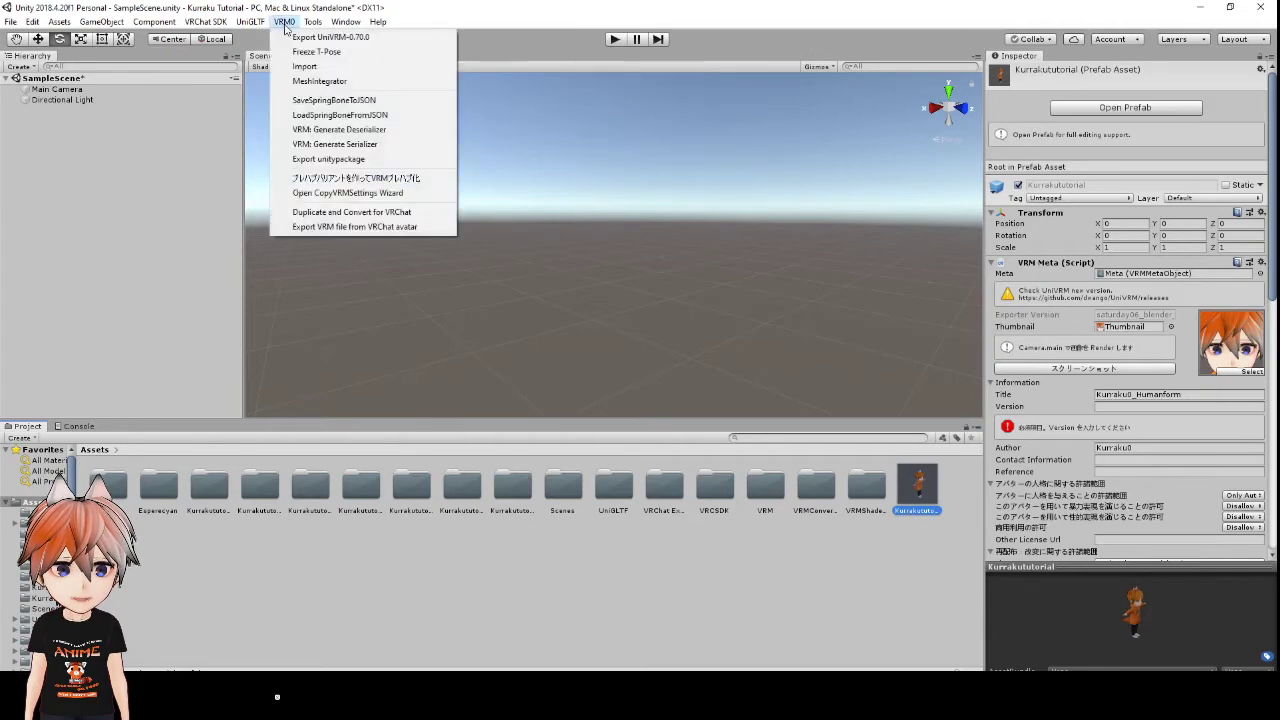
click(303, 218)
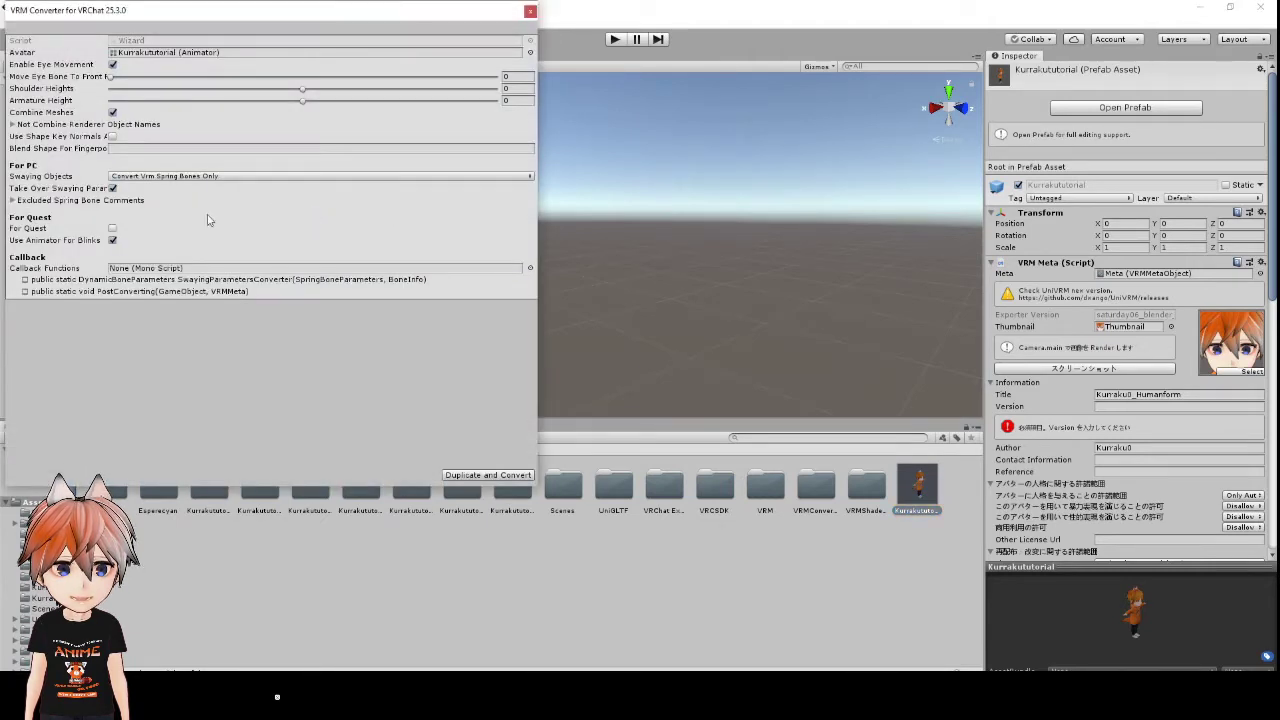
click(498, 478)
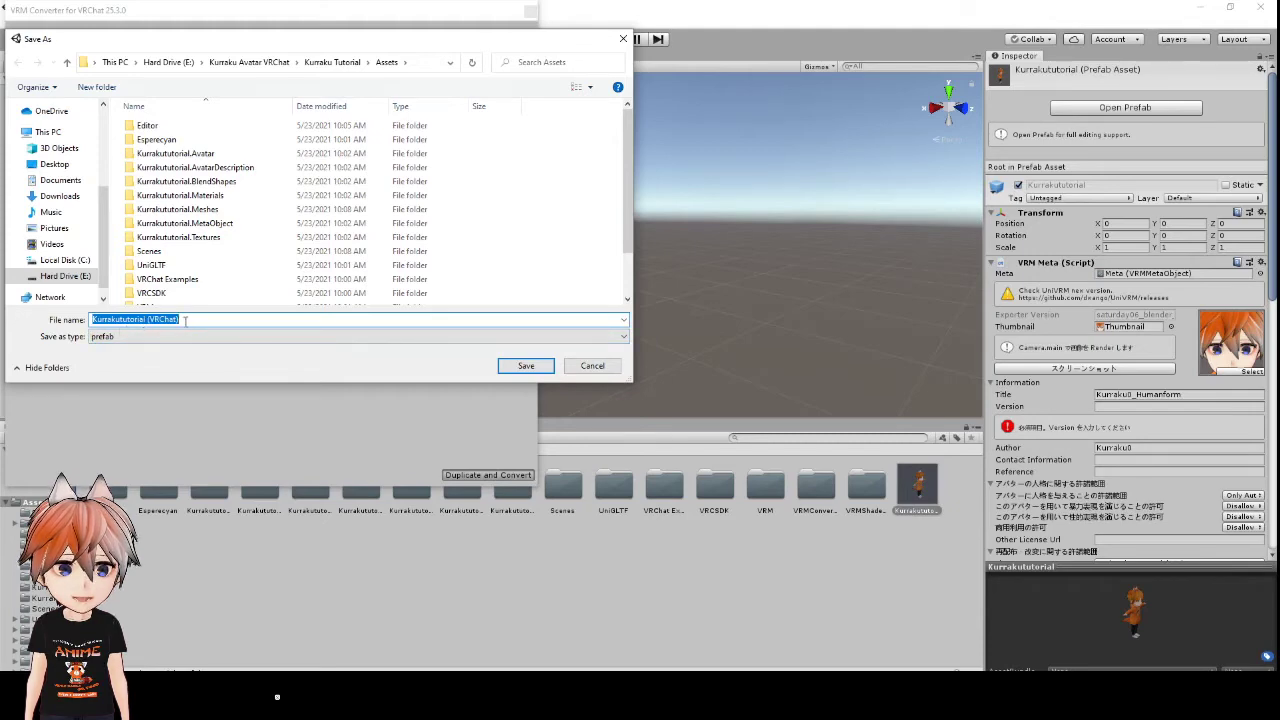
click(526, 366)
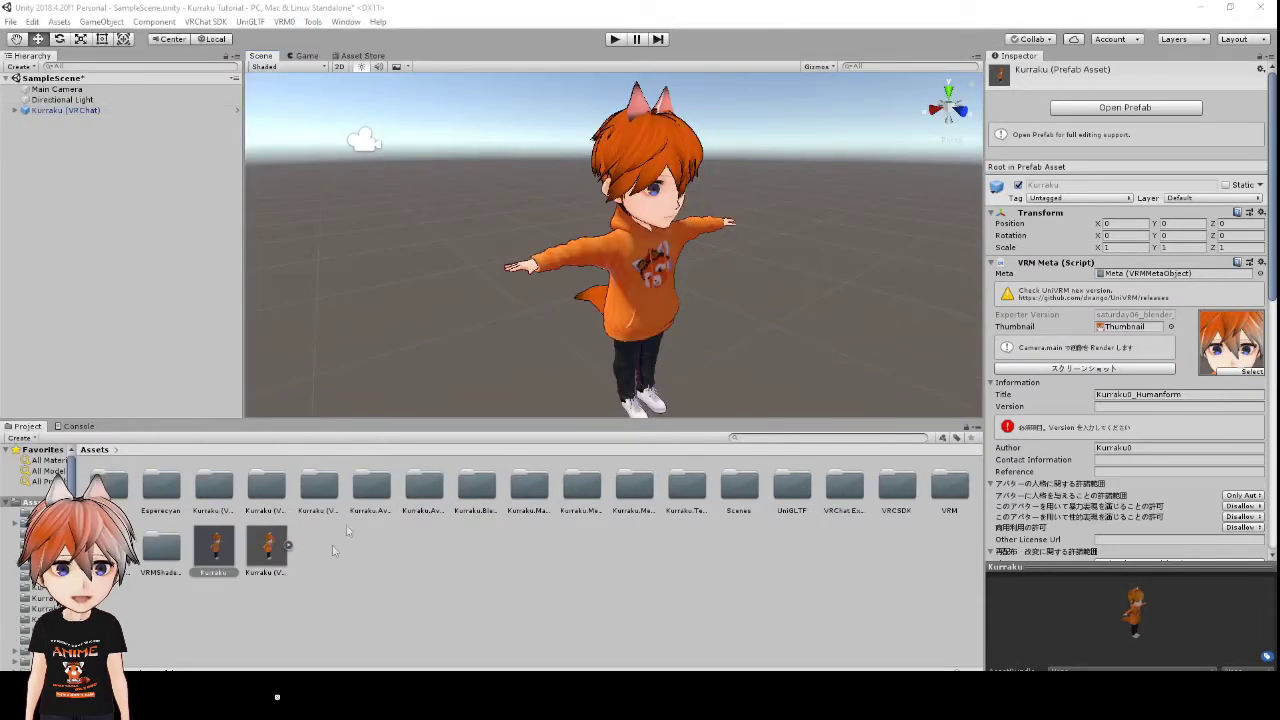
- Try setting the Default Animation Set of the Kurraku (VRChat) avatar to Male in its VRC_Avatar Descriptor
click(84, 112)
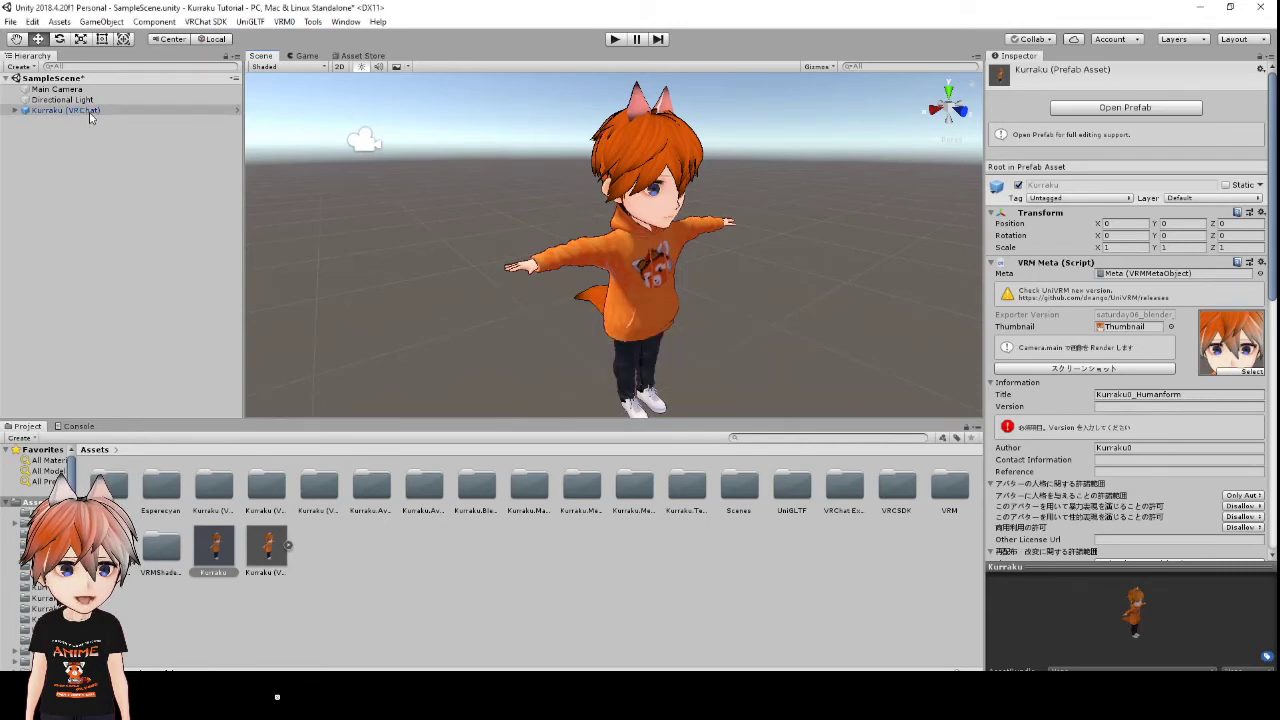
click(88, 112)
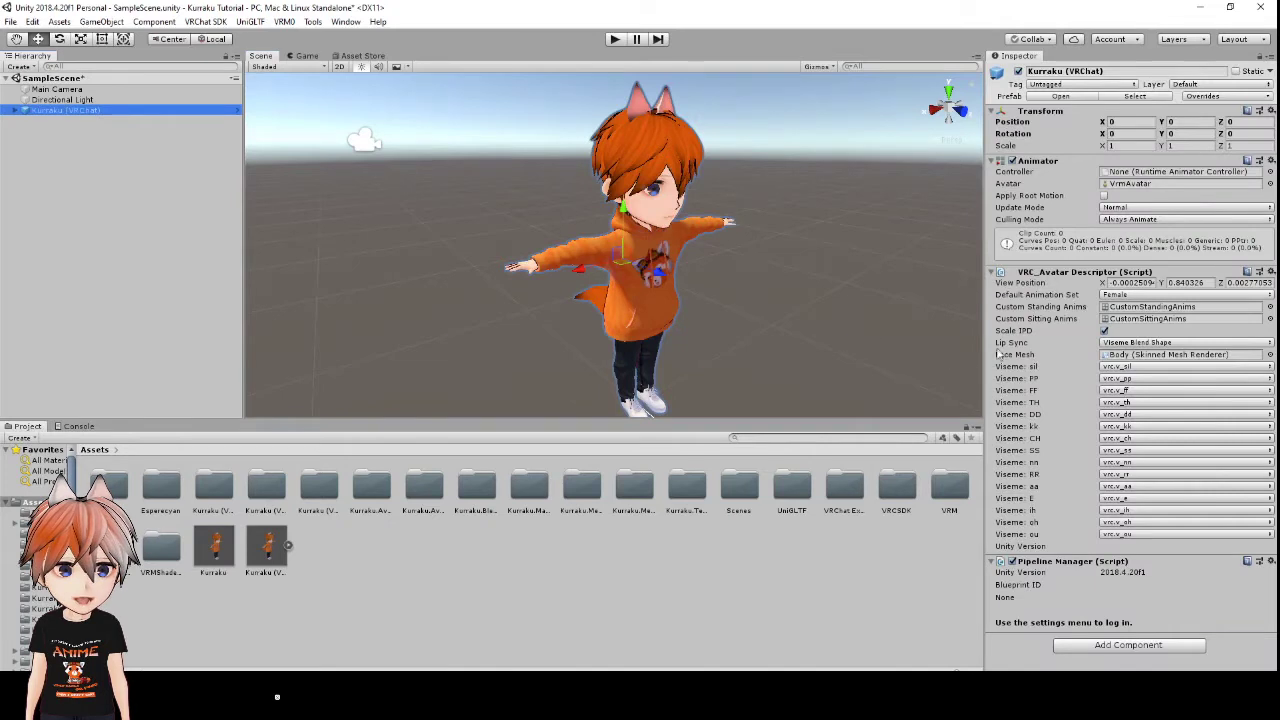
click(1108, 295)
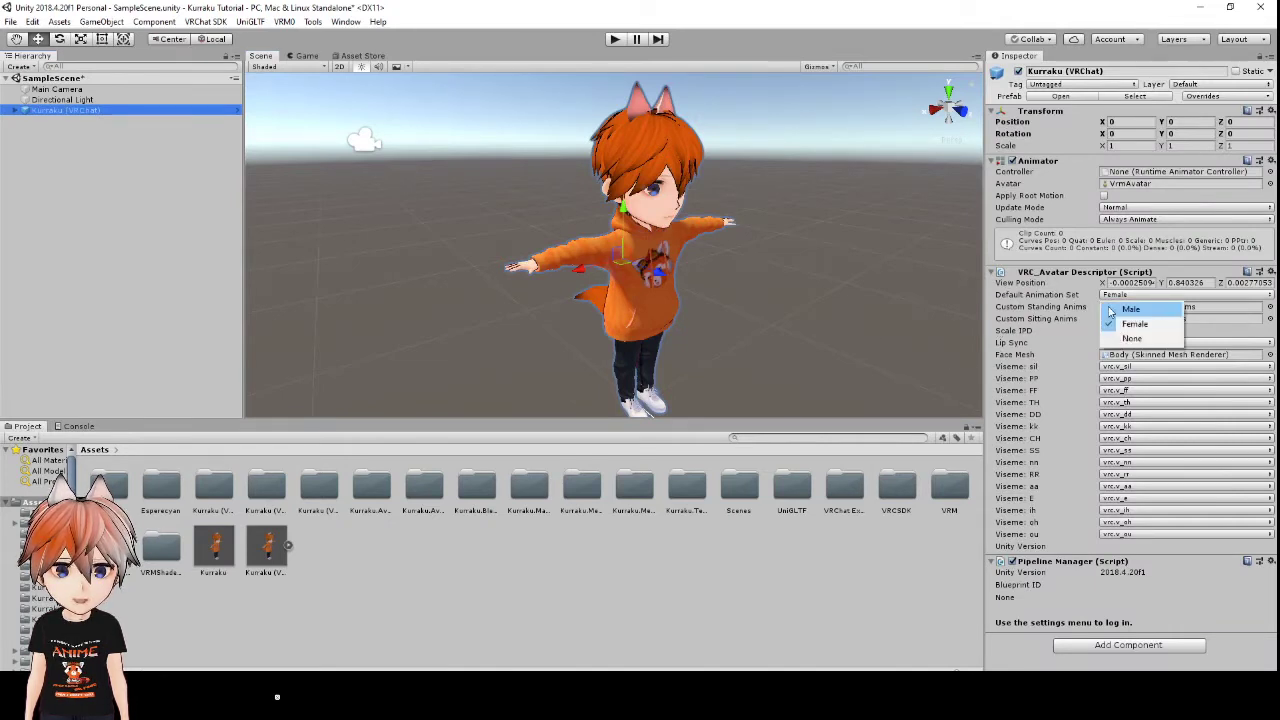
click(1128, 309)
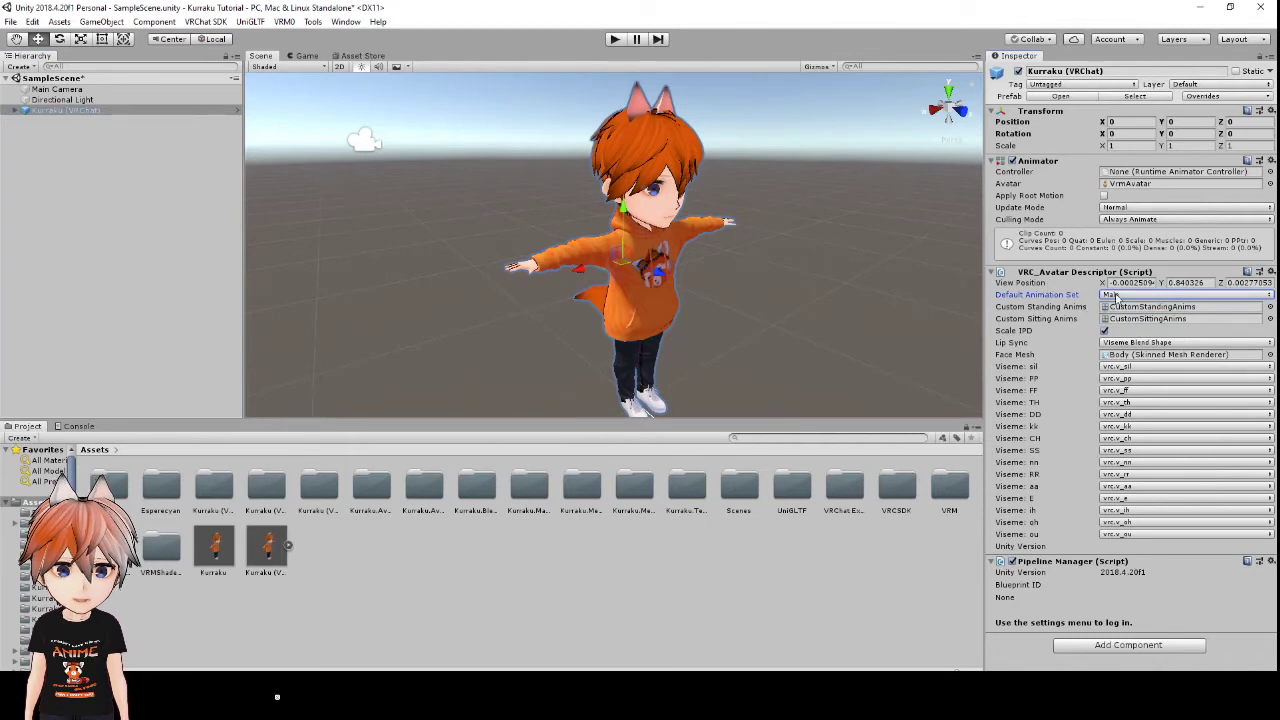
click(1111, 296)
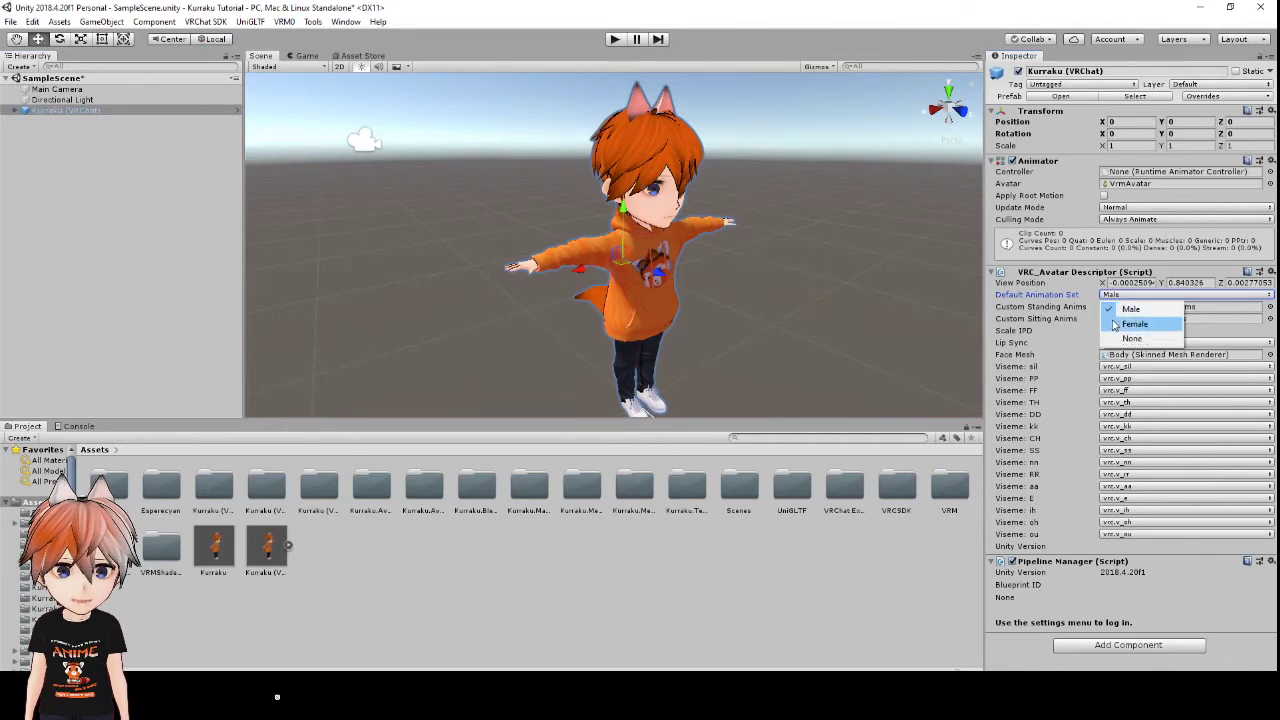
click(1132, 296)
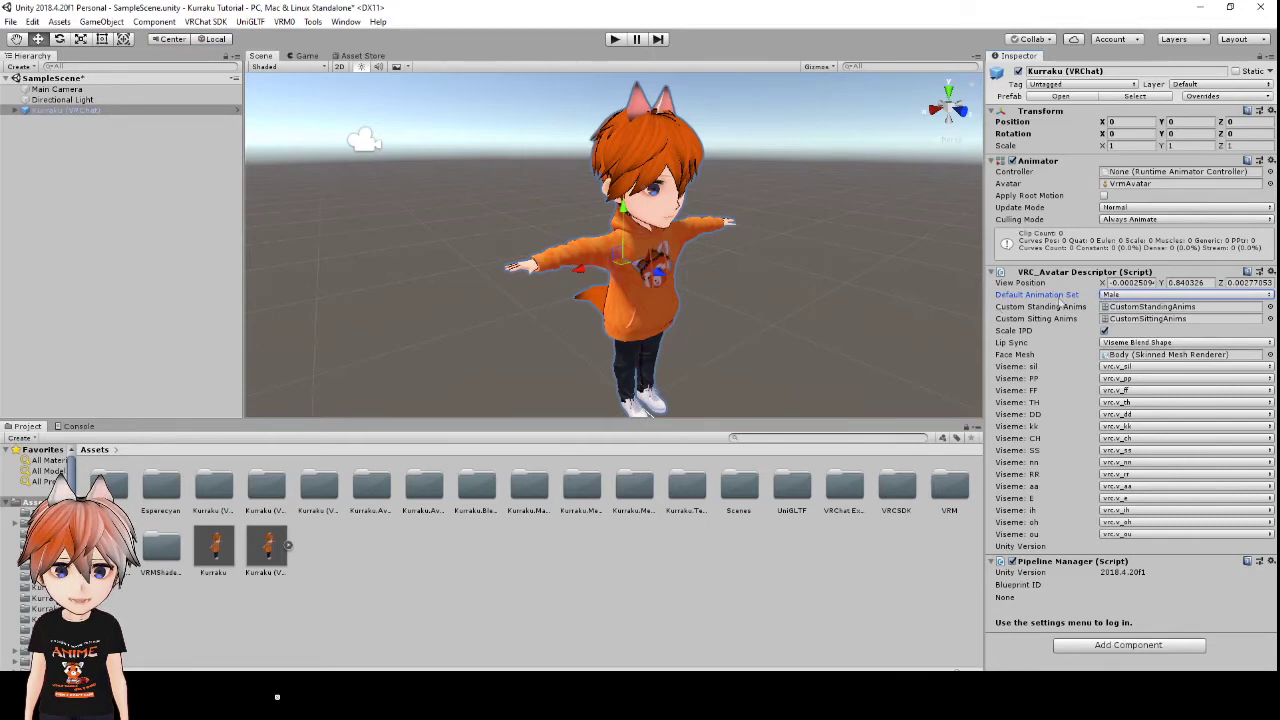
- Examine the Kurraku (VRChat) avatar's body, head and tail from the front and side in the Scene view
right_drag(656, 268, 577, 255)
middle_drag(577, 255, 430, 237)
scroll(566, 248, down, 3)
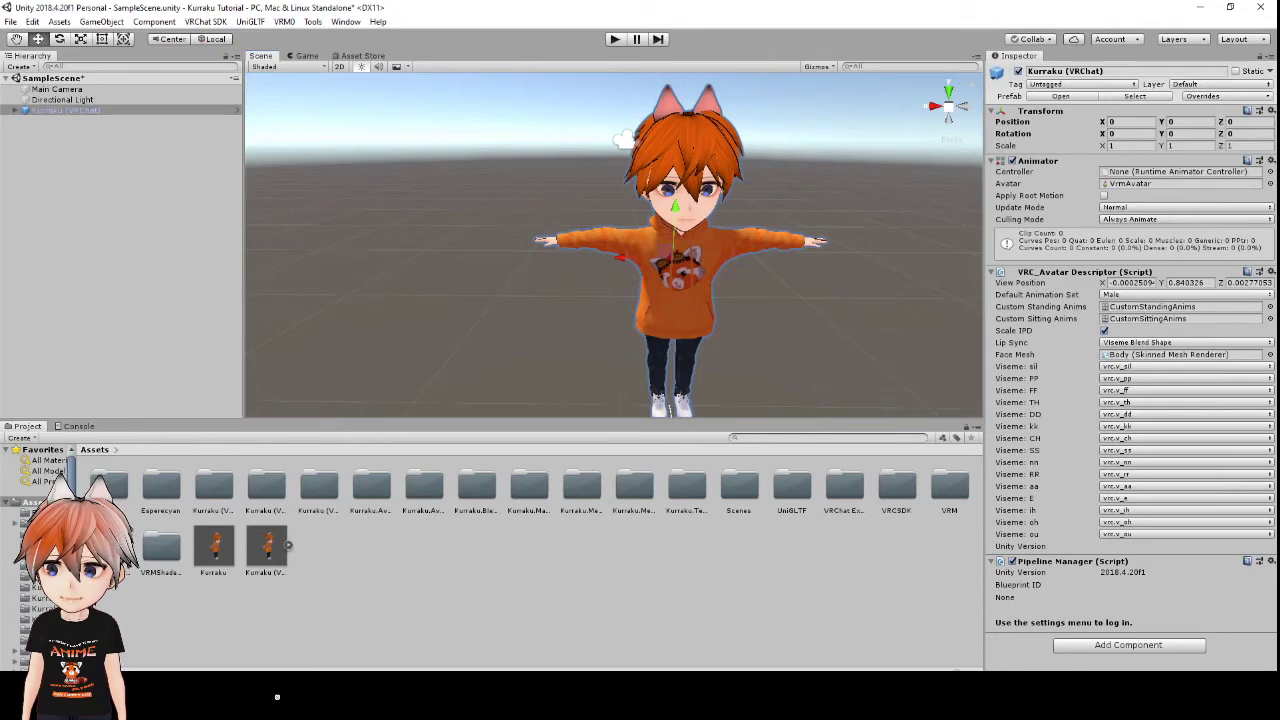
right_drag(468, 276, 709, 271)
middle_drag(632, 286, 745, 280)
right_drag(745, 280, 648, 273)
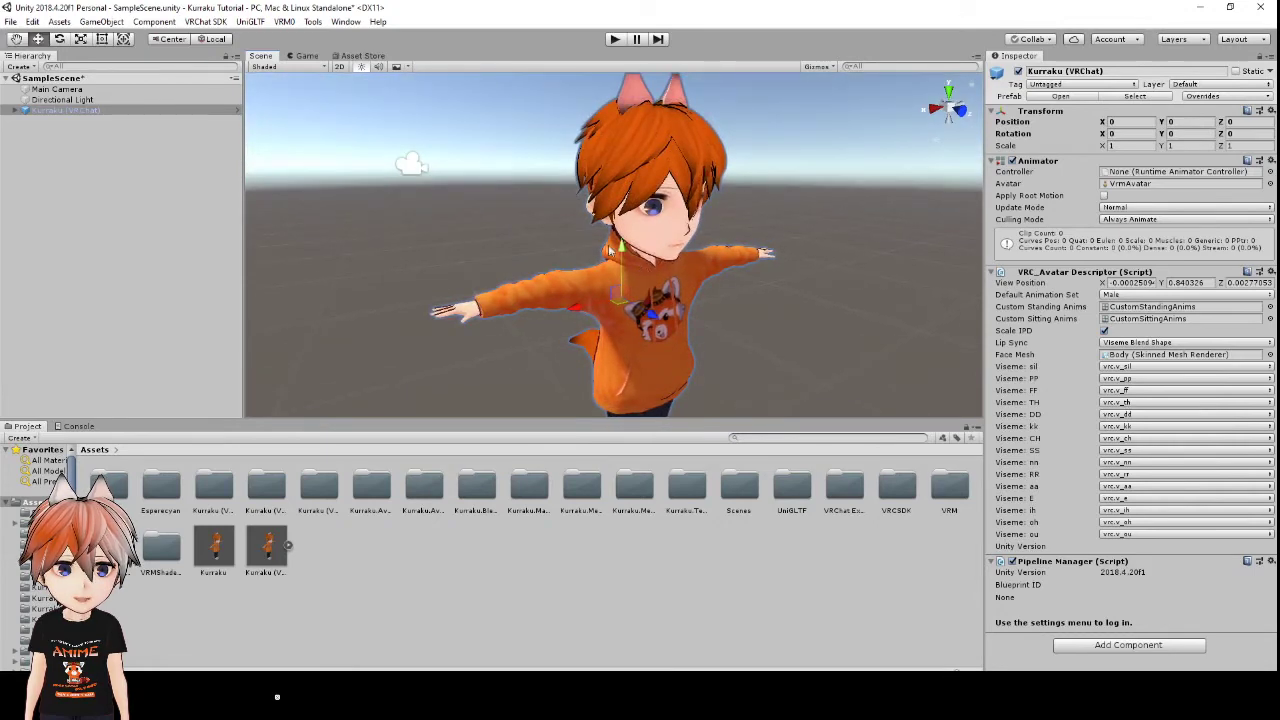
alt+drag(643, 214, 556, 185)
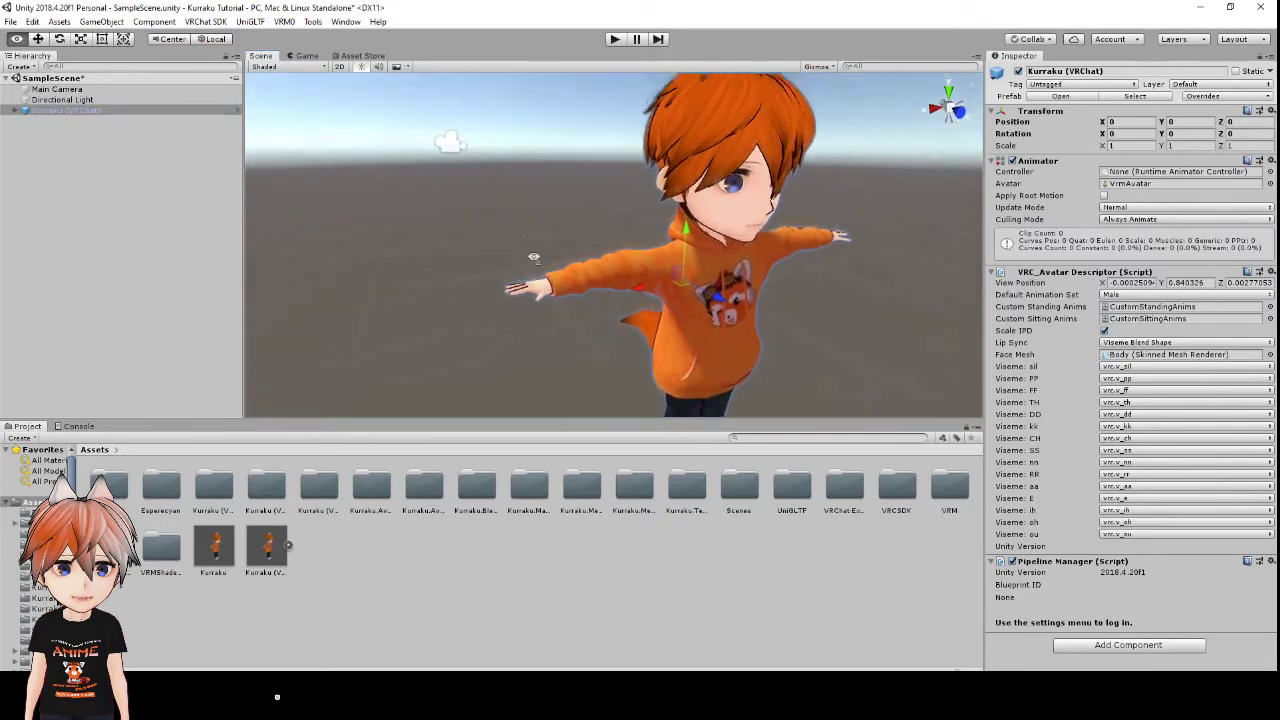
- Test the hair and tail physics in Play mode by moving the avatar to about -0.422 on X, and stop Play mode
click(614, 40)
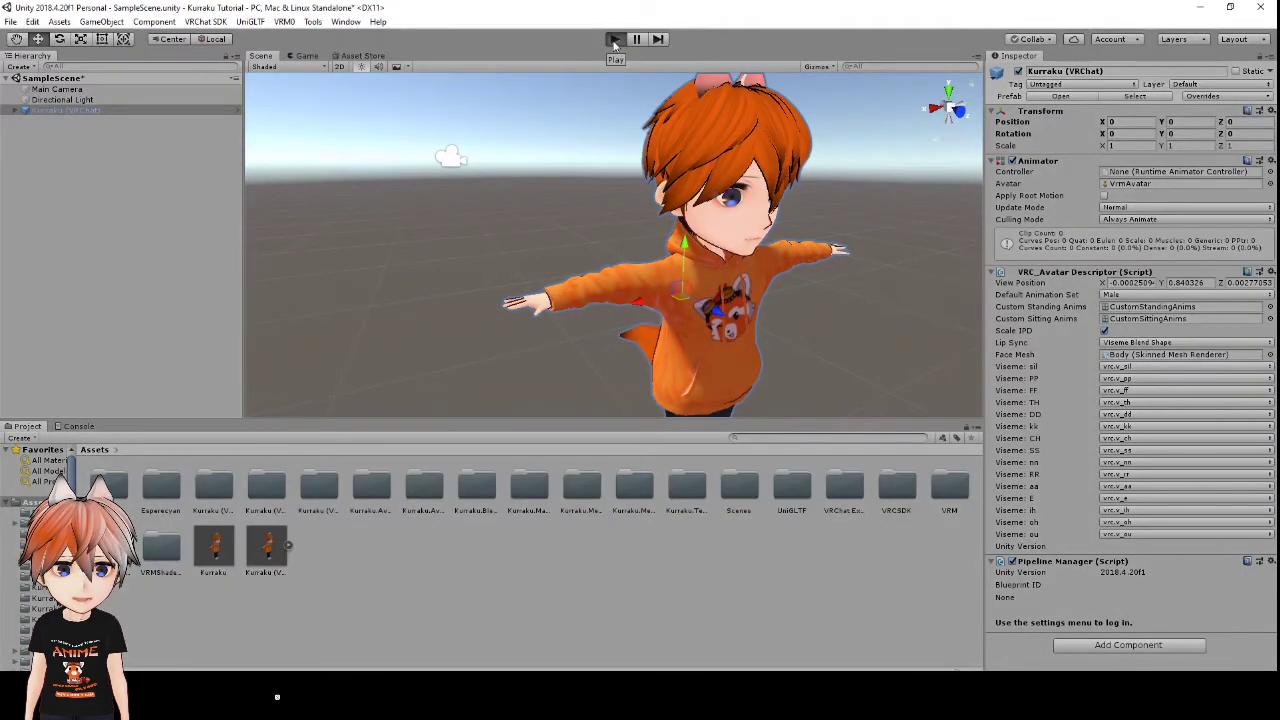
click(261, 56)
alt+drag(543, 263, 727, 318)
right_drag(693, 322, 857, 298)
right_drag(737, 309, 803, 295)
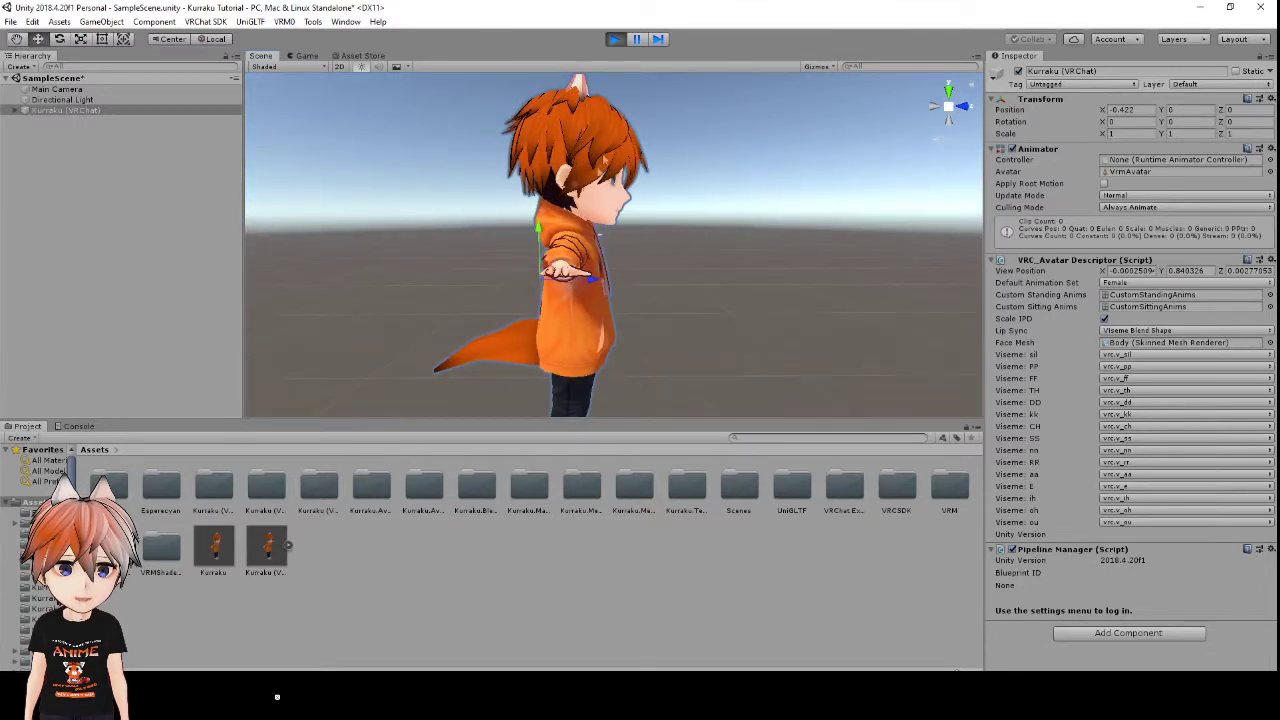
right_drag(719, 298, 651, 258)
key(f)
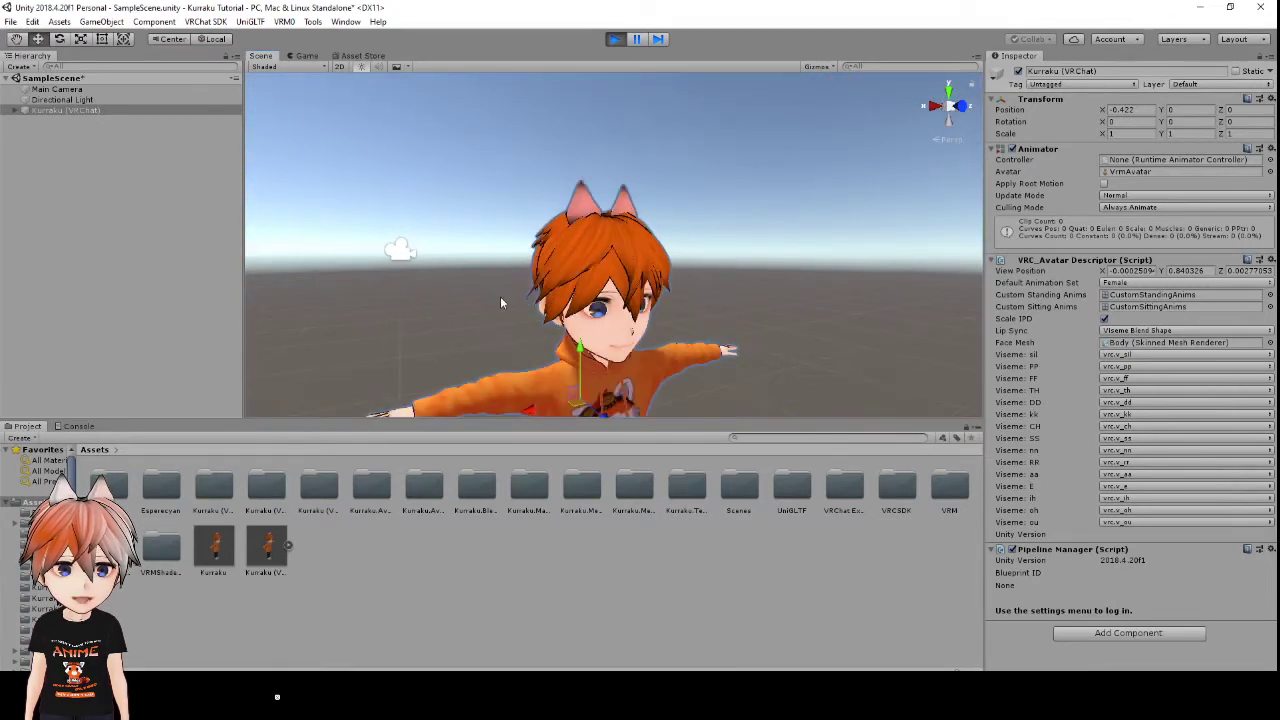
click(617, 39)
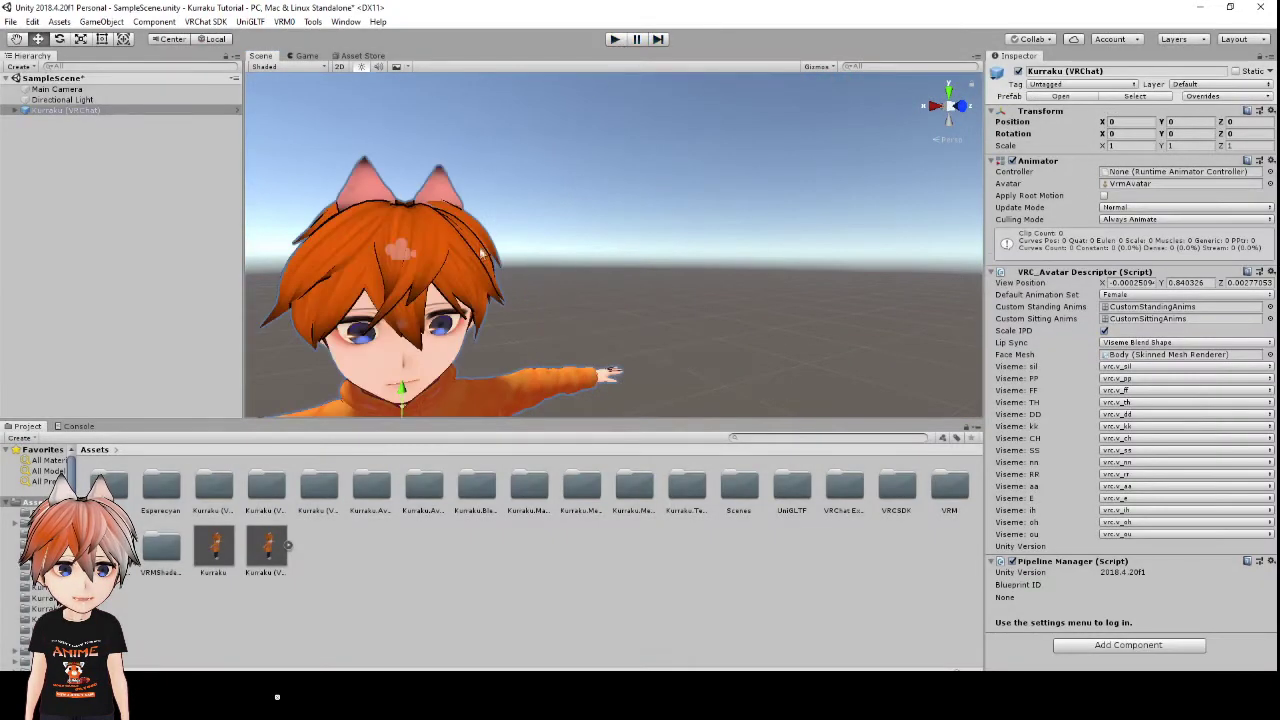
alt+drag(553, 345, 662, 366)
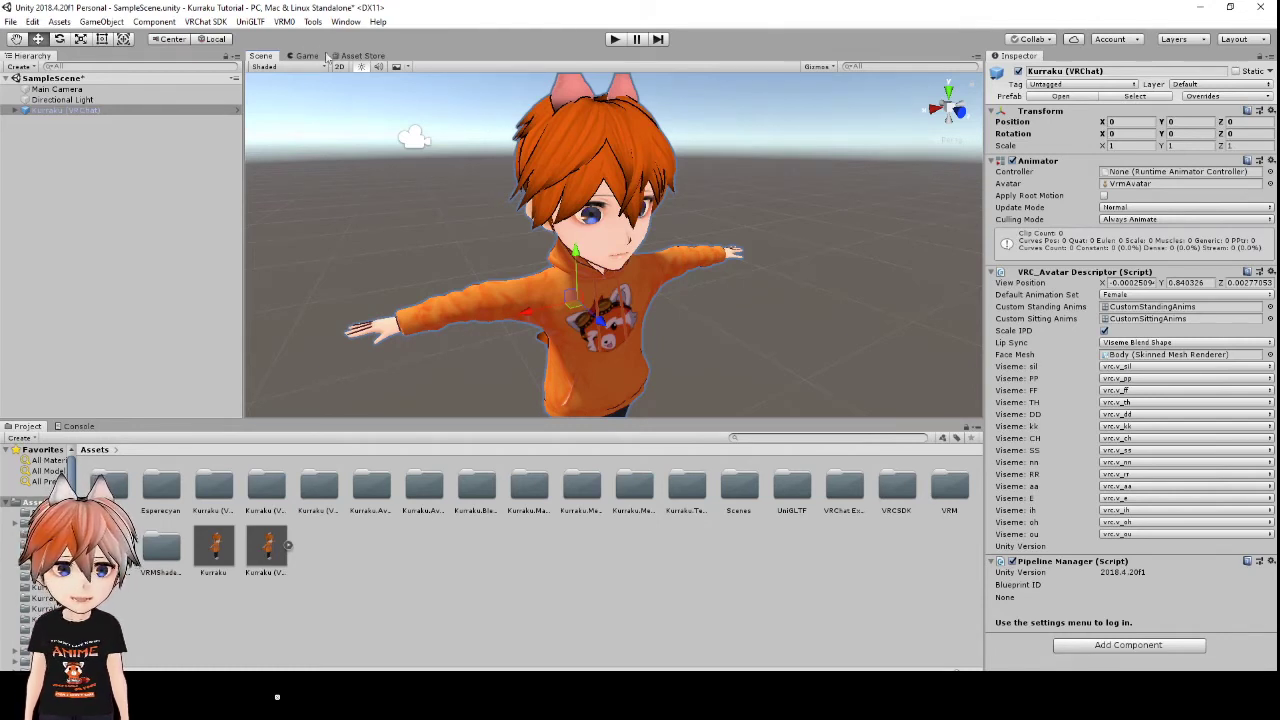
- Search the Unity Asset Store for "dynamic bone" and look over the Dynamic Bone listing
click(363, 57)
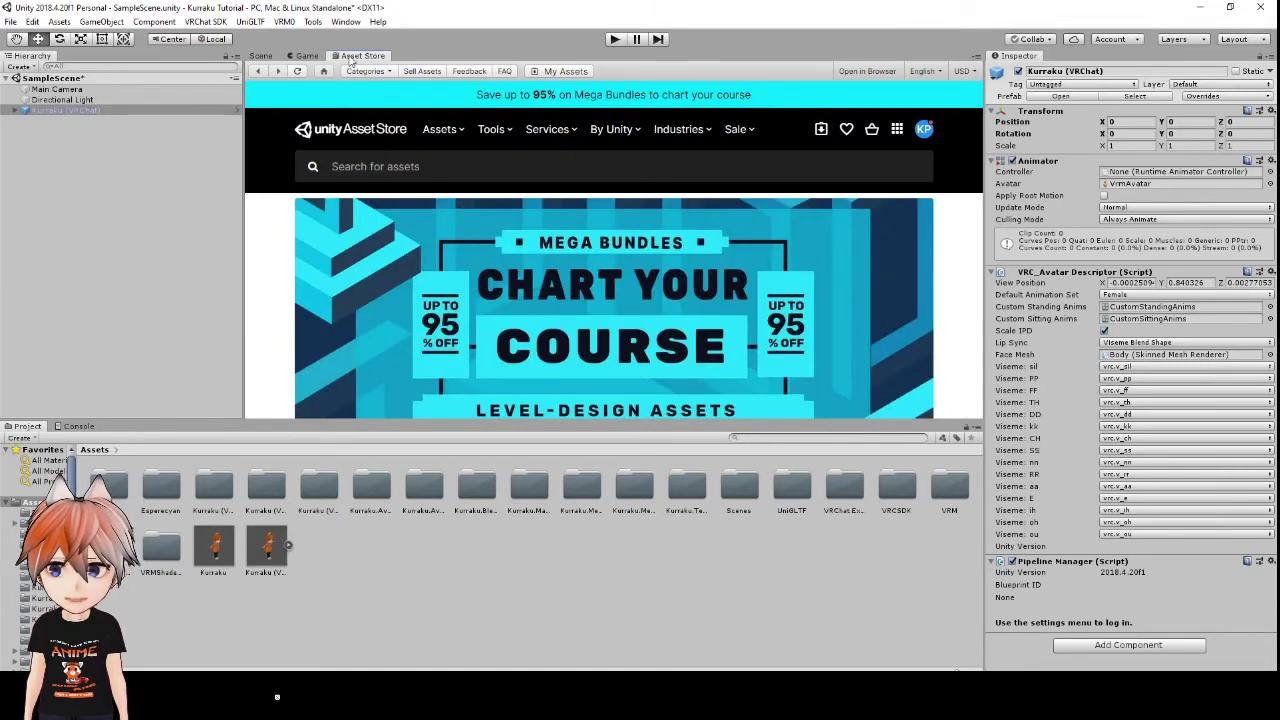
click(449, 165)
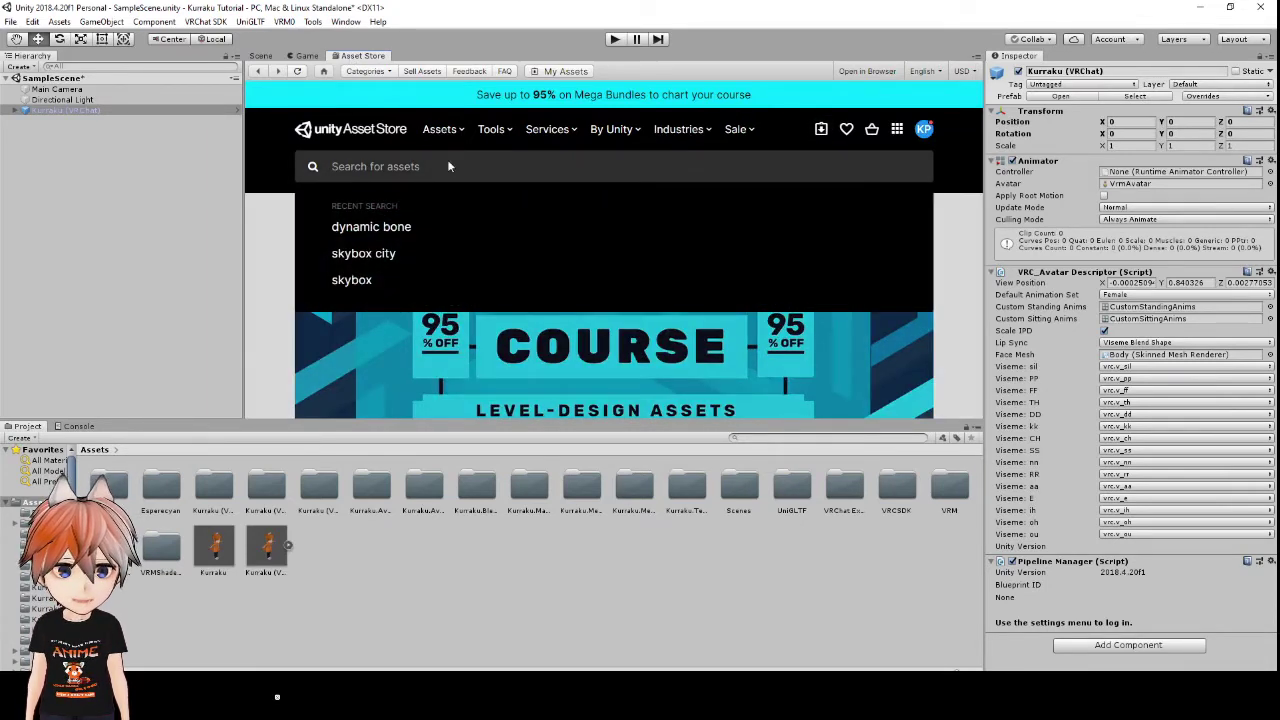
text(D)
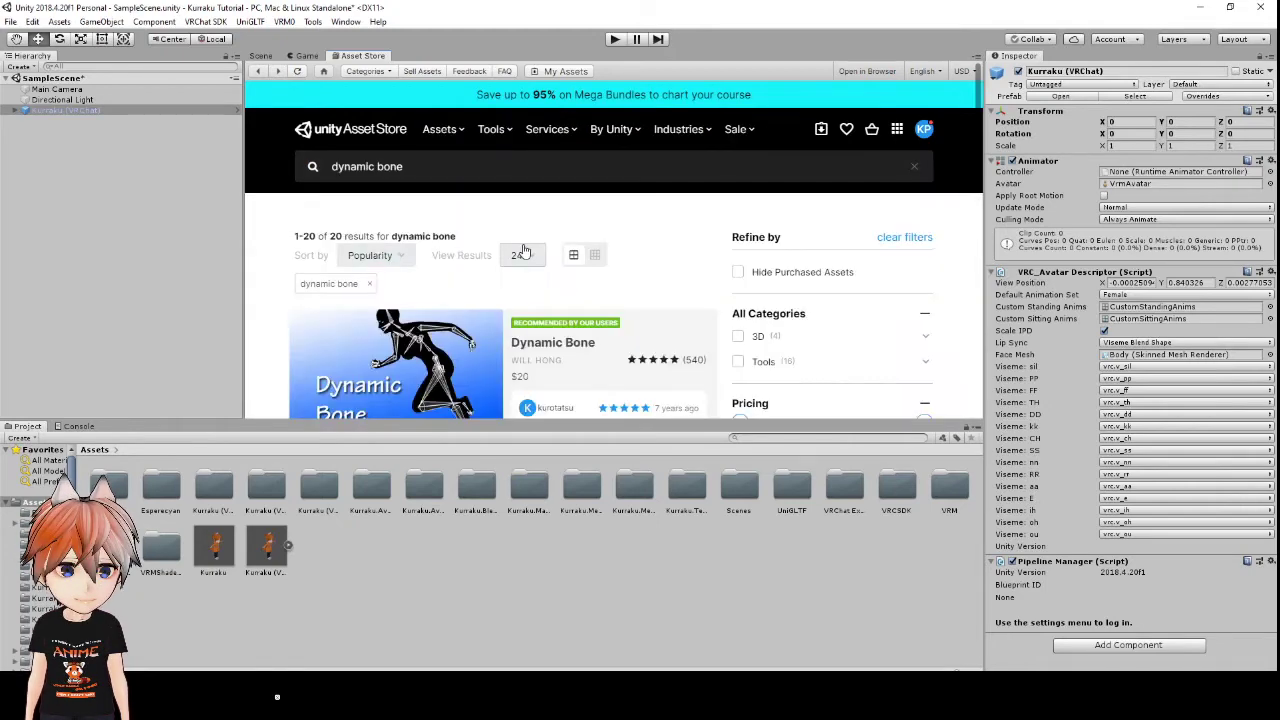
scroll(659, 306, down, 2)
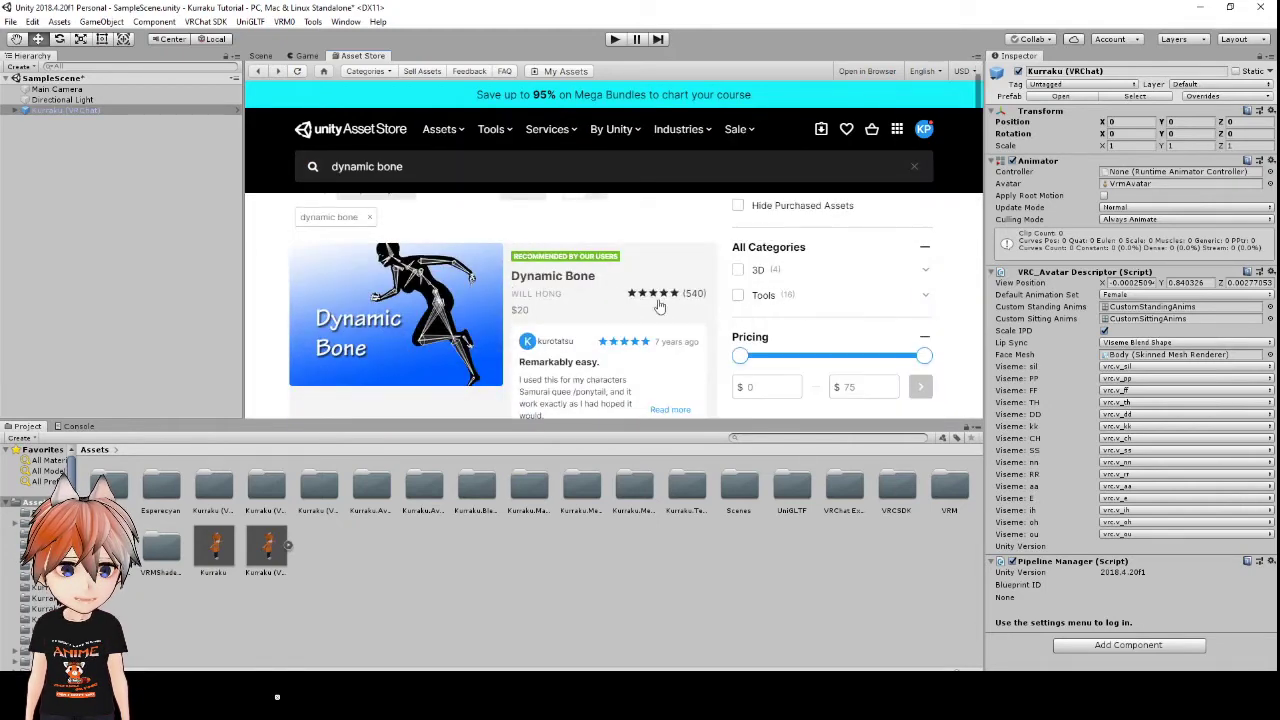
scroll(514, 314, up, 3)
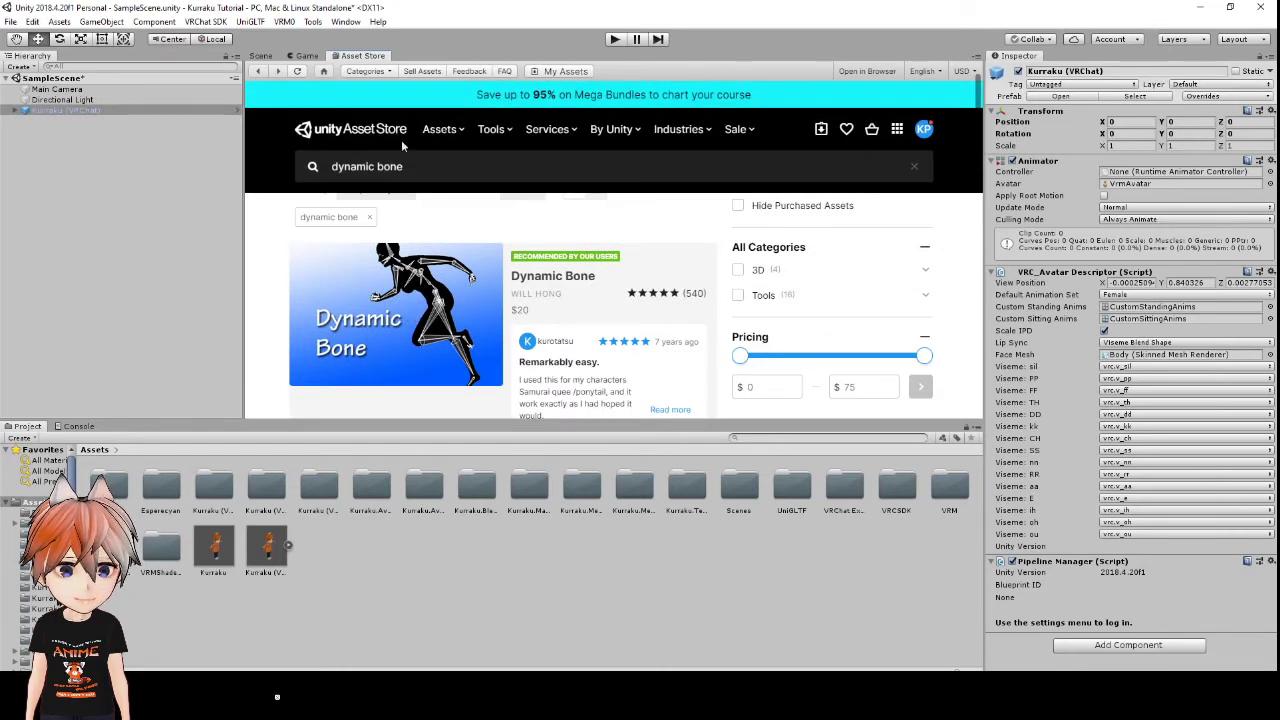
- Return to the Scene view and import the Dynamic Bone package with its Demo and Scripts files, leaving out ReadMe.txt
click(261, 56)
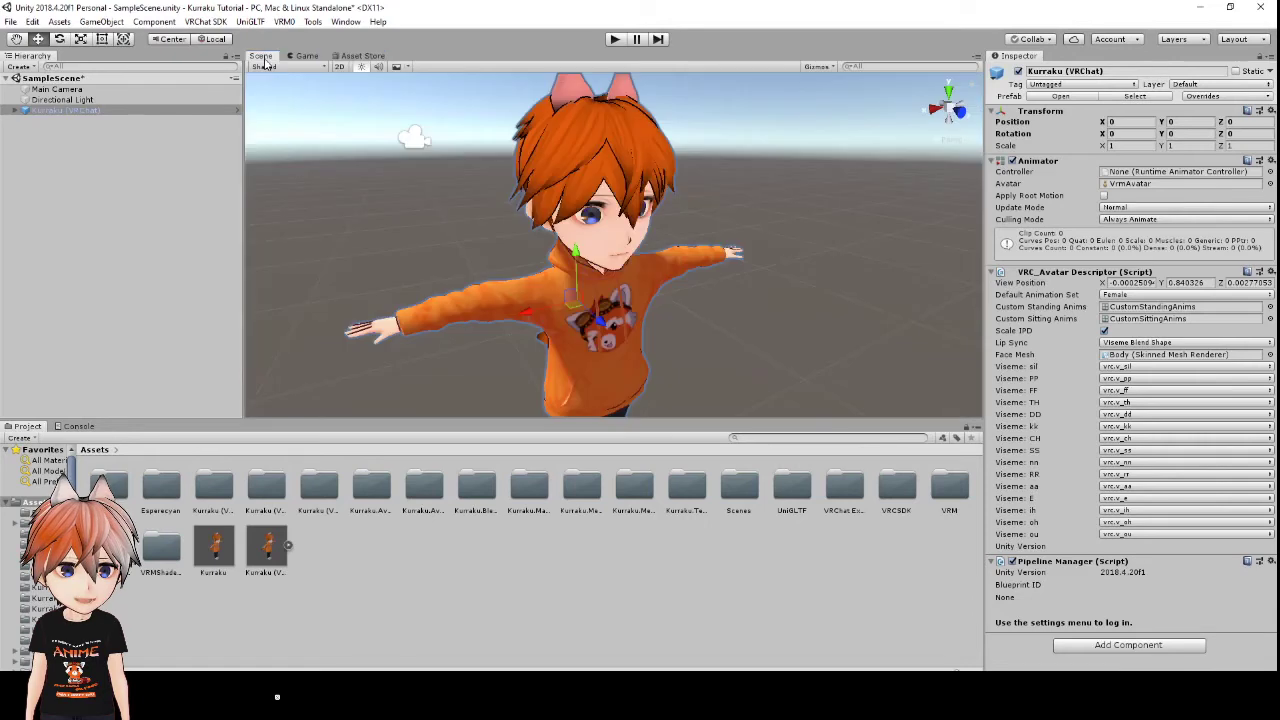
right_drag(546, 220, 590, 243)
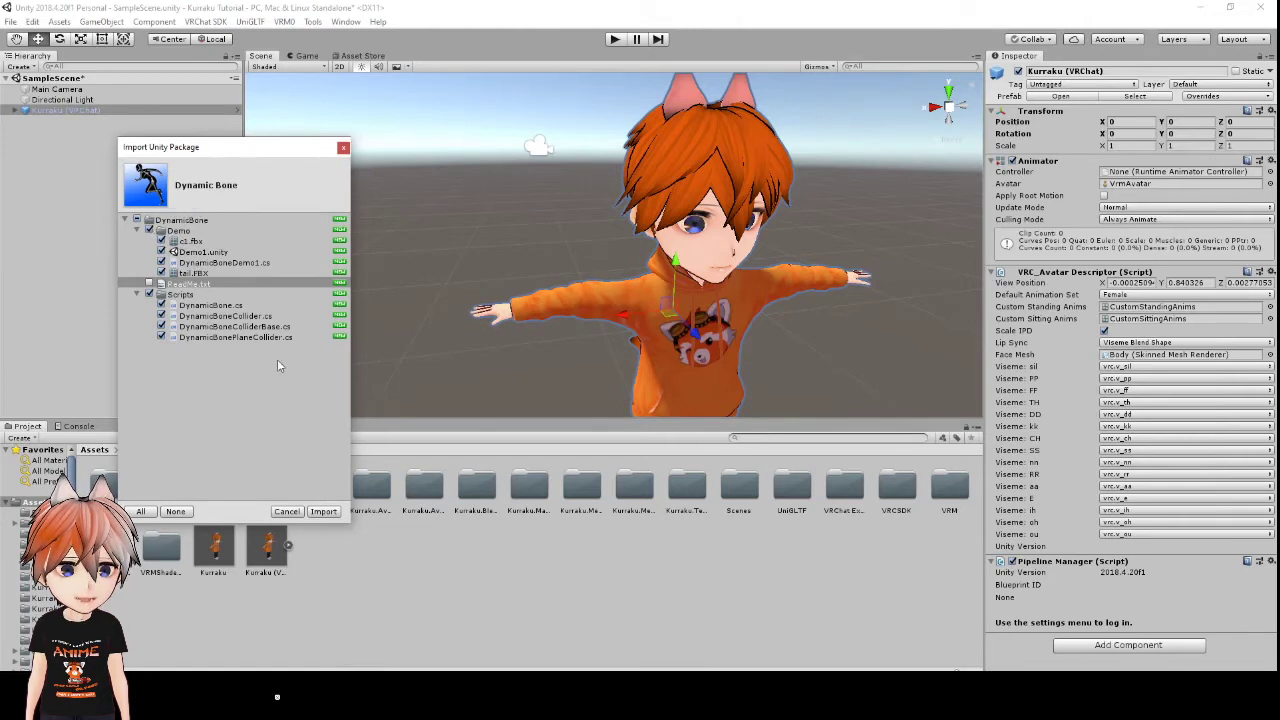
click(318, 512)
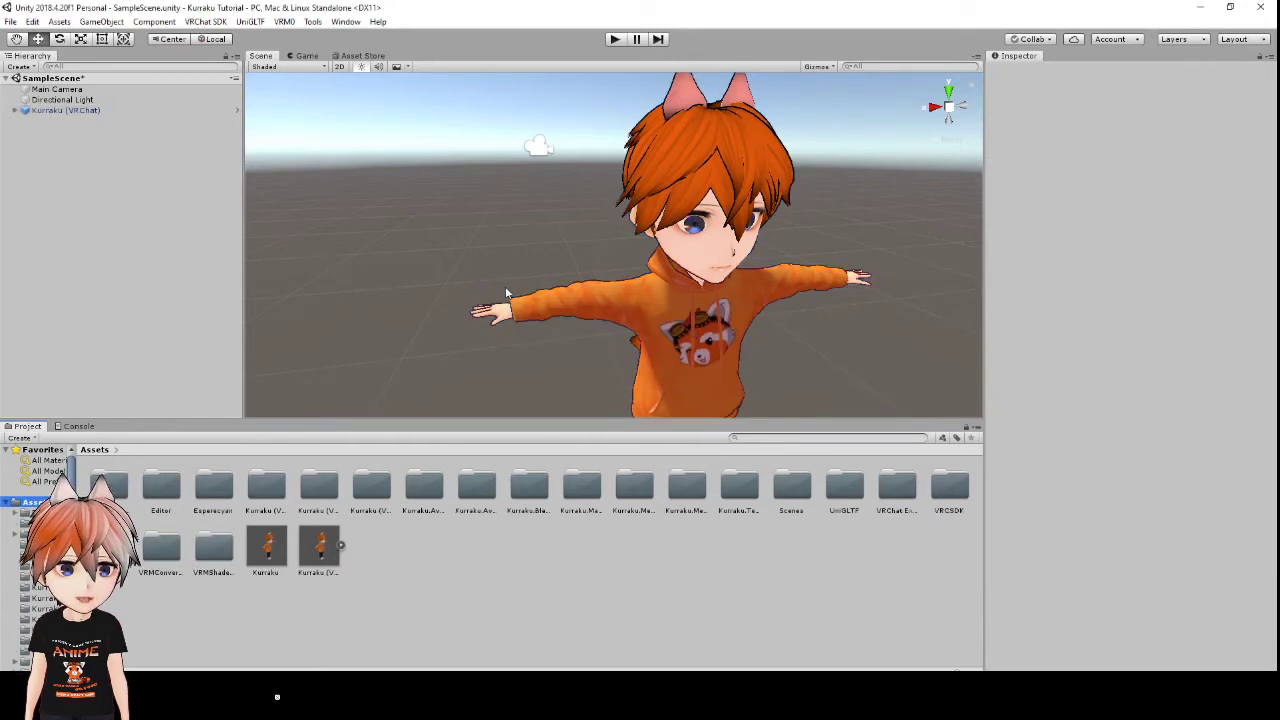
- Add a Dynamic Bone component to the Kurraku (VRChat) avatar
right_drag(557, 276, 644, 285)
middle_drag(655, 294, 638, 282)
right_drag(637, 287, 590, 280)
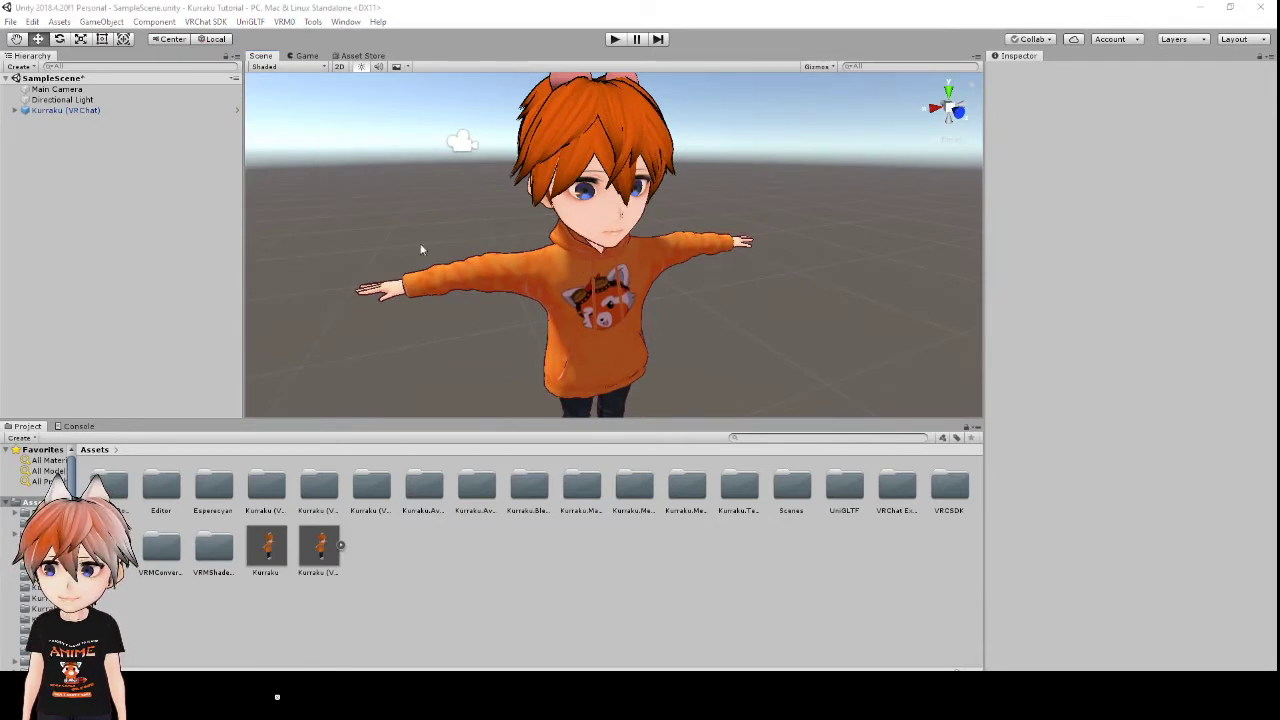
click(55, 110)
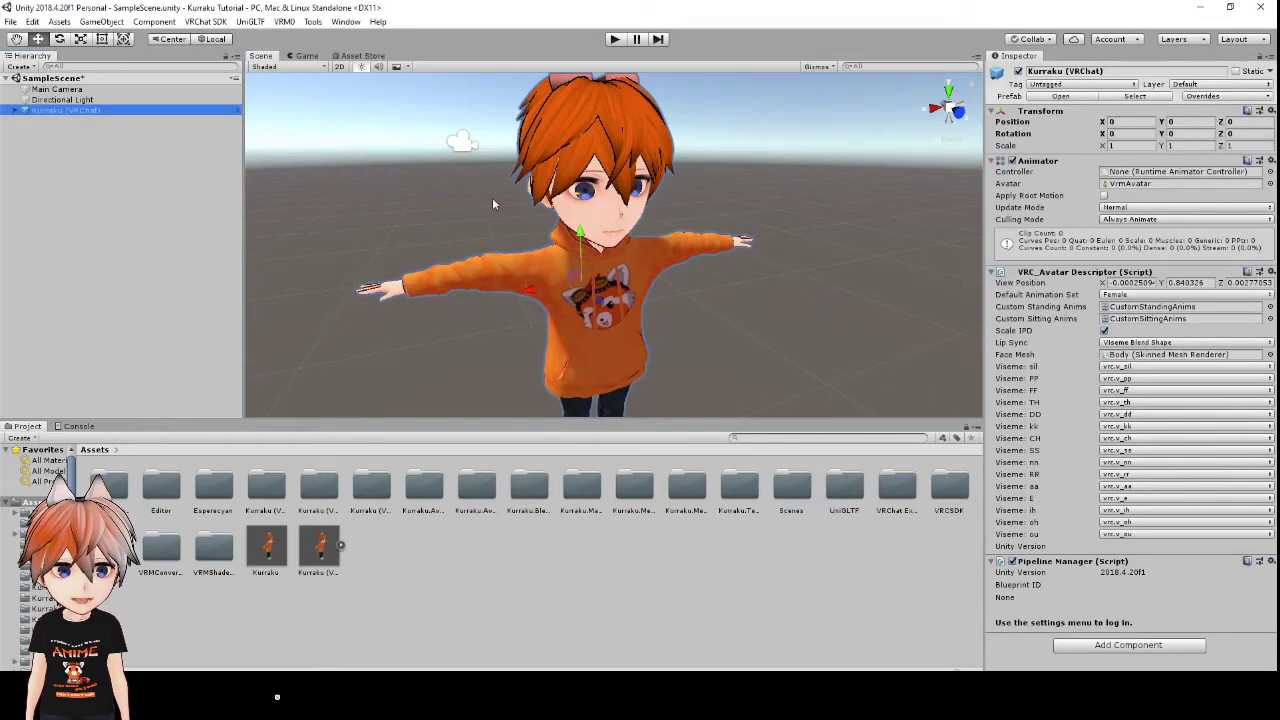
click(1090, 648)
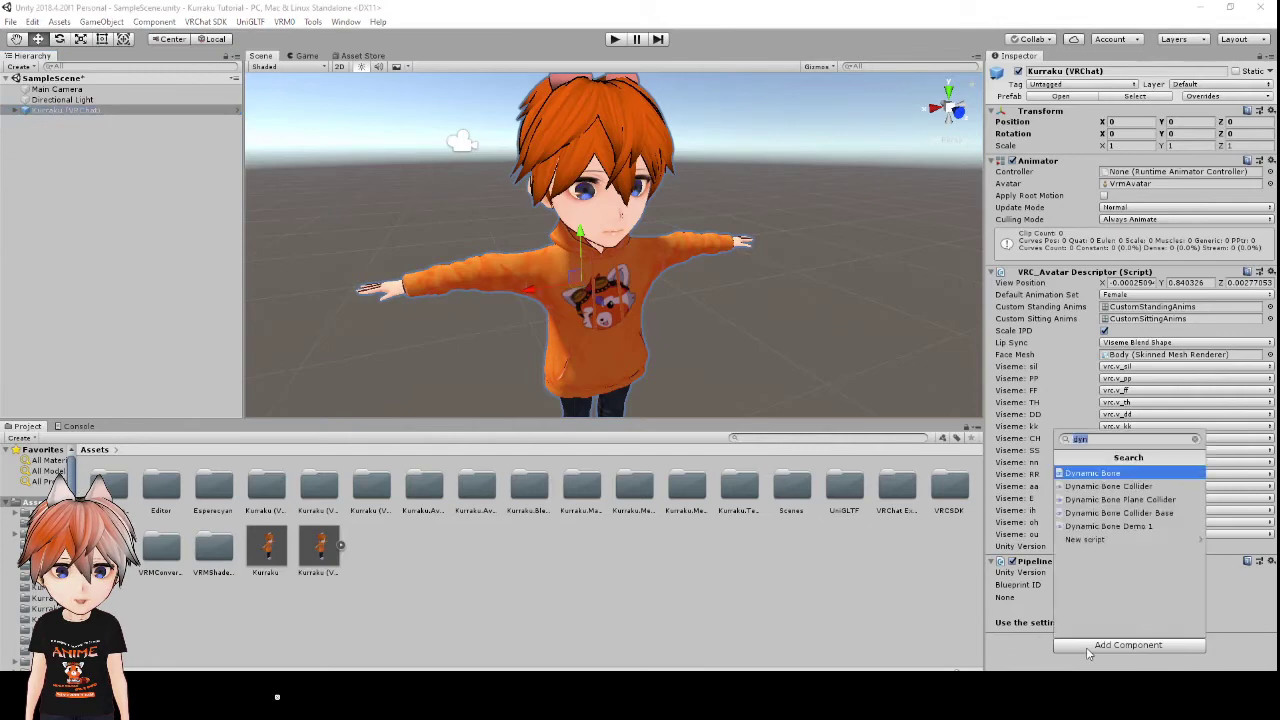
click(1112, 477)
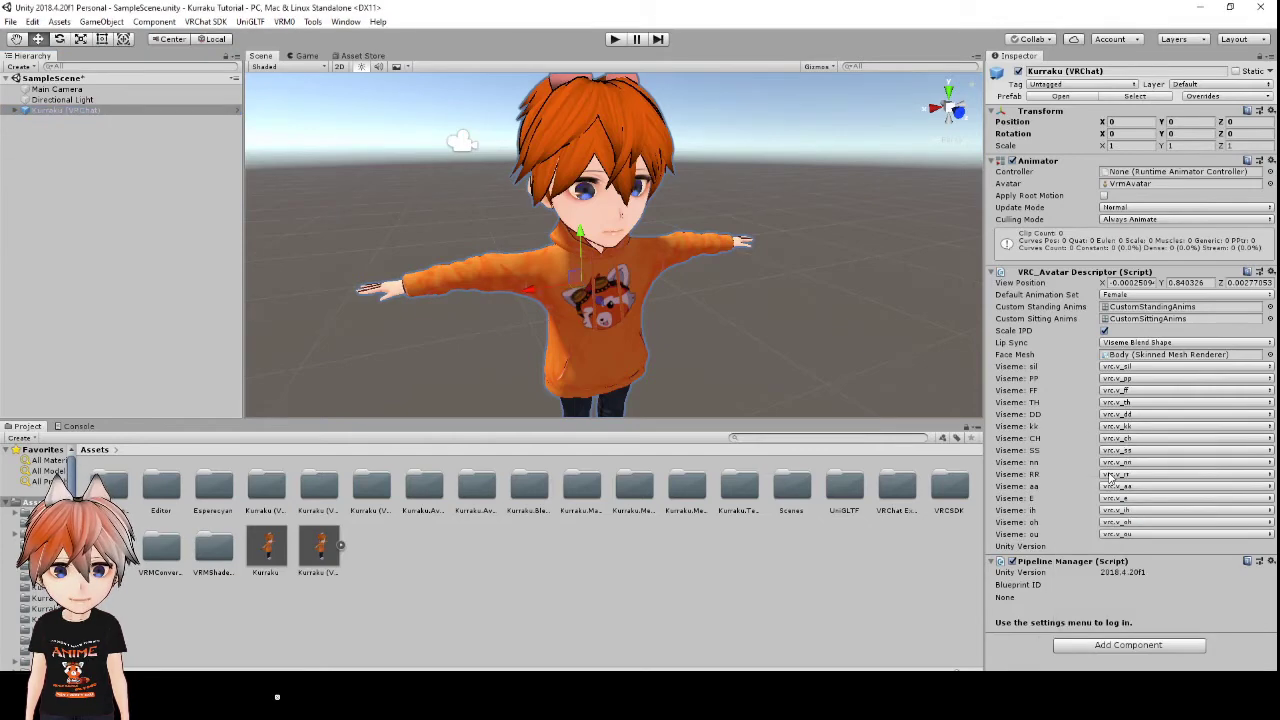
scroll(1090, 485, down, 5)
scroll(1088, 485, down, 3)
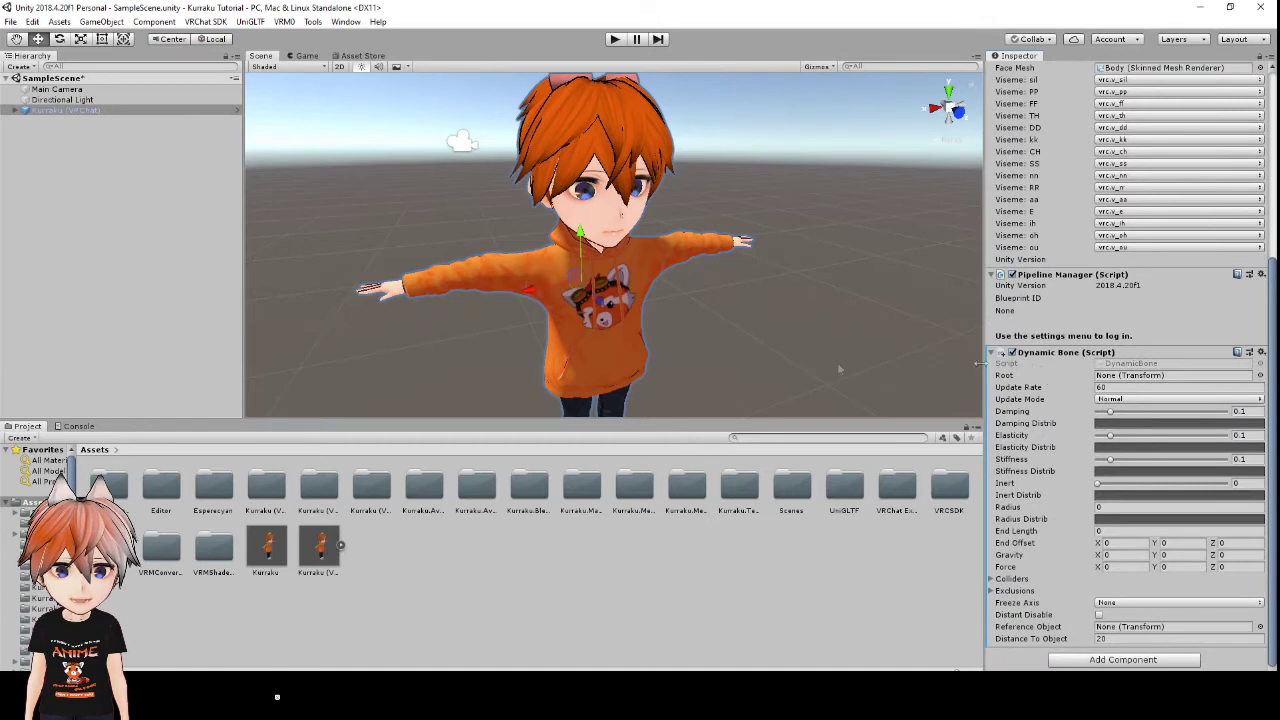
- Expand the avatar's bone hierarchy from Root through the spine and neck down to J_Bip_C_Head, and reselect Kurraku (VRChat)
click(20, 111)
click(17, 111)
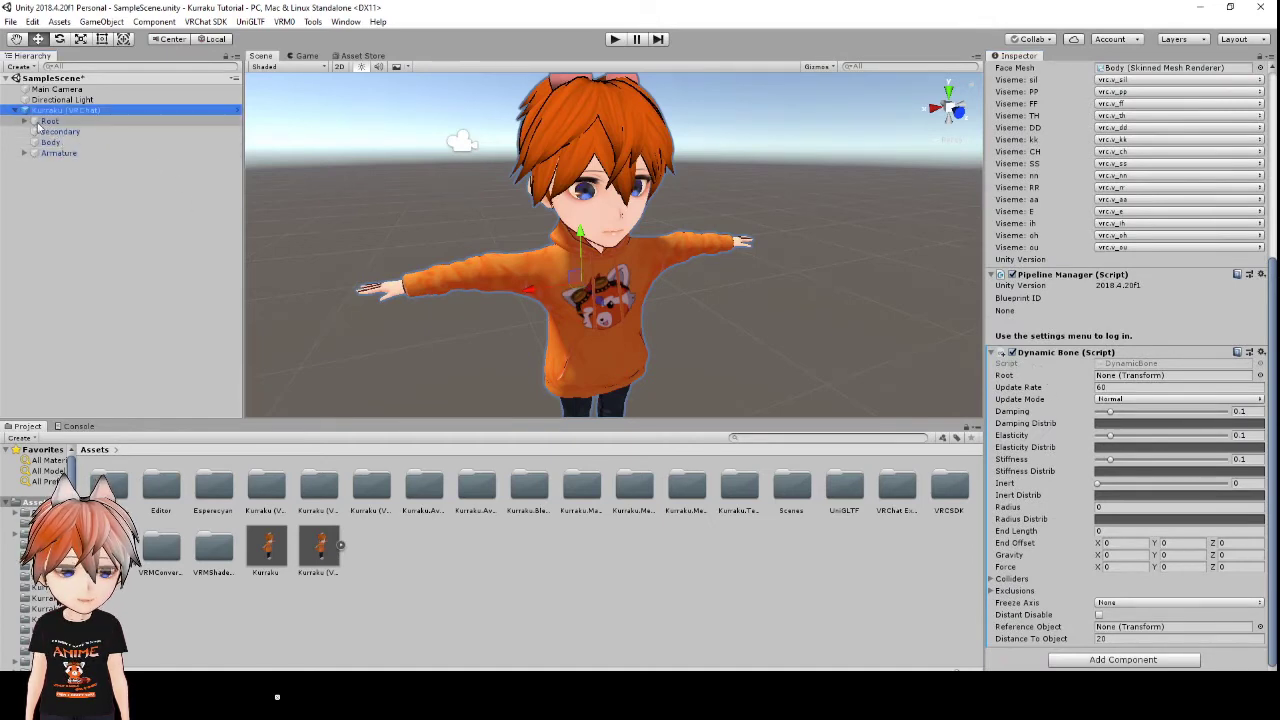
click(24, 121)
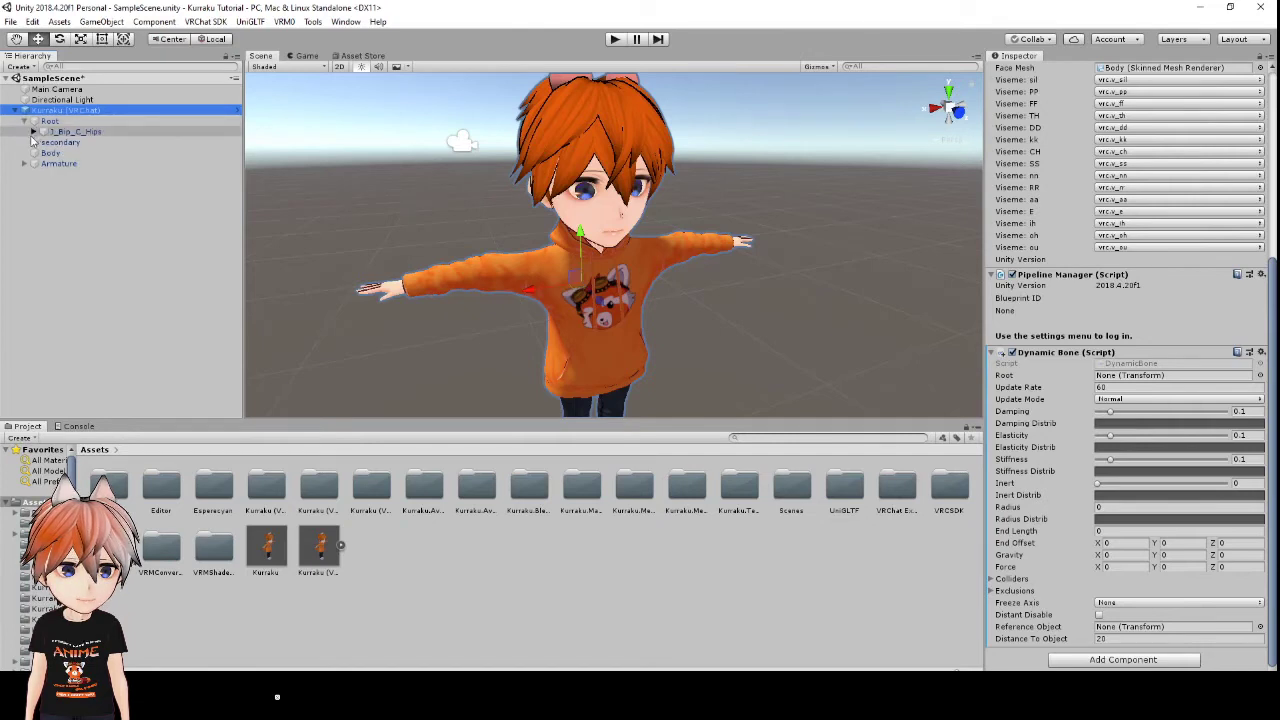
click(35, 132)
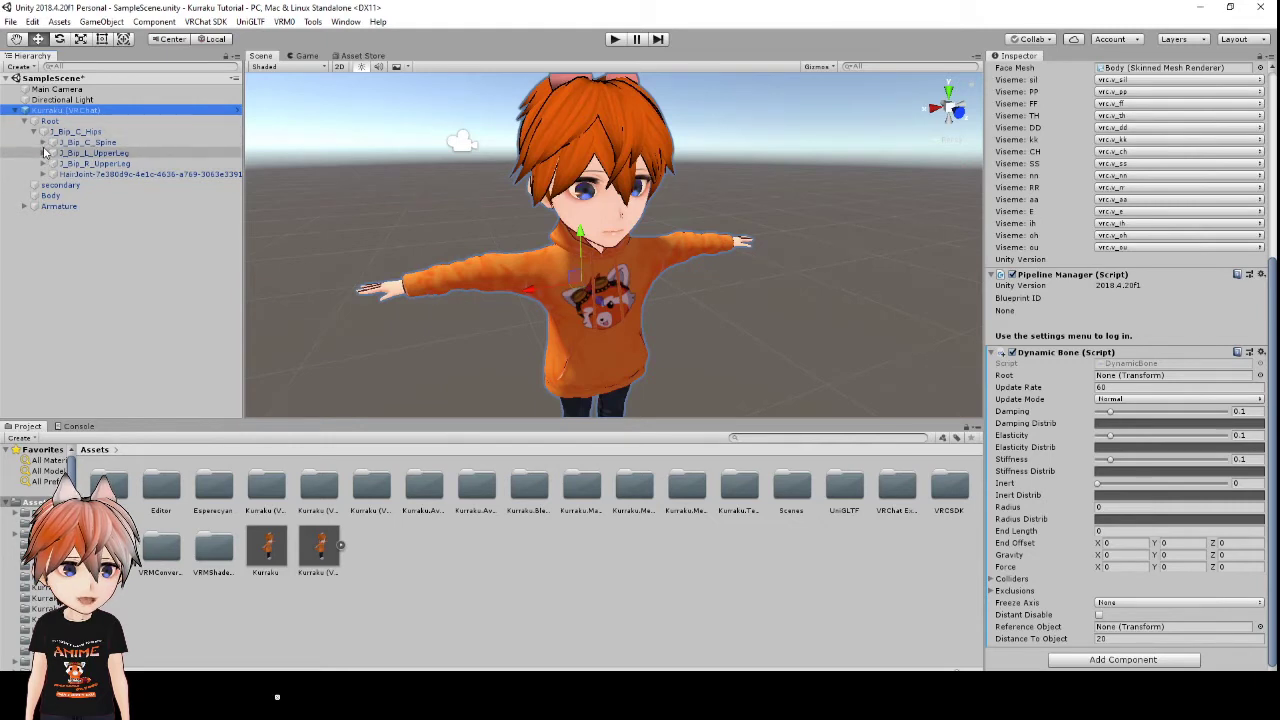
click(43, 142)
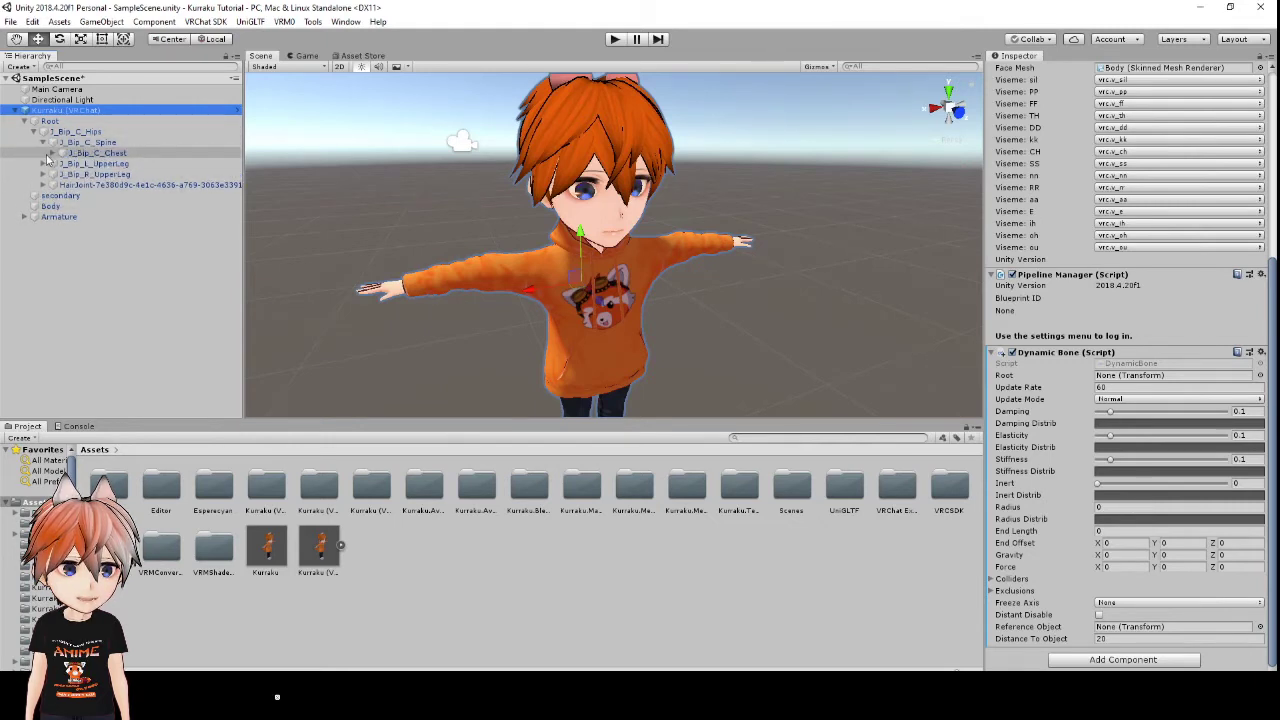
click(52, 153)
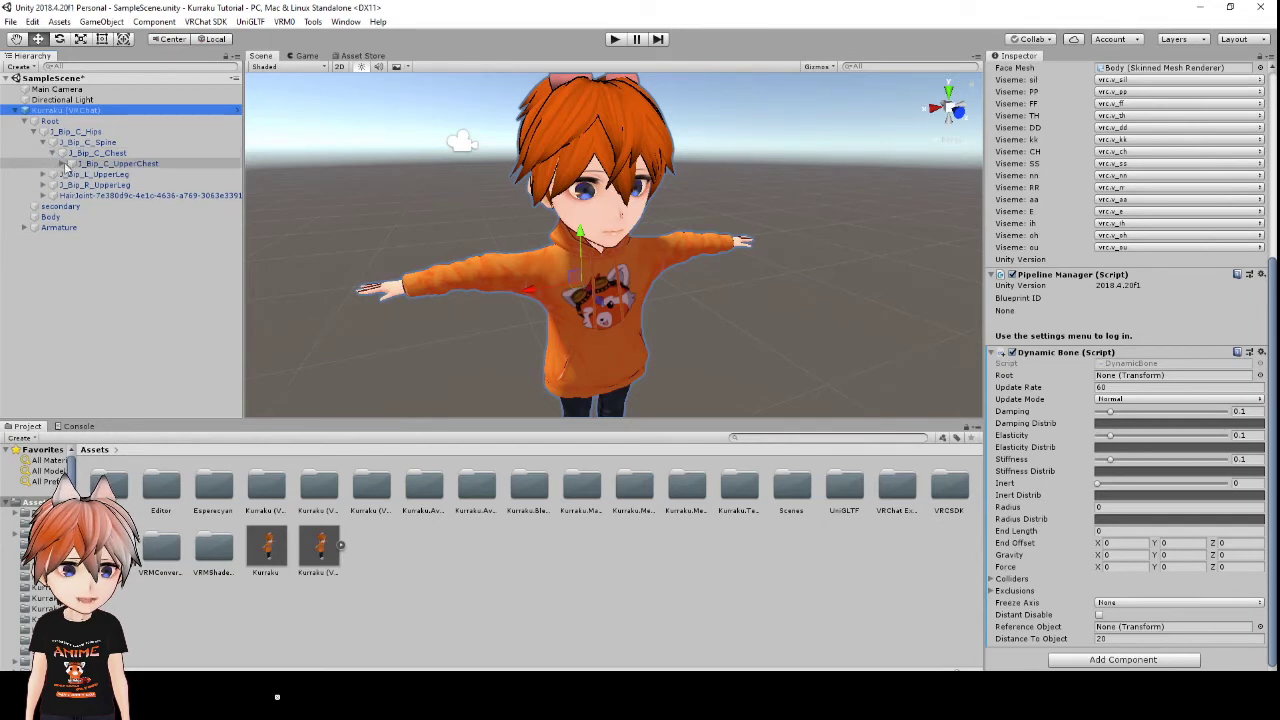
click(66, 164)
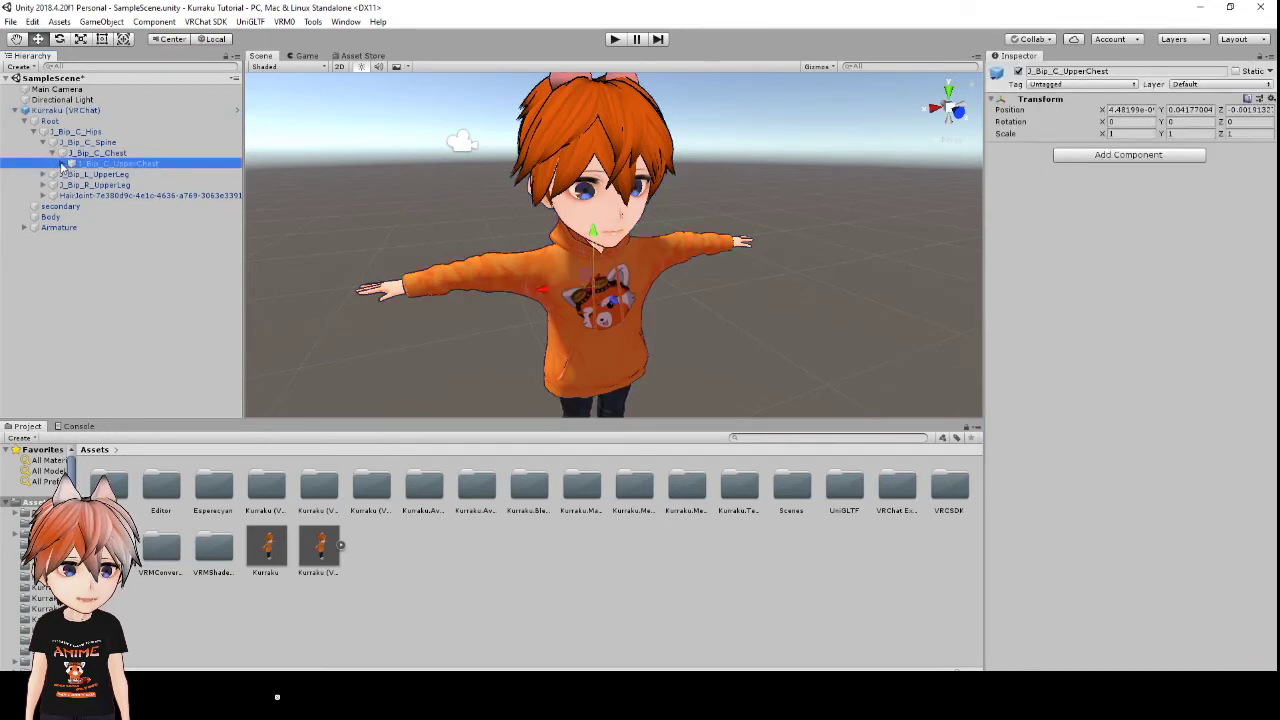
click(62, 164)
click(71, 206)
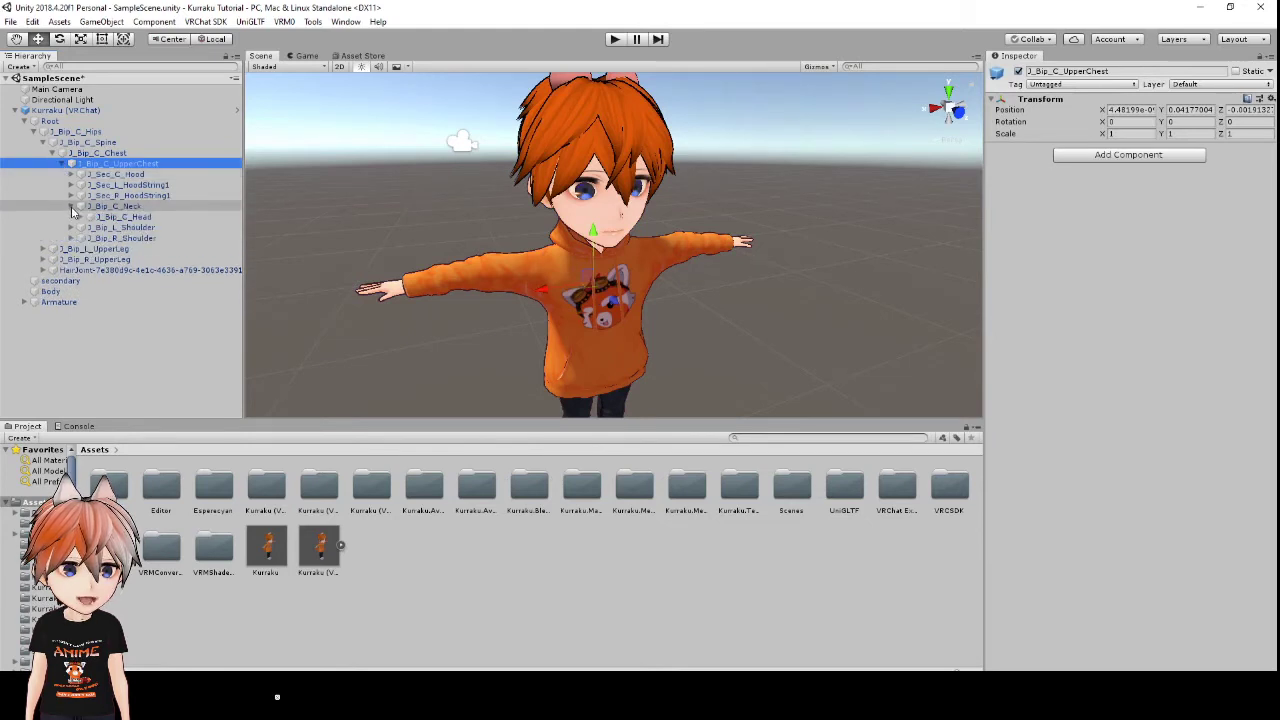
click(44, 112)
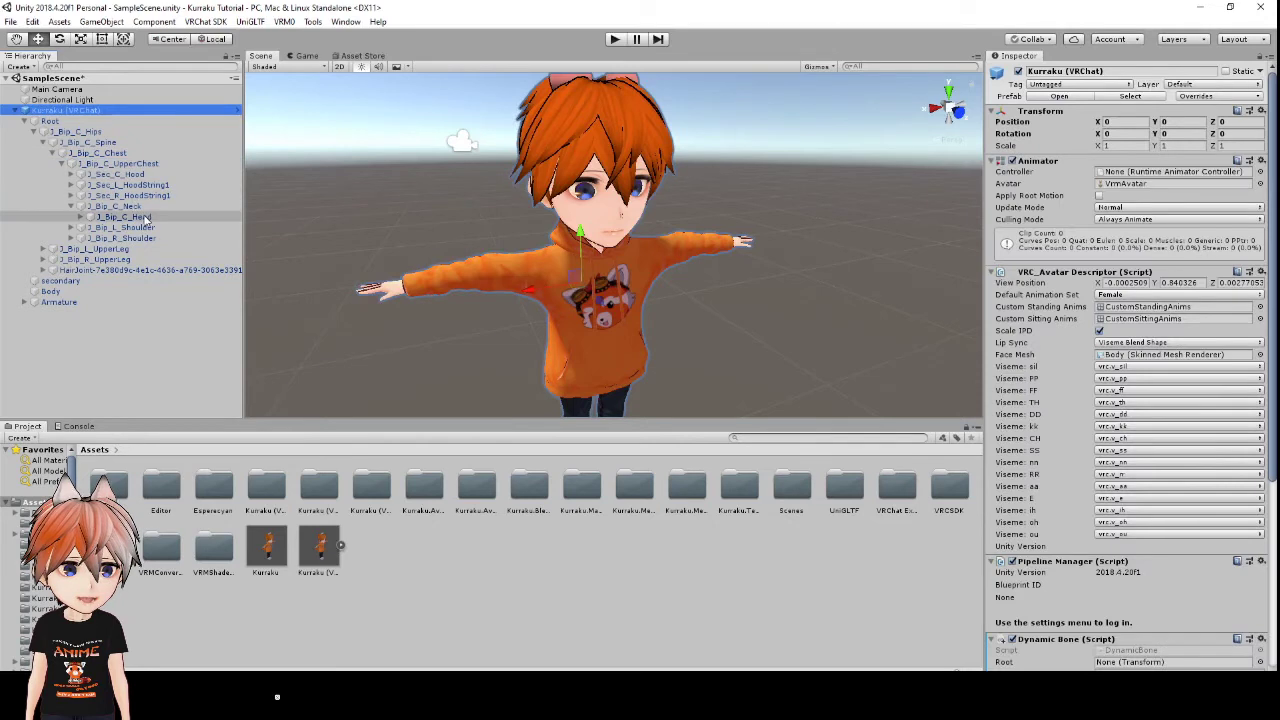
- Assign J_Bip_C_Head as the Root of the avatar's Dynamic Bone component
drag(145, 220, 1134, 666)
scroll(1110, 585, down, 7)
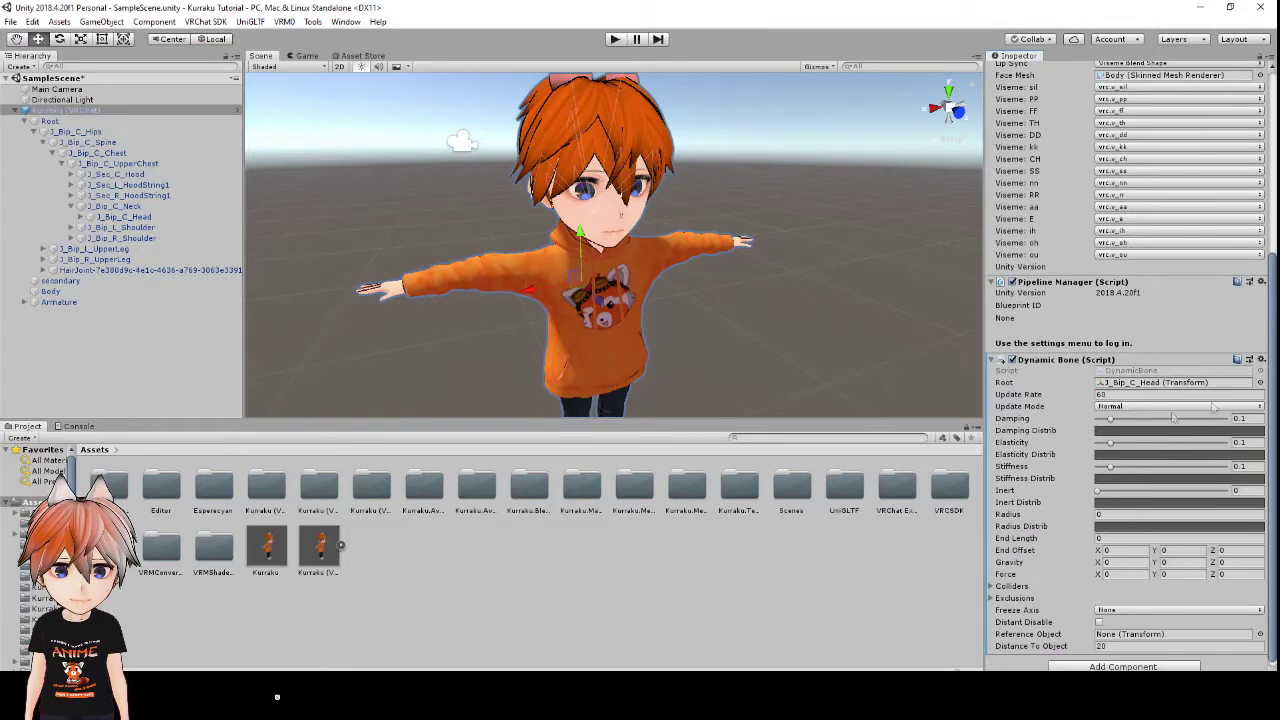
alt+drag(722, 253, 683, 165)
middle_drag(683, 165, 688, 255)
alt+drag(755, 303, 620, 248)
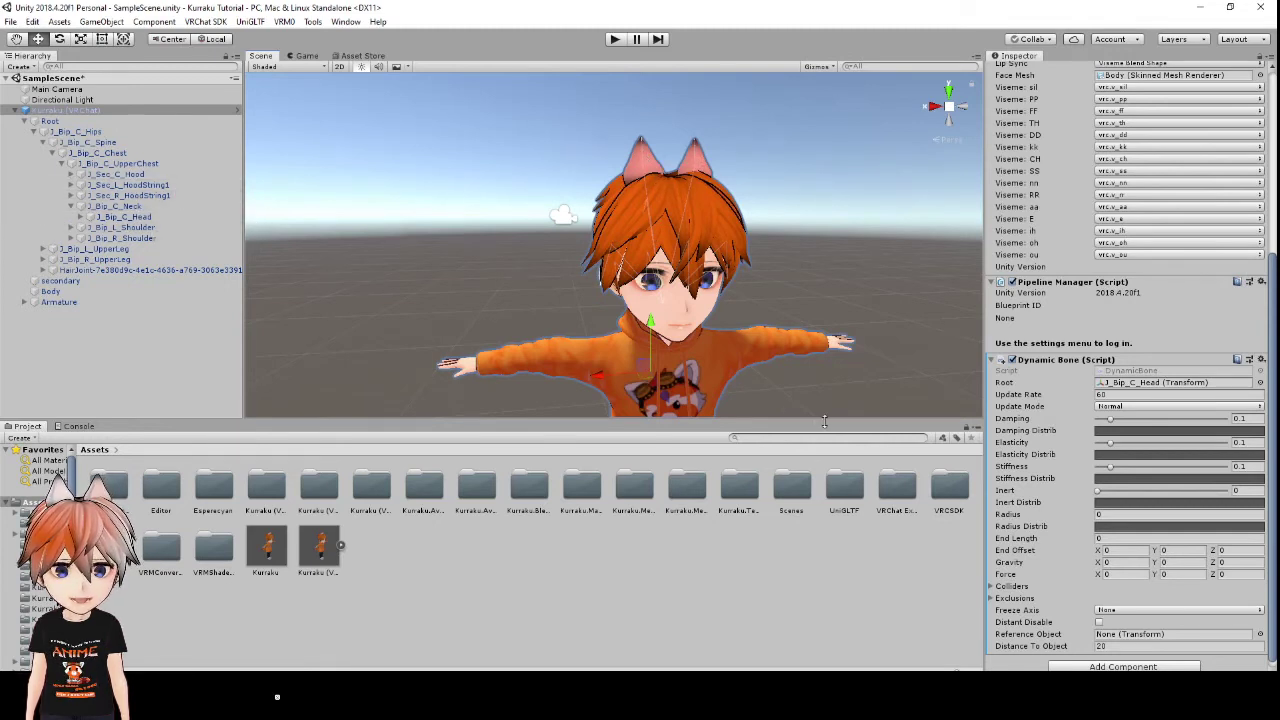
scroll(1034, 450, down, 1)
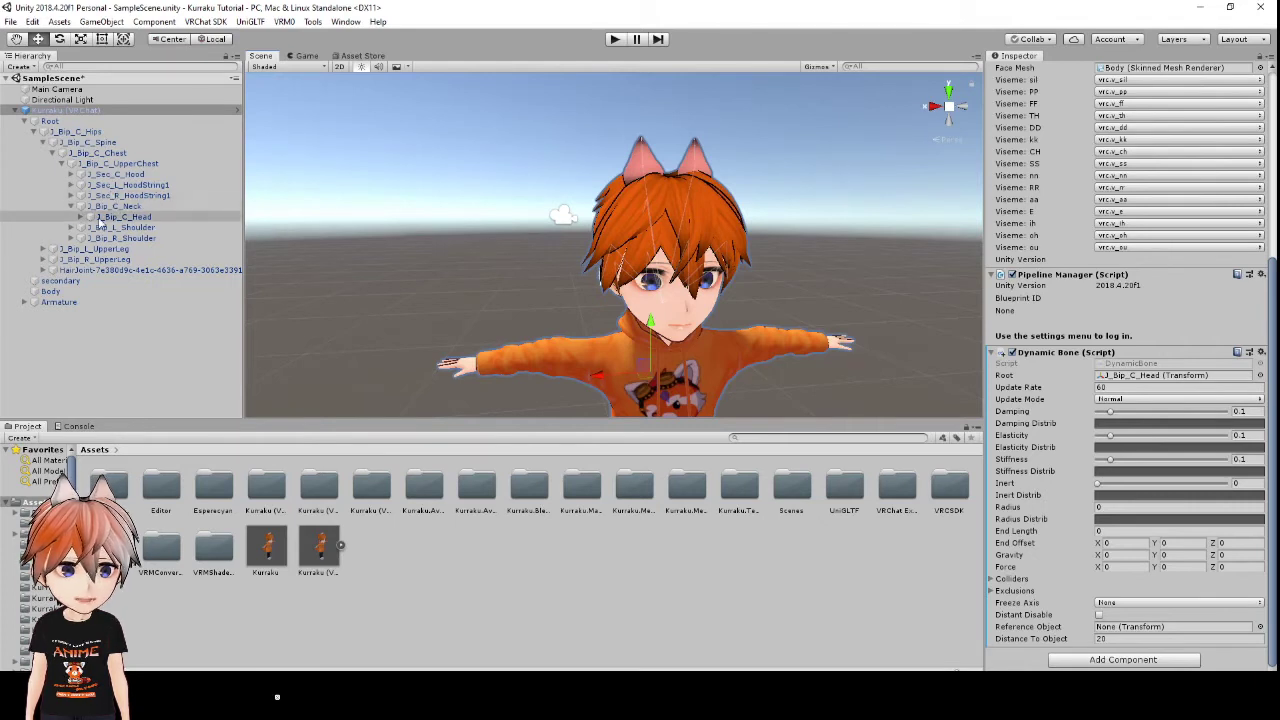
- Expand J_Bip_C_Head and inspect its last two HairJoint bones to identify which ones control the cat ears
click(81, 217)
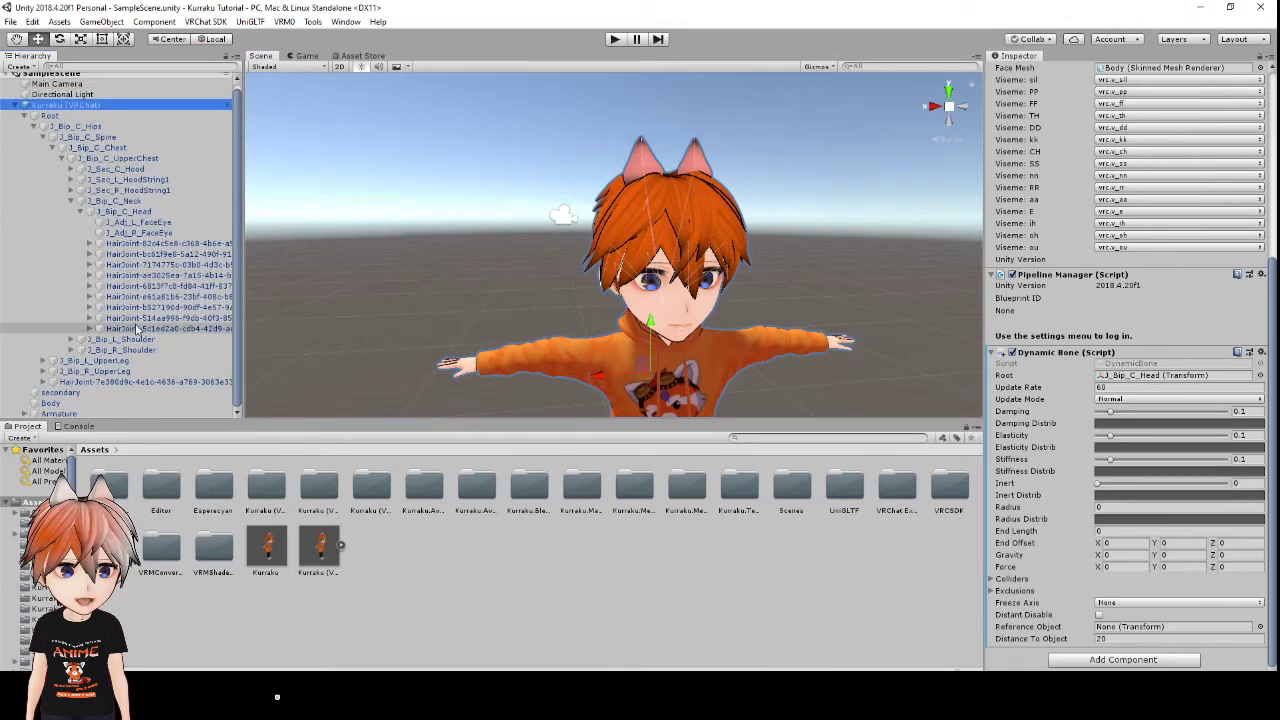
click(131, 328)
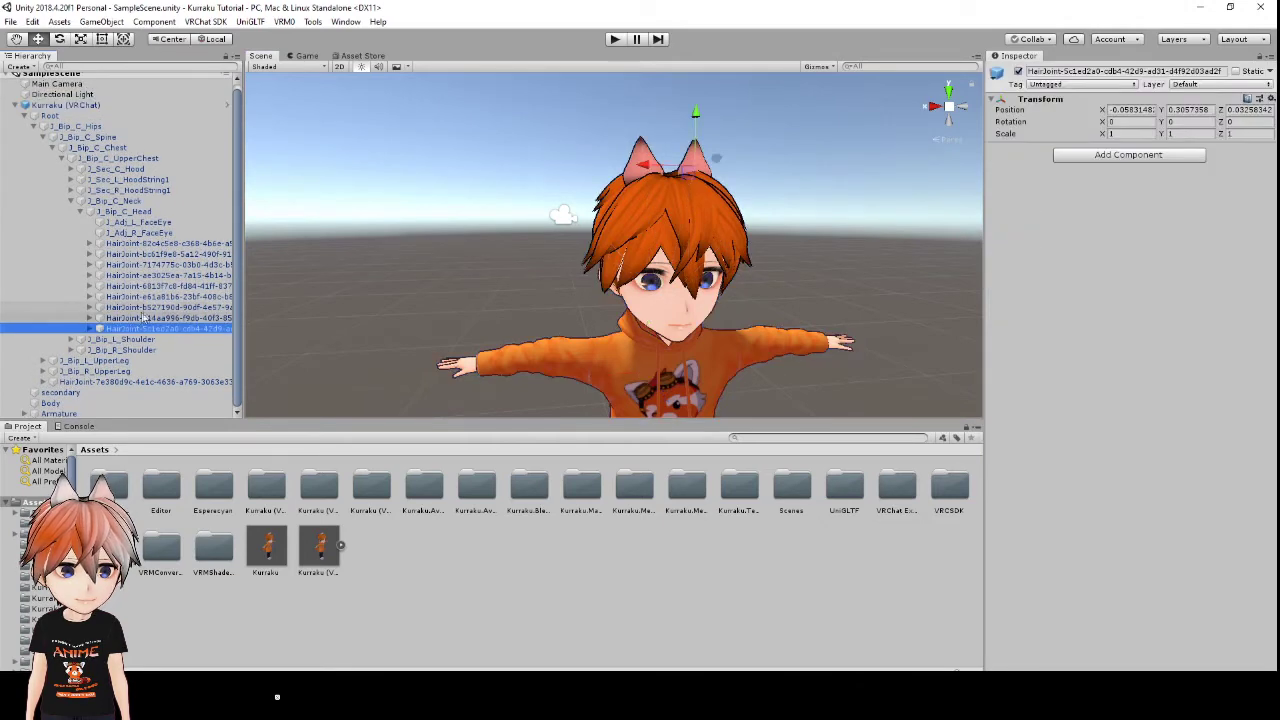
click(144, 318)
click(144, 328)
click(145, 319)
click(146, 329)
click(146, 319)
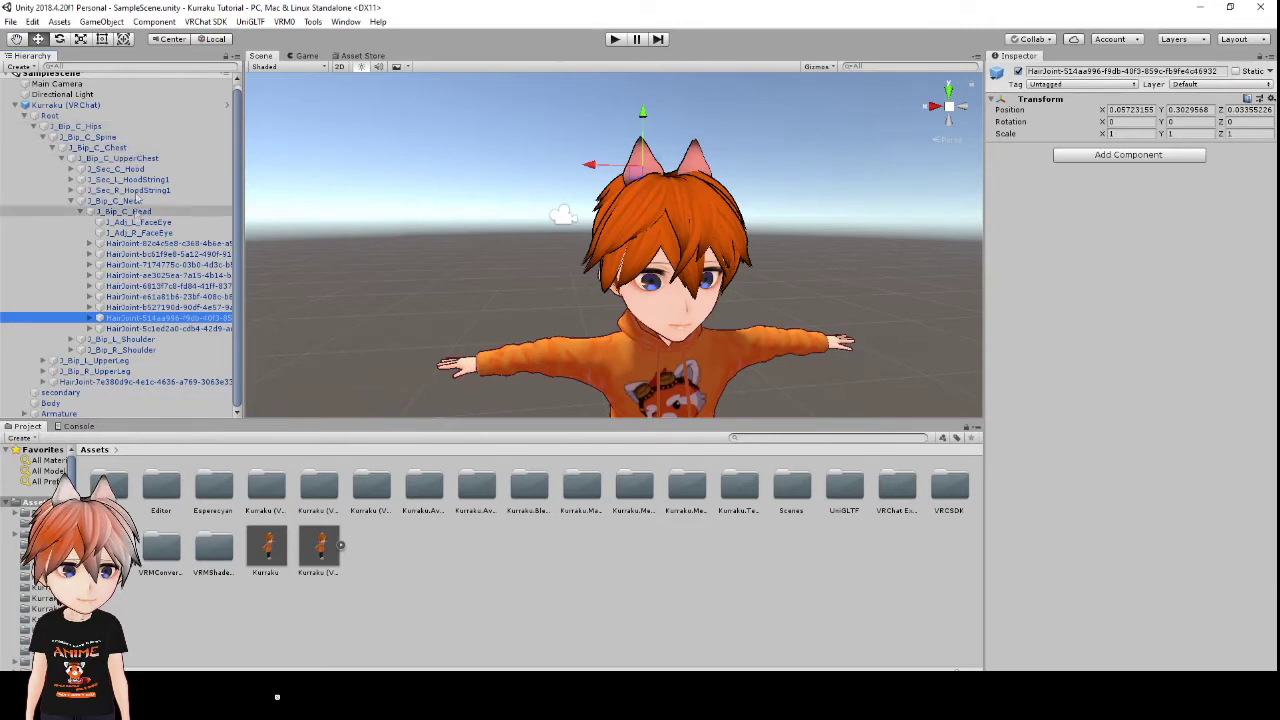
- Reselect Kurraku (VRChat) and set the Dynamic Bone Exclusions size to 4
click(65, 105)
scroll(1155, 510, down, 2)
scroll(1155, 510, down, 3)
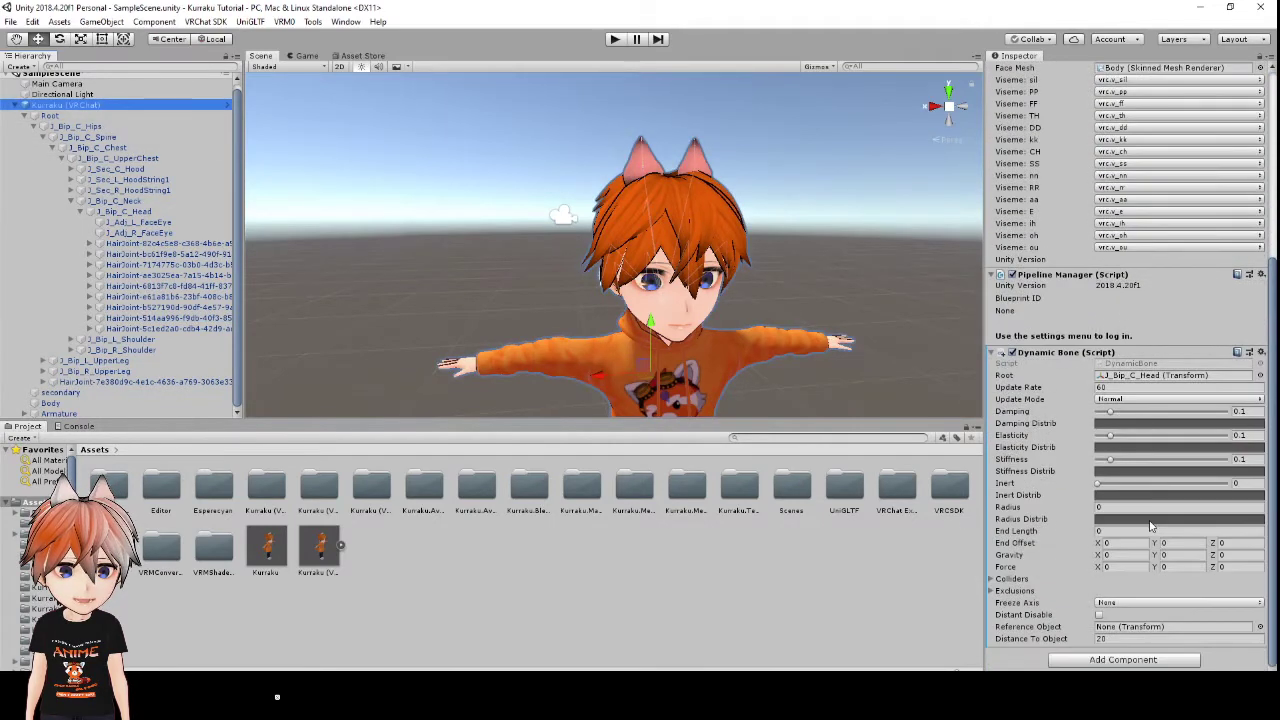
click(993, 591)
click(1128, 602)
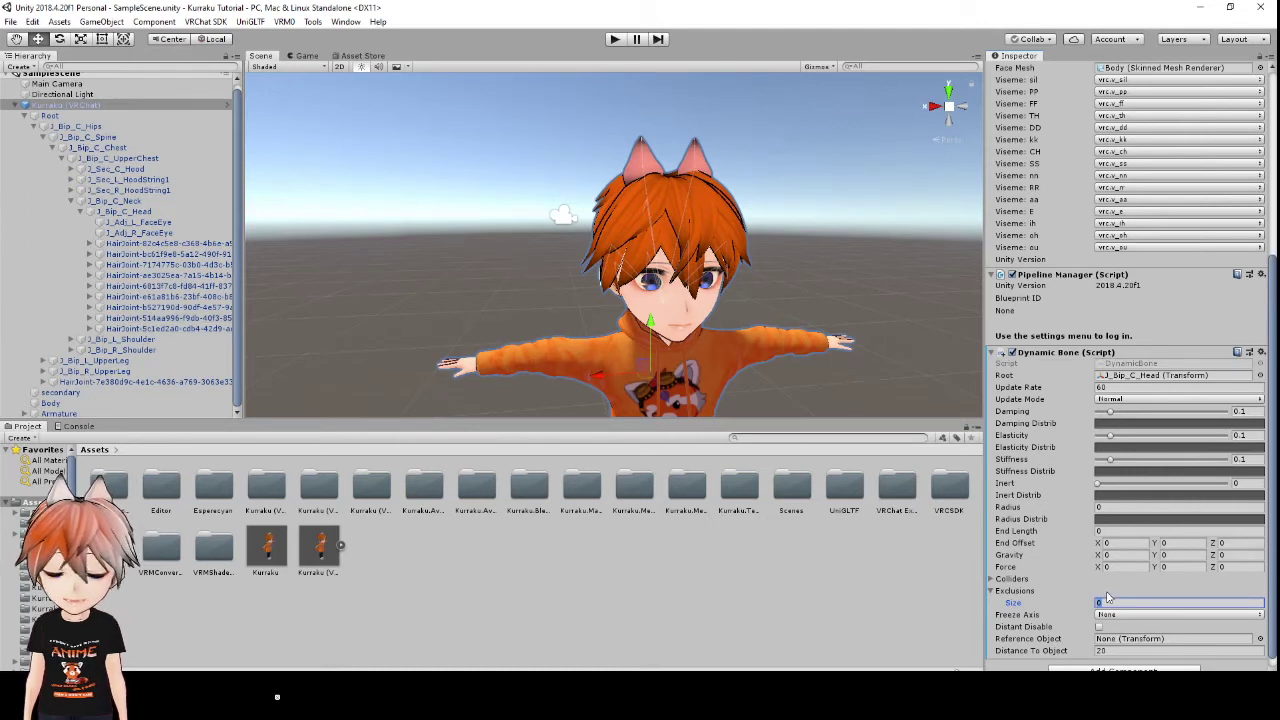
key(Return)
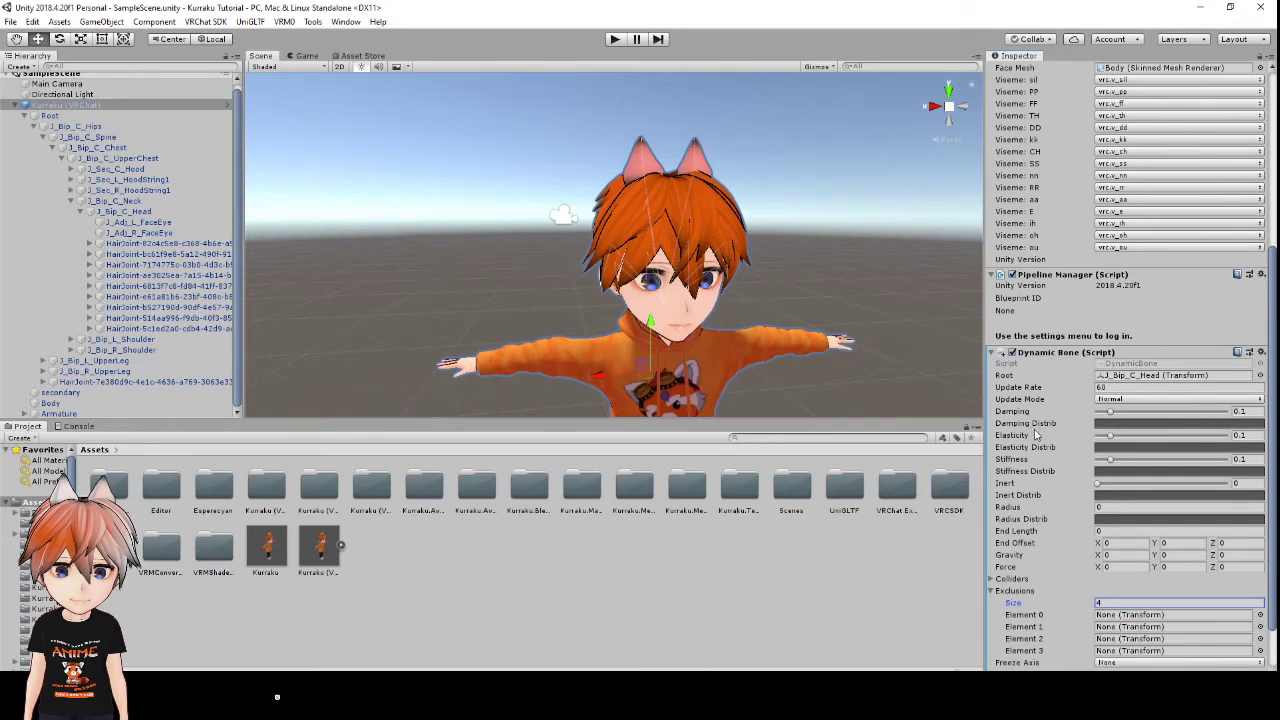
scroll(1148, 540, down, 2)
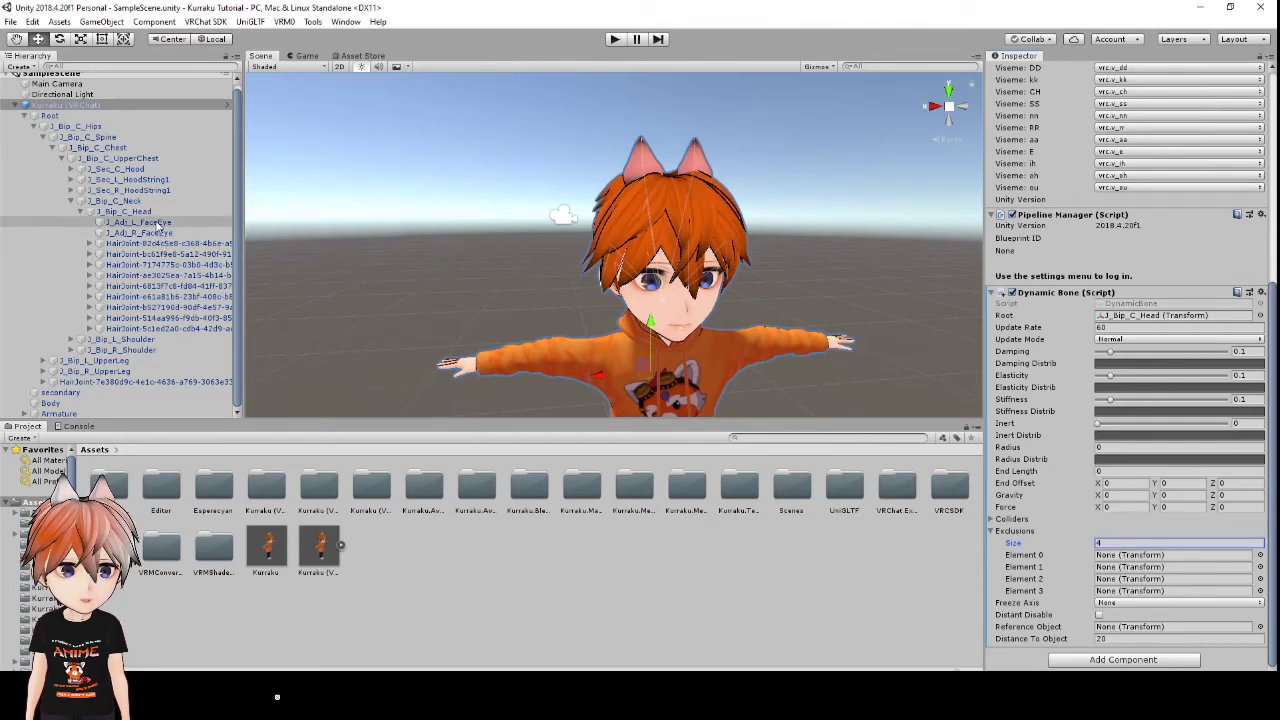
- Fill the four exclusions with J_Adj_L_FaceEye, J_Adj_R_FaceEye and the two ear bones, HairJoint-514aa996 and HairJoint-5c1ed2a0
drag(157, 226, 1150, 555)
drag(171, 233, 1140, 570)
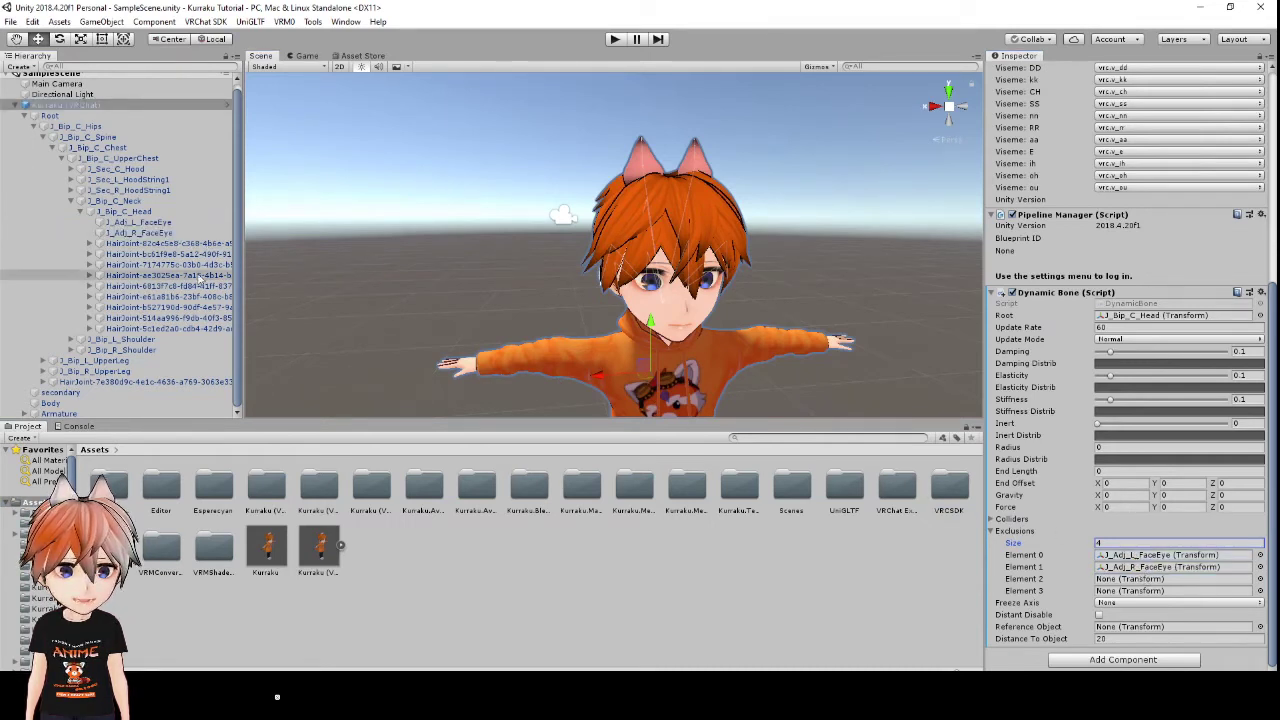
drag(978, 538, 1109, 580)
drag(195, 334, 1127, 598)
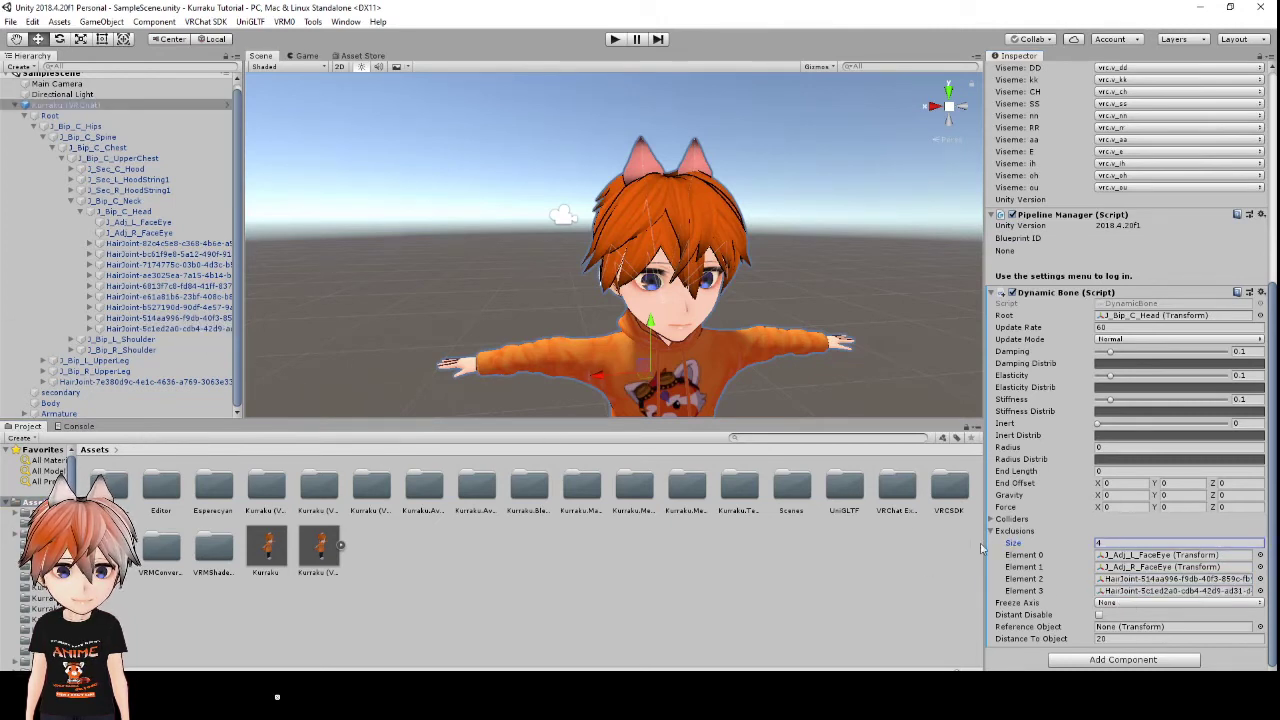
- Enter Play mode, return to the Scene view, and move the avatar sideways to test the hair physics
right_drag(717, 229, 882, 259)
middle_drag(530, 258, 592, 267)
right_drag(592, 267, 810, 323)
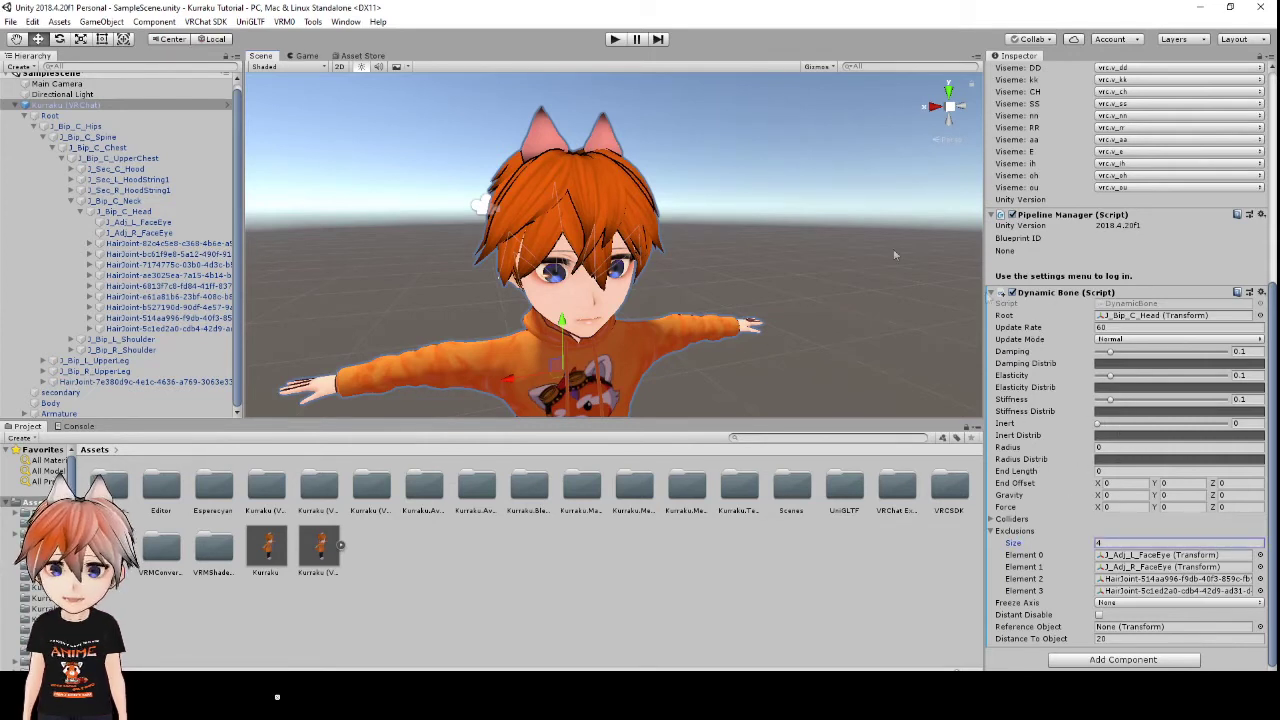
click(612, 46)
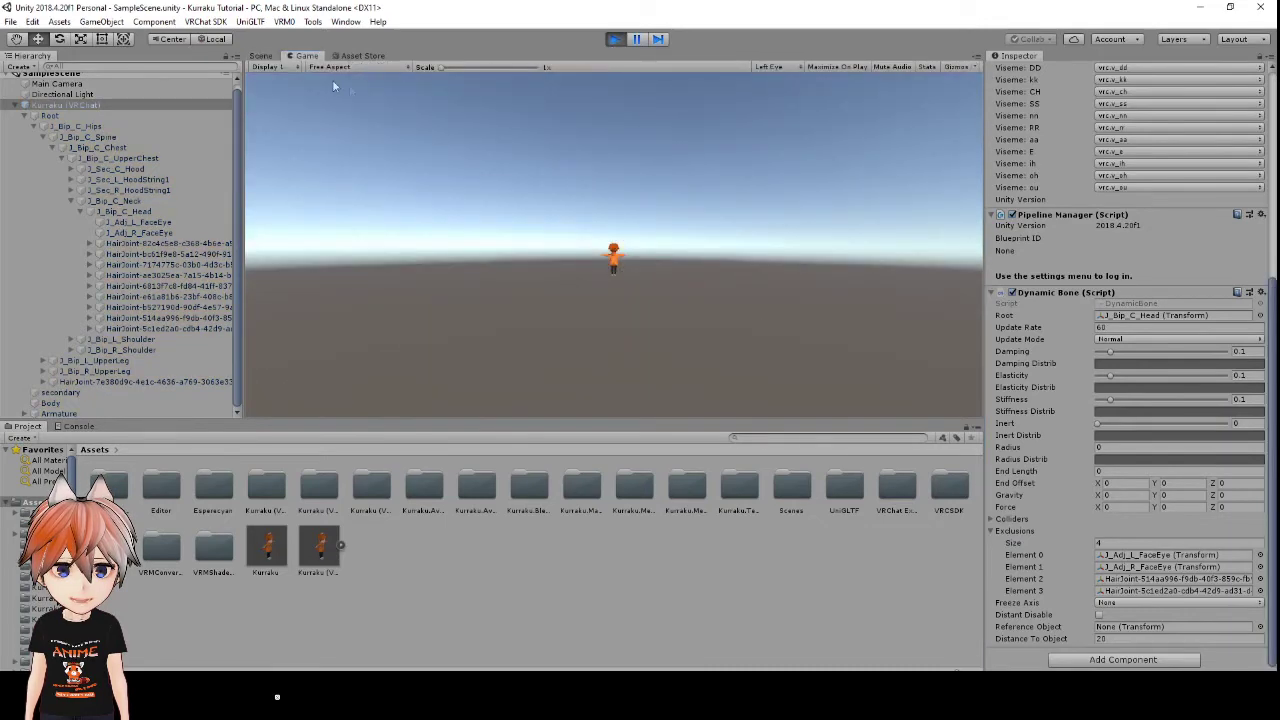
click(264, 56)
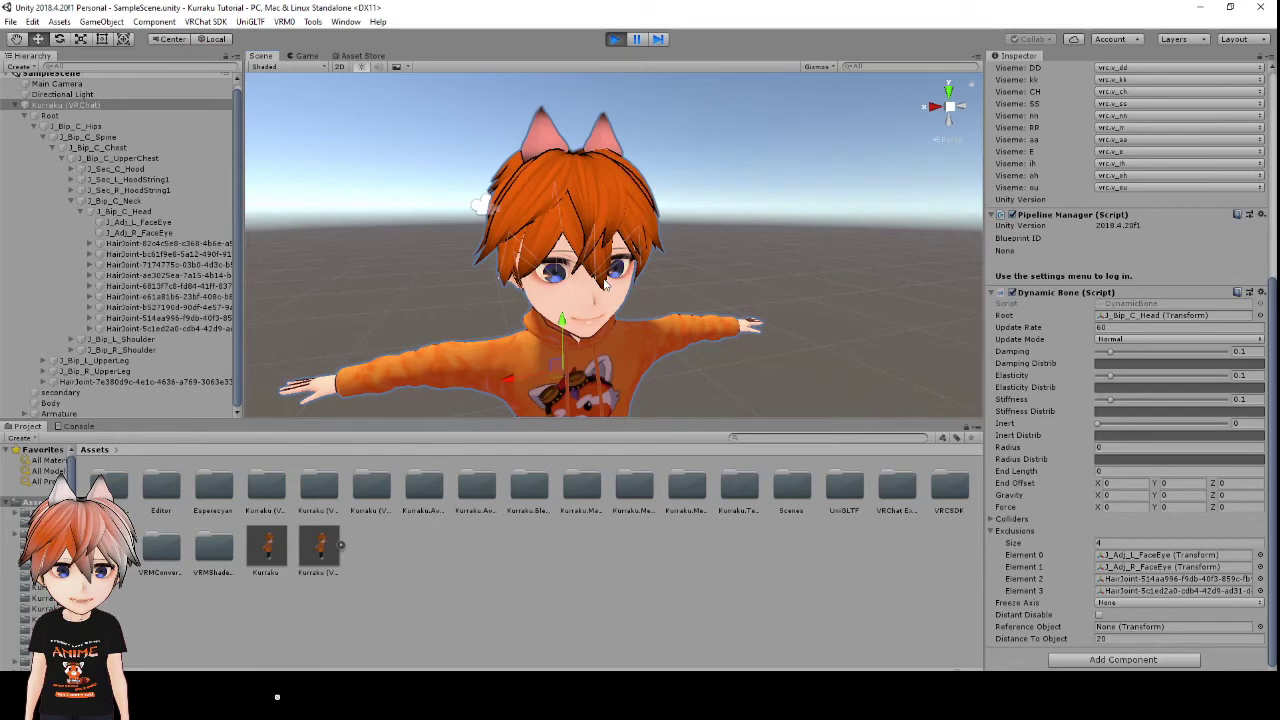
mouse_move(514, 379)
mouse_down()
mouse_move(596, 384)
mouse_move(484, 401)
mouse_move(517, 398)
mouse_up()
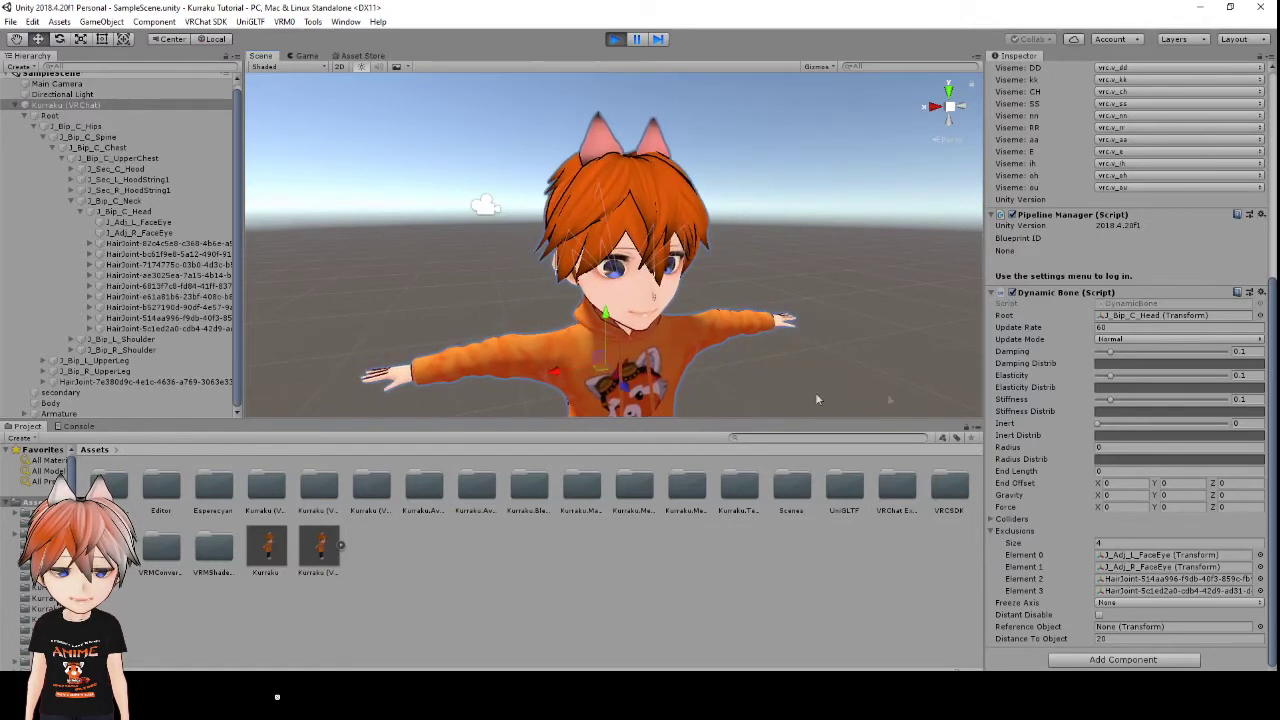
- Set the Dynamic Bone Update Rate to 40 and Damping to 0.86
click(1104, 327)
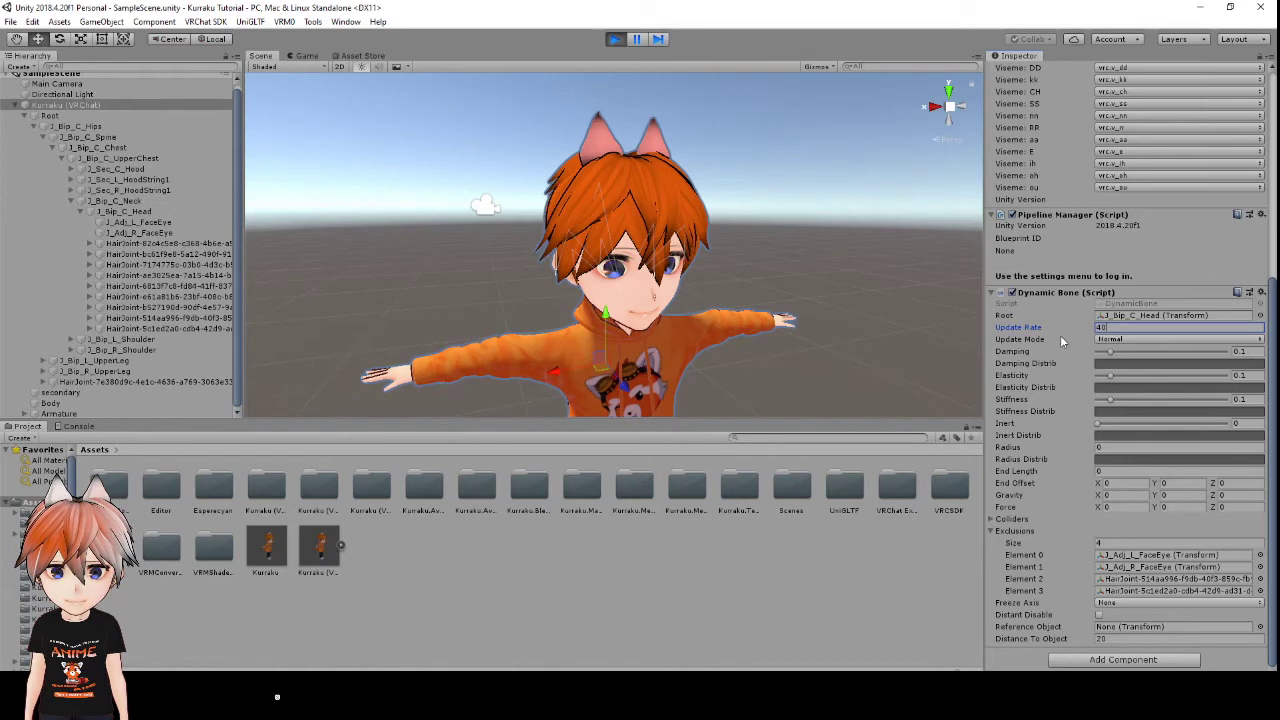
key(Tab)
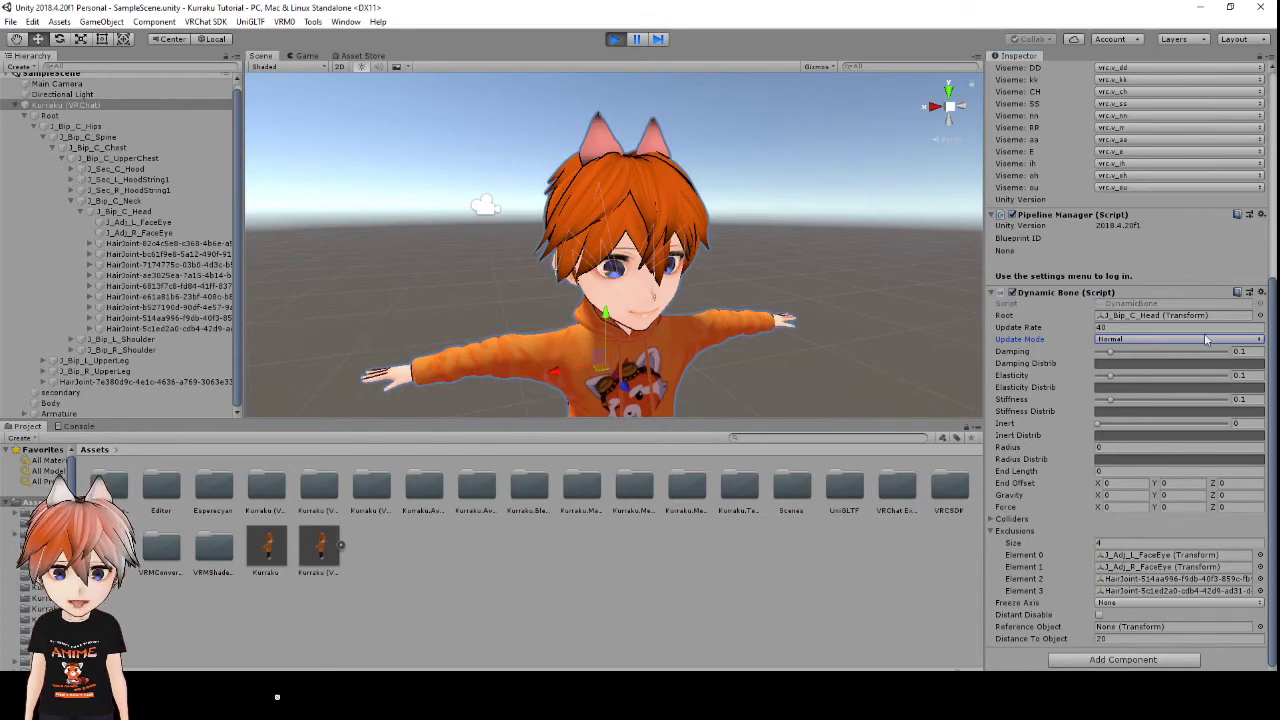
click(1244, 351)
key(BackSpace)
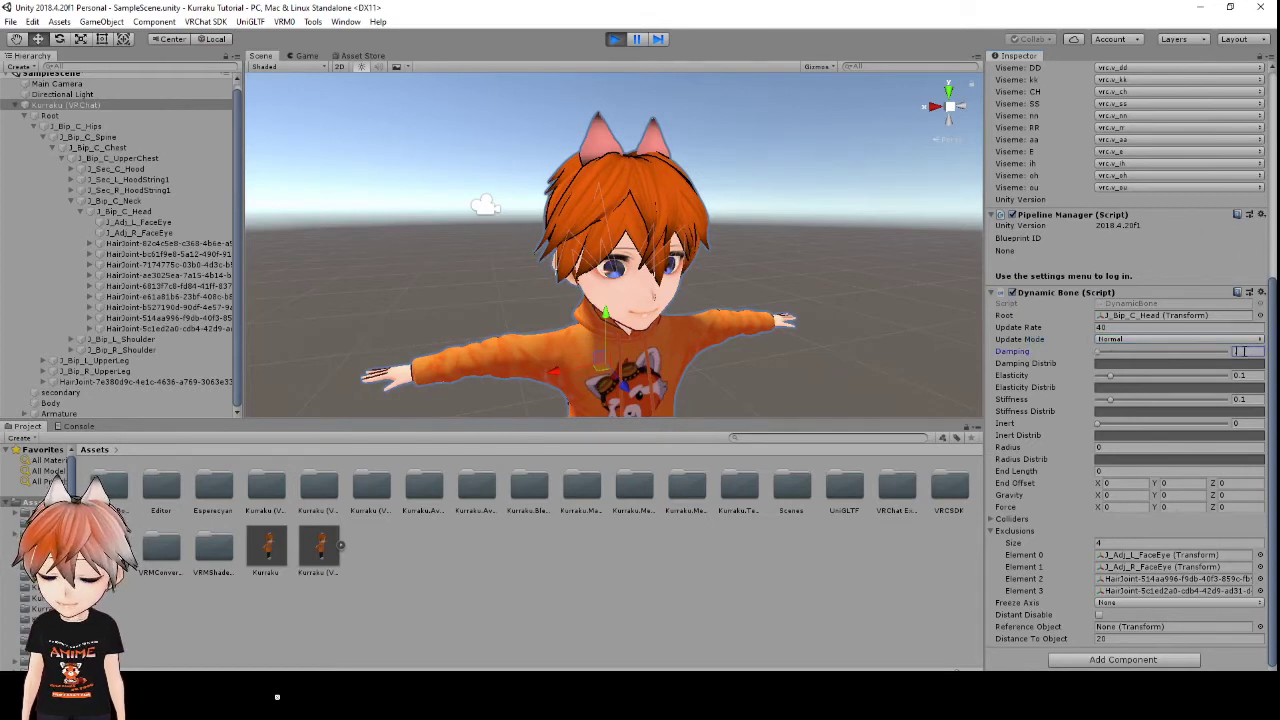
text(.86)
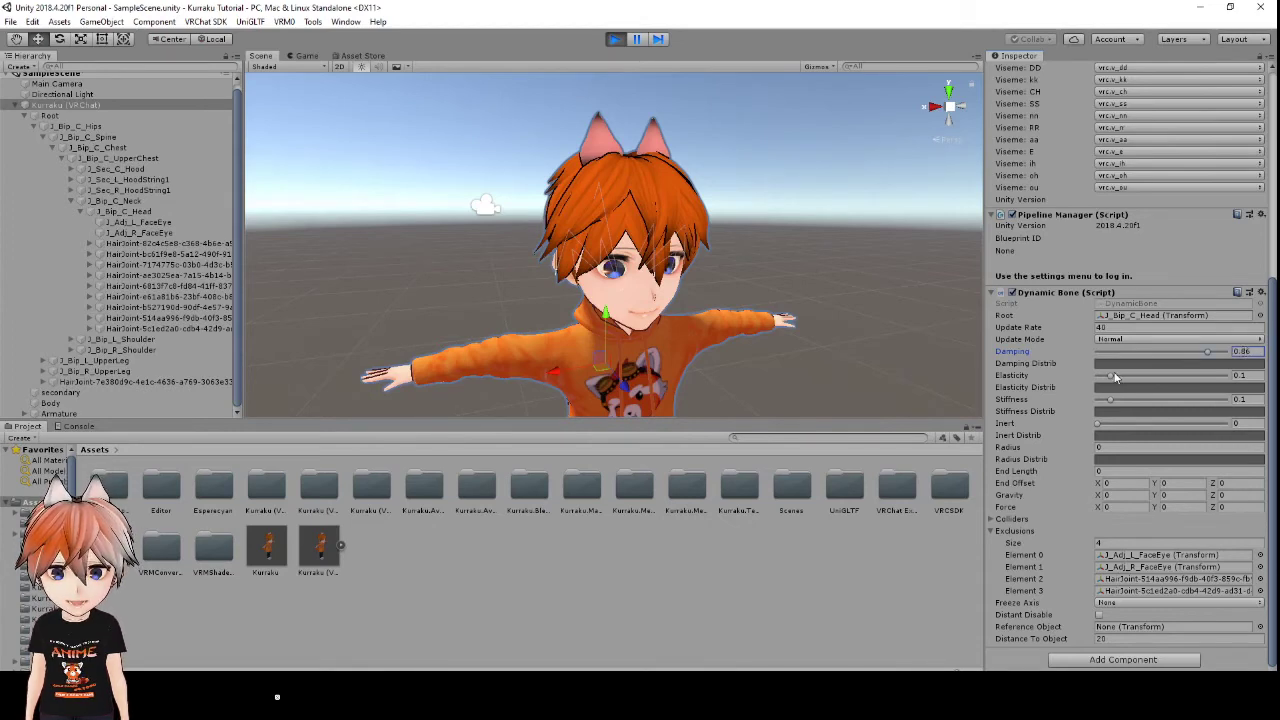
- Try a Dynamic Bone Elasticity of about 0.427 while moving the avatar sideways to check the hair sway
mouse_move(556, 375)
mouse_down()
mouse_move(566, 387)
mouse_move(625, 375)
mouse_move(573, 390)
mouse_up()
drag(1111, 375, 1152, 375)
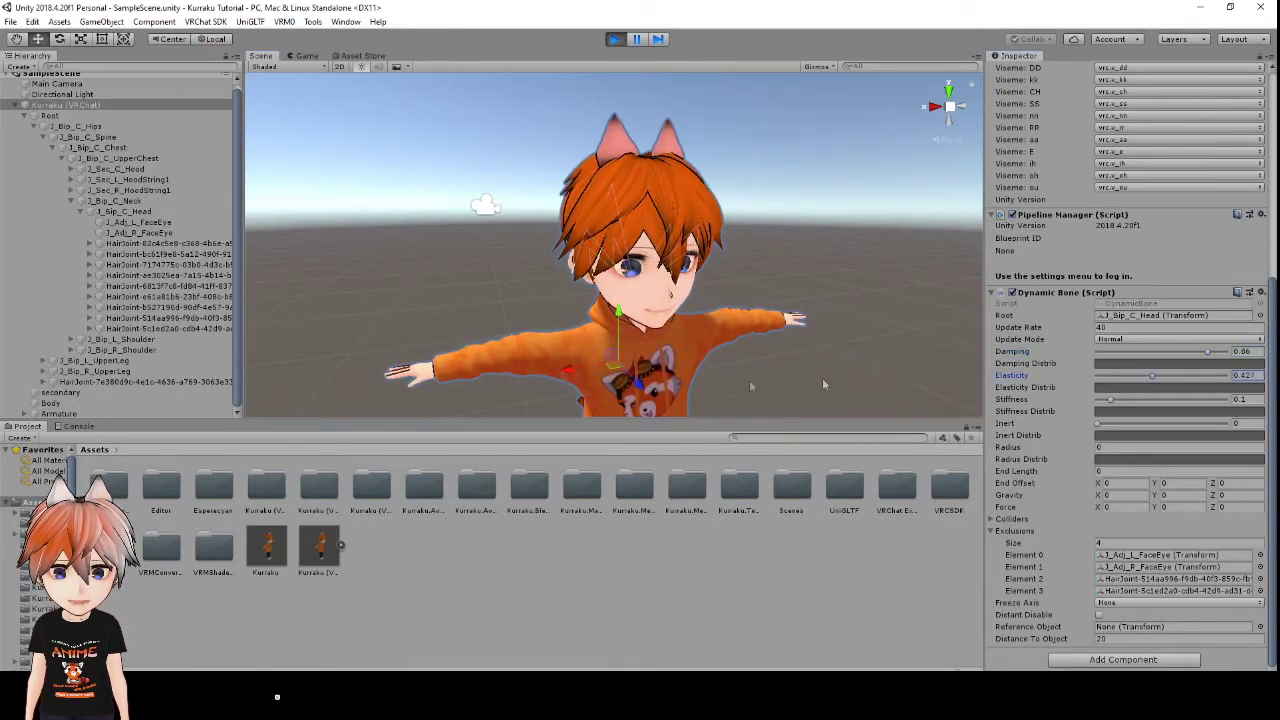
drag(570, 374, 631, 386)
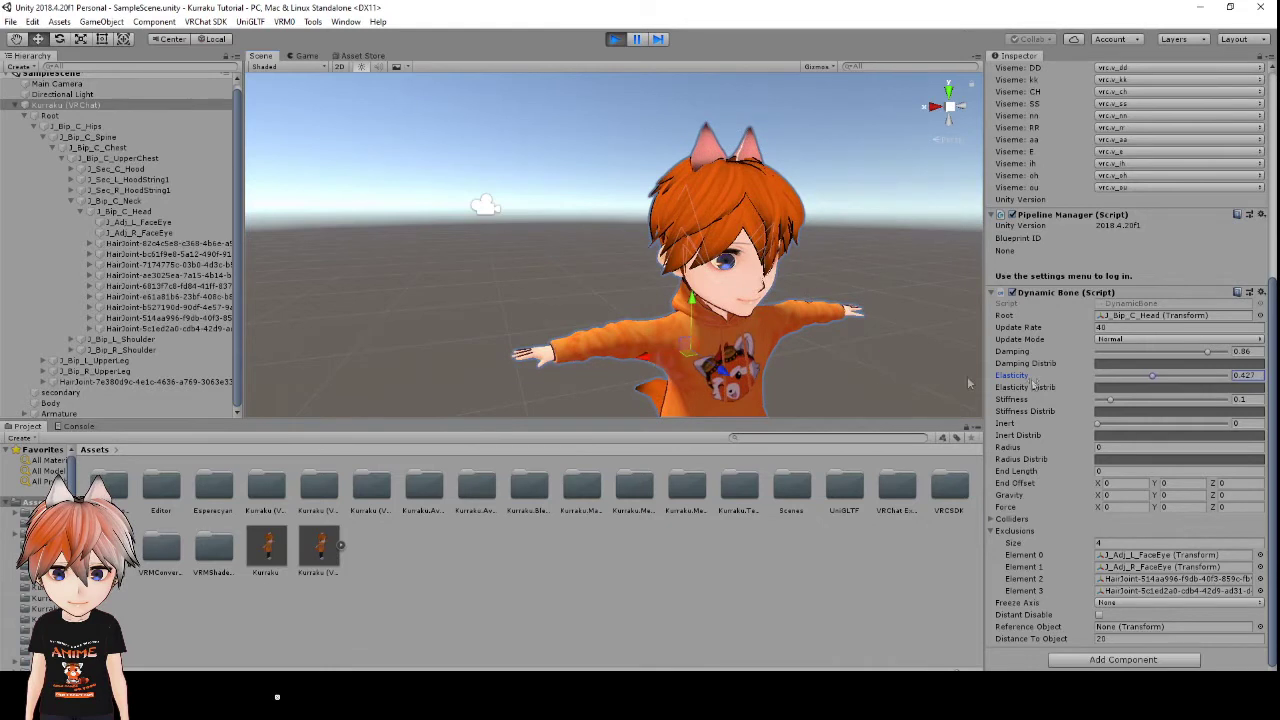
- Set the Dynamic Bone Elasticity to 0.213 and move the avatar back and forth to test the hair
click(1245, 375)
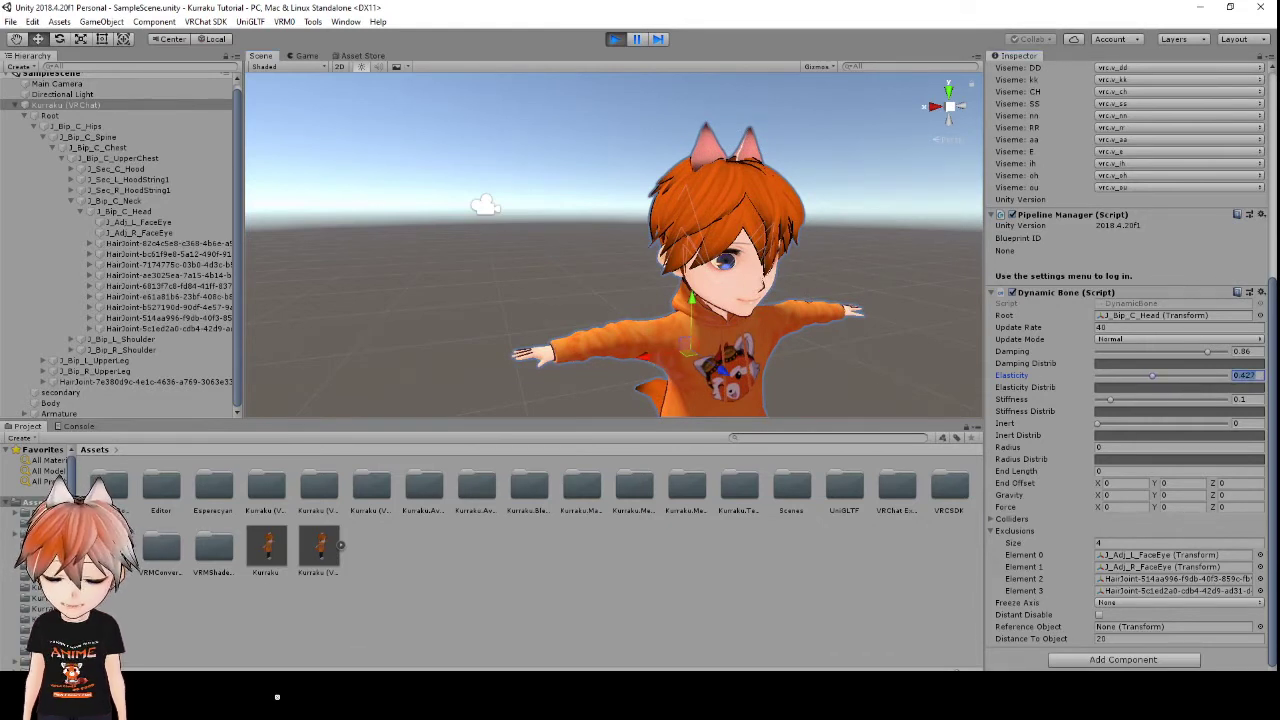
key(BackSpace)
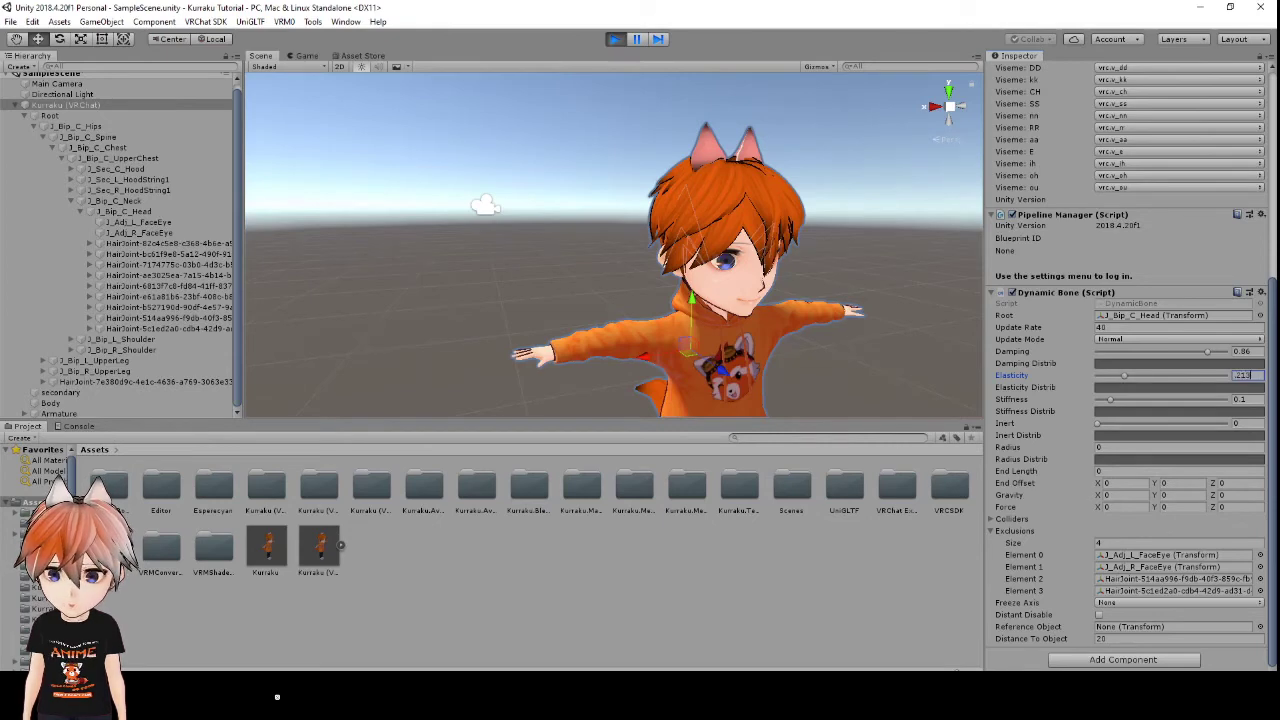
mouse_move(646, 361)
mouse_down()
mouse_move(583, 369)
mouse_move(630, 364)
mouse_up()
right_drag(755, 349, 678, 351)
middle_drag(678, 347, 586, 323)
right_drag(598, 336, 623, 345)
scroll(623, 345, down, 3)
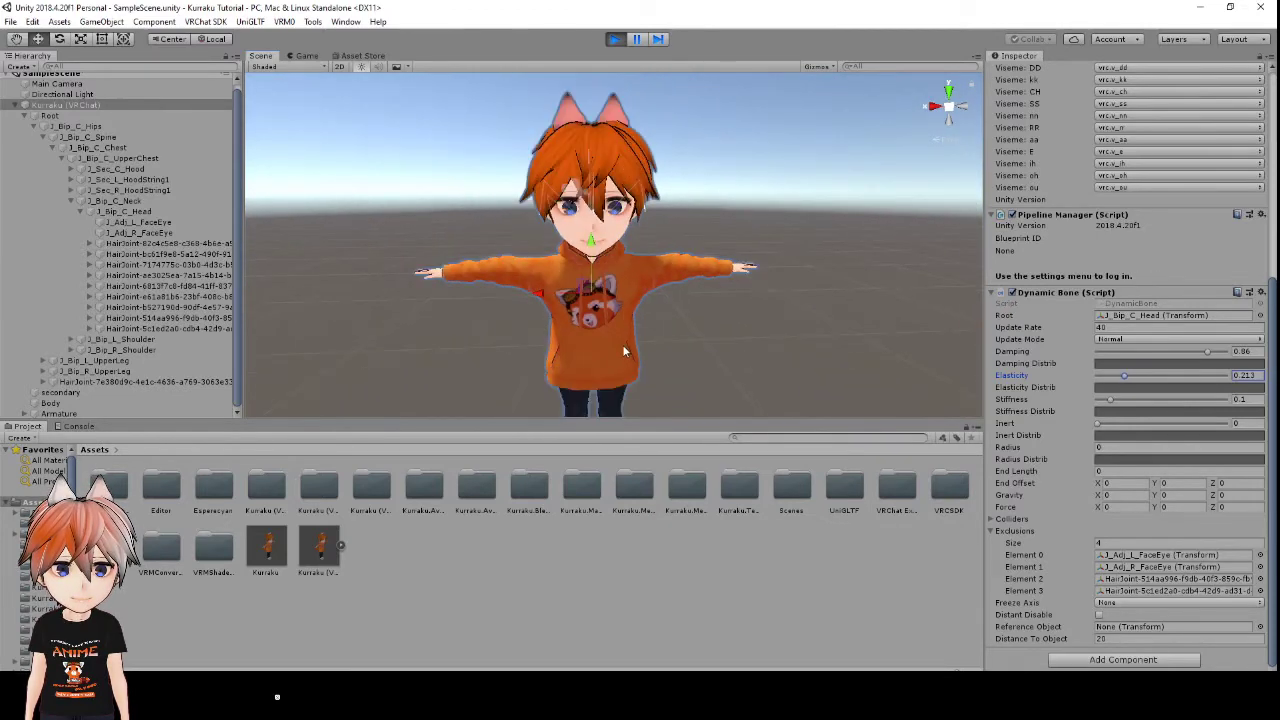
drag(567, 301, 579, 336)
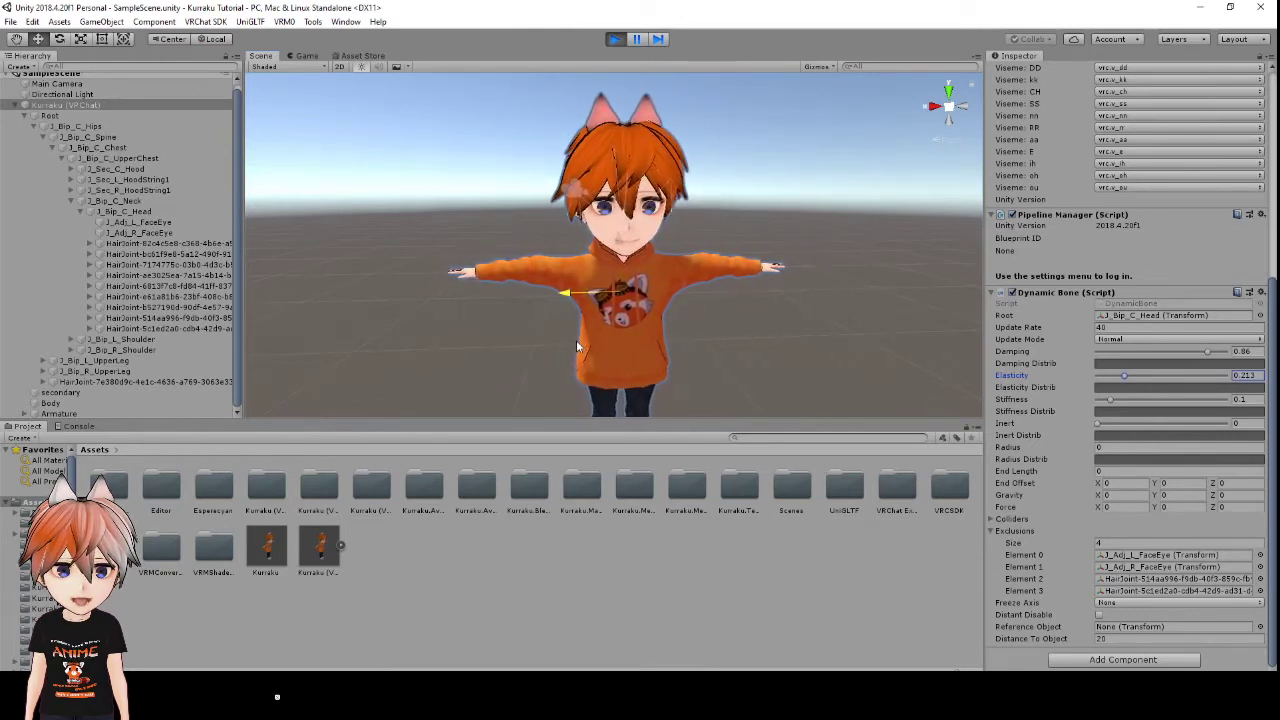
- Try a higher Stiffness while moving the avatar, and set the Dynamic Bone Stiffness to 0.593
click(1241, 399)
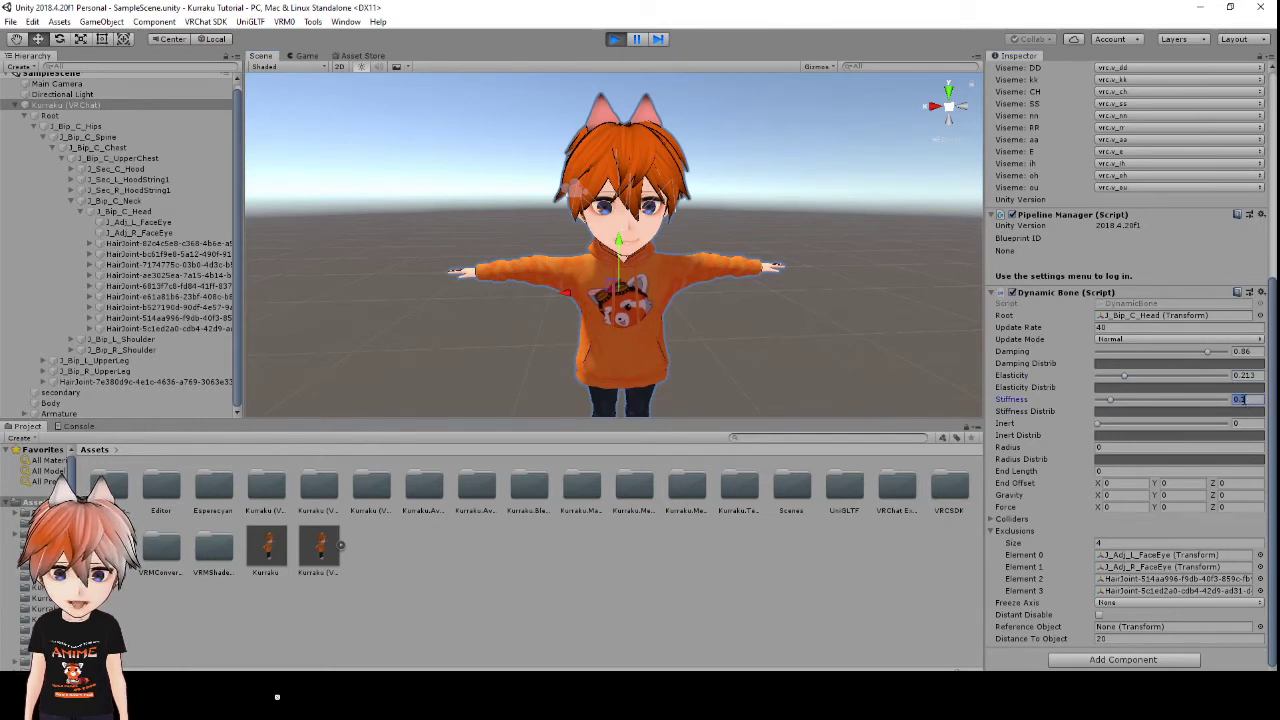
drag(1111, 400, 1156, 400)
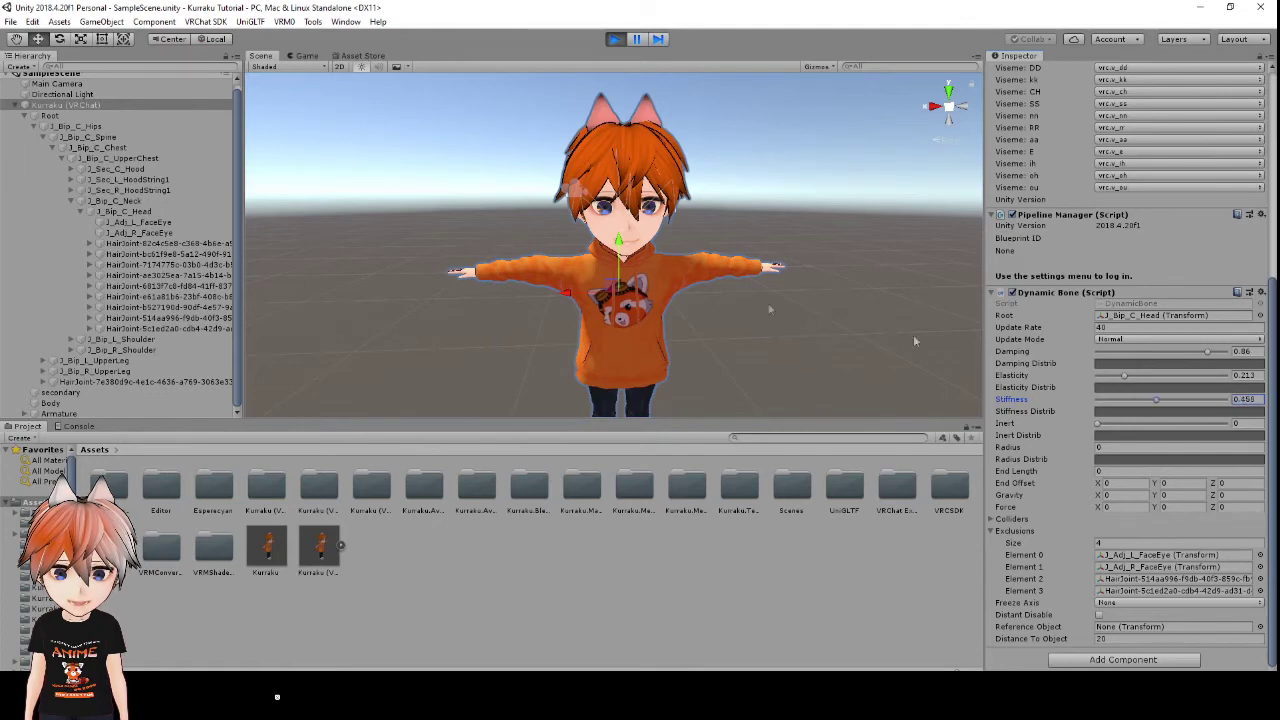
drag(582, 291, 608, 291)
click(1254, 398)
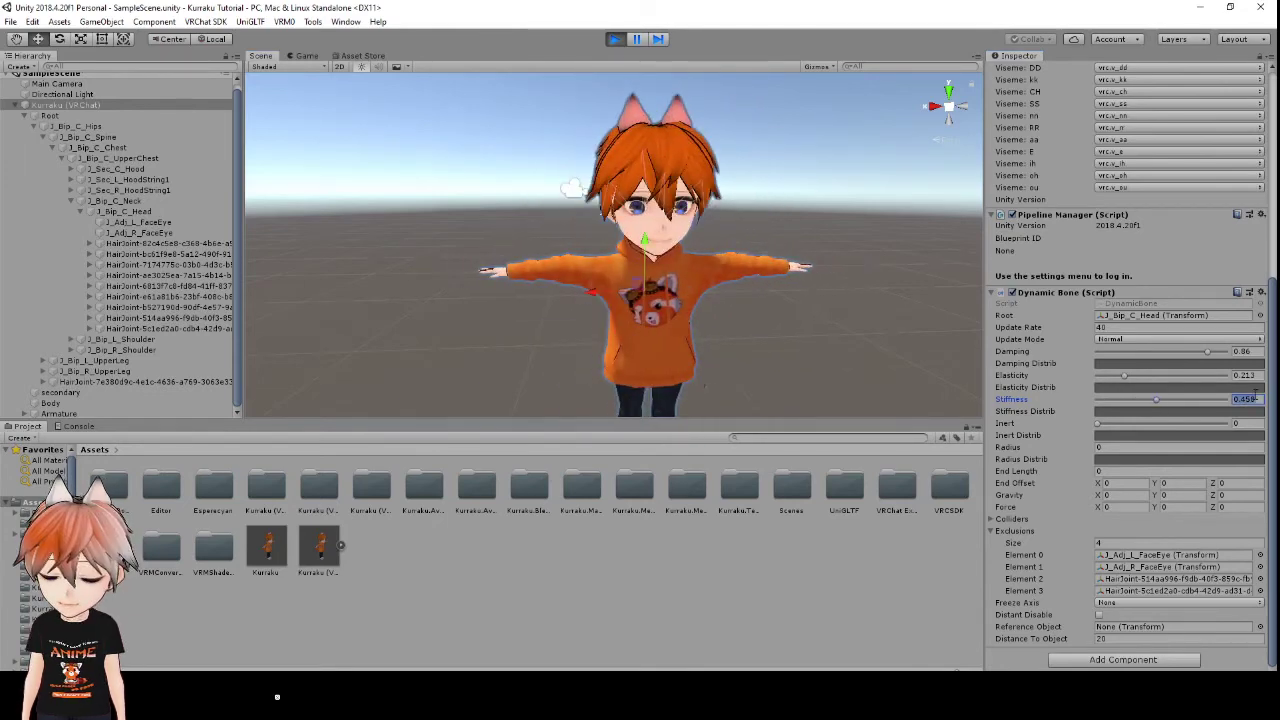
key(BackSpace)
text(.59)
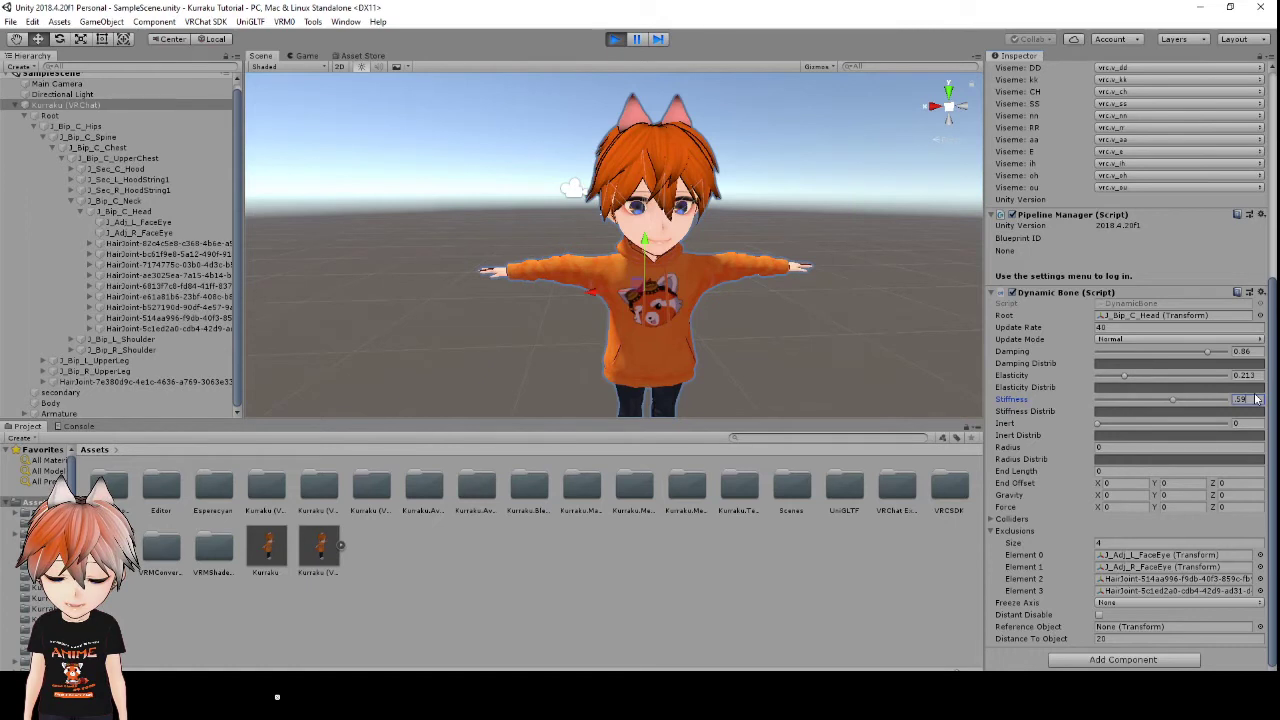
text(3)
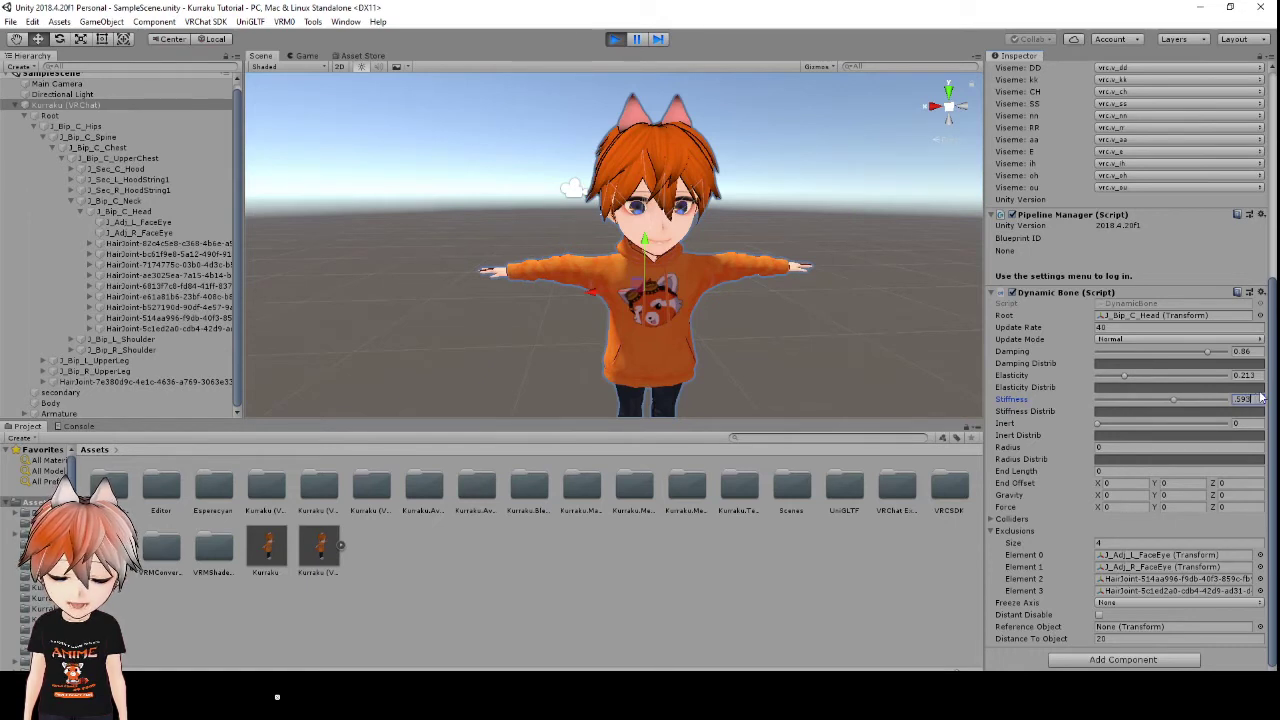
- Set the Dynamic Bone Inert to 0.752 and move the avatar back and forth to test the hair from different angles
click(1250, 423)
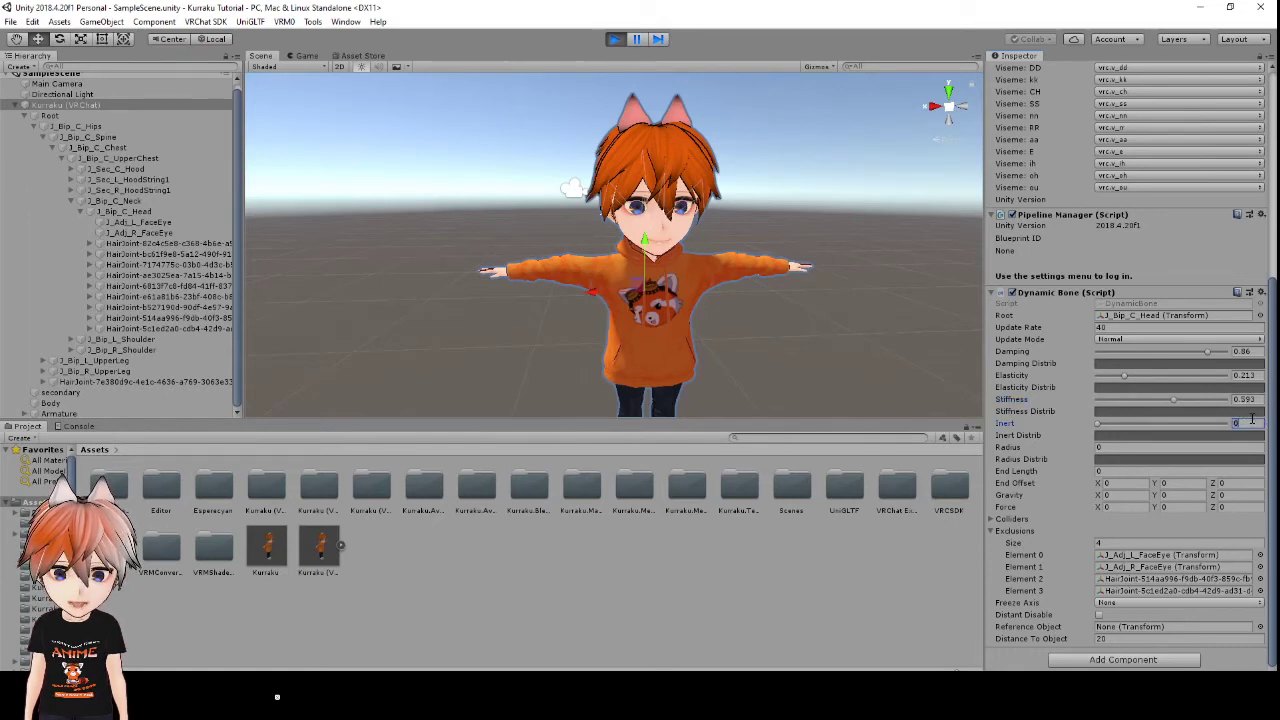
text(0.75)
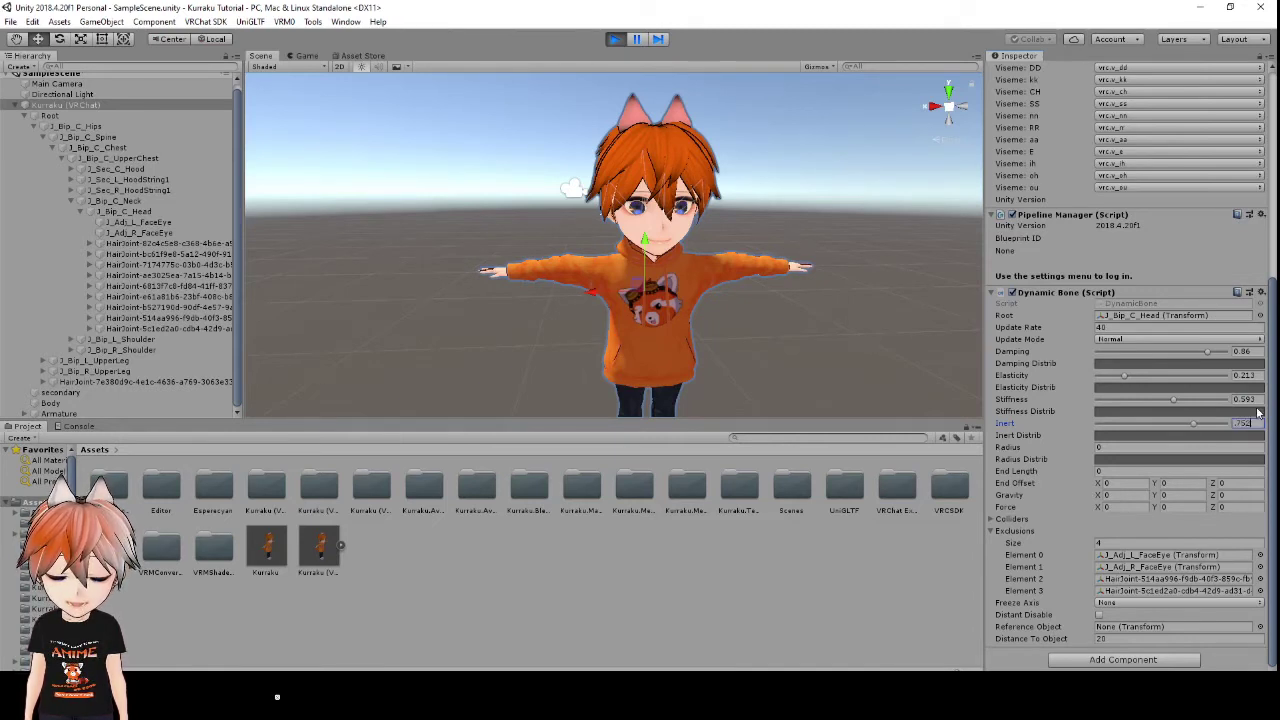
drag(596, 295, 629, 338)
right_drag(637, 338, 800, 330)
mouse_move(458, 294)
mouse_down()
mouse_move(434, 287)
mouse_move(488, 338)
mouse_move(478, 304)
mouse_move(507, 332)
mouse_move(480, 306)
mouse_up()
right_drag(680, 306, 540, 312)
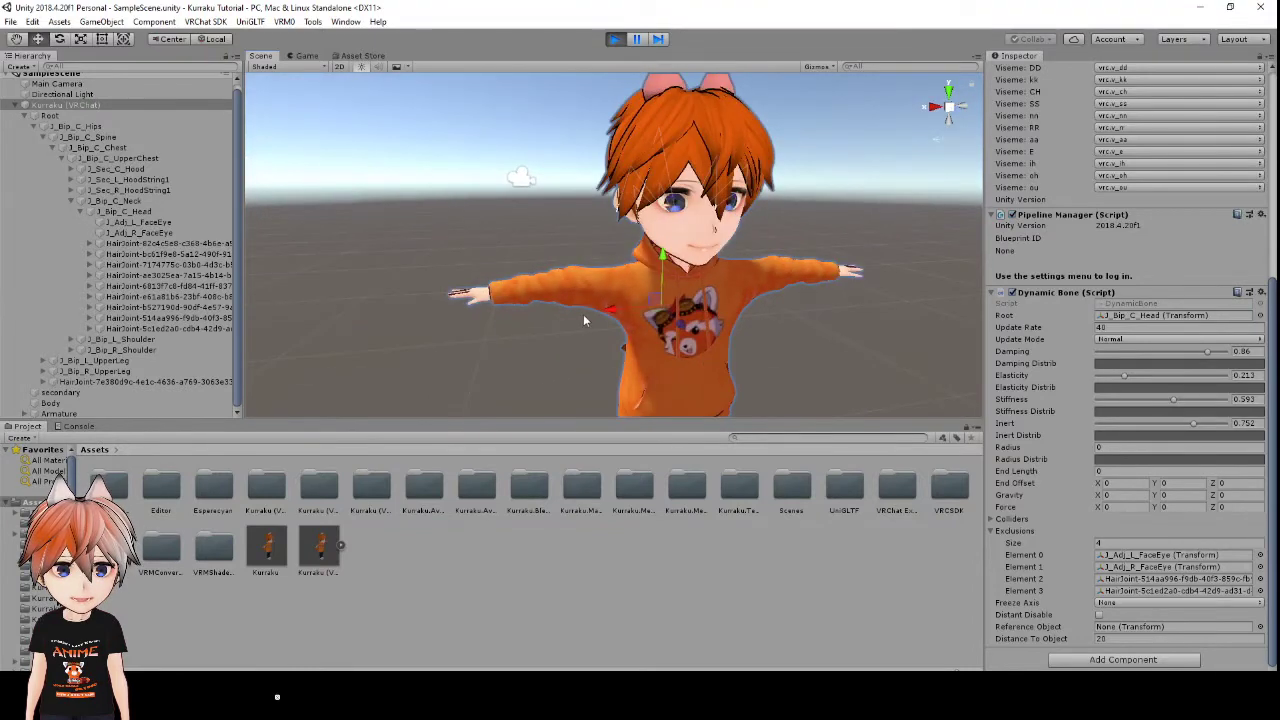
drag(601, 316, 673, 340)
right_drag(673, 340, 703, 349)
middle_drag(706, 349, 817, 344)
drag(664, 342, 630, 268)
right_drag(630, 268, 578, 270)
drag(628, 356, 602, 365)
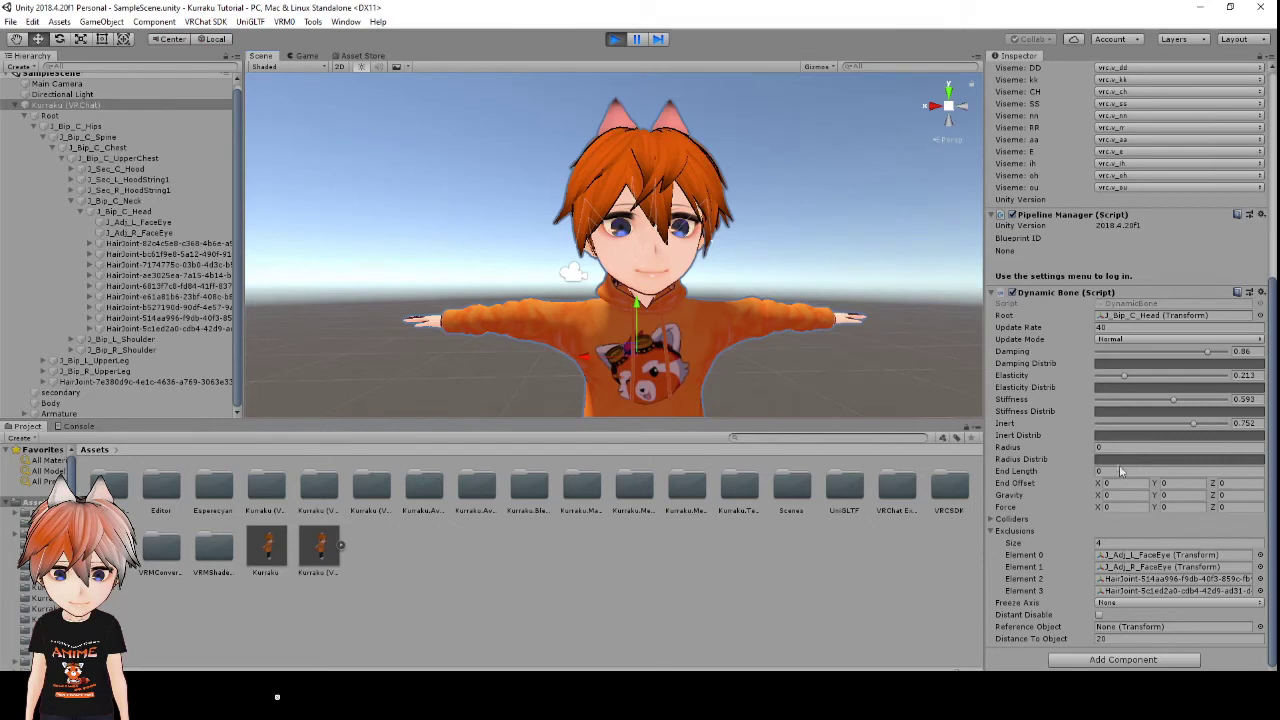
- Set the Dynamic Bone Radius to 0.02 and move the avatar sideways to test the hair
click(1109, 446)
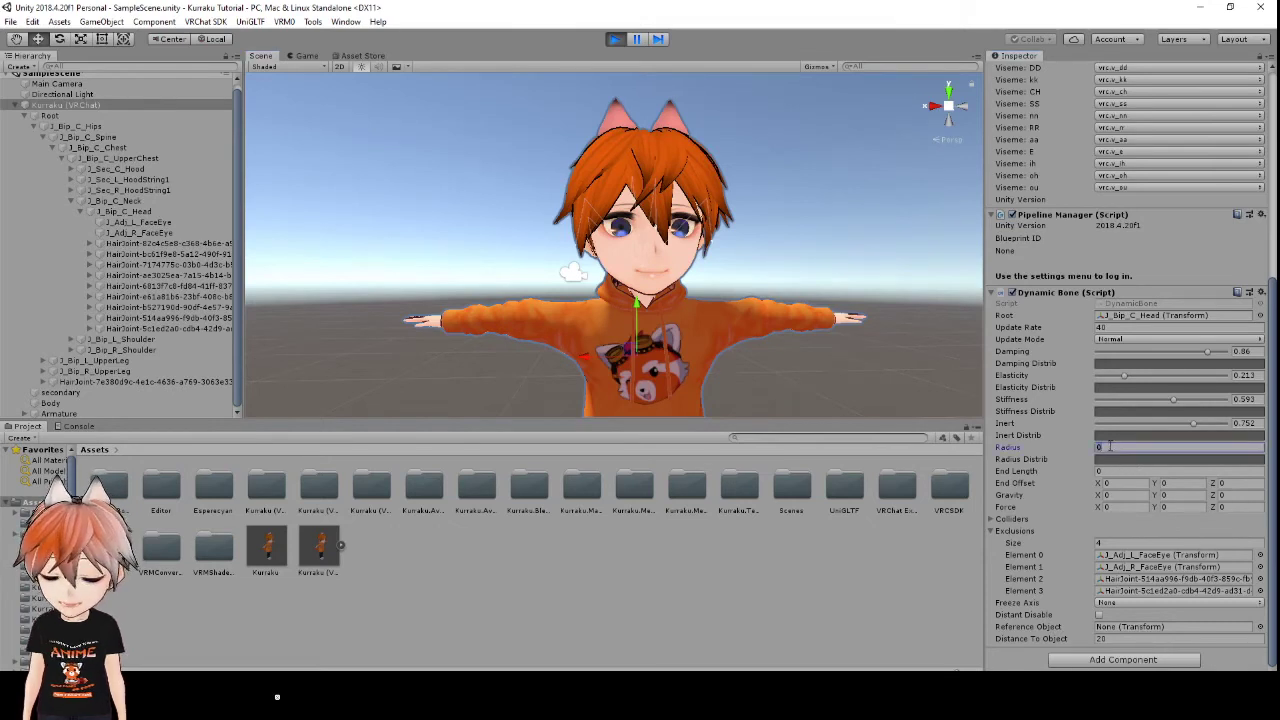
text(0.02)
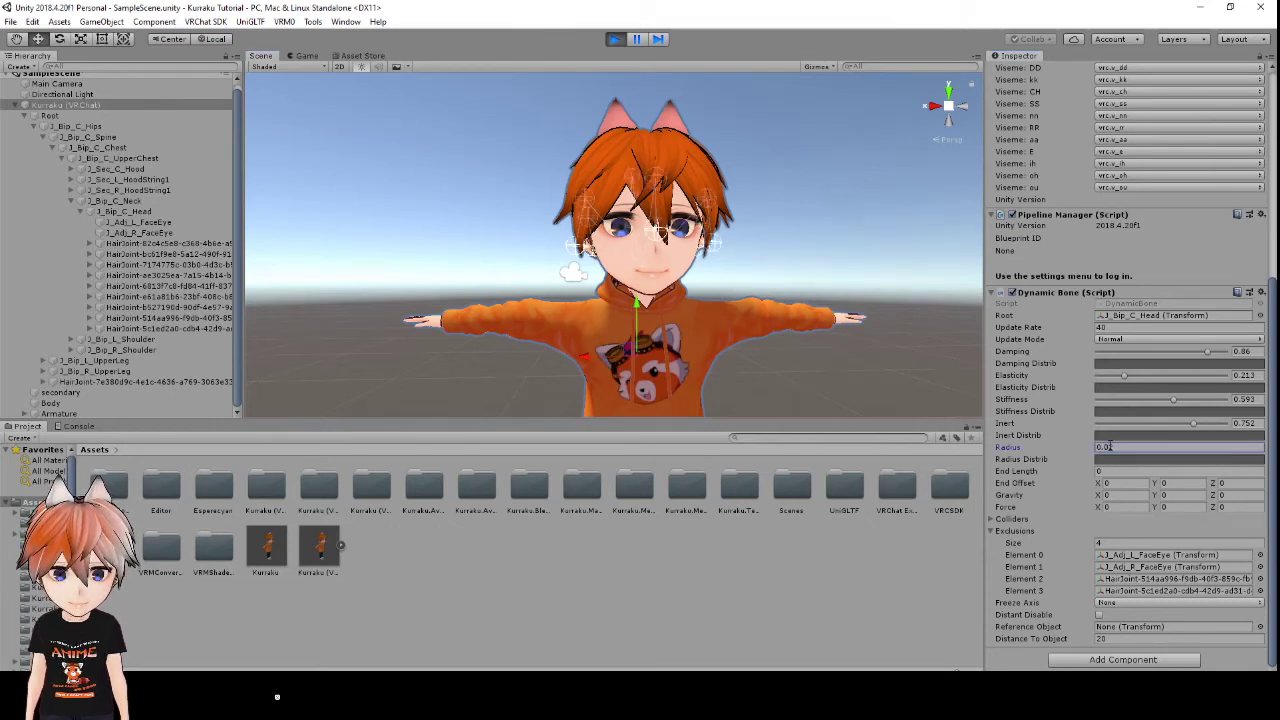
drag(584, 356, 661, 427)
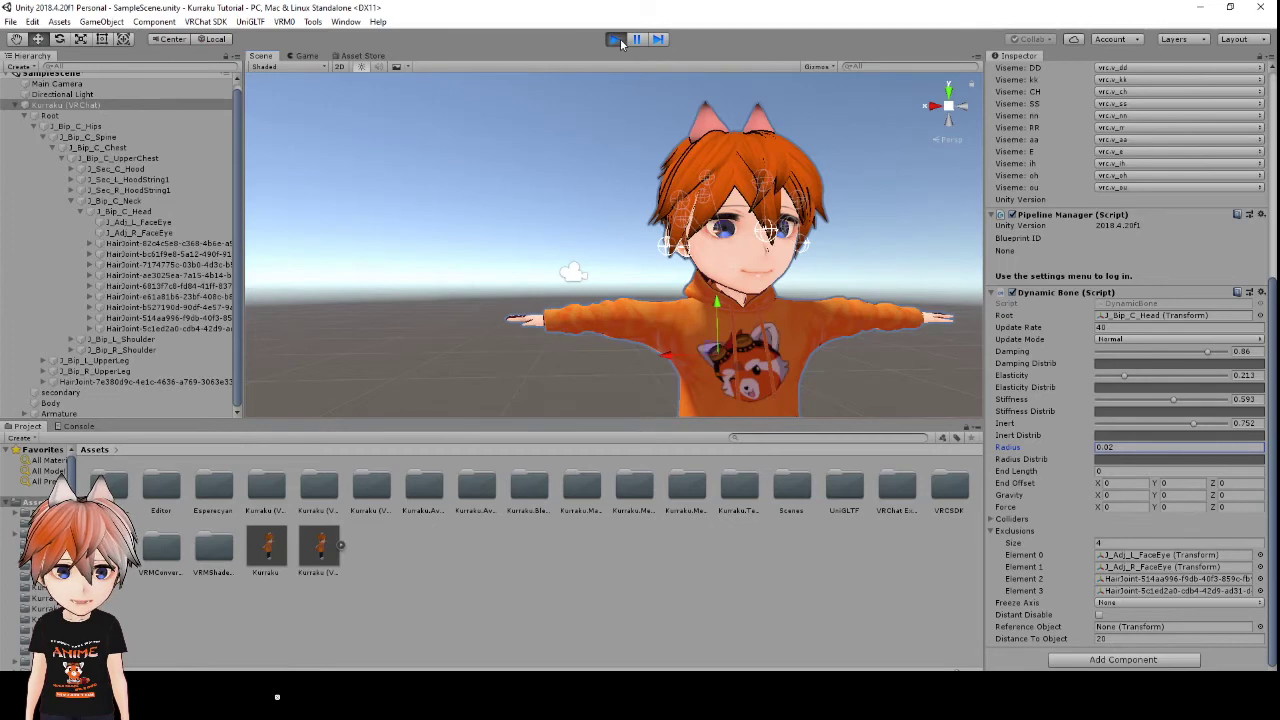
- Copy the avatar's tuned Dynamic Bone component while still in Play mode
click(1060, 293)
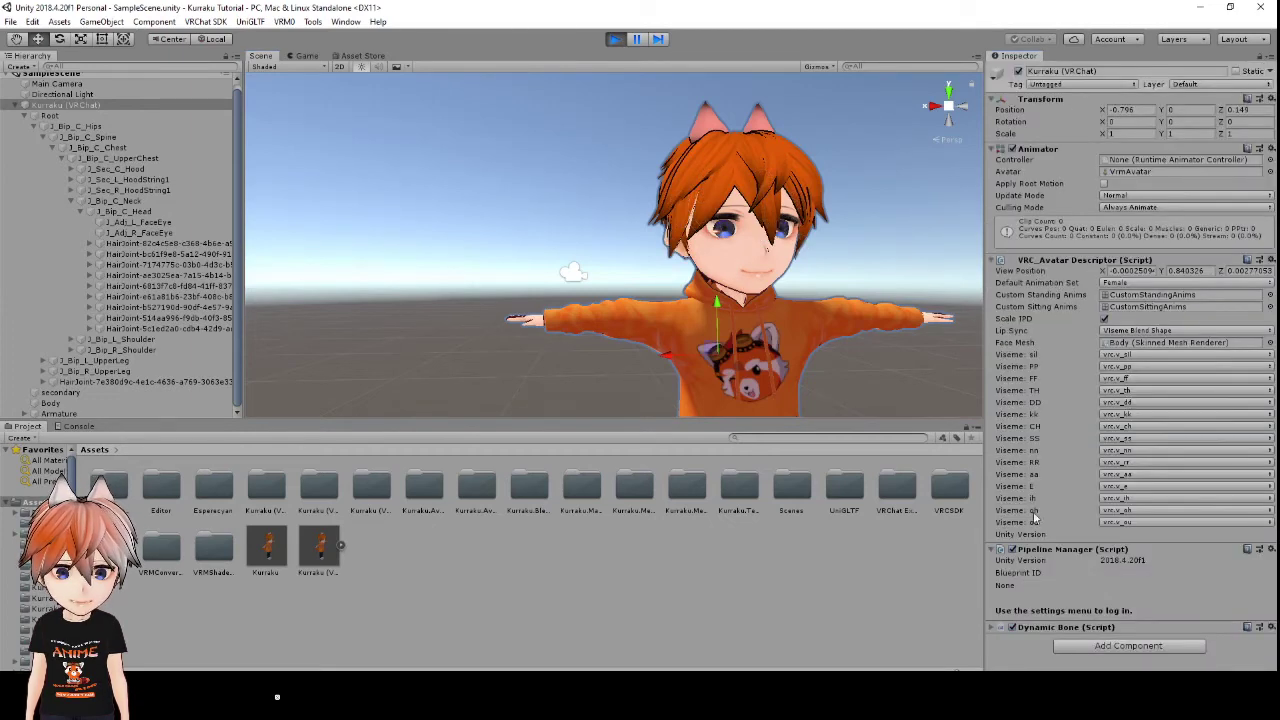
click(1005, 630)
scroll(1040, 570, down, 3)
scroll(1047, 543, down, 5)
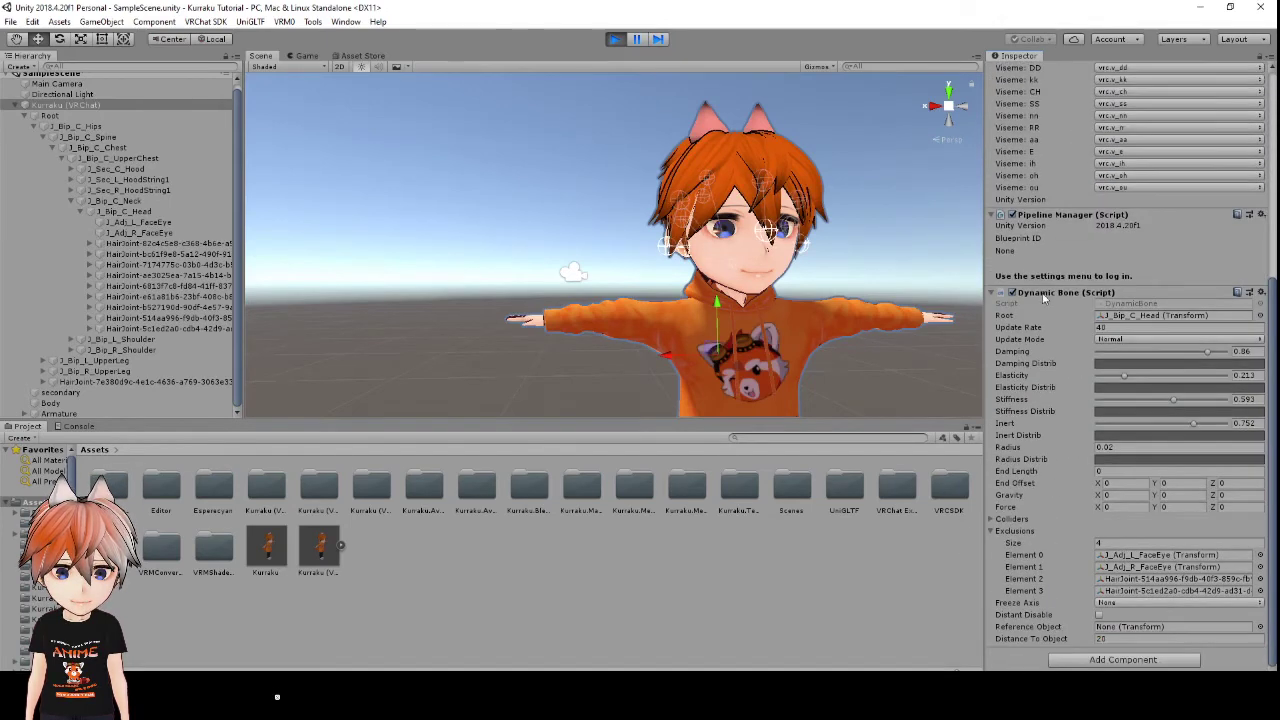
right_click(1044, 297)
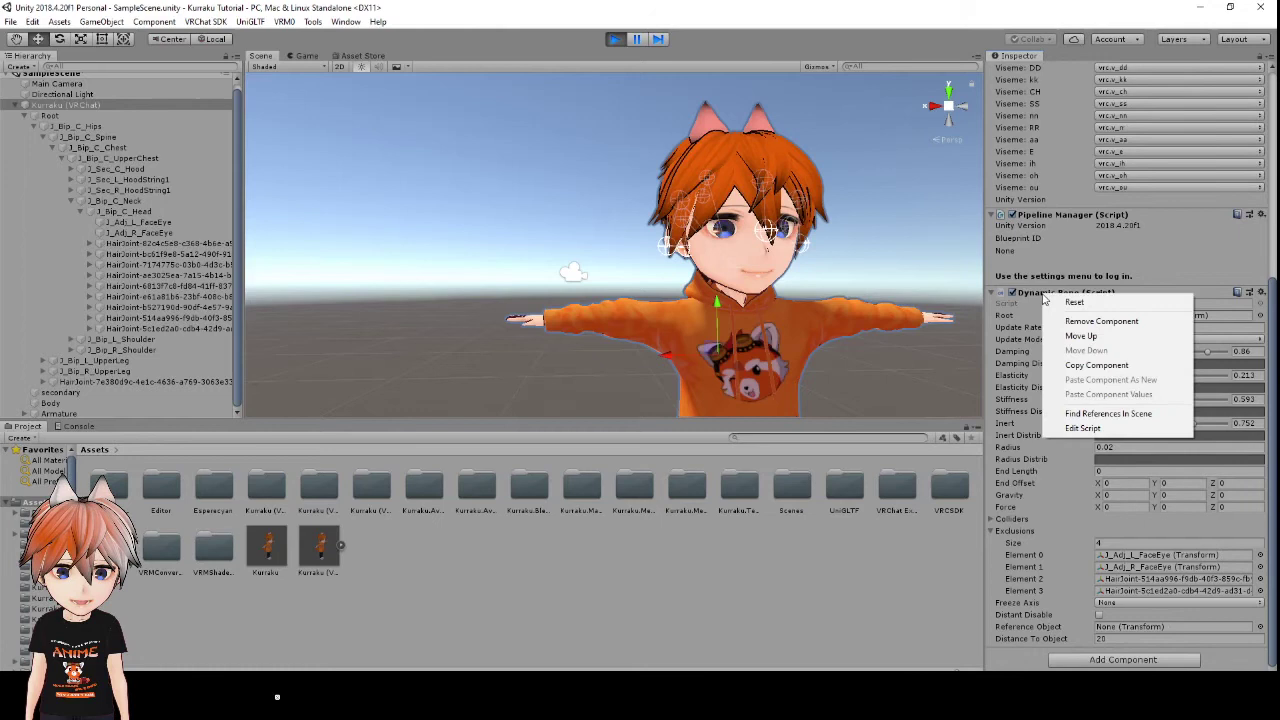
click(1081, 366)
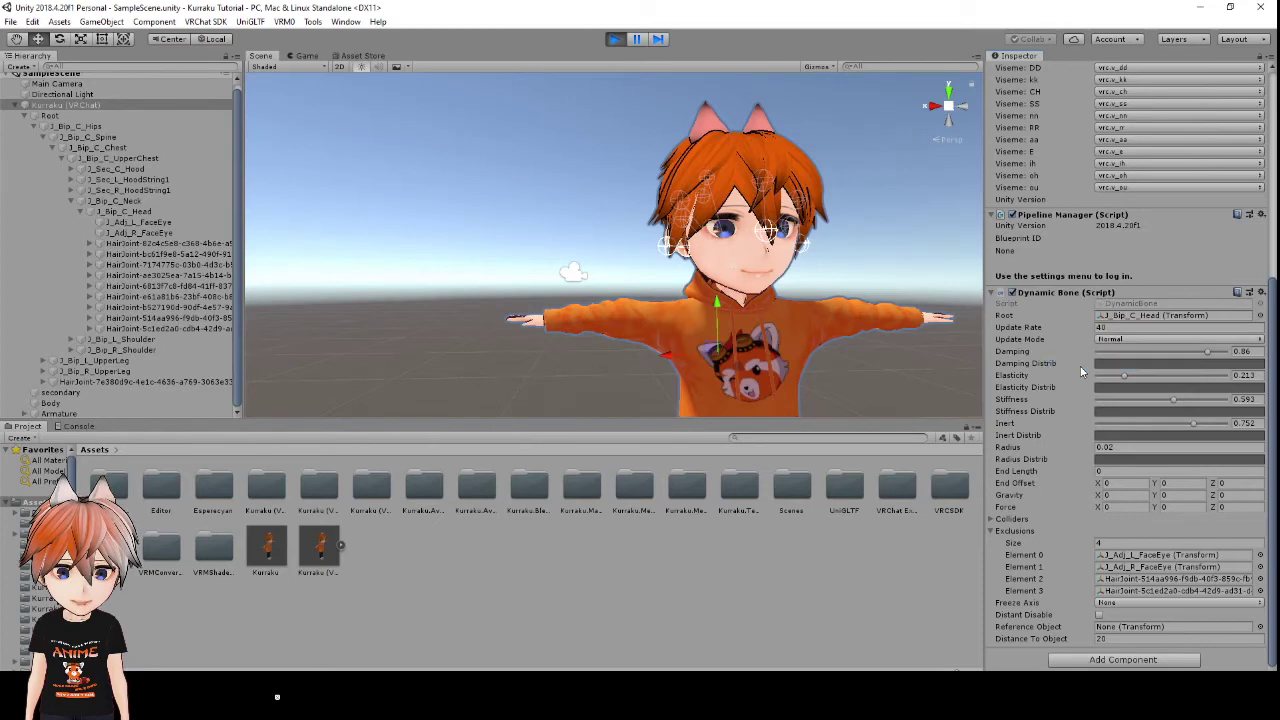
- Exit Play mode and paste the copied component values onto the avatar's Dynamic Bone component
click(615, 40)
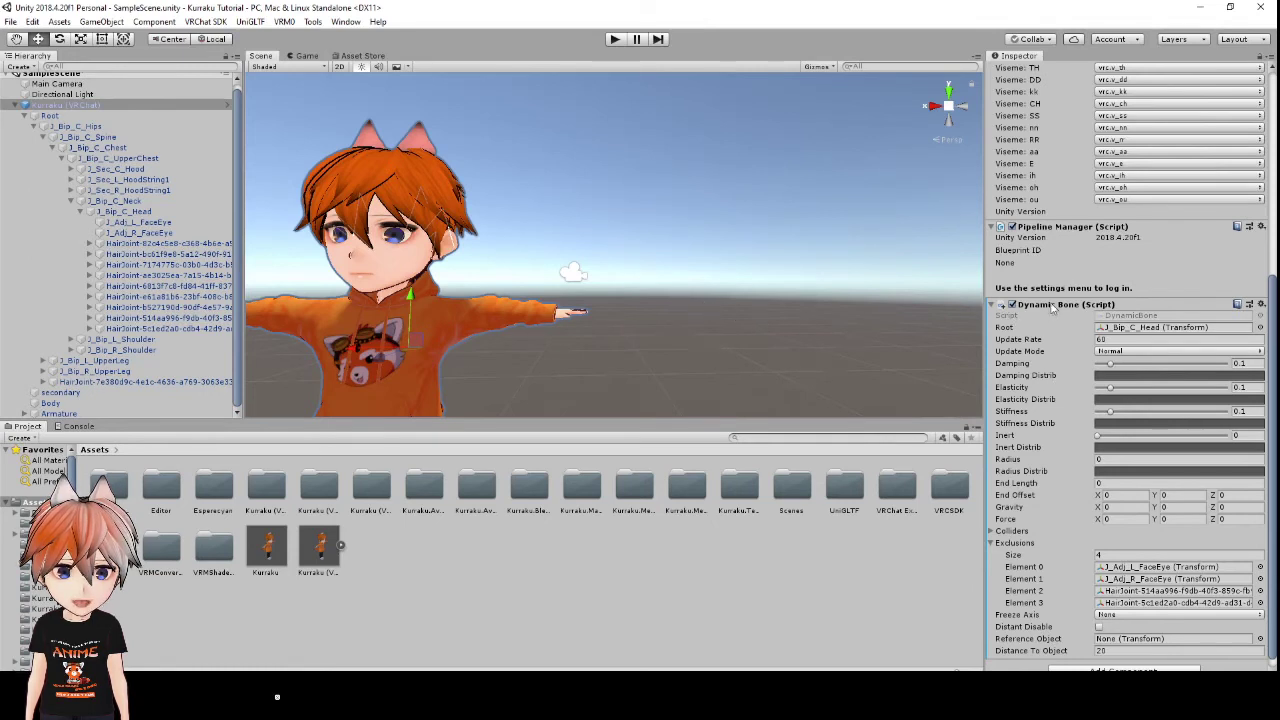
right_click(1048, 310)
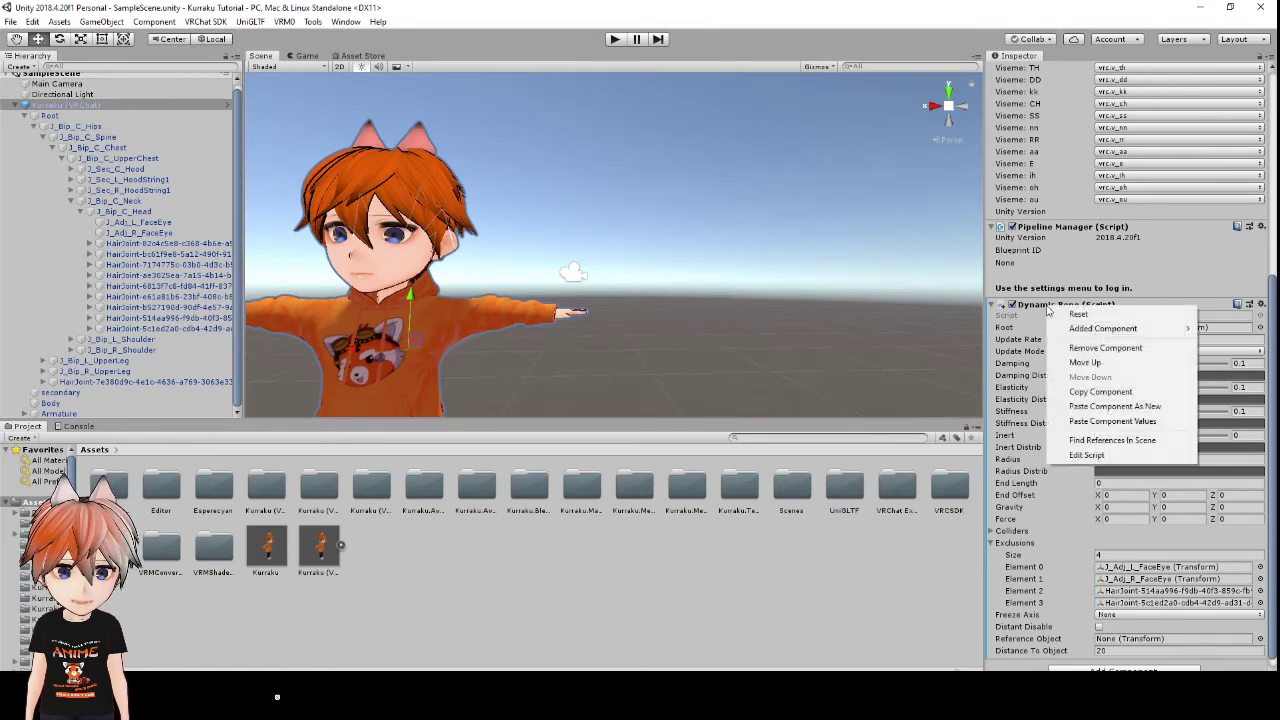
click(1100, 421)
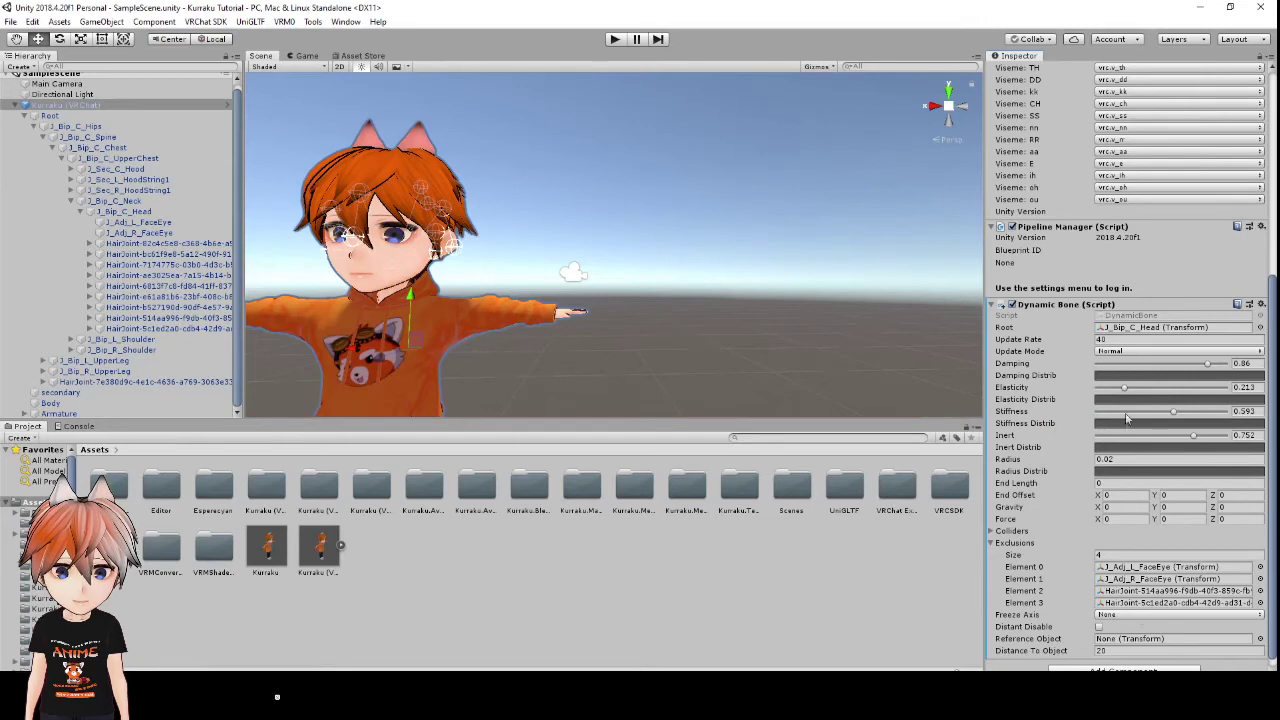
scroll(1134, 402, down, 1)
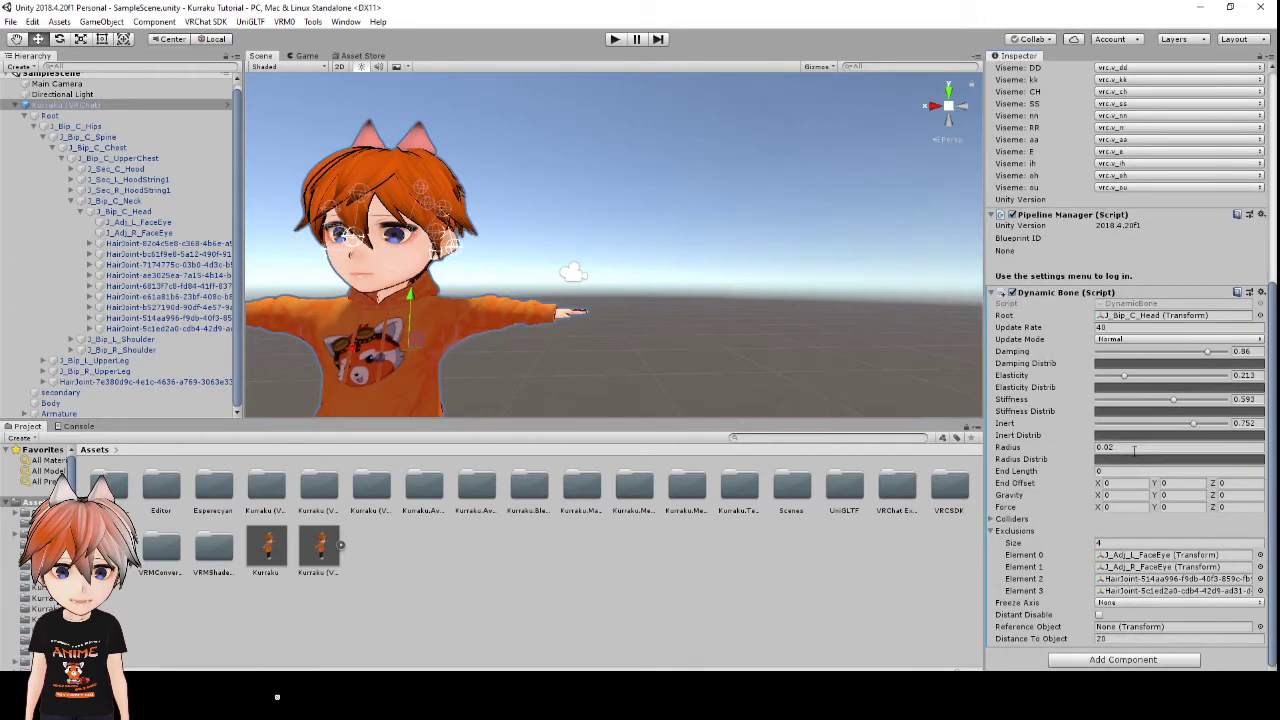
- Add a Dynamic Bone Collider component to the J_Bip_C_Head bone
right_drag(636, 343, 673, 371)
alt+drag(605, 363, 704, 370)
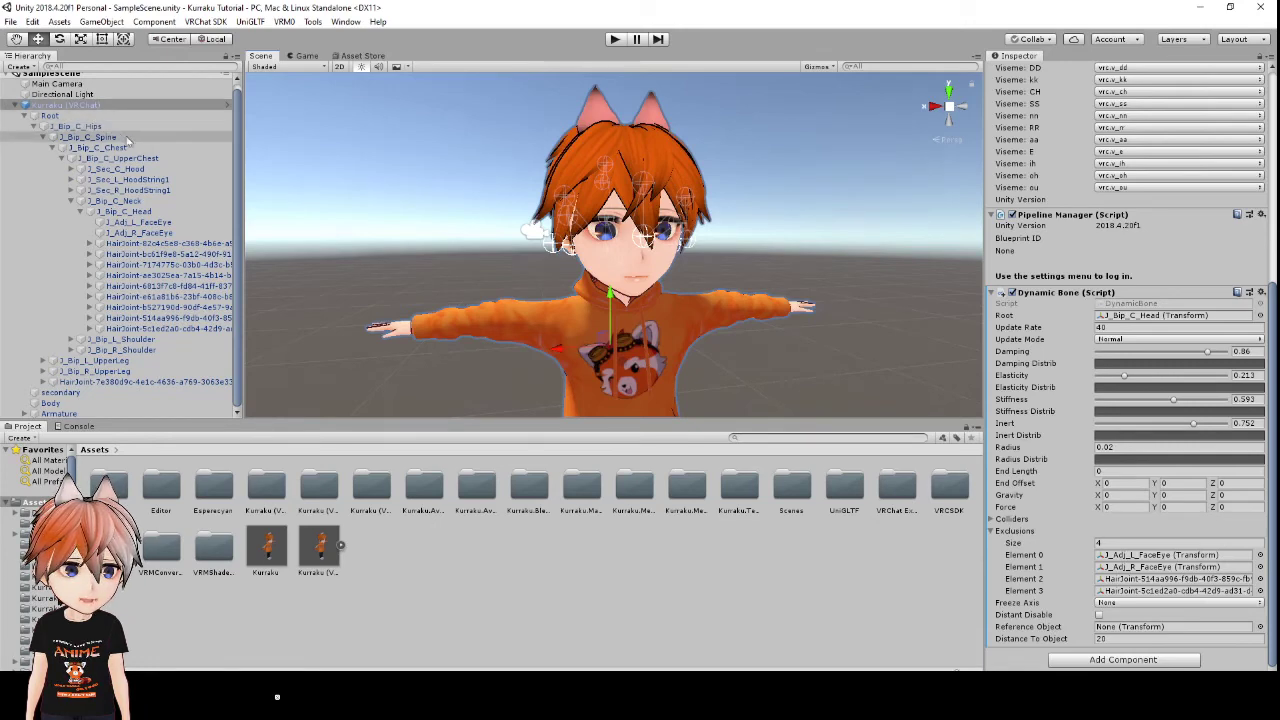
click(125, 211)
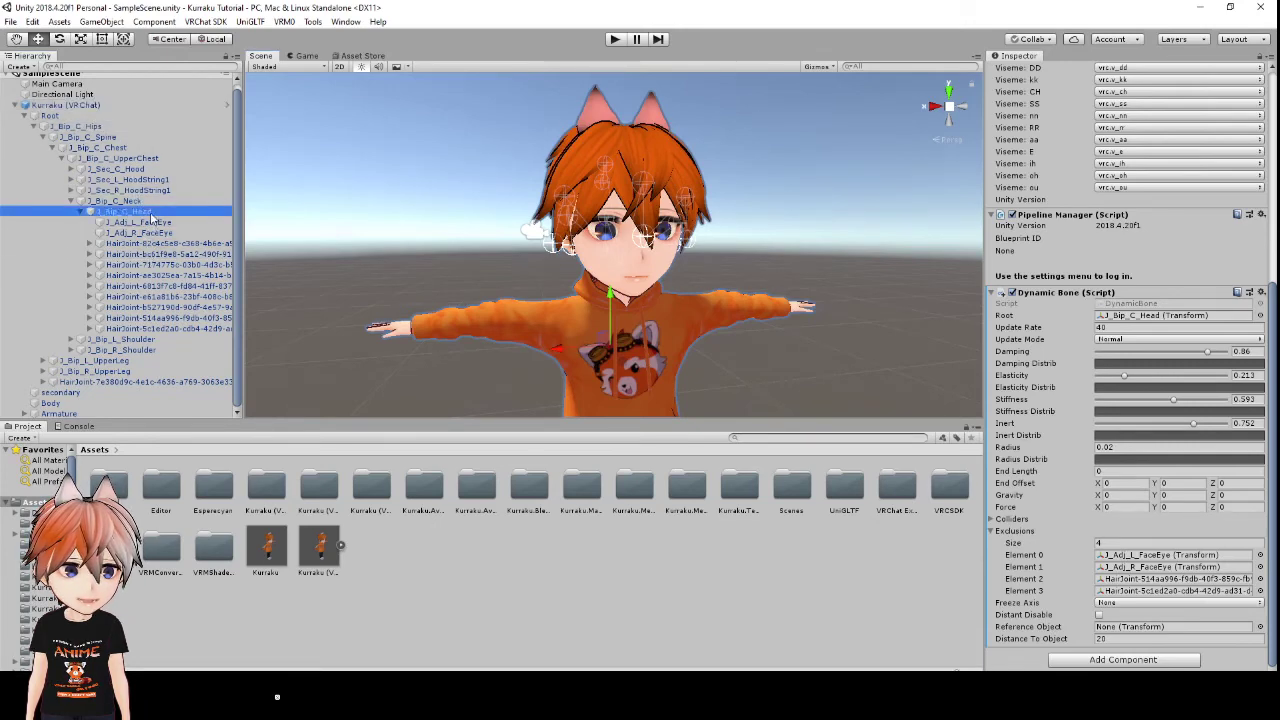
key(f)
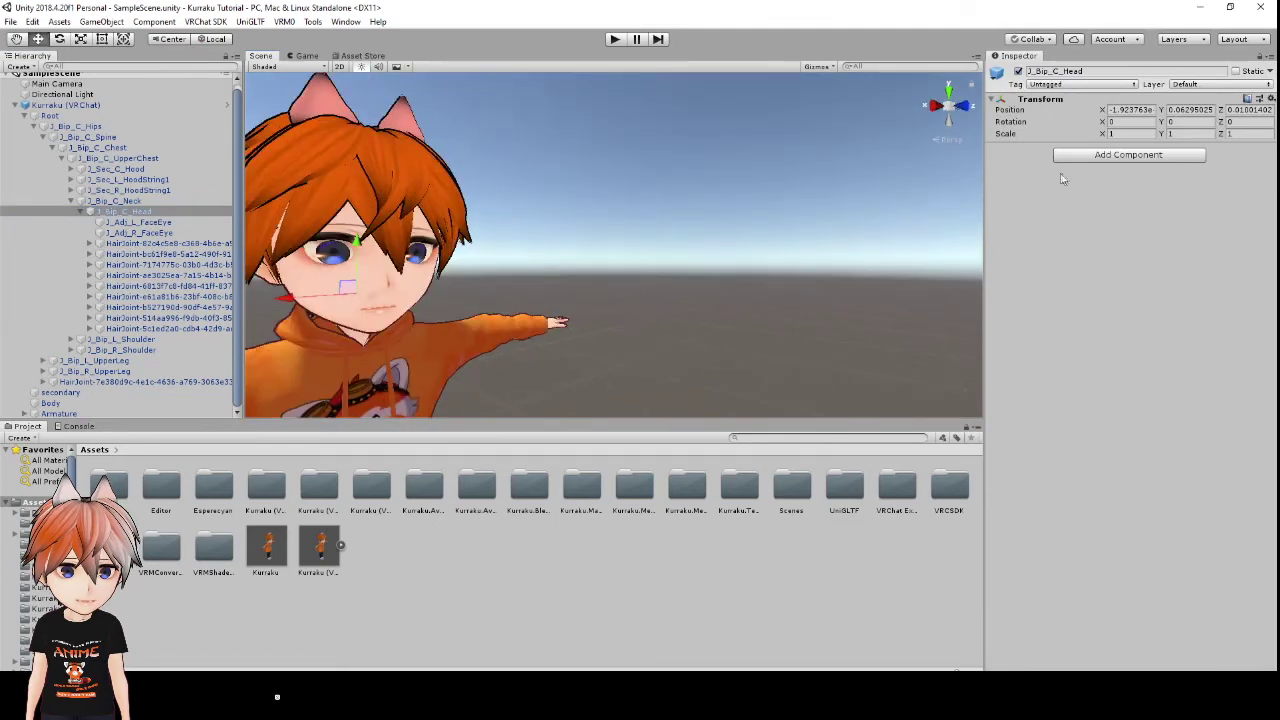
click(1078, 157)
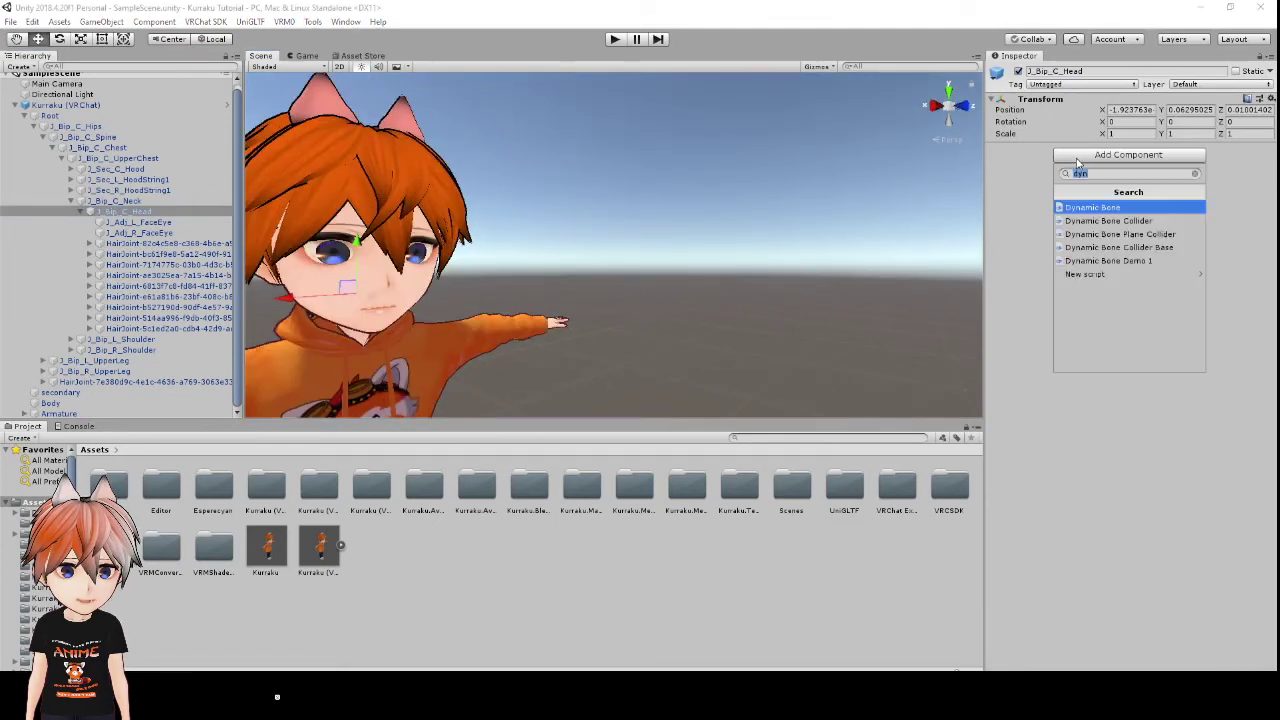
click(1120, 221)
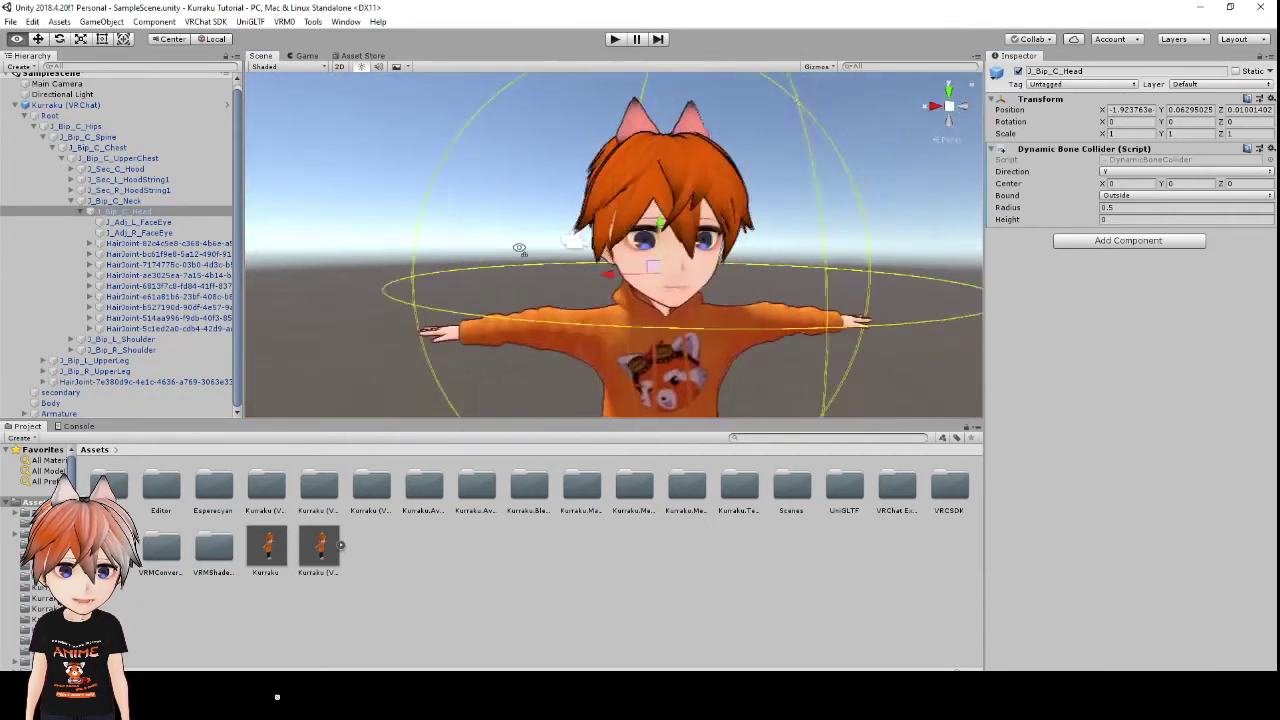
- Set the head's Dynamic Bone Collider Radius to 0.1 and check its size against the head
click(1135, 208)
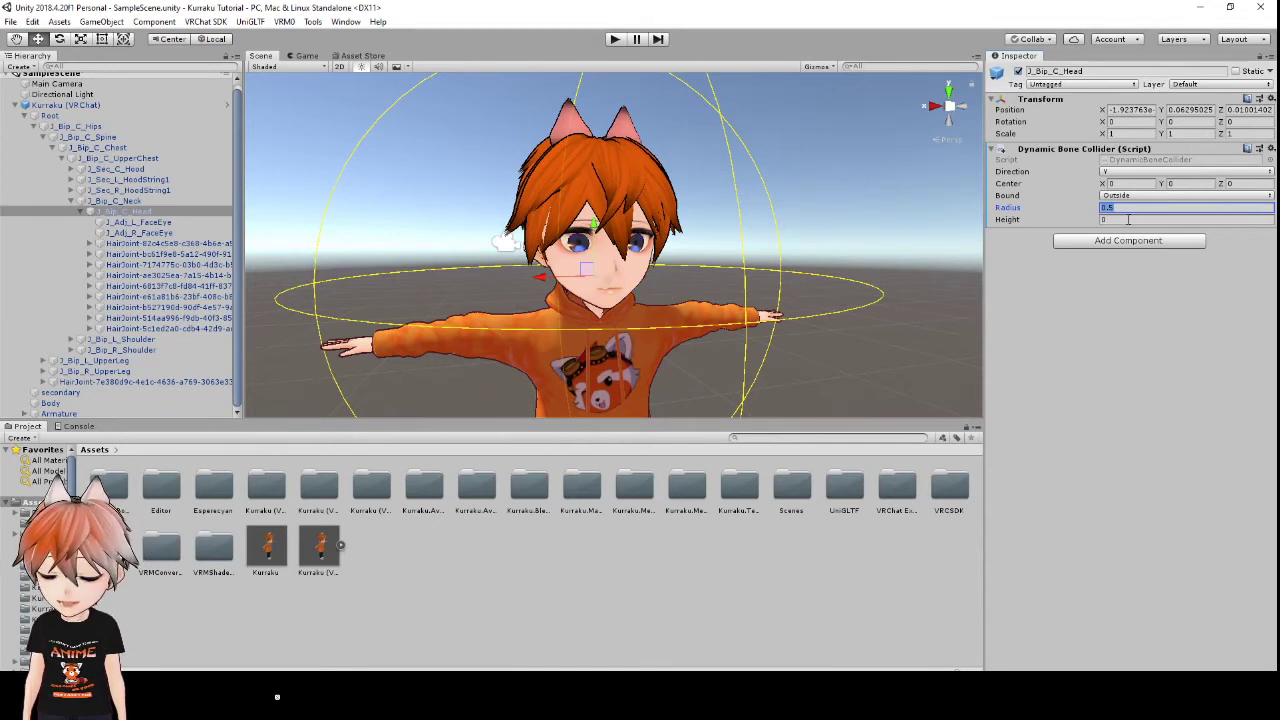
text(0)
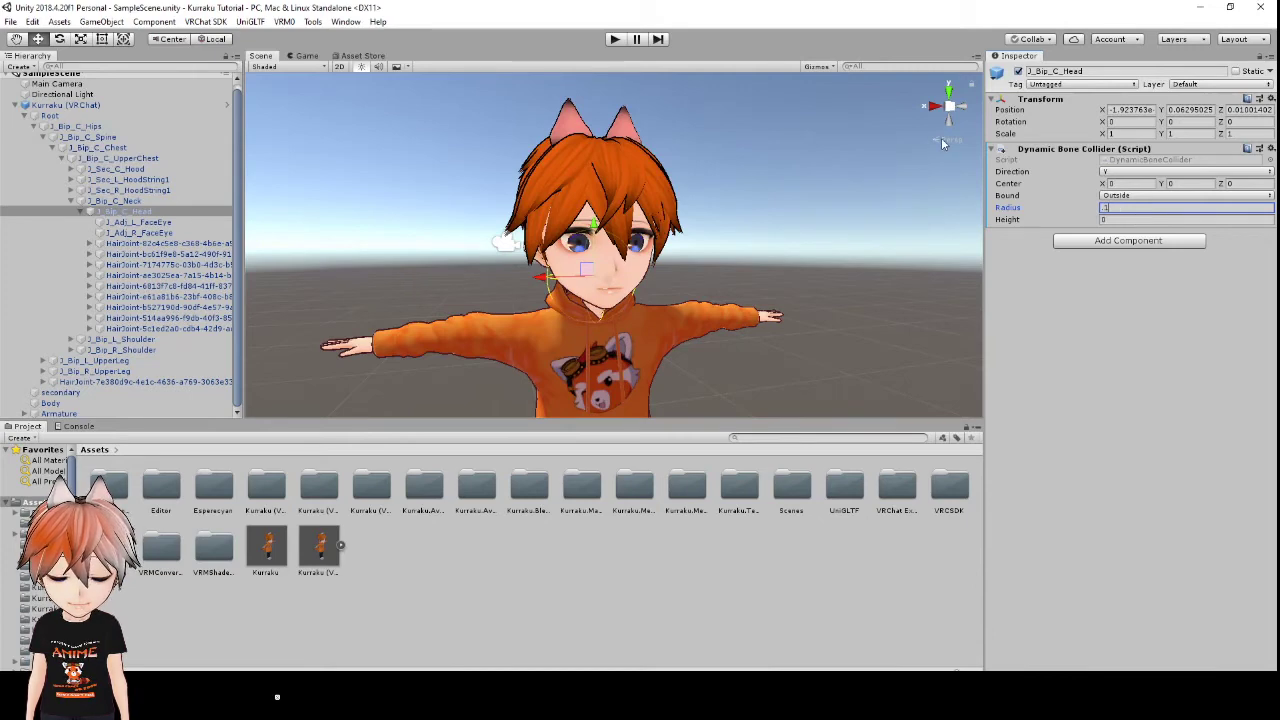
alt+drag(770, 222, 716, 236)
middle_drag(716, 236, 676, 228)
right_drag(672, 237, 682, 208)
middle_drag(681, 208, 688, 232)
alt+drag(688, 232, 674, 317)
middle_drag(674, 317, 691, 286)
right_drag(691, 286, 646, 311)
middle_drag(641, 310, 620, 318)
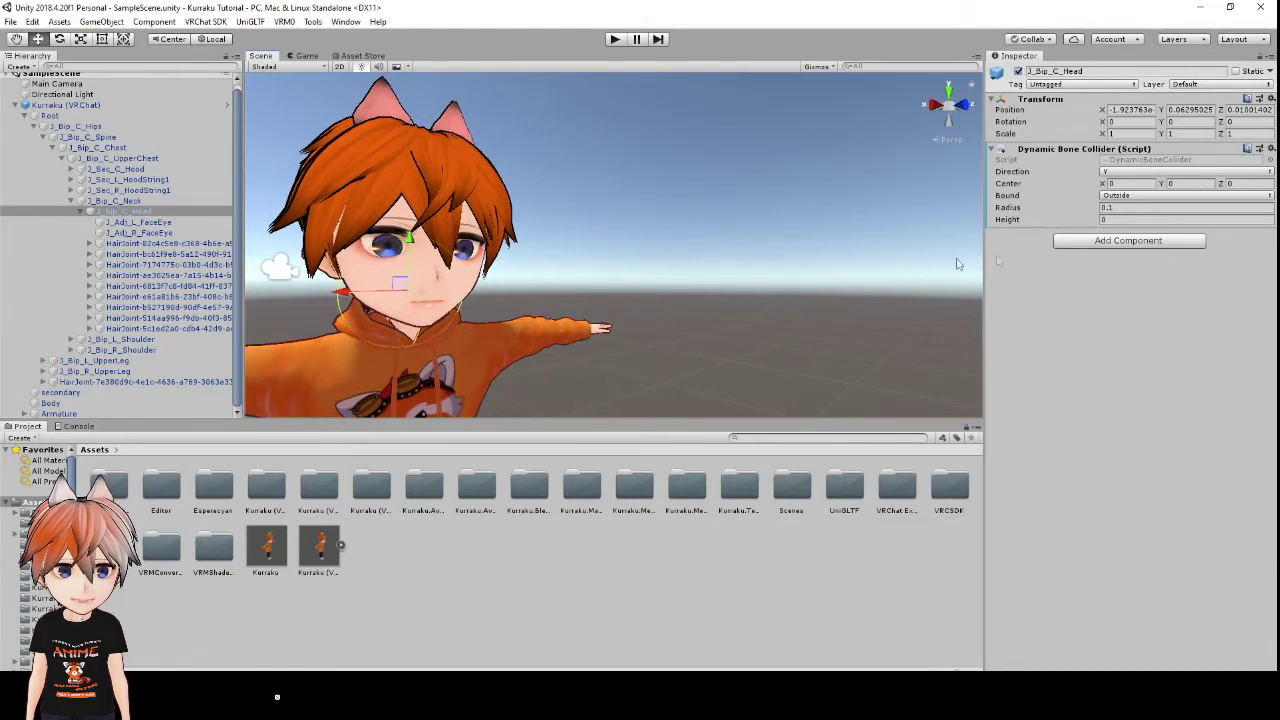
- Set the head's Dynamic Bone Collider Height to 0.6 and inspect the capsule's coverage from several angles
click(1156, 219)
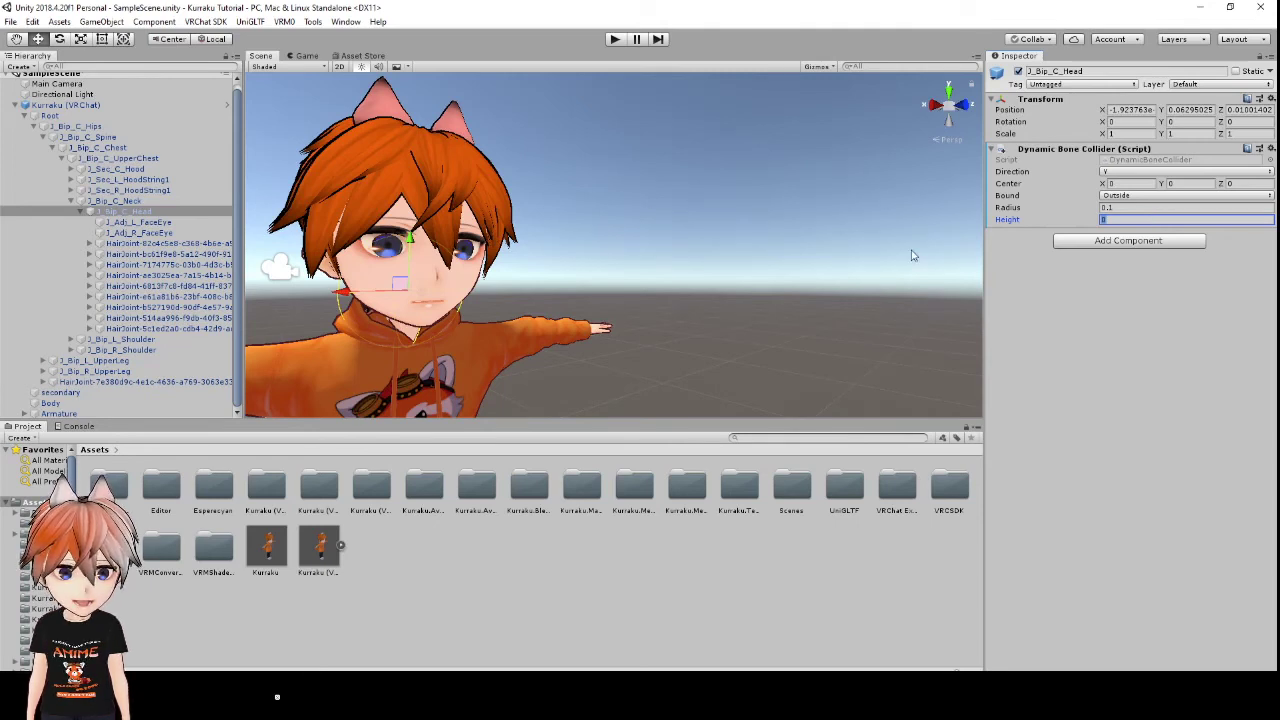
text(.6)
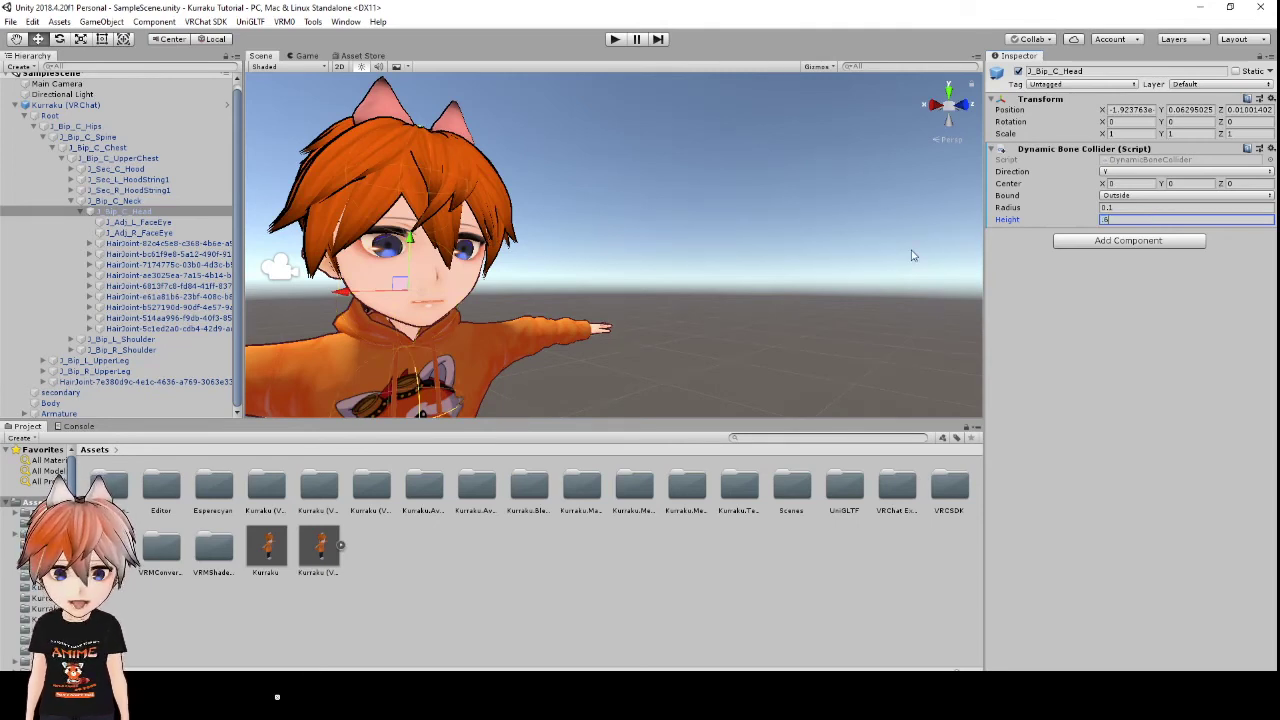
alt+drag(663, 212, 597, 254)
middle_drag(597, 254, 538, 280)
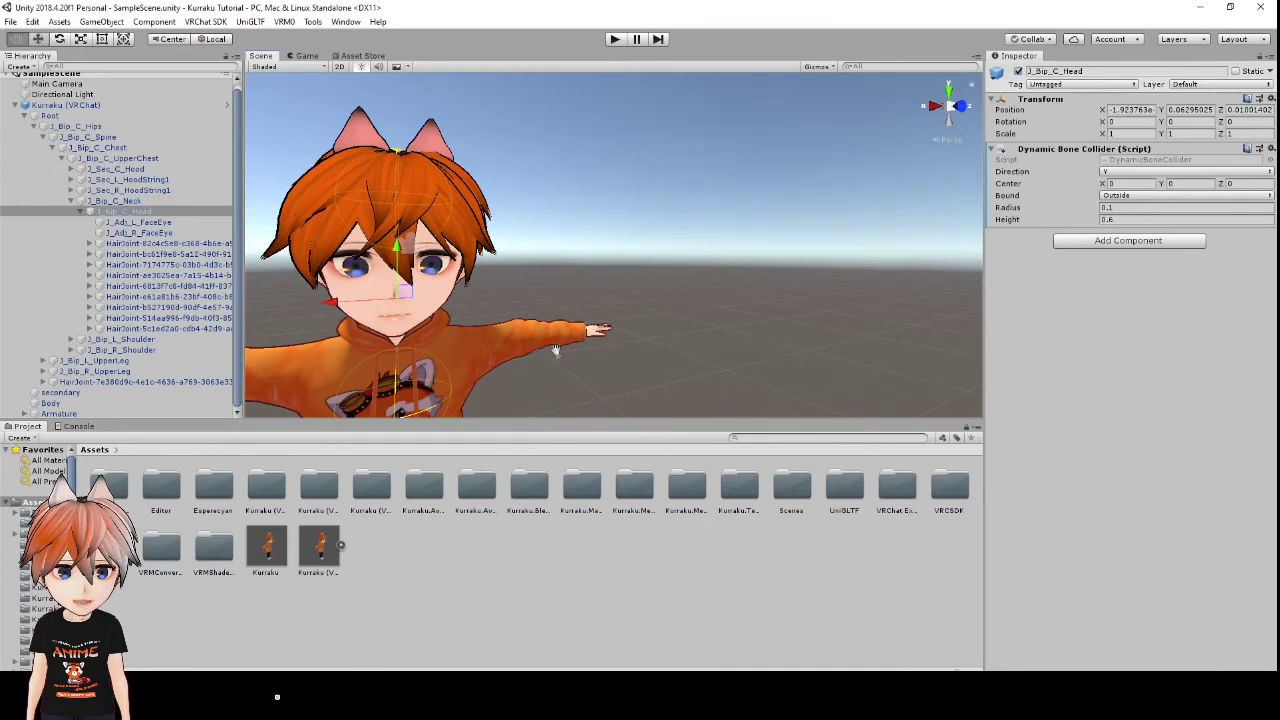
alt+drag(556, 350, 605, 343)
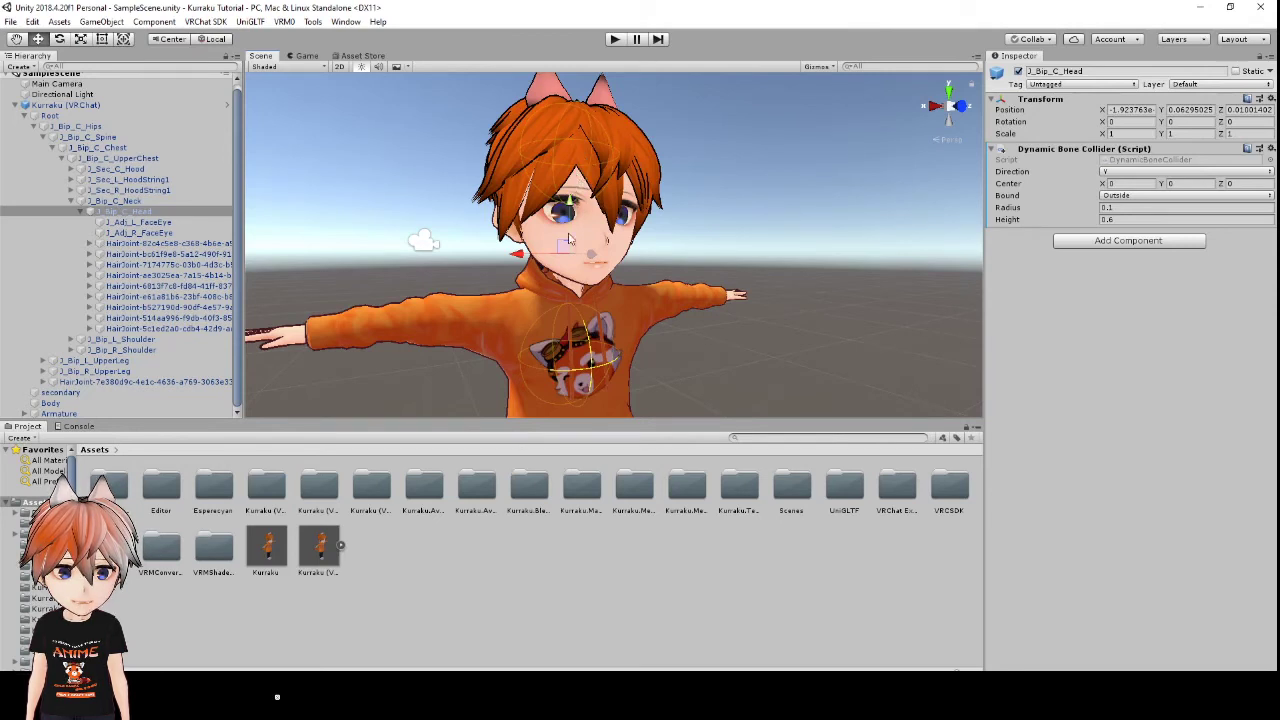
right_drag(583, 222, 619, 240)
middle_drag(522, 244, 559, 249)
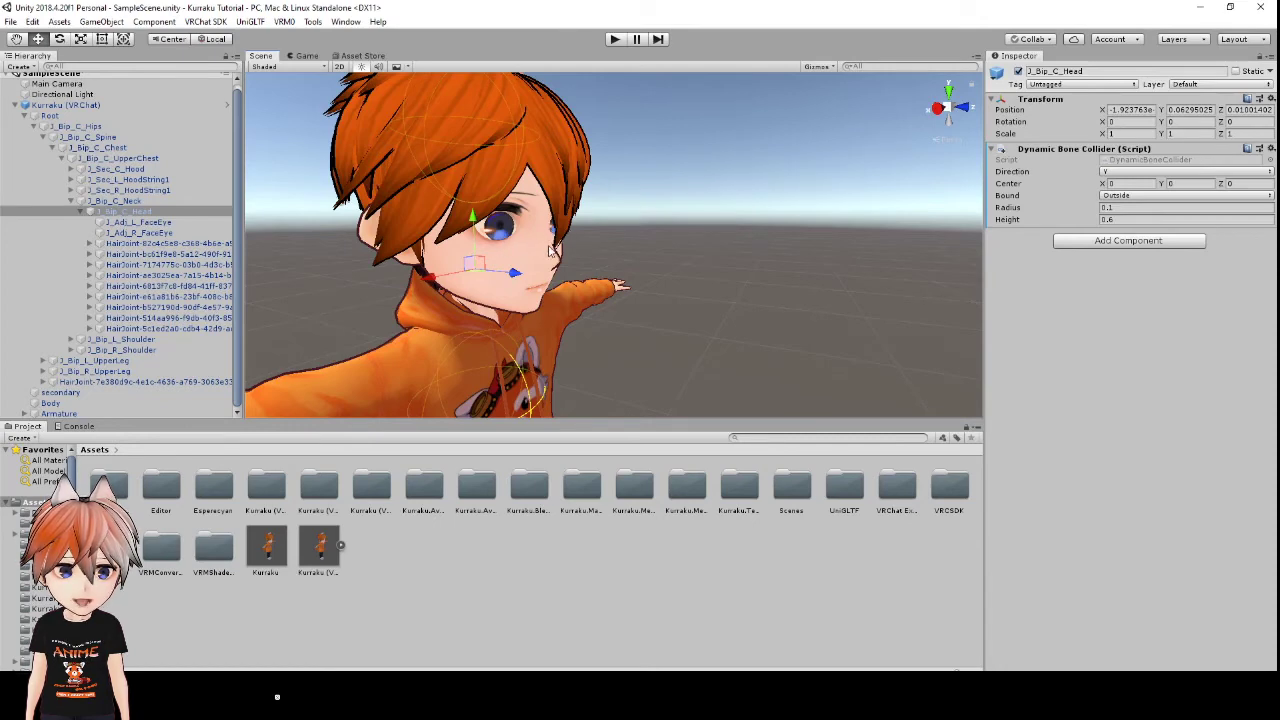
right_drag(630, 262, 480, 263)
middle_drag(692, 273, 625, 273)
alt+drag(625, 272, 665, 279)
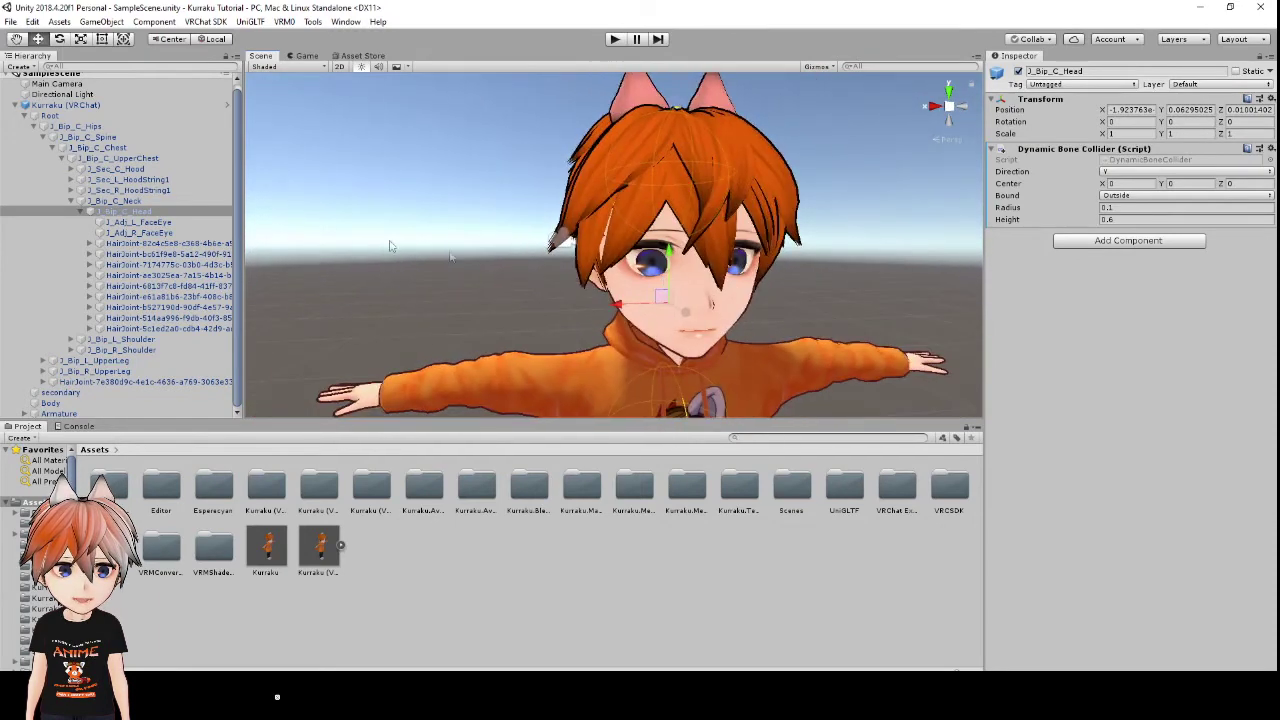
- Set the Colliders list size to 1 in the Dynamic Bone component of the Kurraku (VRChat) avatar root
click(162, 106)
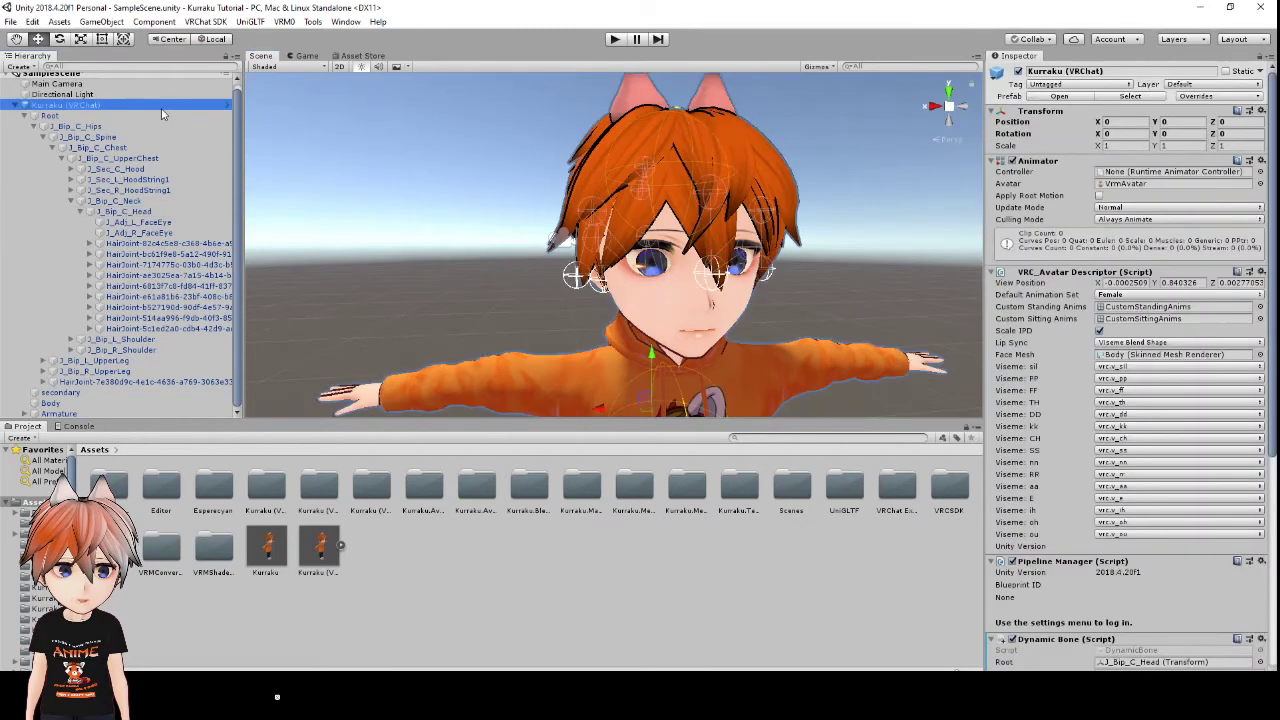
scroll(1136, 458, down, 6)
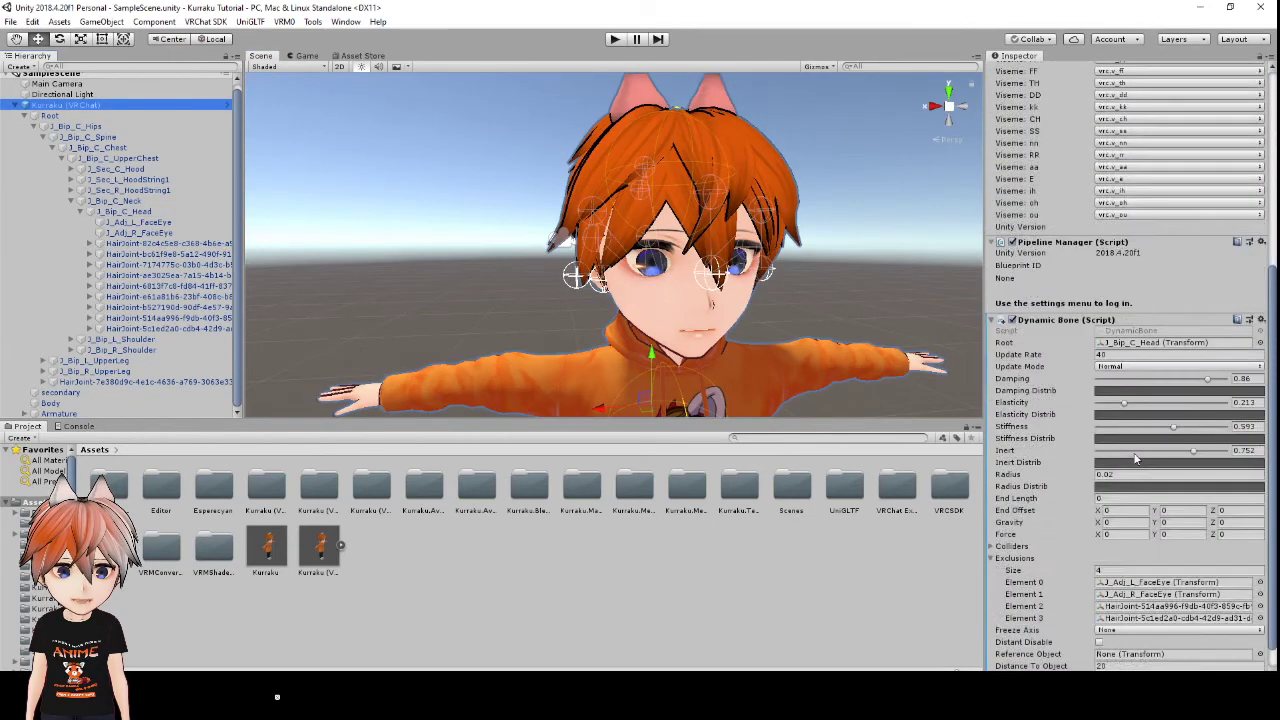
scroll(1136, 458, down, 1)
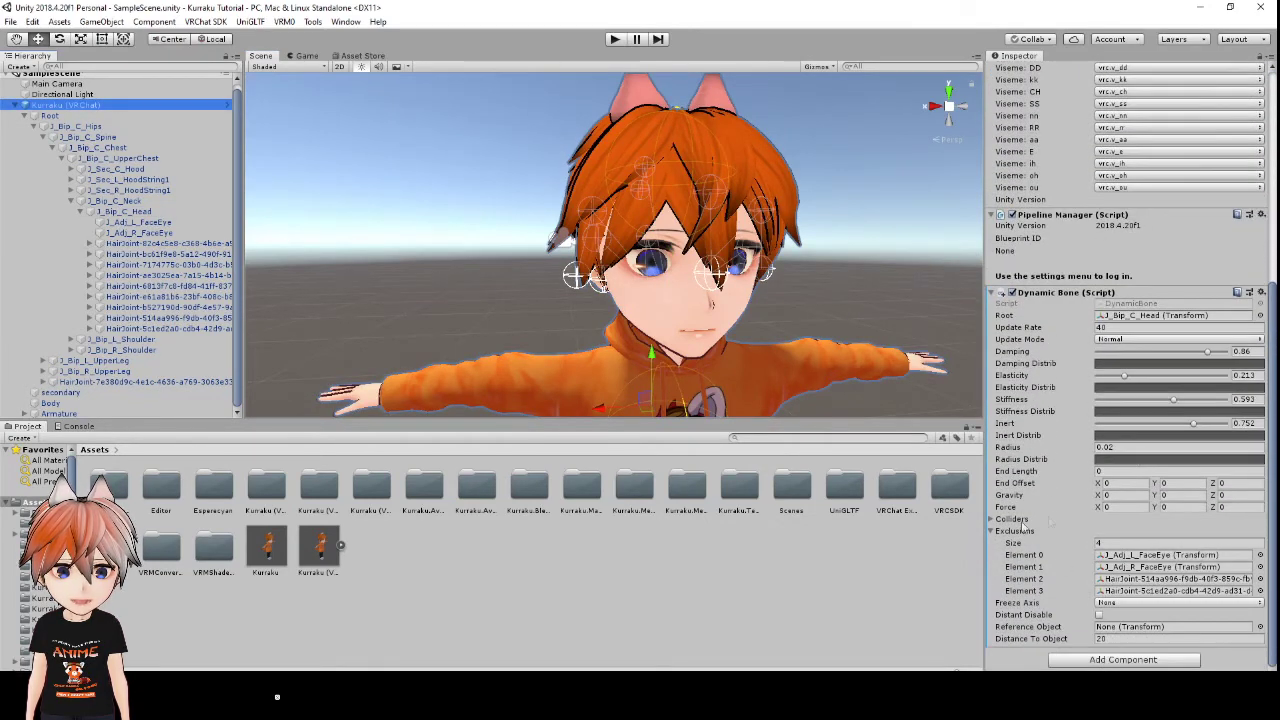
click(992, 520)
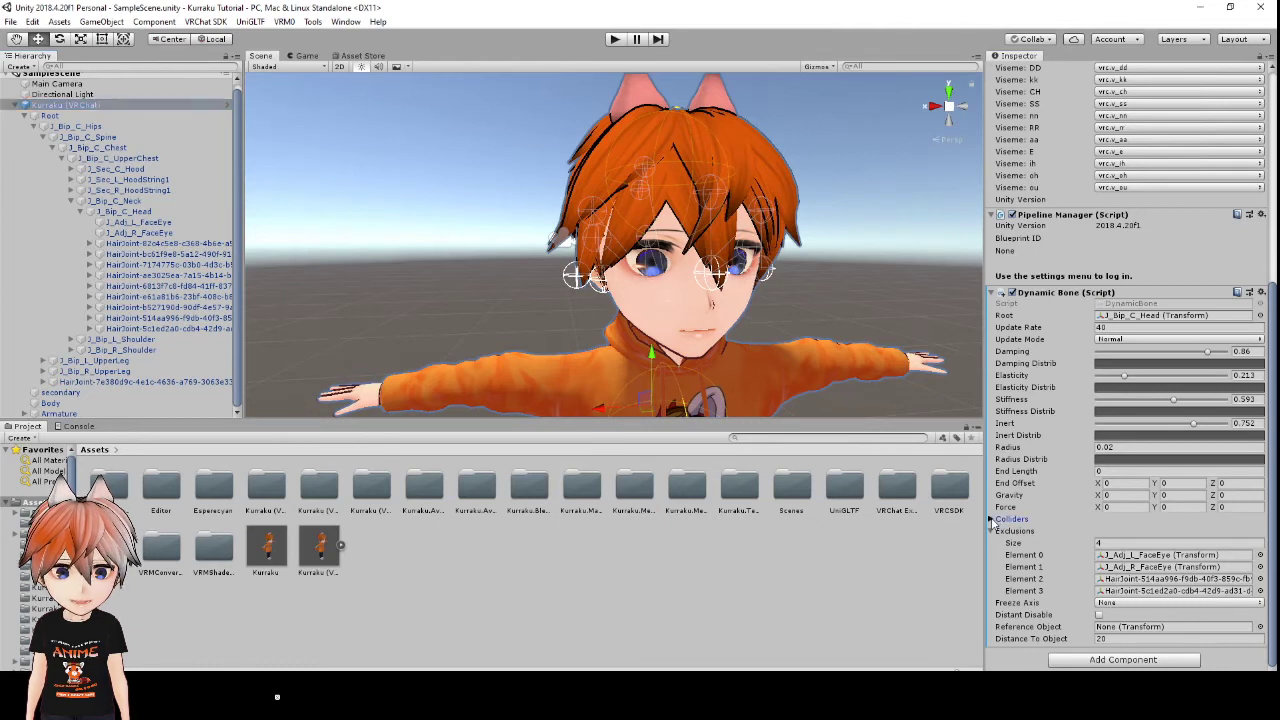
click(1116, 532)
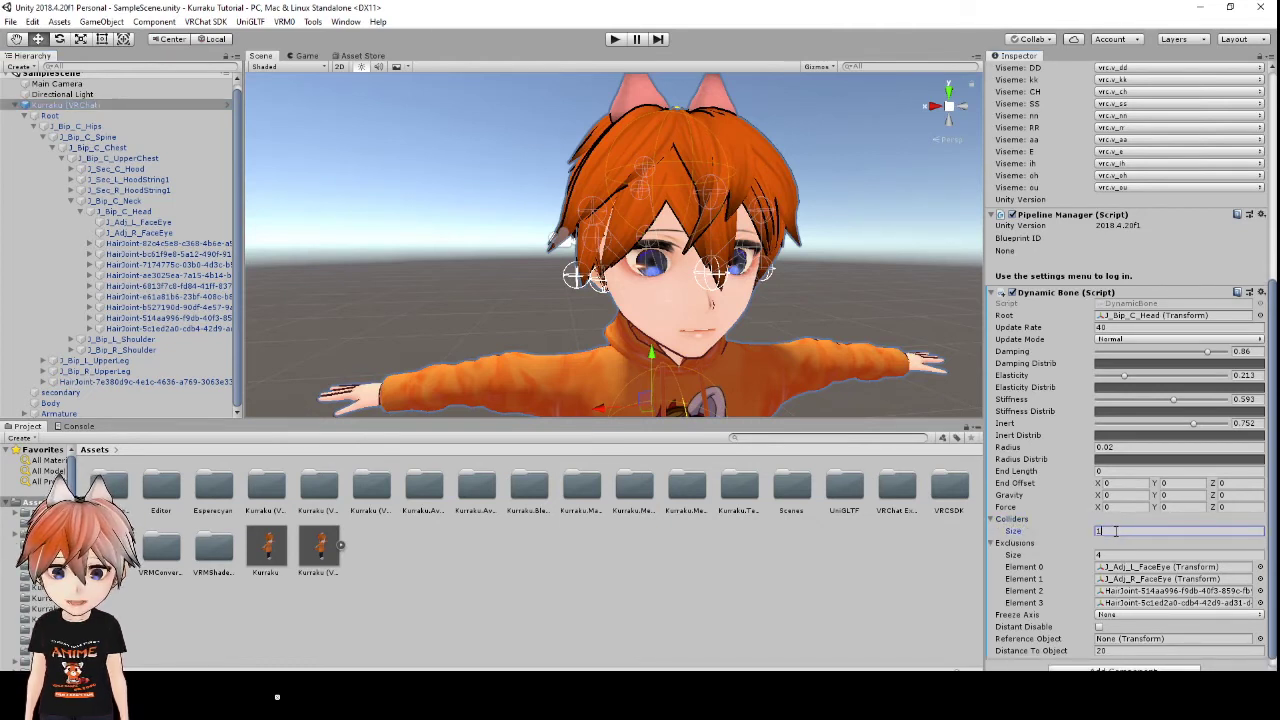
text(1)
key(Return)
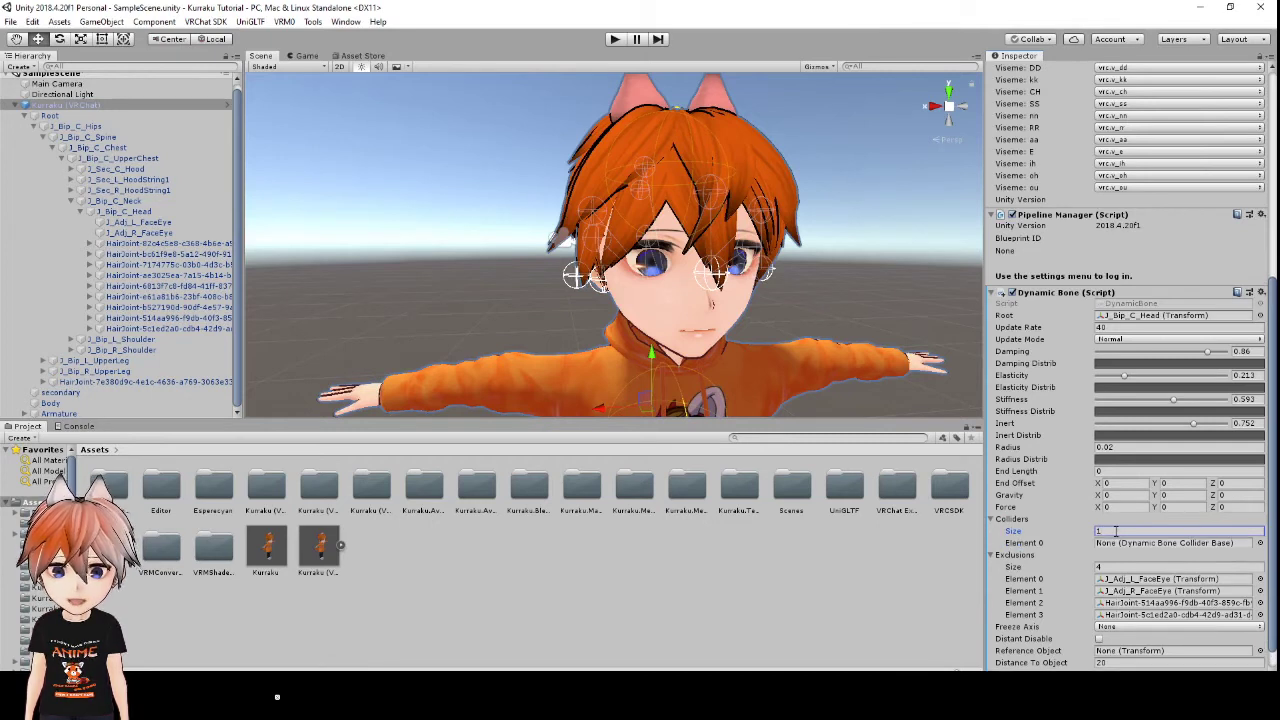
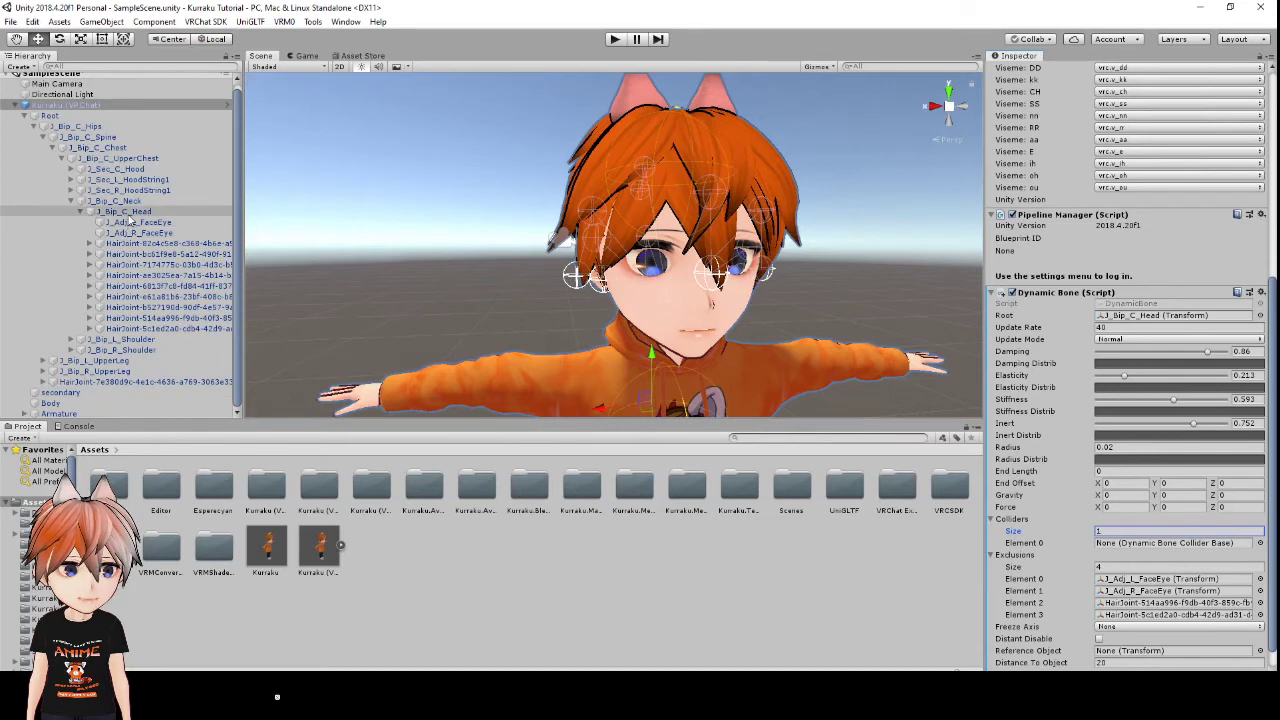
- Assign the J_Bip_C_Head collider to Element 0 of the hair Dynamic Bone's Colliders list and save the scene
drag(1099, 535, 1118, 545)
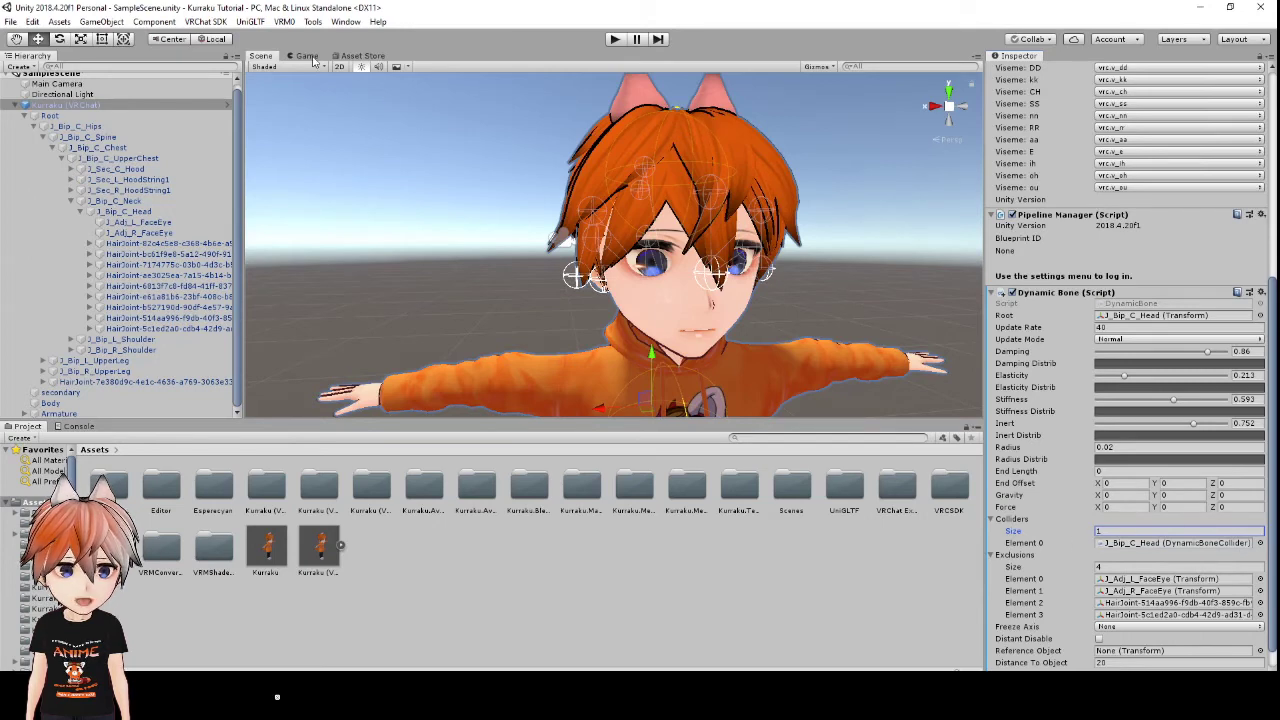
right_drag(590, 284, 759, 307)
middle_drag(612, 308, 637, 315)
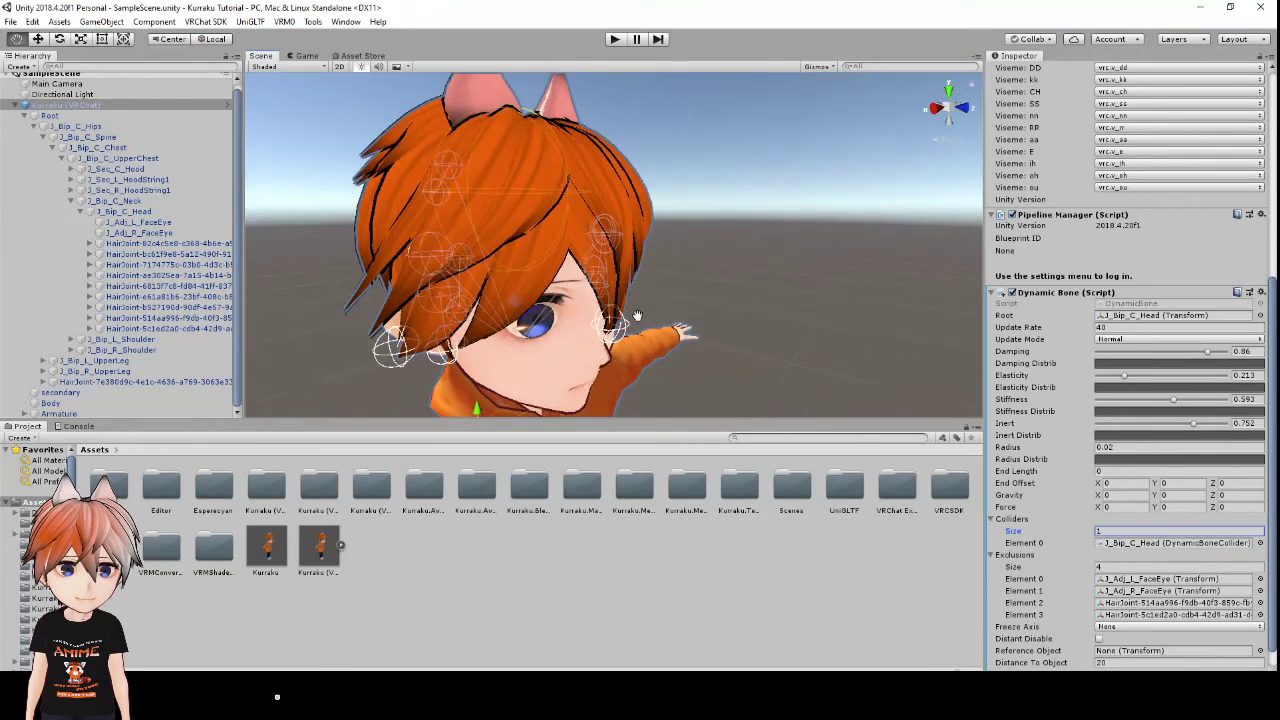
right_drag(790, 323, 709, 324)
scroll(668, 337, down, 5)
alt+drag(709, 325, 571, 316)
right_drag(572, 318, 591, 300)
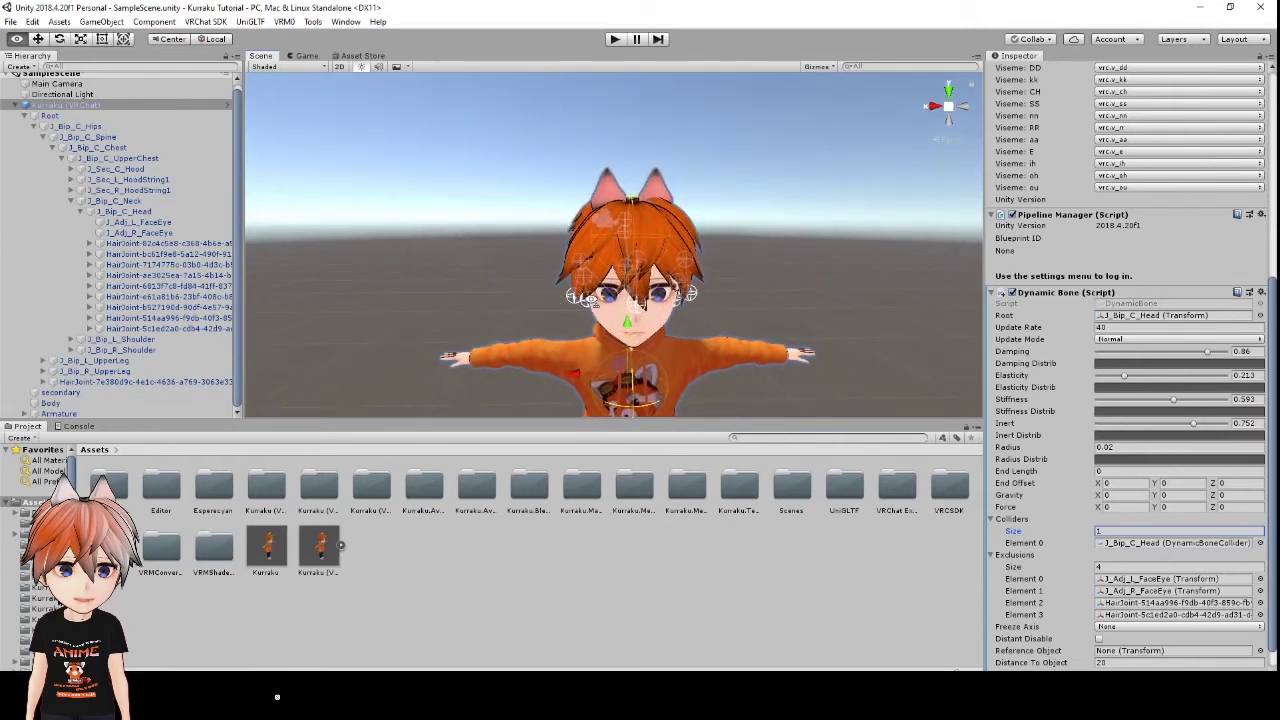
click(11, 22)
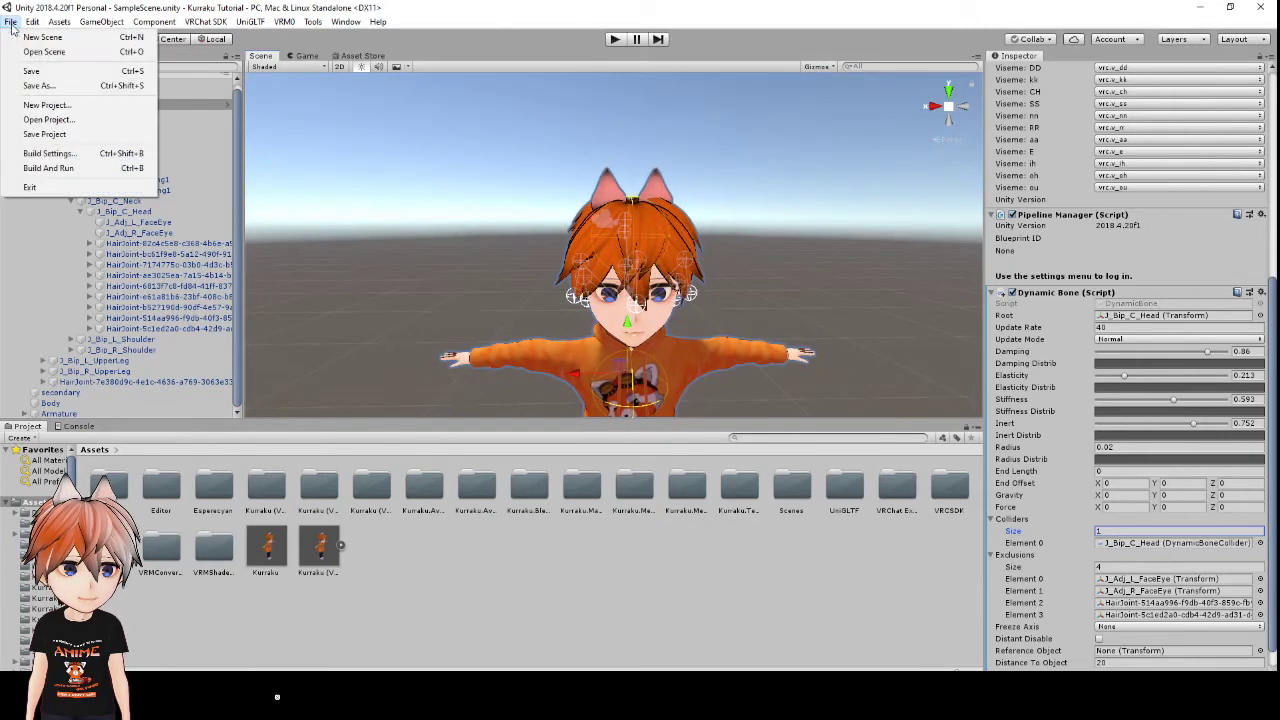
click(32, 71)
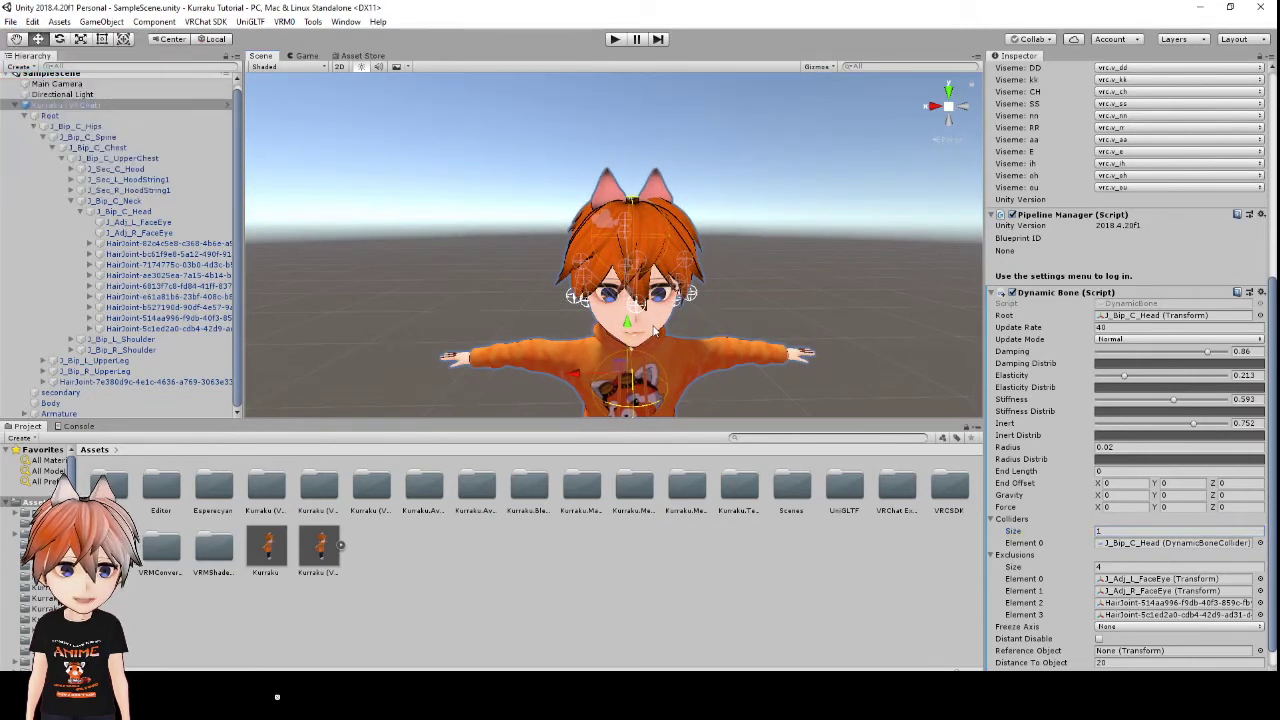
- Add a second Dynamic Bone component to the Kurraku (VRChat) avatar root
scroll(704, 336, up, 2)
middle_drag(704, 336, 730, 306)
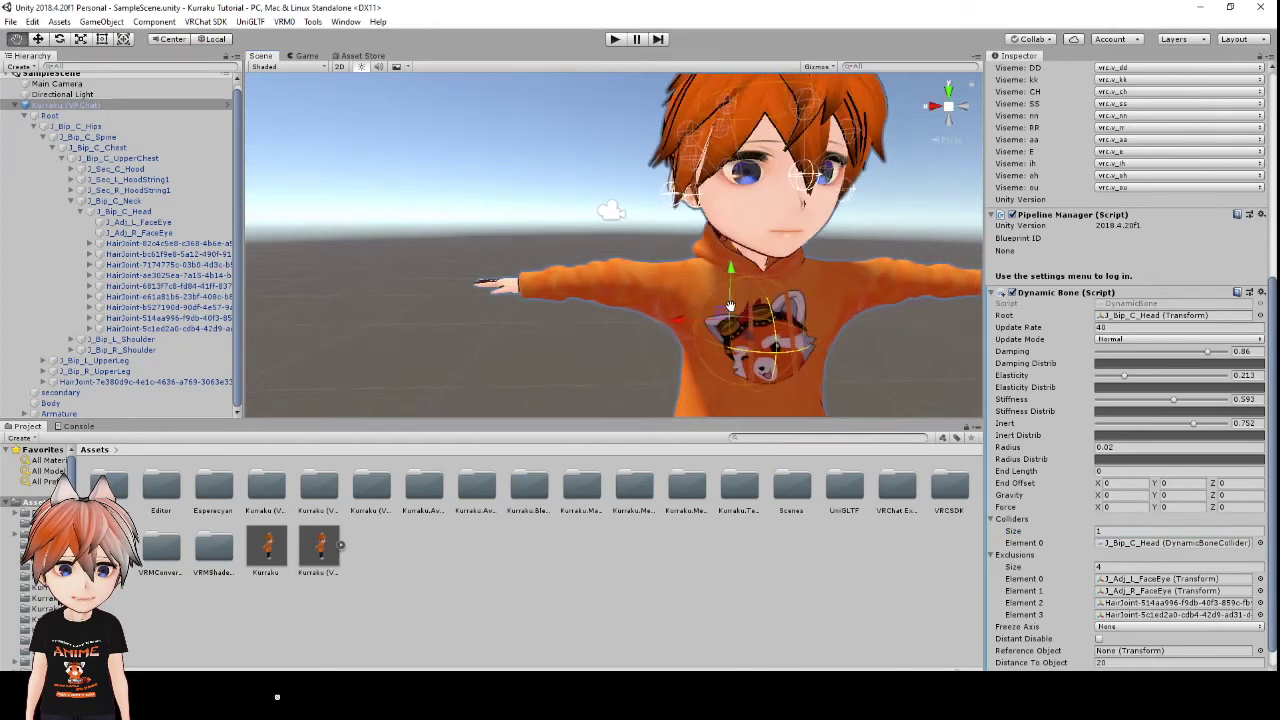
alt+drag(731, 307, 638, 293)
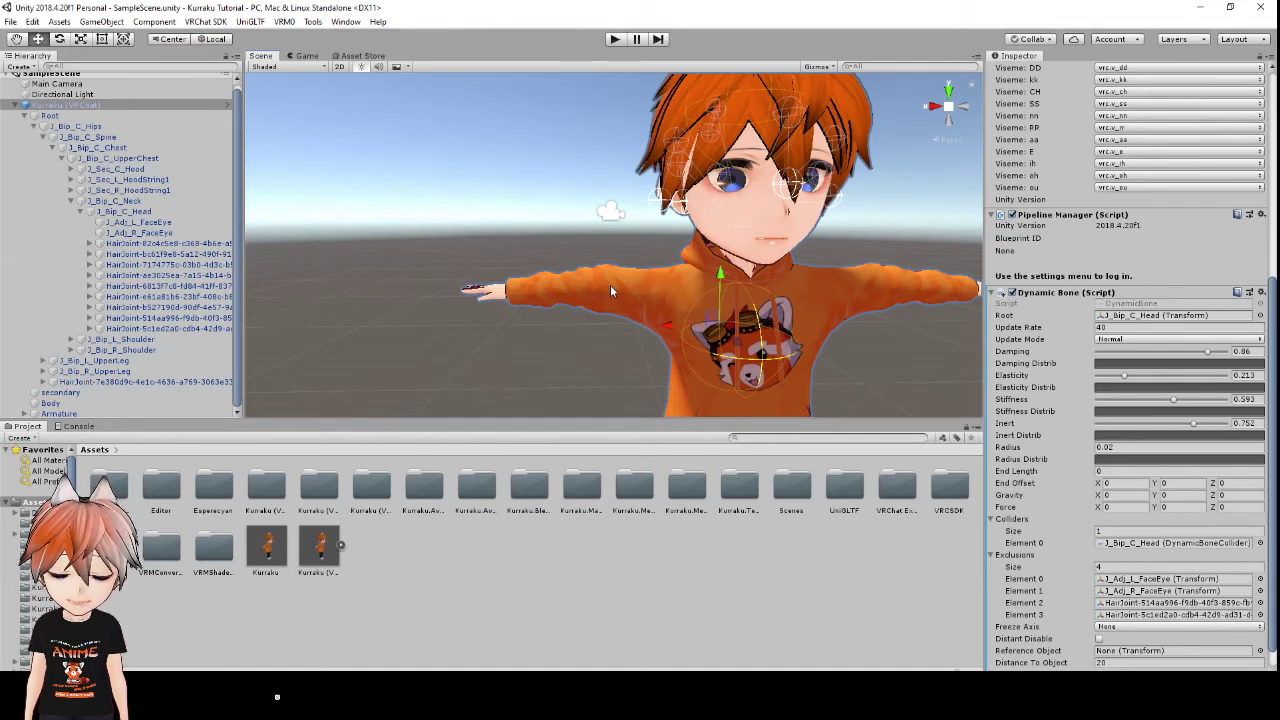
scroll(1080, 410, down, 1)
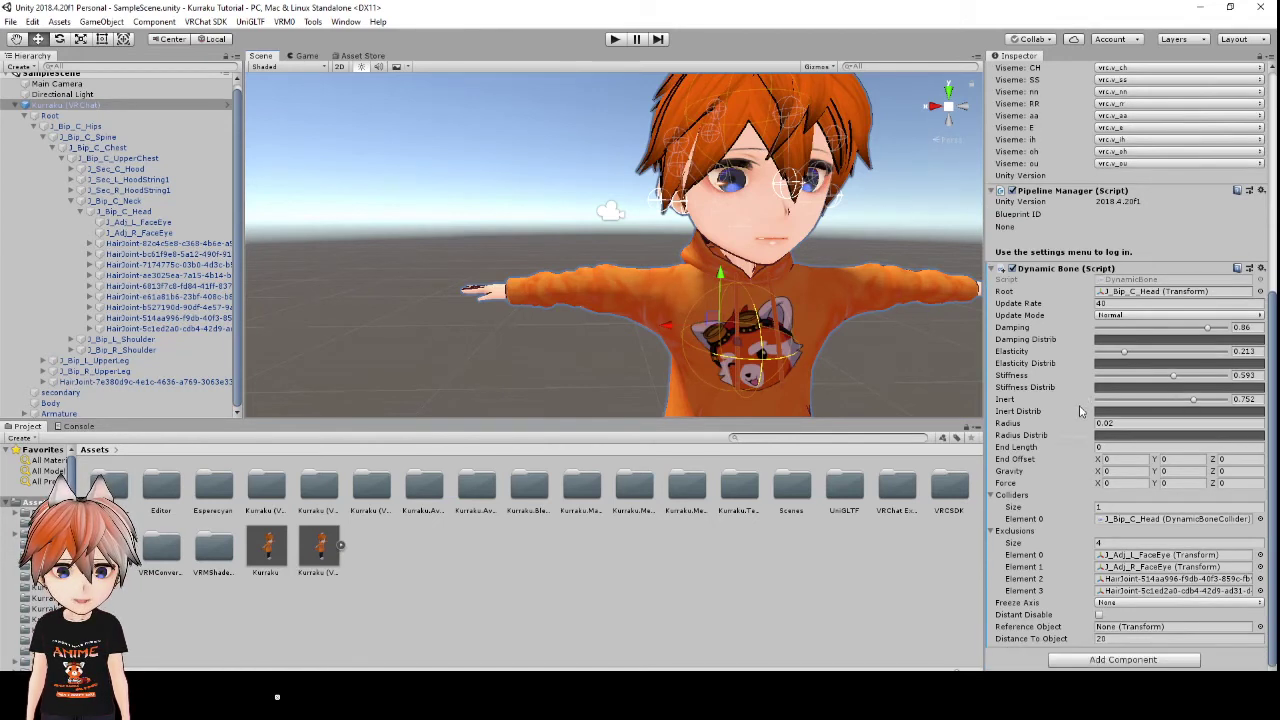
alt+drag(800, 393, 594, 297)
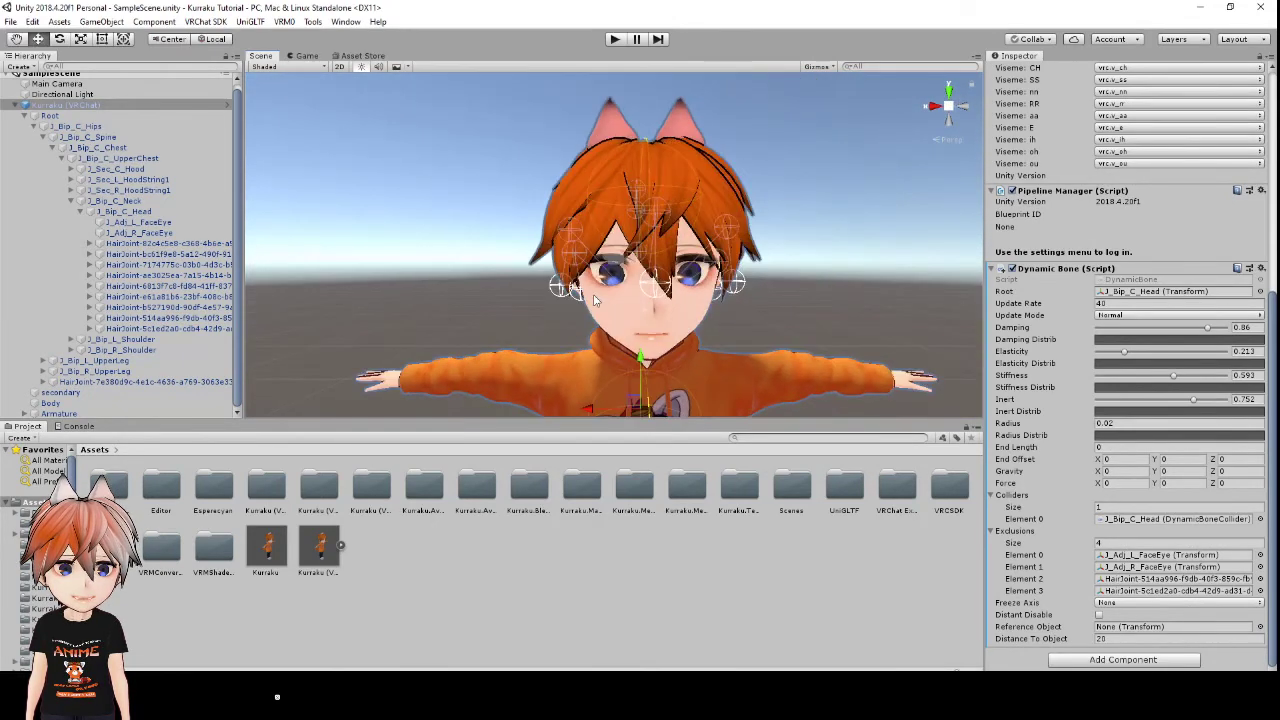
scroll(657, 313, down, 3)
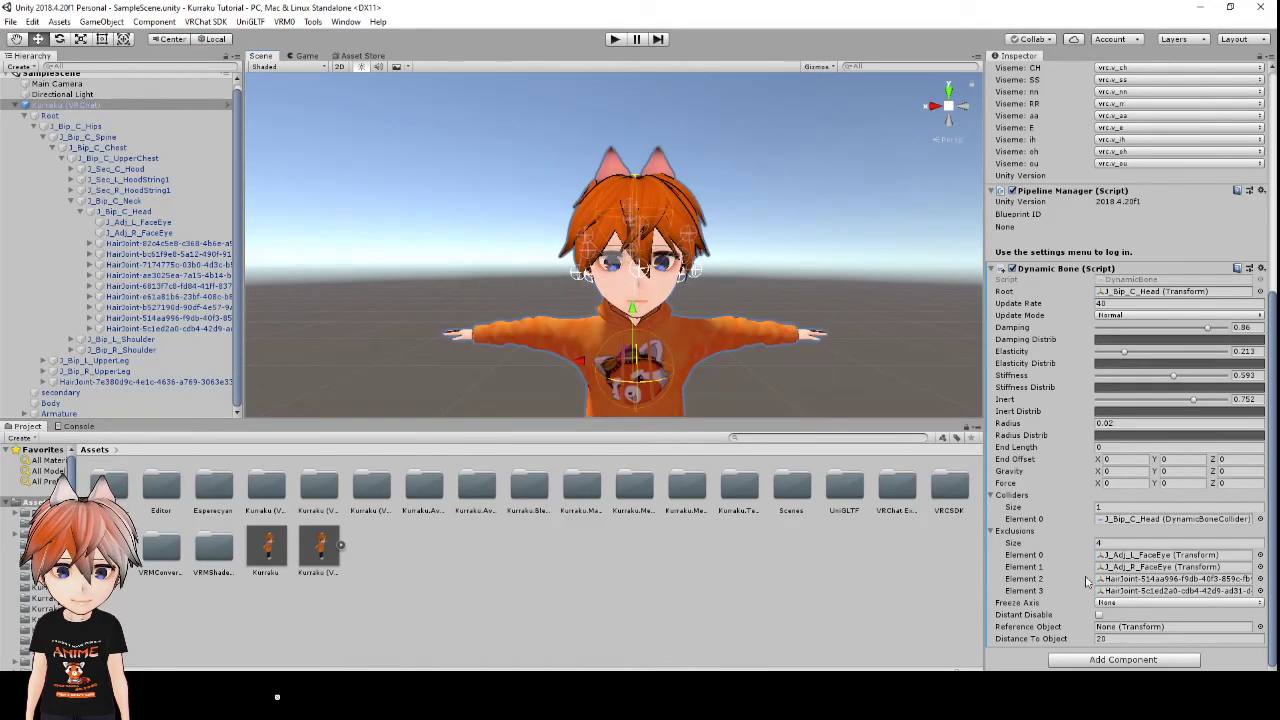
click(1080, 657)
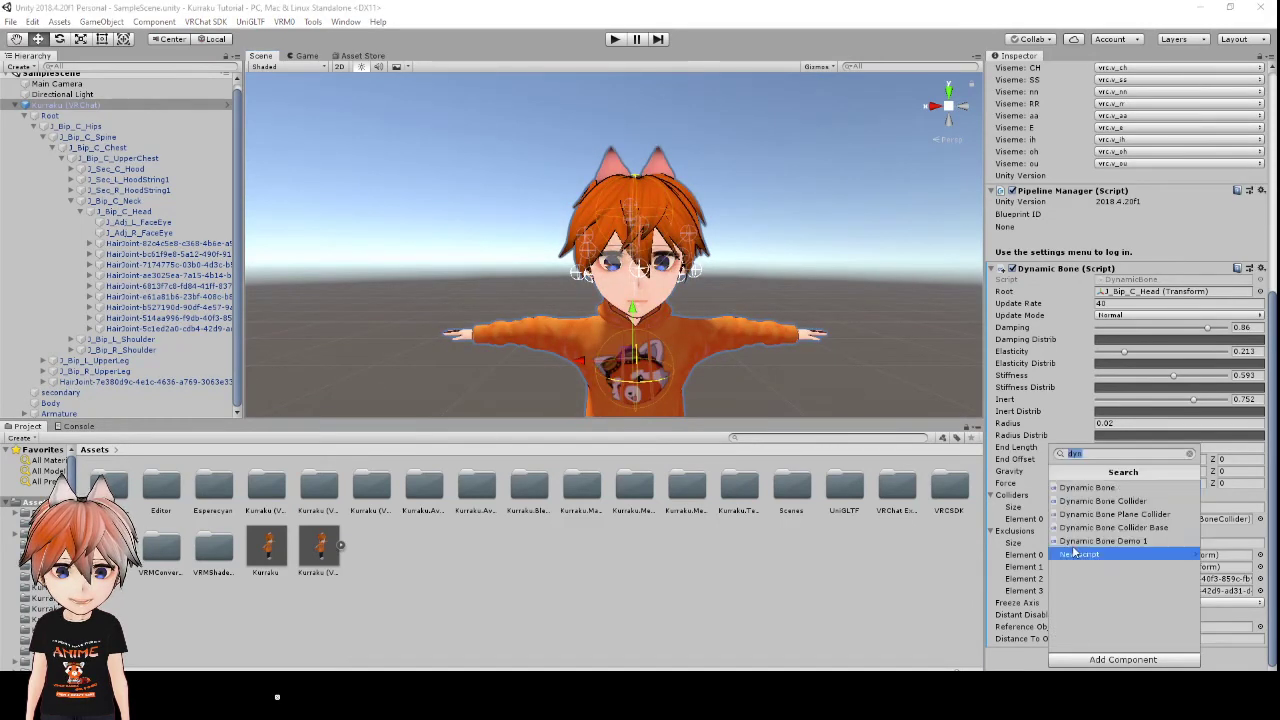
click(1080, 490)
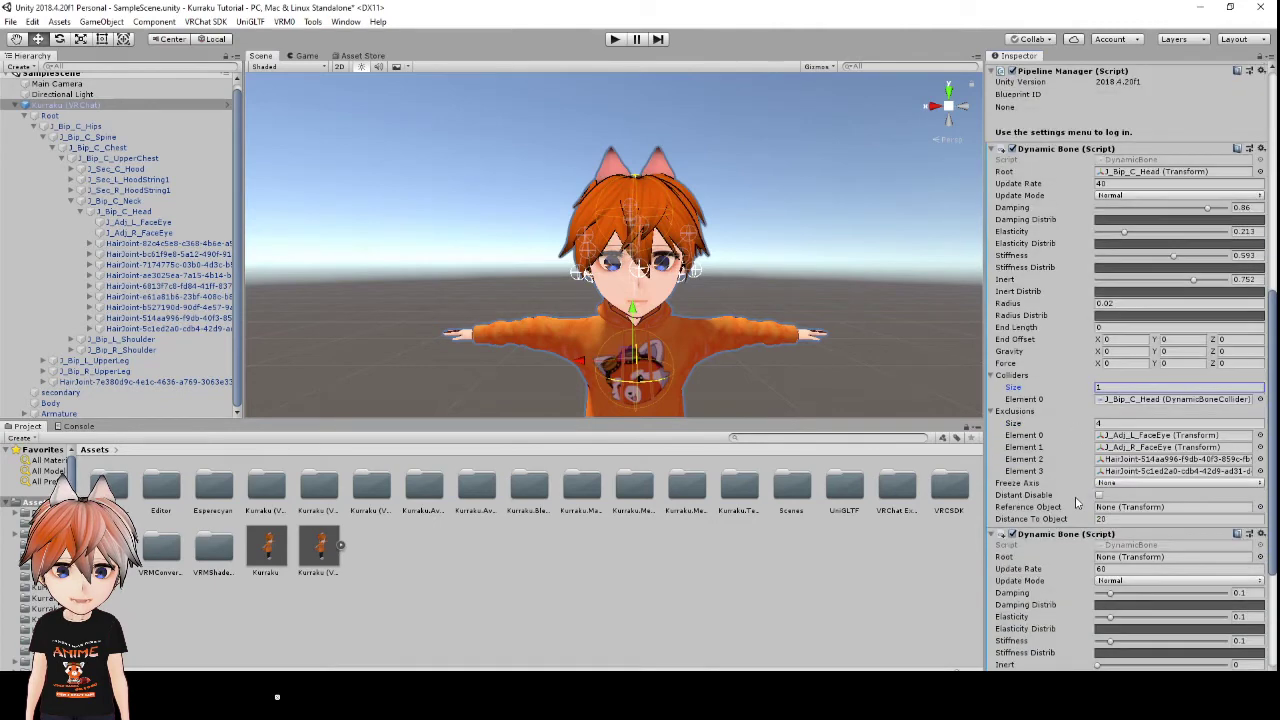
- Set the new Dynamic Bone's Root to the HairJoint-7e380d9c tail bone, Update Rate to 40 and Damping to 0.717
scroll(1072, 497, down, 5)
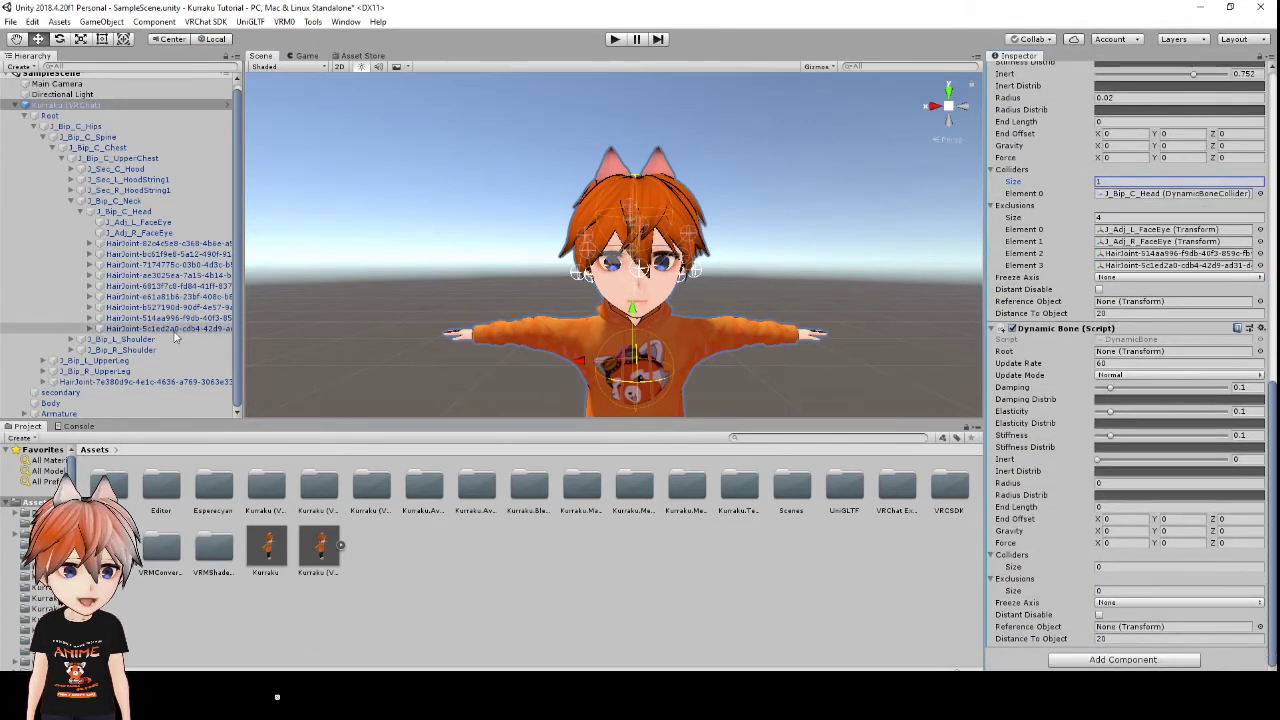
click(134, 383)
drag(134, 383, 1127, 355)
click(1128, 363)
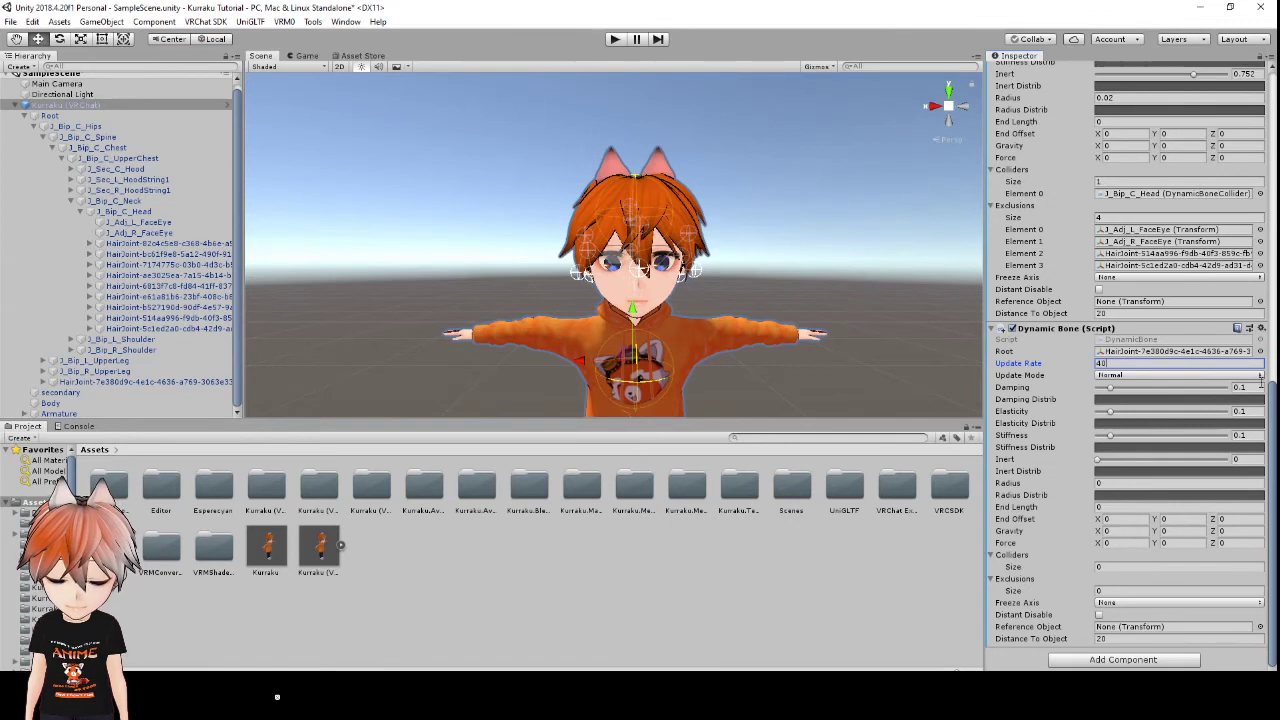
click(1242, 388)
text(.717)
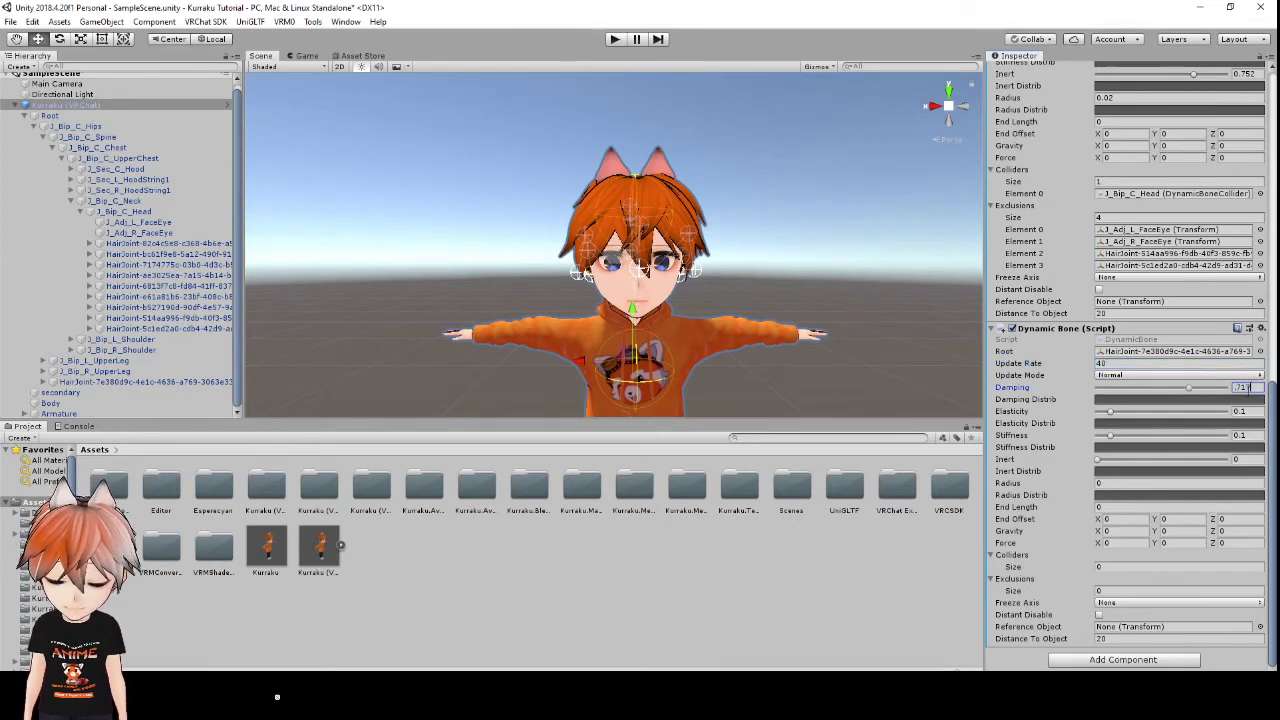
- Set the tail Dynamic Bone's Force Y to -0.01
click(1182, 544)
right_drag(595, 399, 728, 409)
middle_drag(682, 387, 808, 391)
alt+drag(808, 391, 671, 369)
right_drag(671, 369, 734, 349)
mouse_move(734, 349)
middle_down()
mouse_move(731, 312)
mouse_move(728, 329)
middle_up()
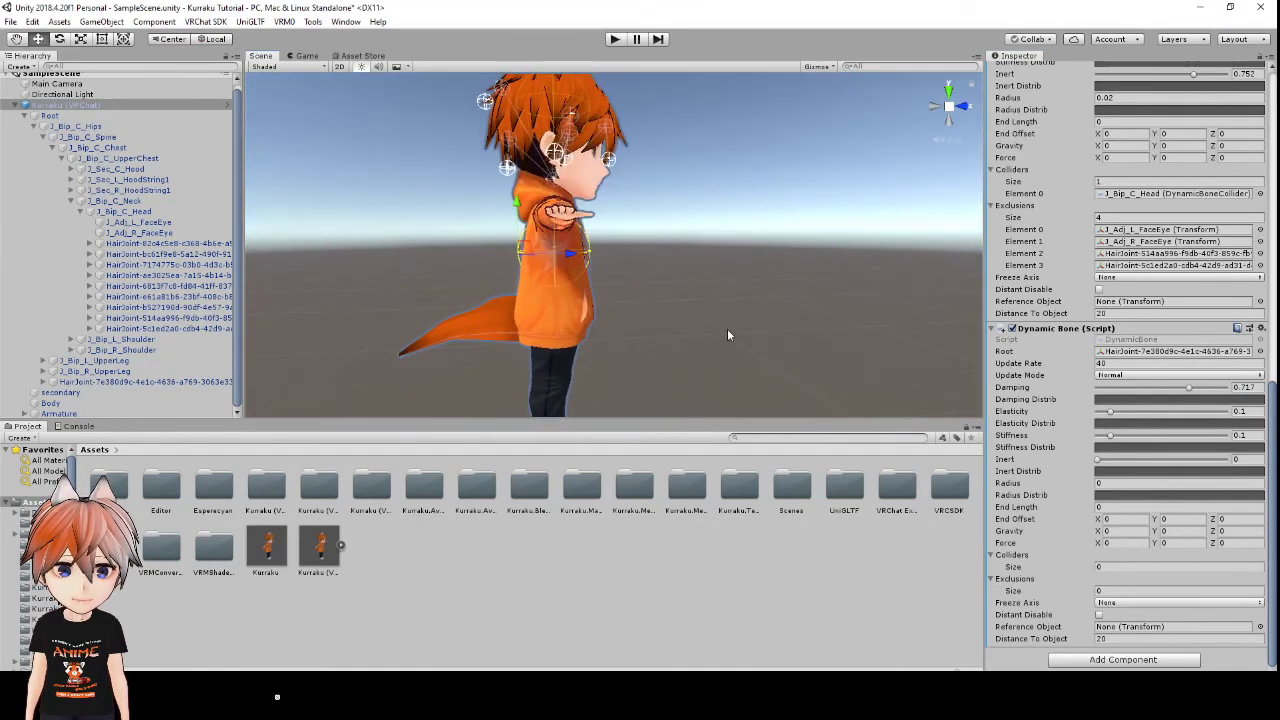
click(1181, 543)
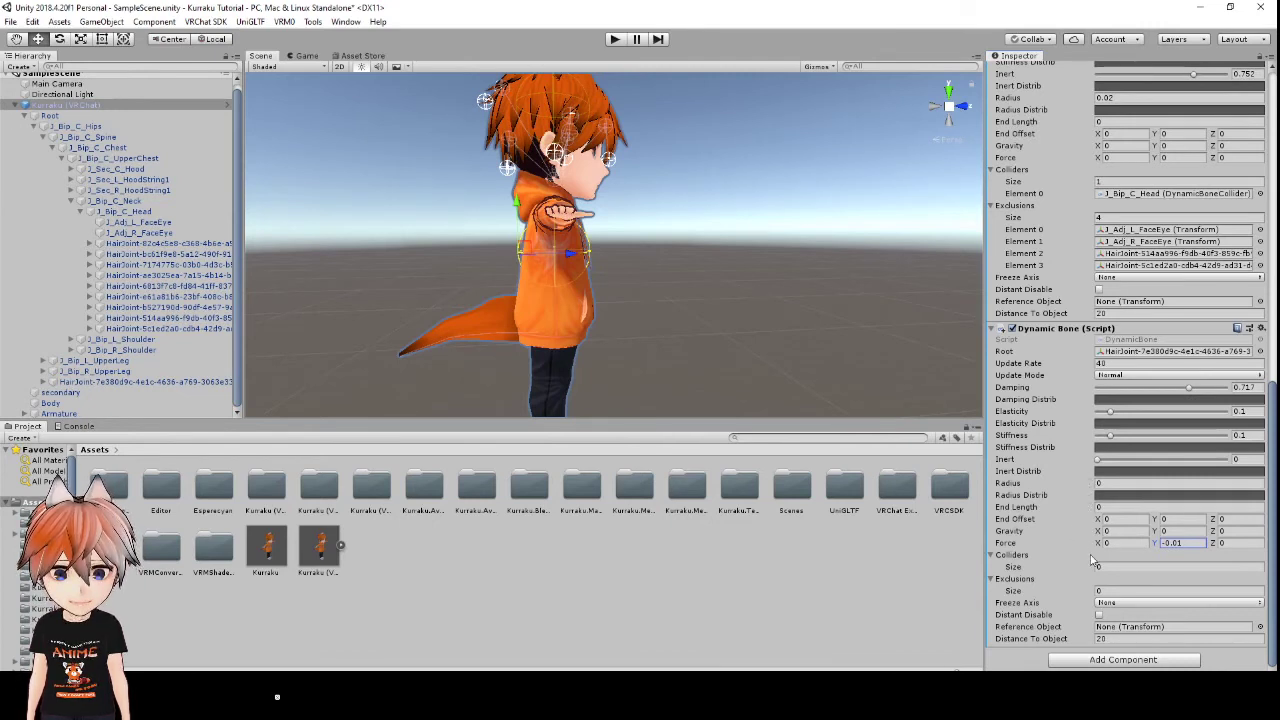
- Add a Dynamic Bone Collider component to the J_Bip_C_Hips bone
right_drag(845, 335, 777, 368)
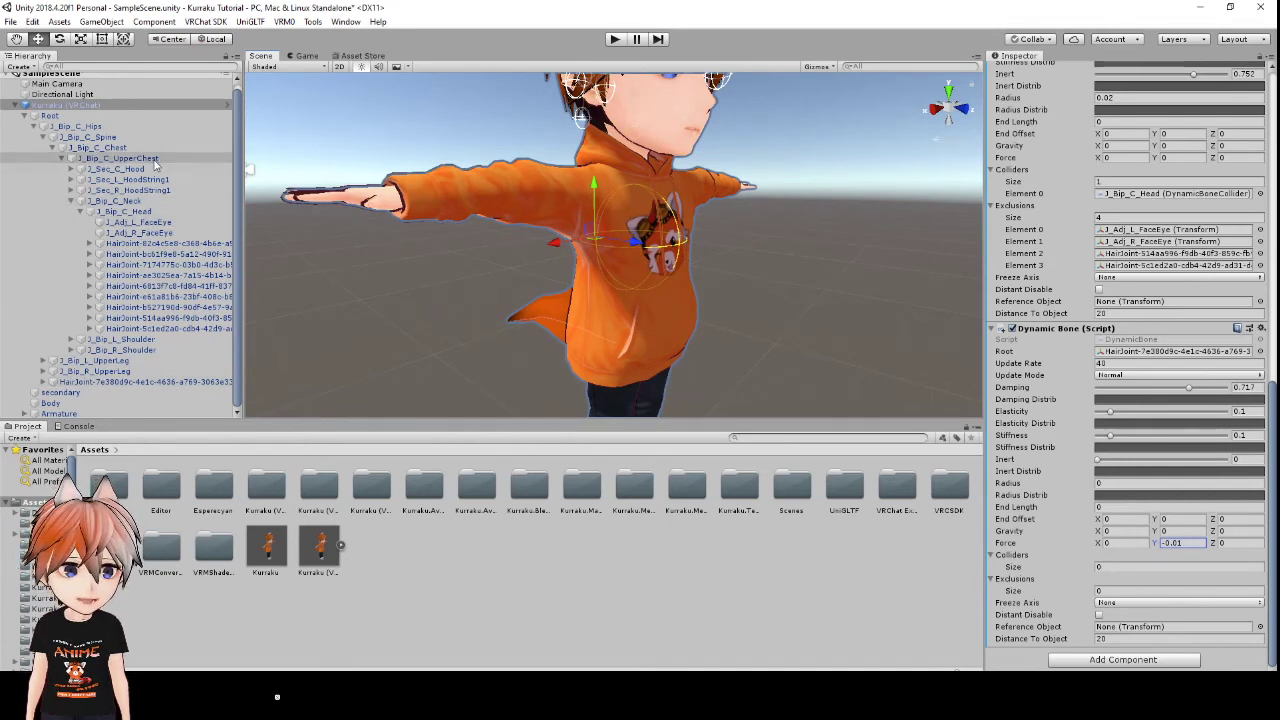
right_drag(631, 382, 654, 336)
middle_drag(656, 338, 659, 300)
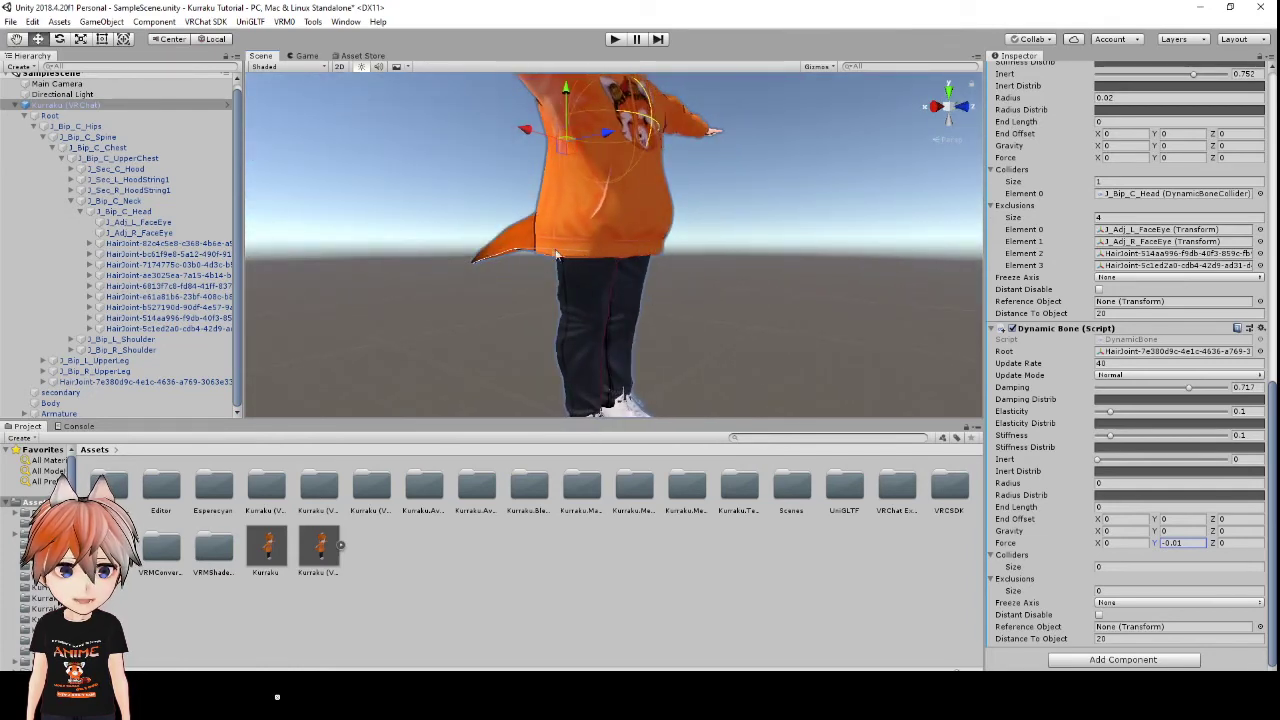
alt+drag(678, 318, 620, 320)
click(169, 128)
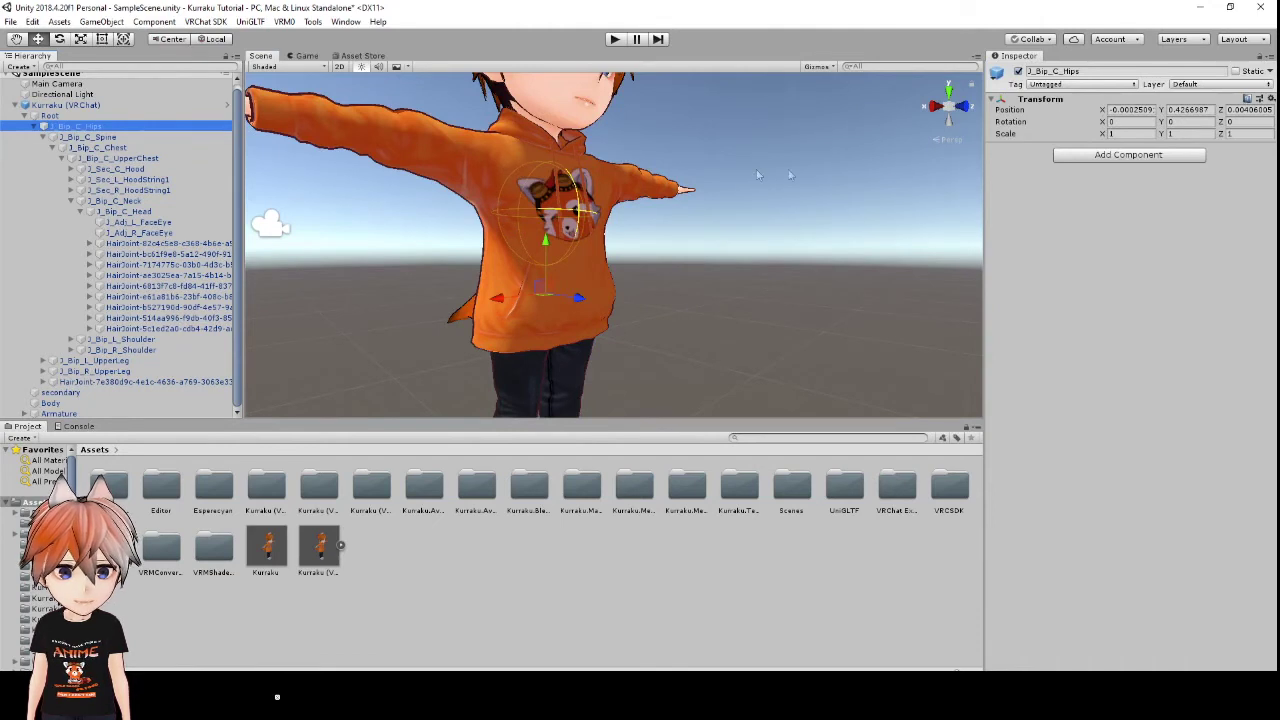
click(1112, 156)
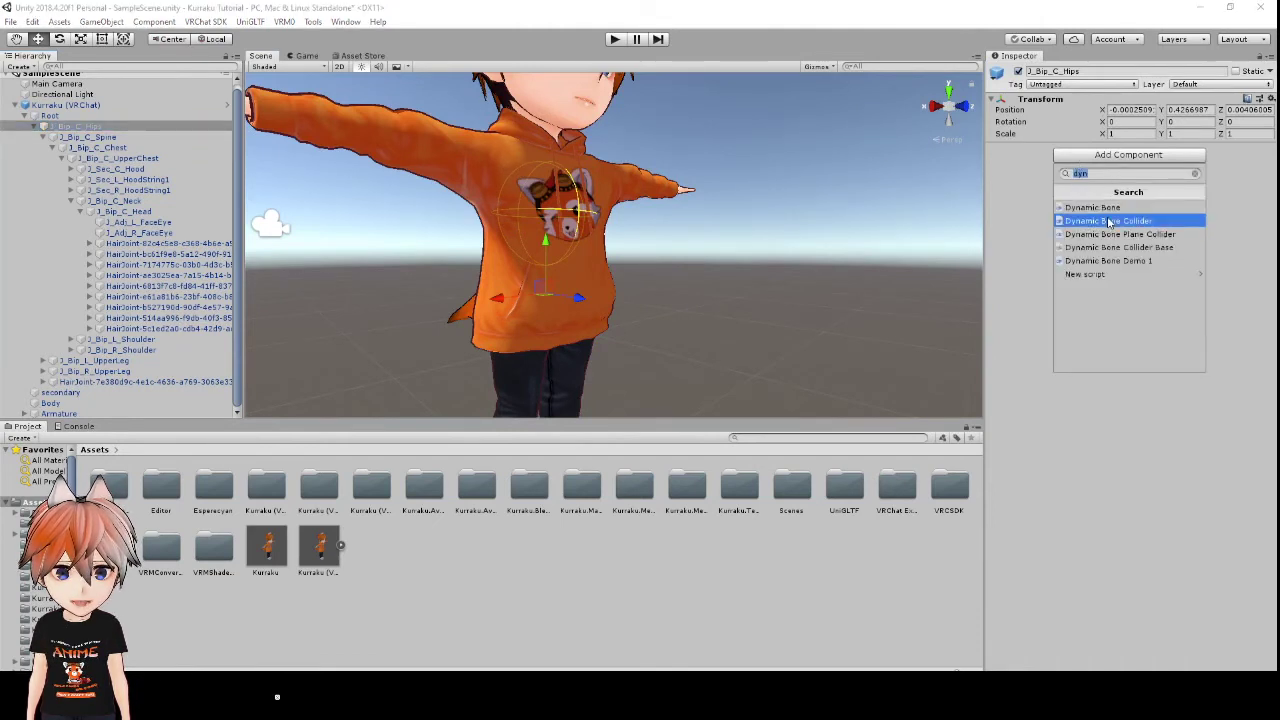
click(1108, 220)
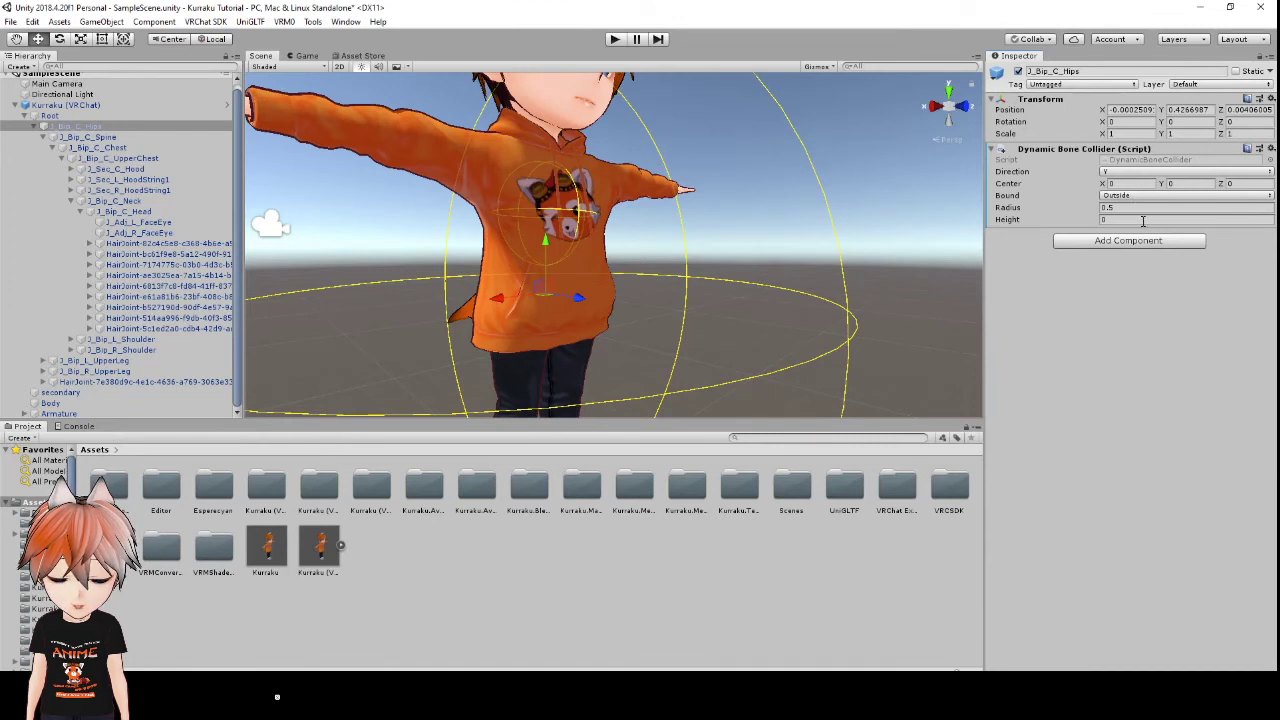
- Set the hips collider's Radius to 0.1 and Height to 0.5 and check its coverage around the lower body
click(1128, 208)
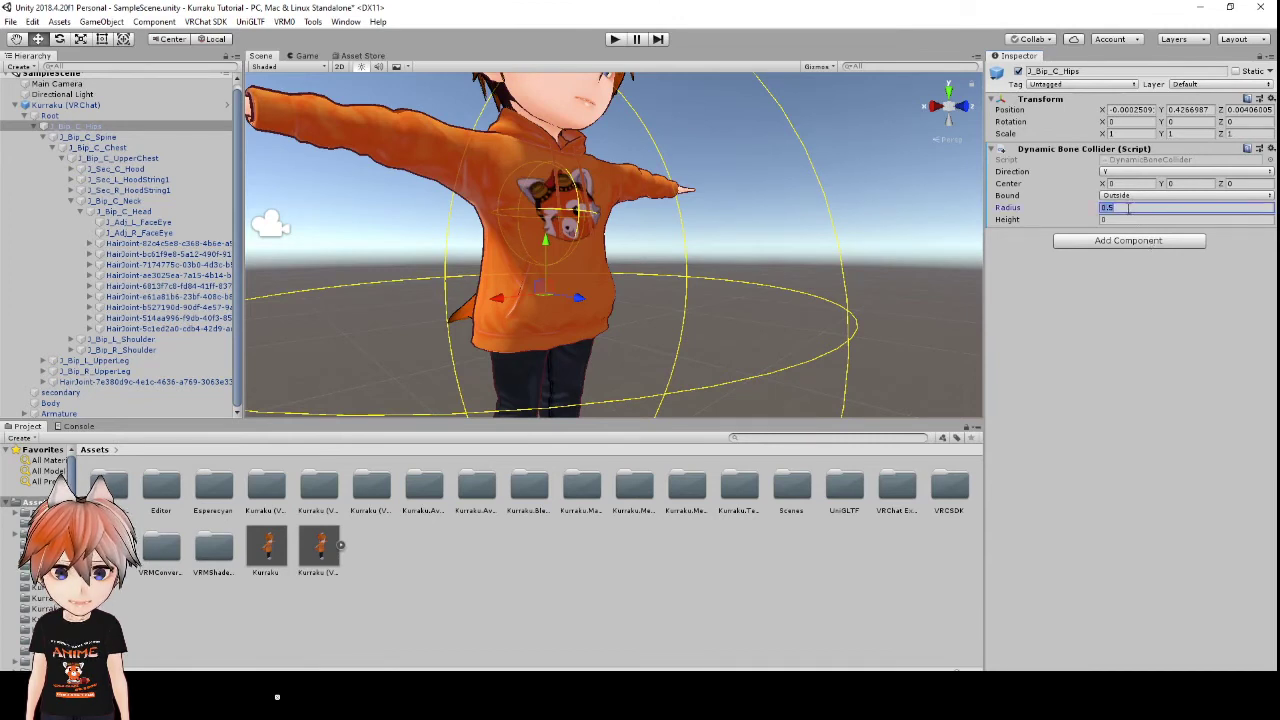
text(.1)
key(Return)
right_drag(669, 298, 615, 306)
alt+drag(615, 306, 748, 308)
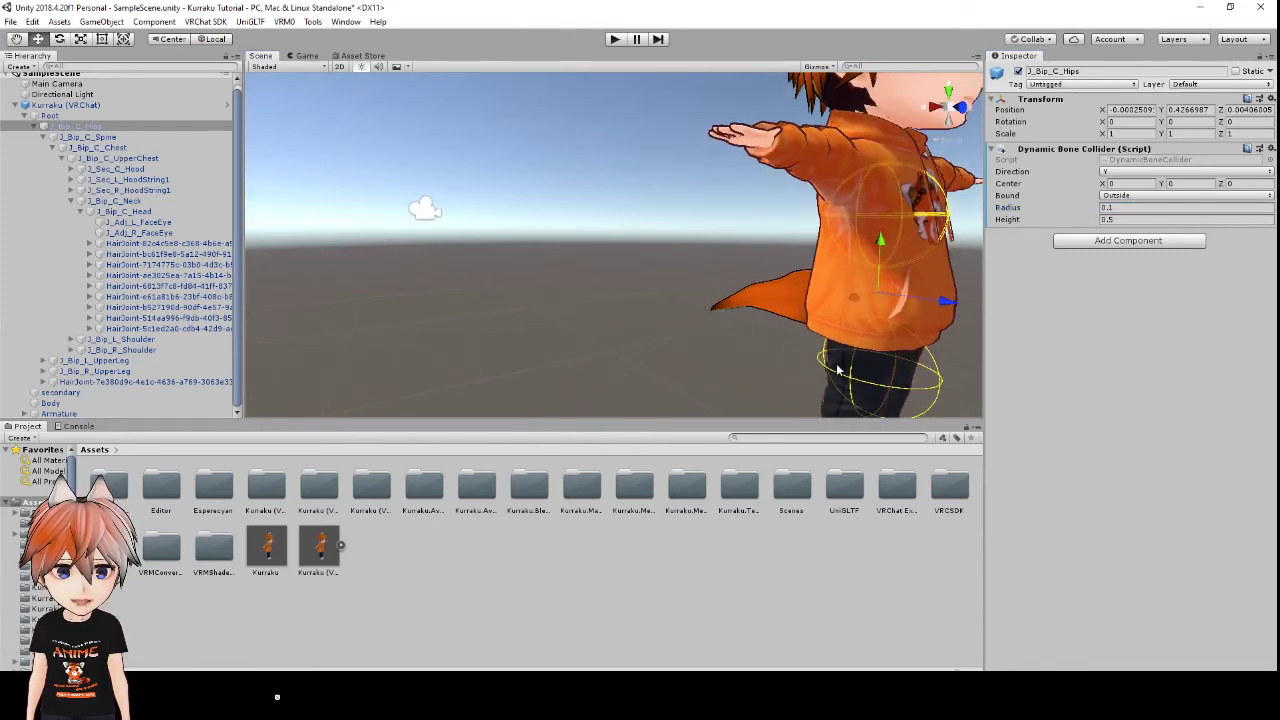
alt+drag(820, 334, 548, 293)
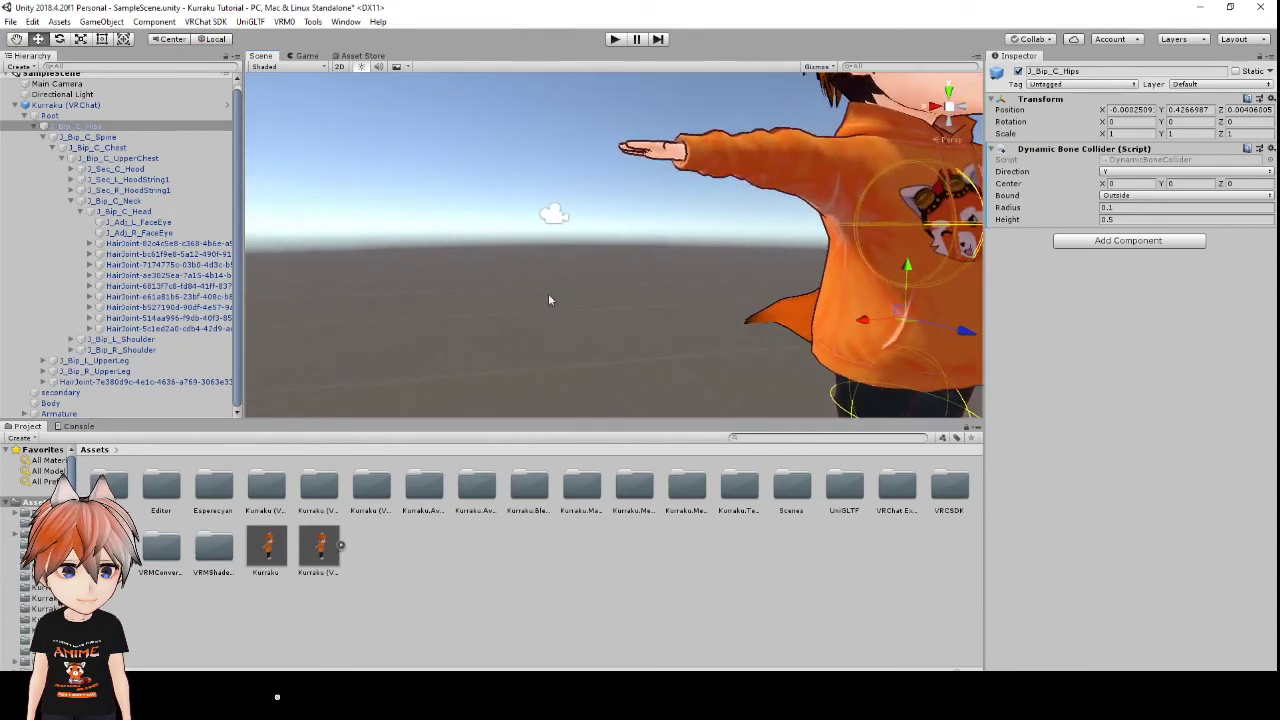
- Set the tail Dynamic Bone's Colliders Size to 1 on the avatar root and assign the J_Bip_C_Hips collider to Element 0
click(164, 106)
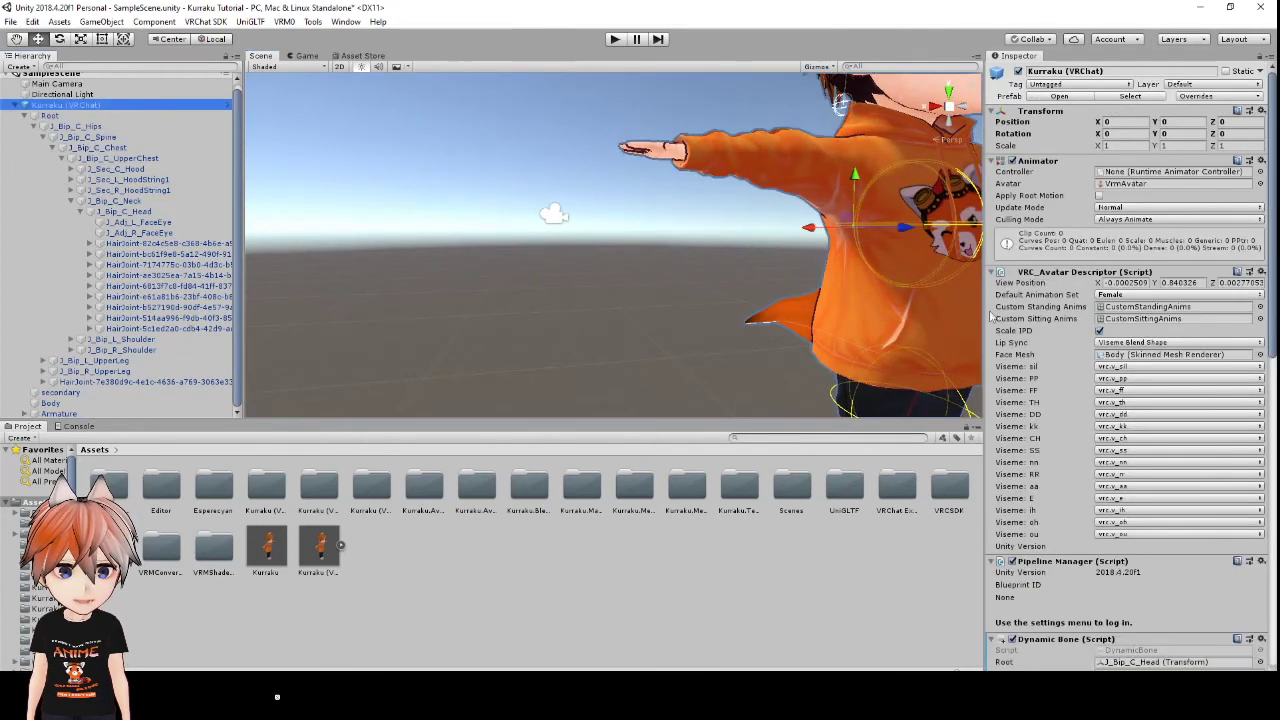
scroll(1080, 491, down, 15)
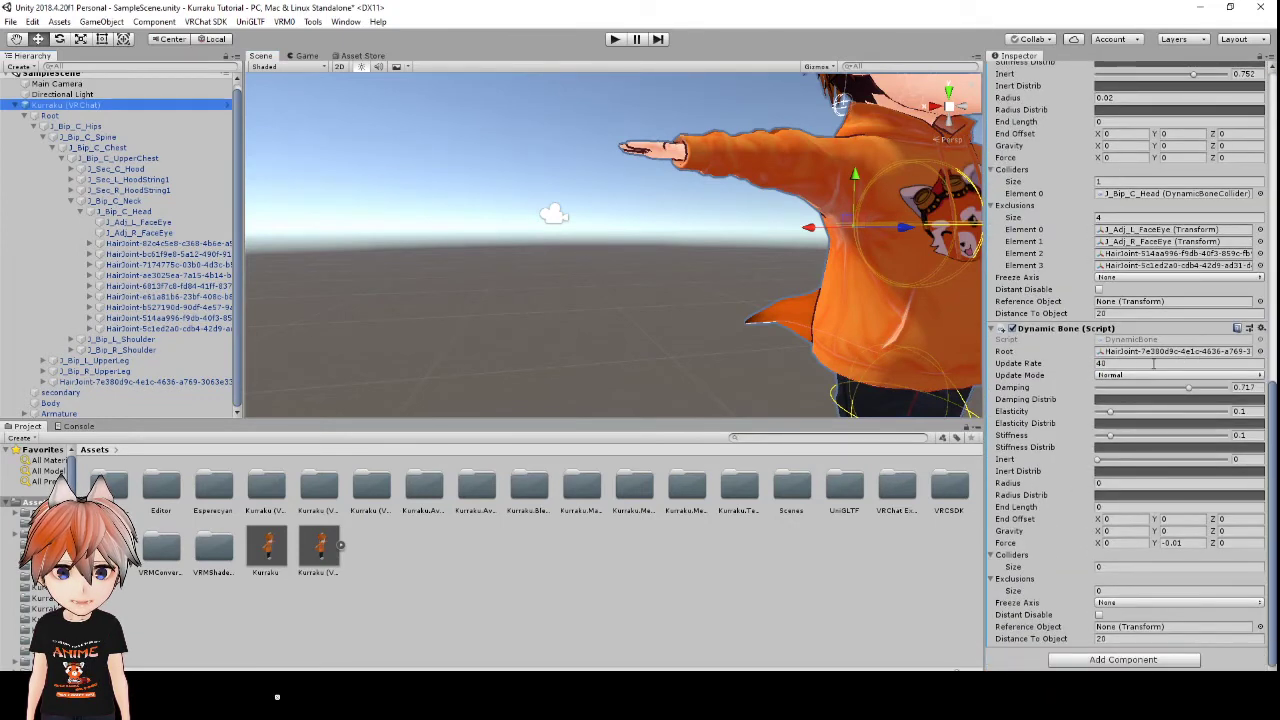
click(1112, 566)
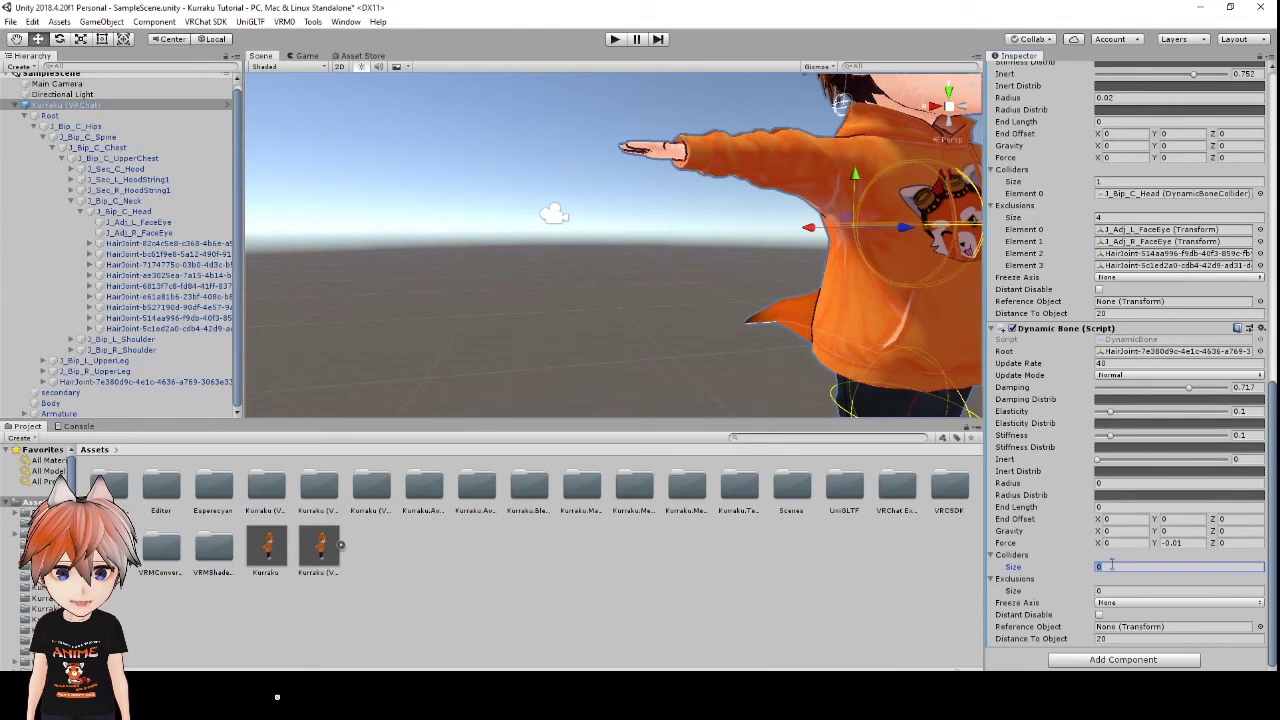
text(1)
key(Return)
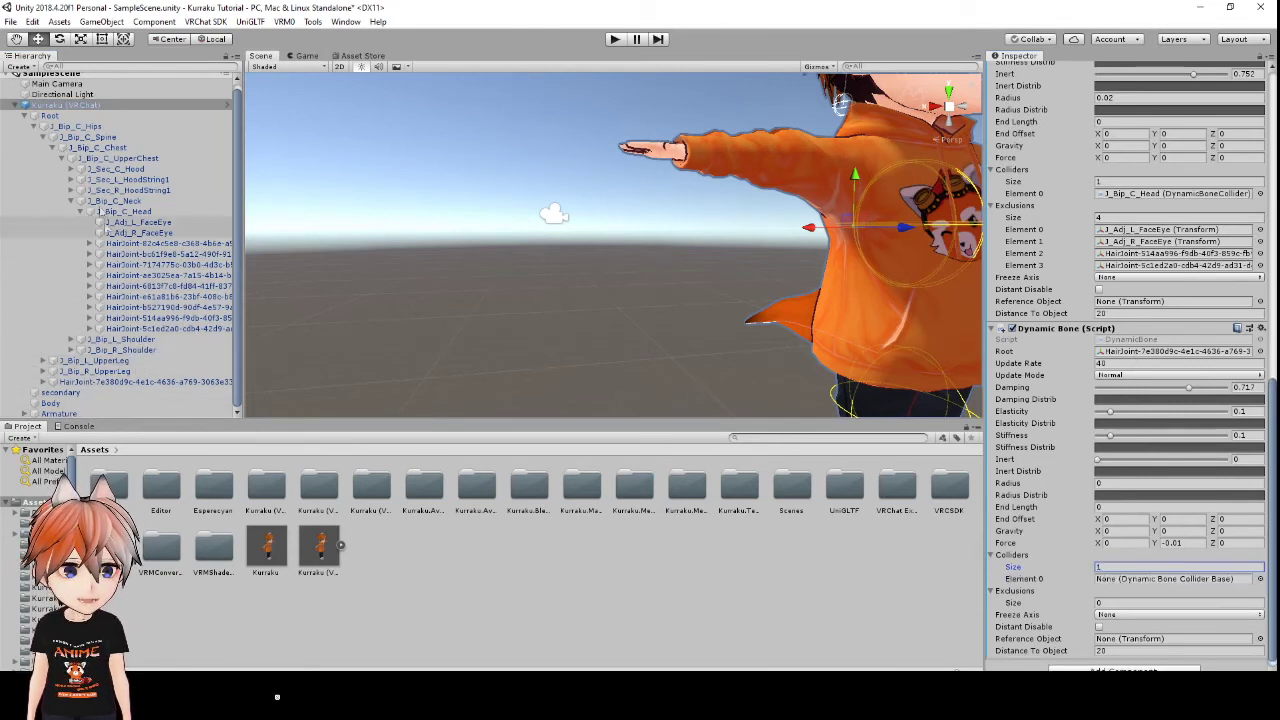
drag(82, 128, 1127, 588)
right_drag(793, 315, 783, 312)
middle_drag(783, 312, 716, 341)
scroll(716, 341, down, 3)
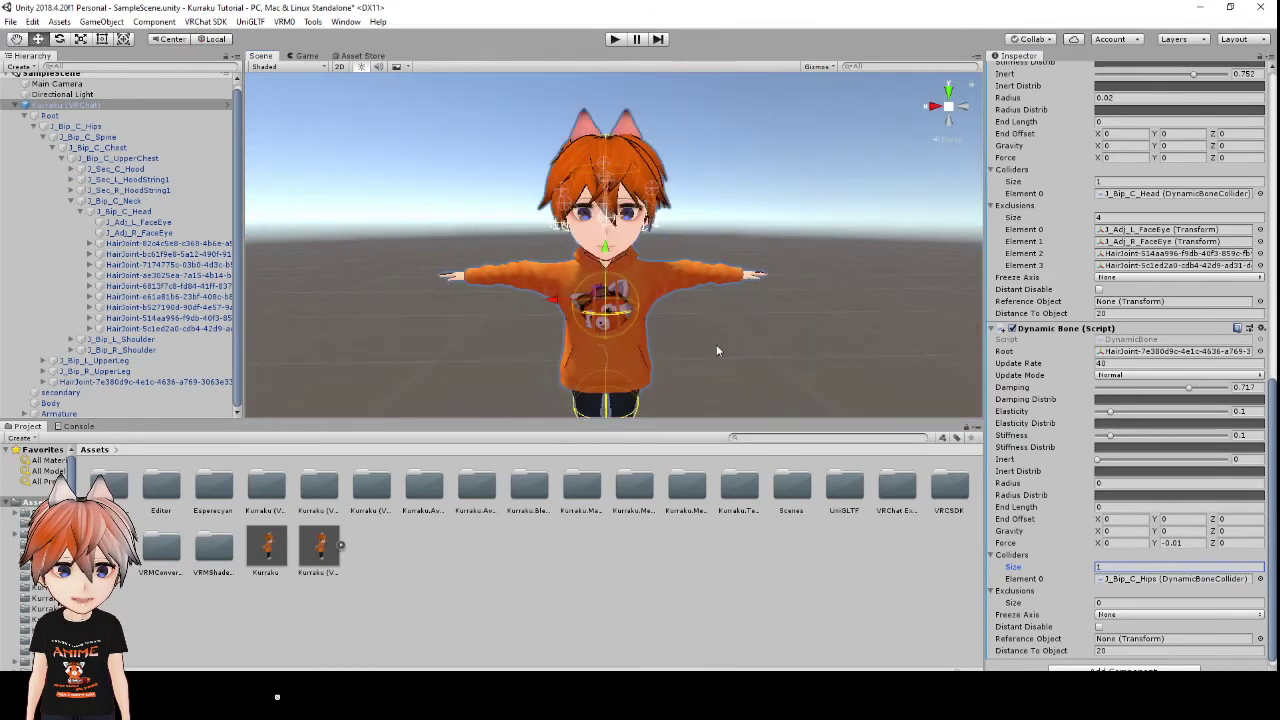
alt+drag(716, 344, 575, 347)
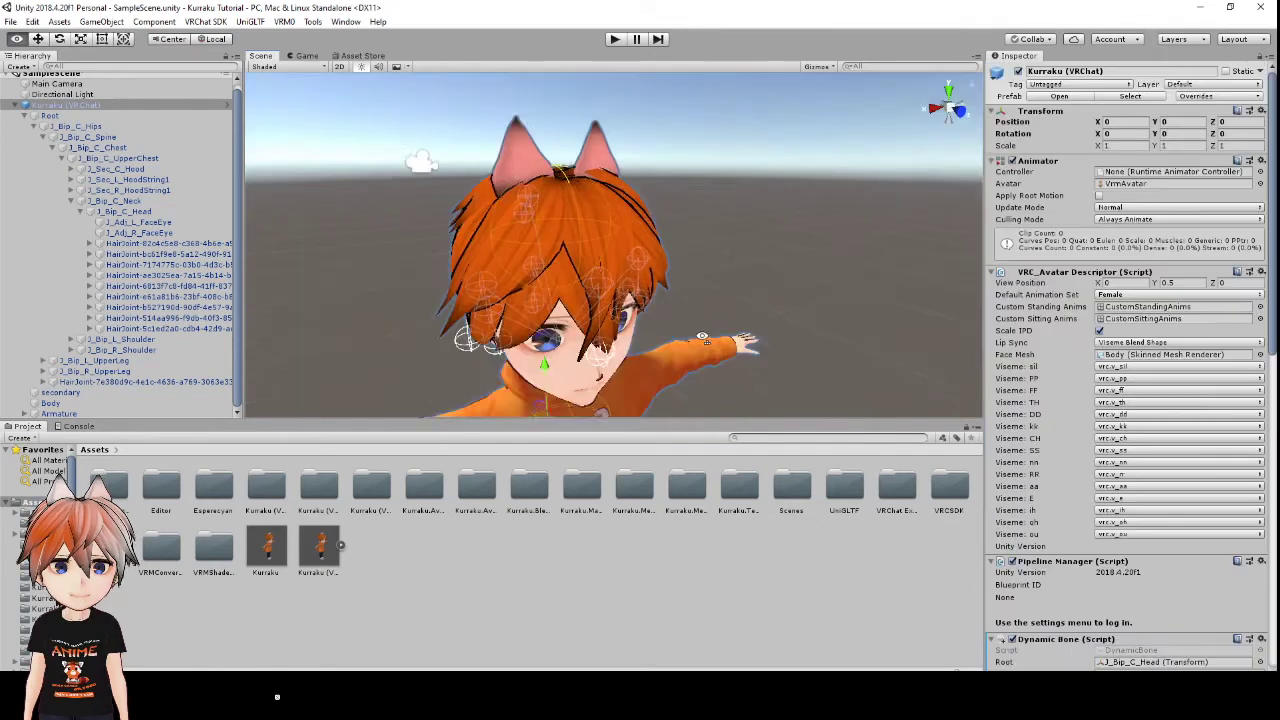
alt+drag(560, 300, 713, 313)
key(q)
mouse_move(714, 313)
middle_down()
mouse_move(720, 280)
mouse_move(718, 299)
middle_up()
scroll(718, 299, down, 3)
scroll(721, 302, down, 1)
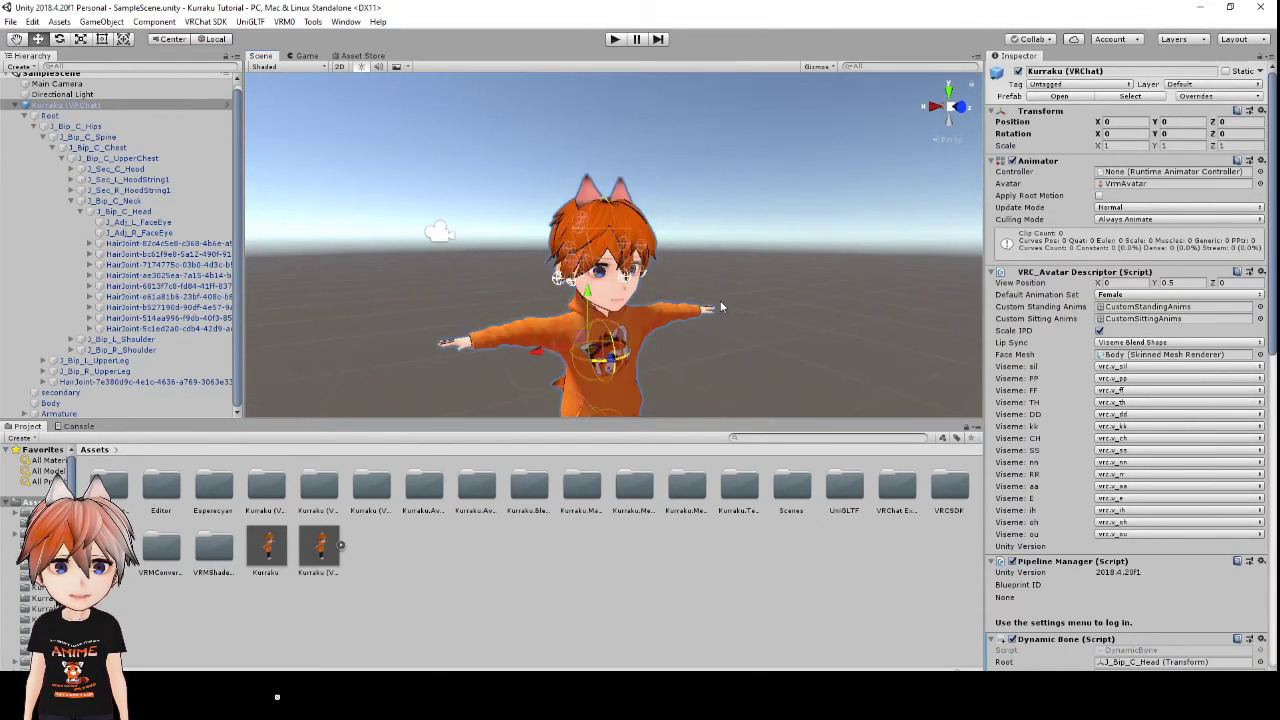
scroll(721, 302, up, 1)
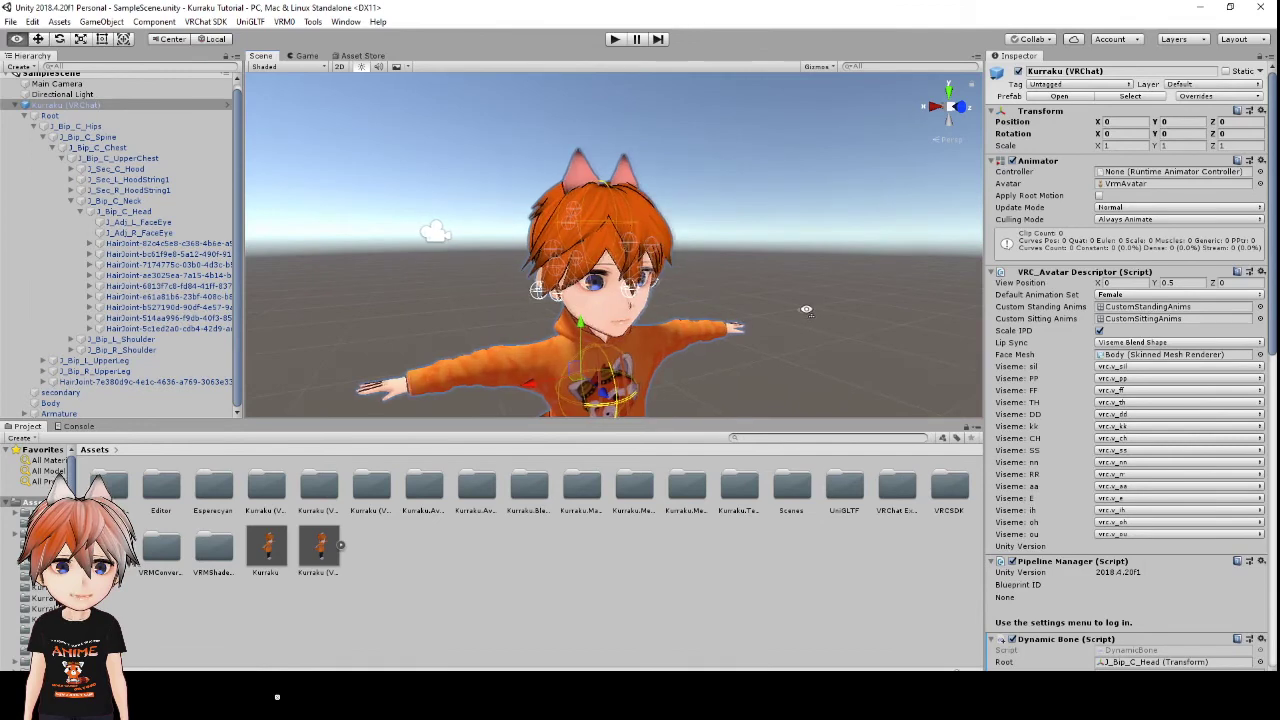
alt+drag(808, 310, 728, 318)
middle_drag(728, 320, 703, 321)
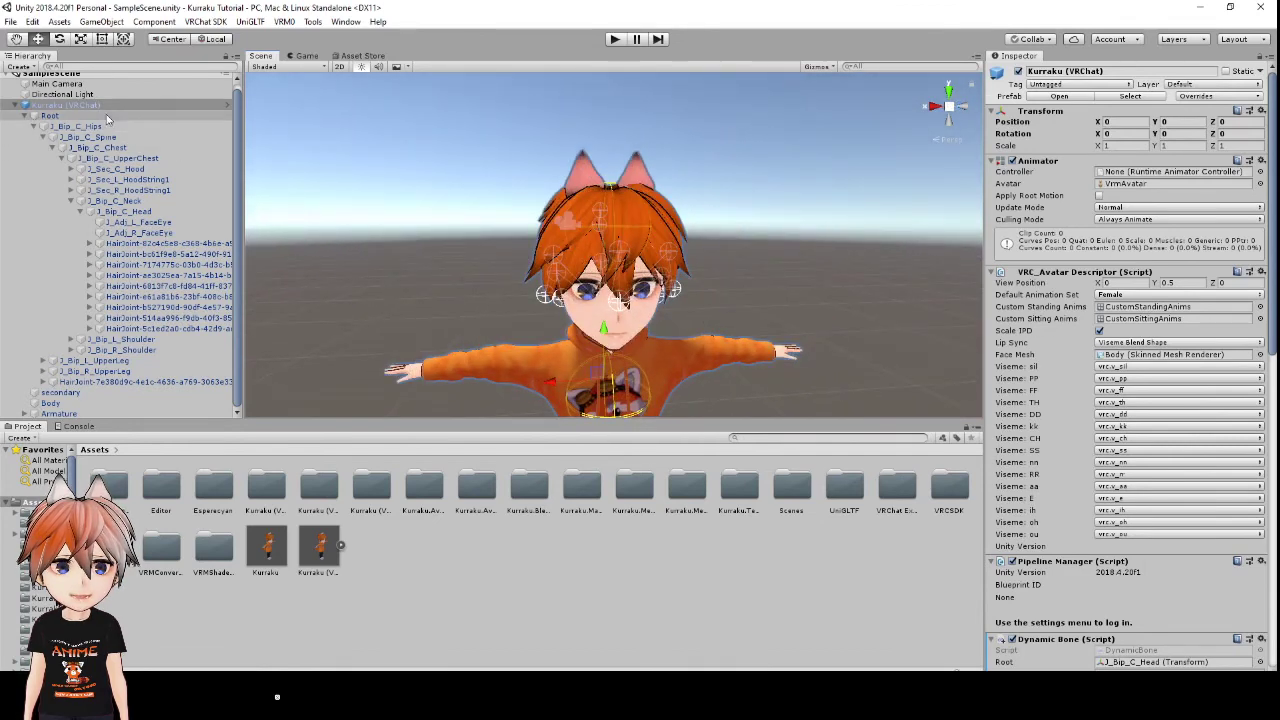
- Collapse the Kurraku (VRChat) hierarchy and set its avatar descriptor's View Position to Y 1.56 and Z 0.07
click(58, 104)
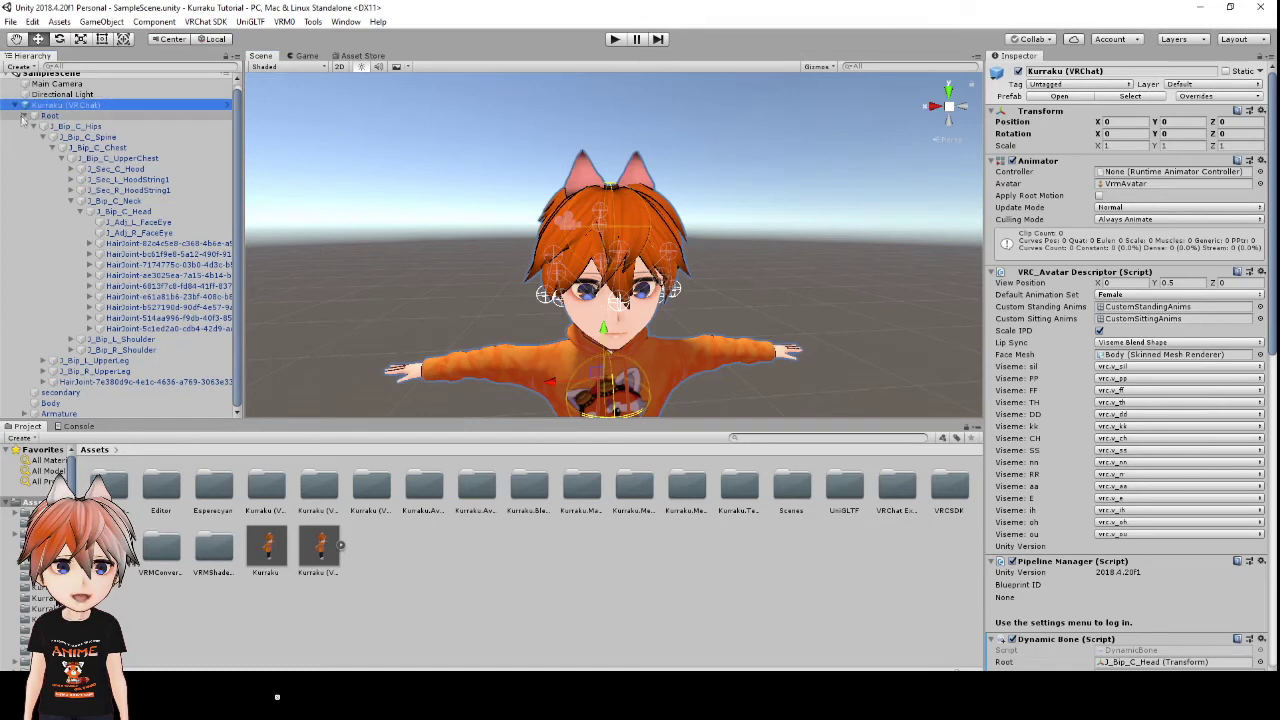
click(15, 108)
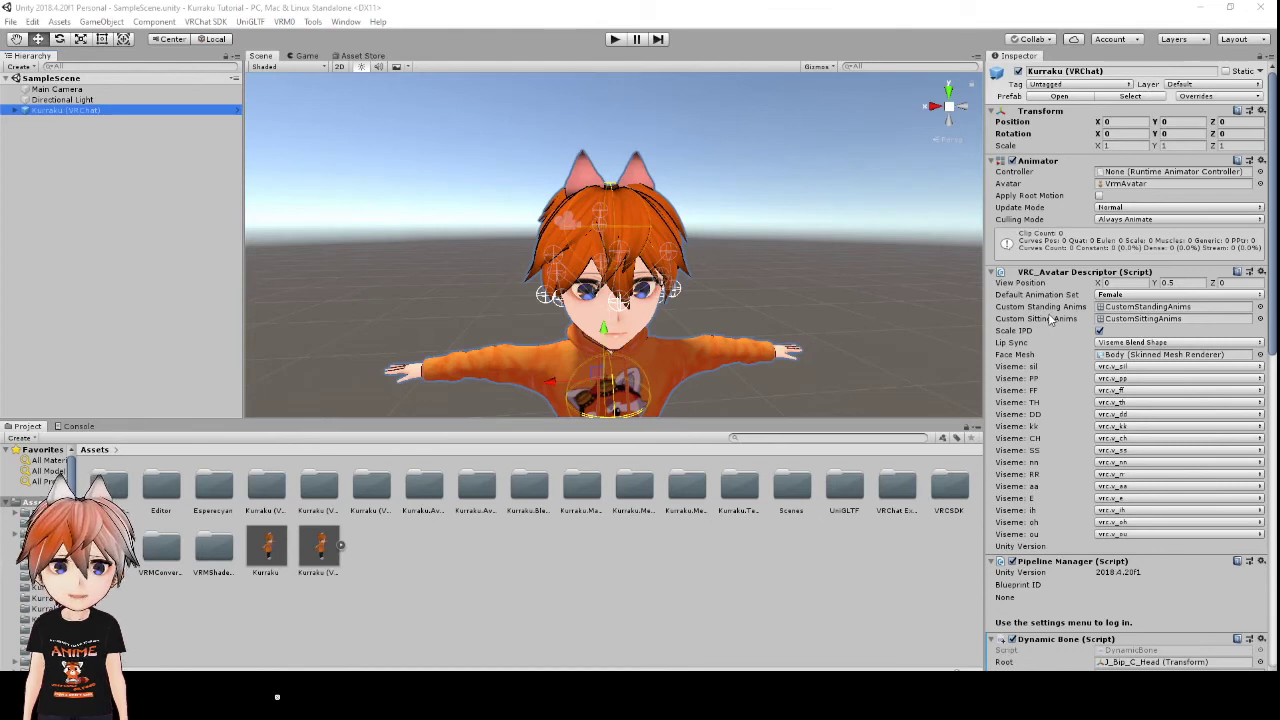
click(1123, 284)
click(1183, 284)
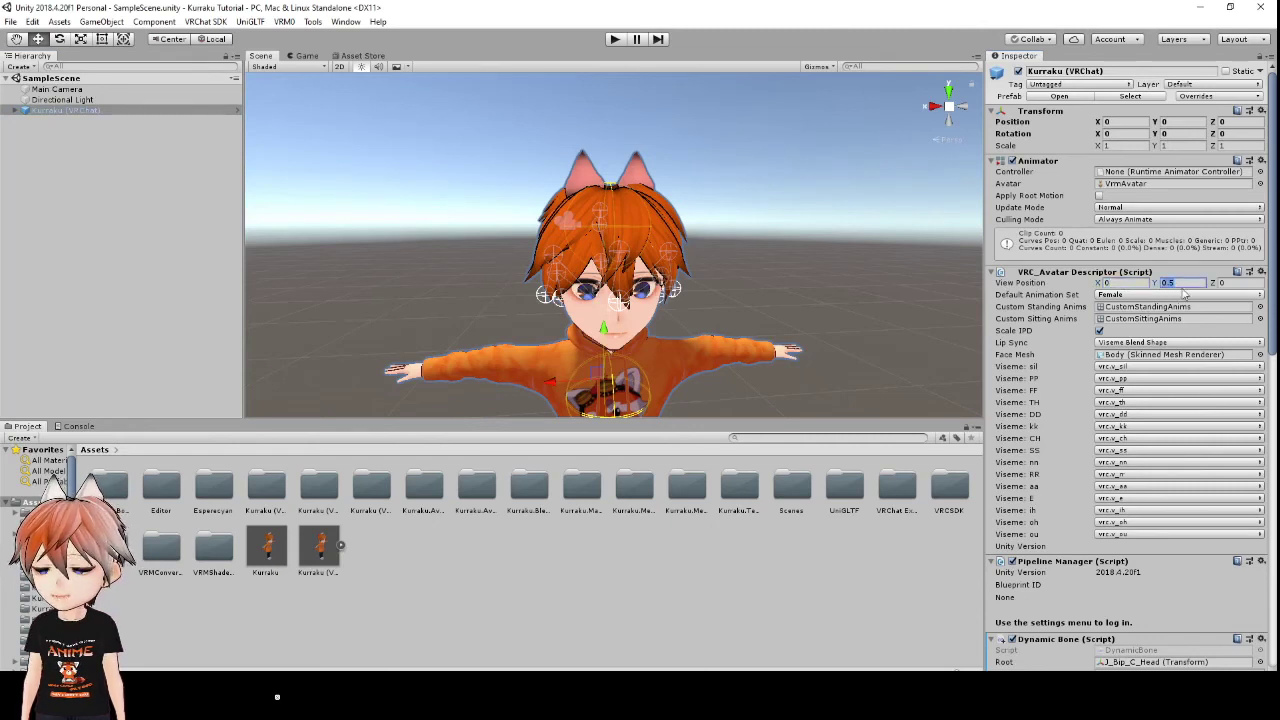
text(1)
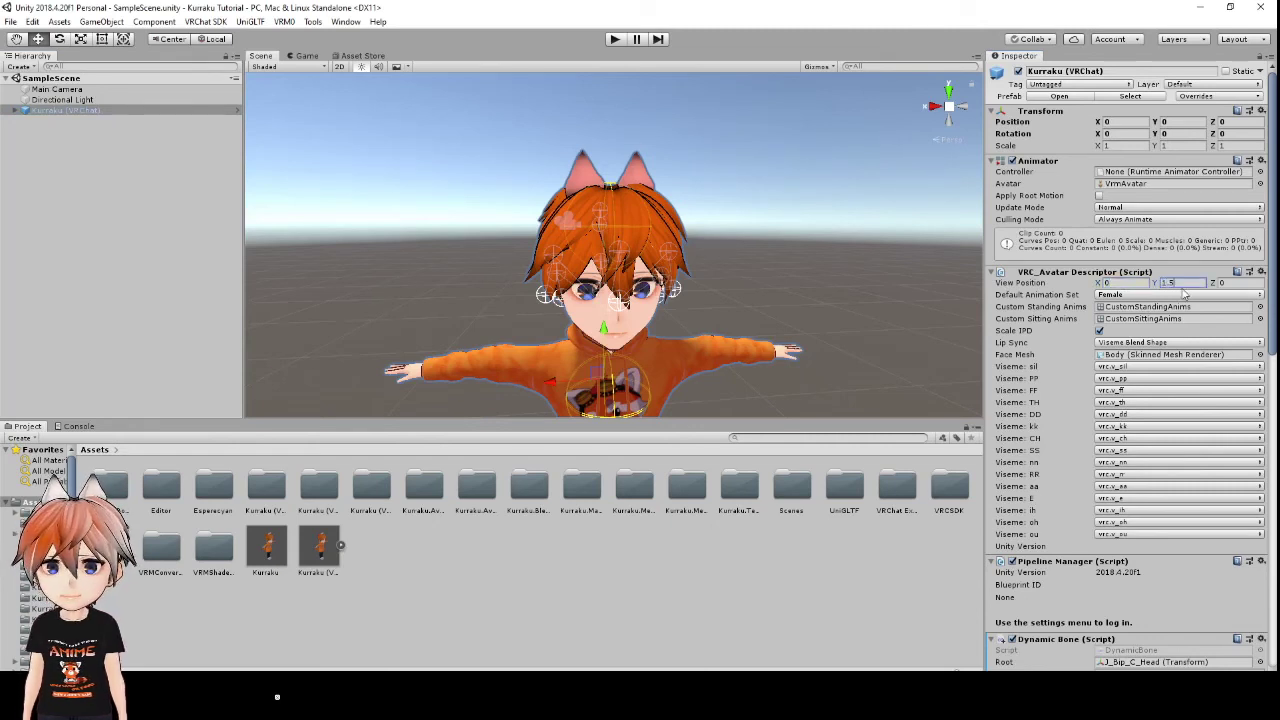
click(1242, 283)
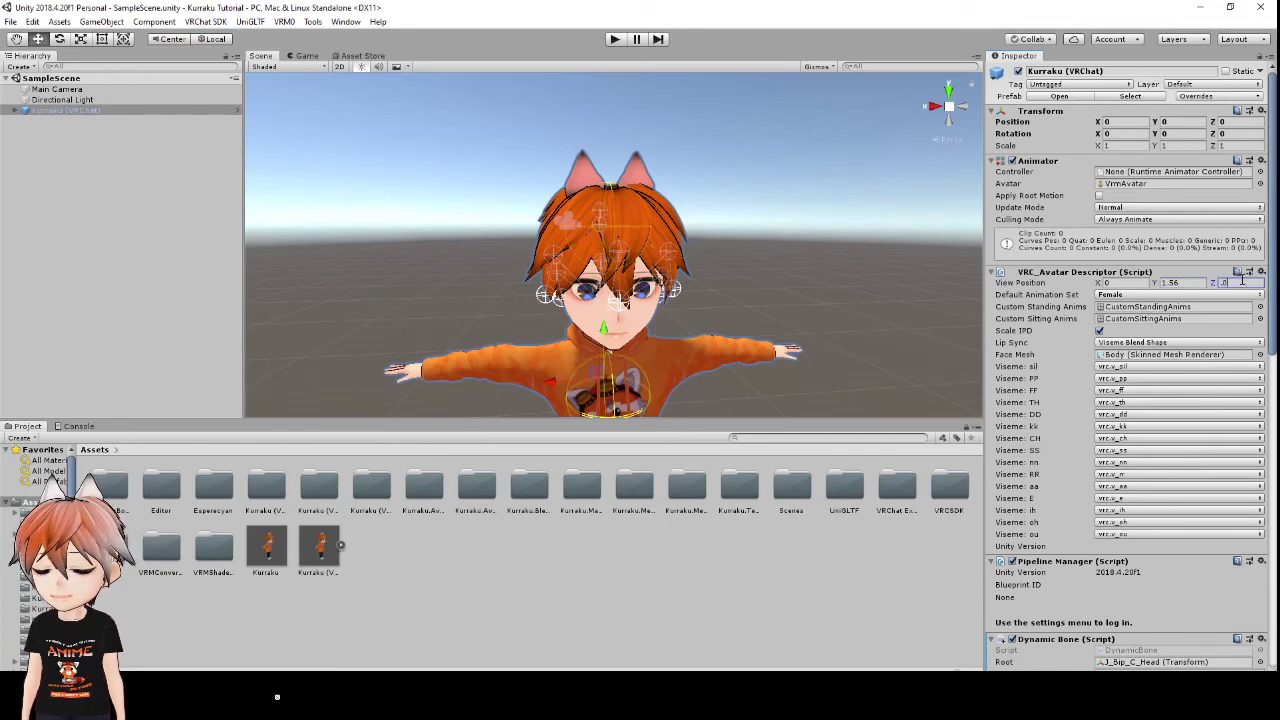
- Examine where the view position marker sits relative to the avatar's head from several angles
right_drag(777, 247, 766, 134)
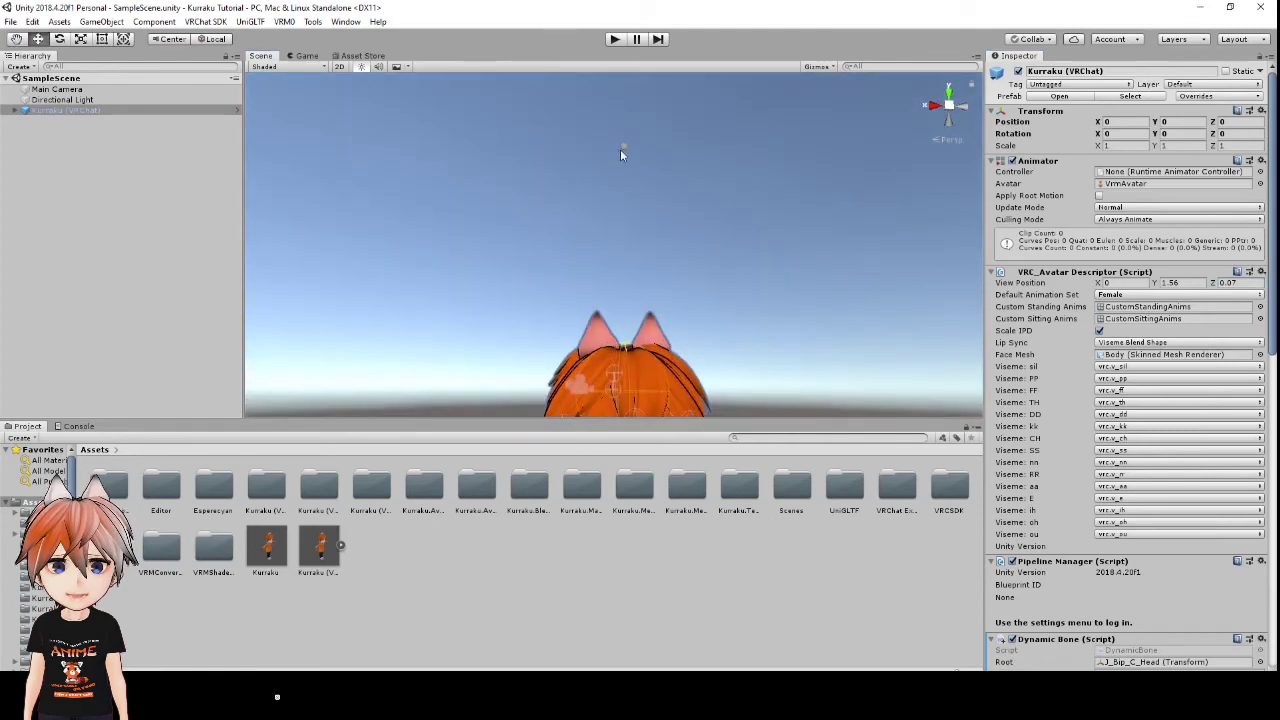
middle_drag(653, 181, 694, 240)
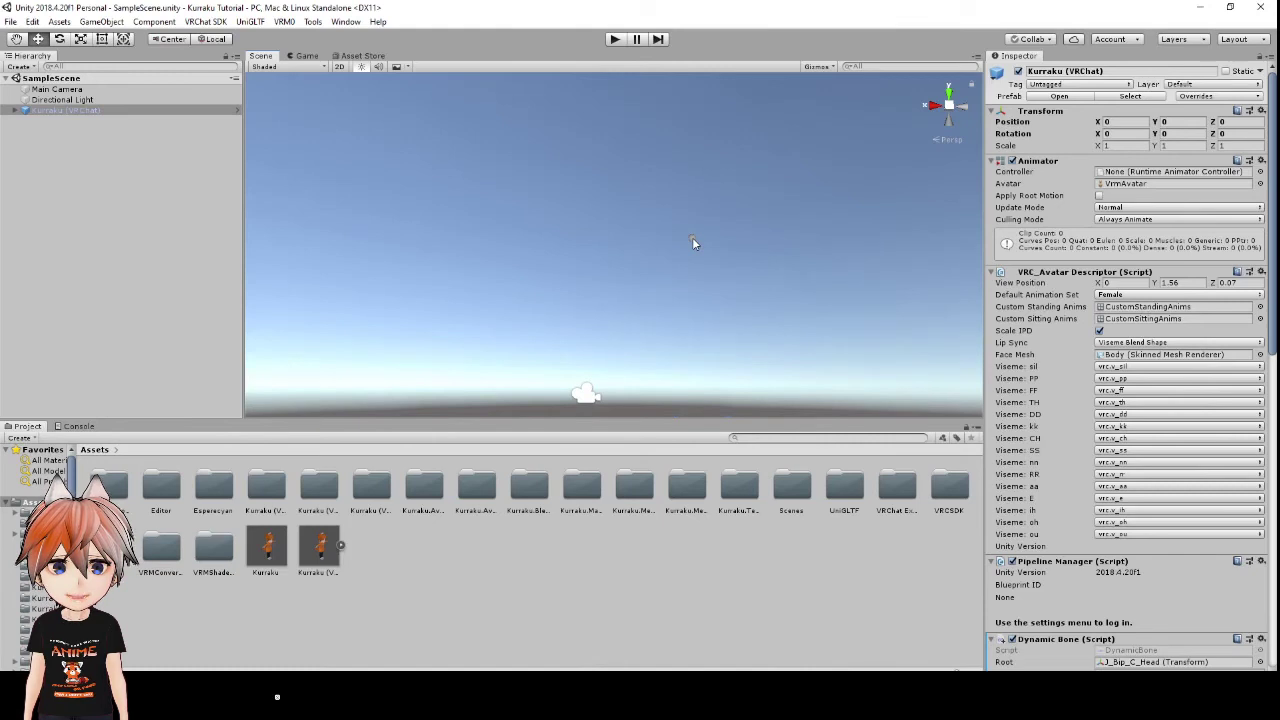
right_drag(677, 262, 805, 300)
alt+drag(715, 314, 743, 306)
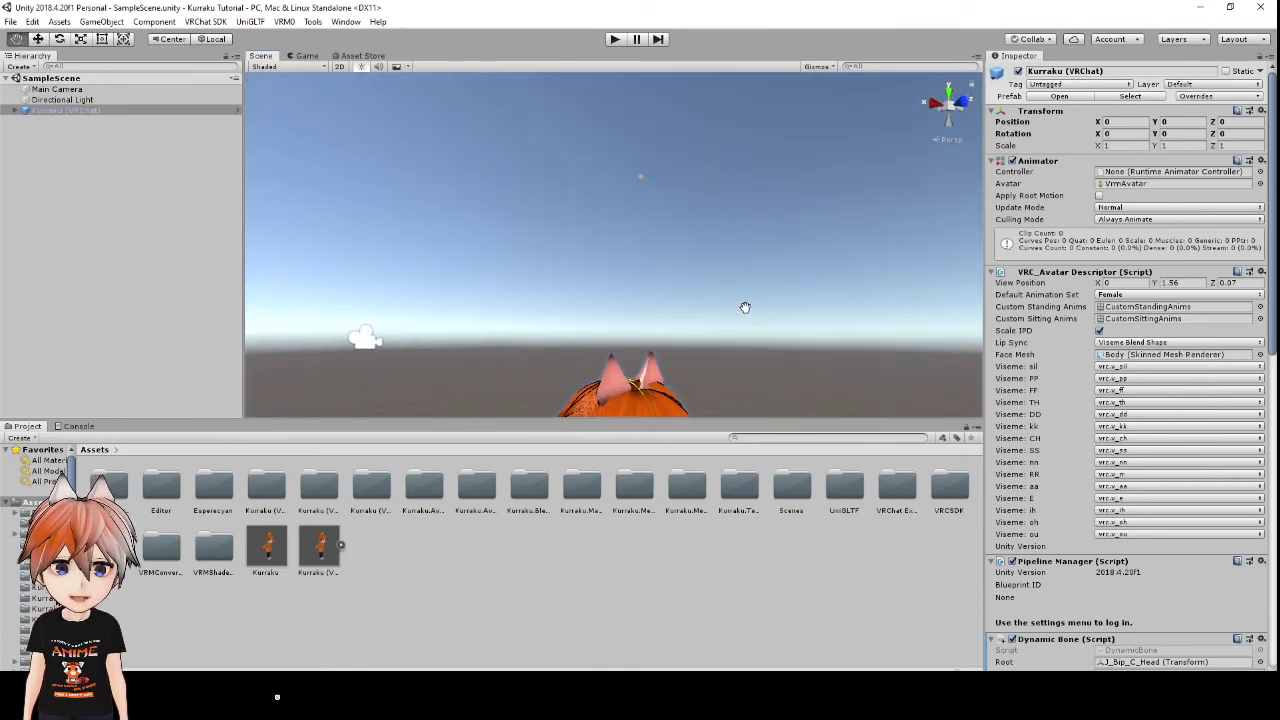
alt+drag(651, 309, 674, 271)
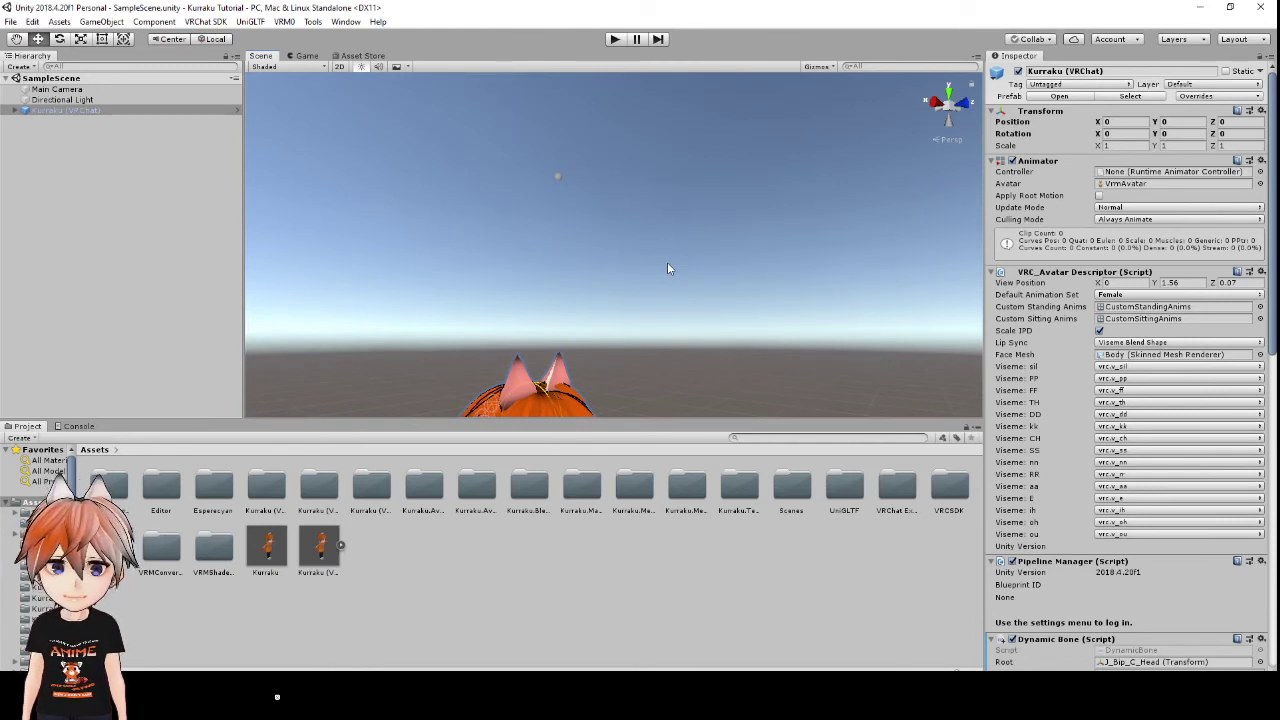
alt+drag(662, 244, 604, 273)
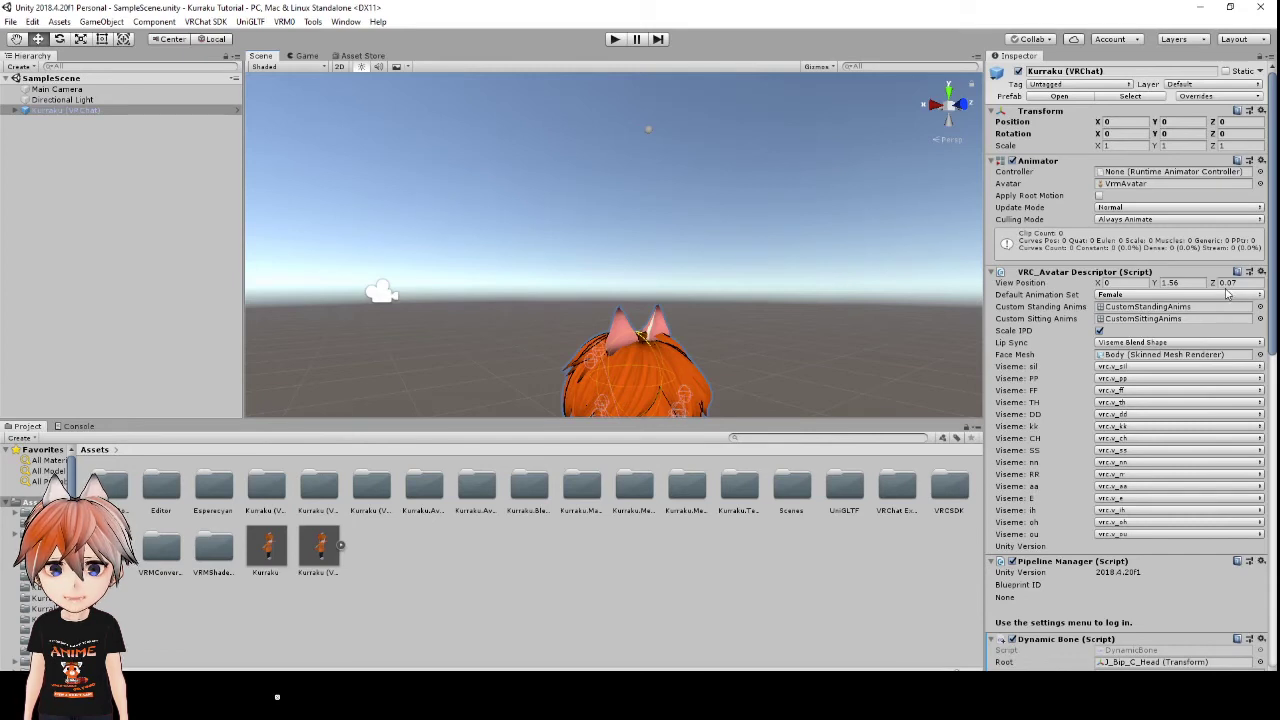
middle_drag(839, 297, 789, 307)
right_drag(789, 307, 728, 334)
alt+drag(728, 334, 742, 236)
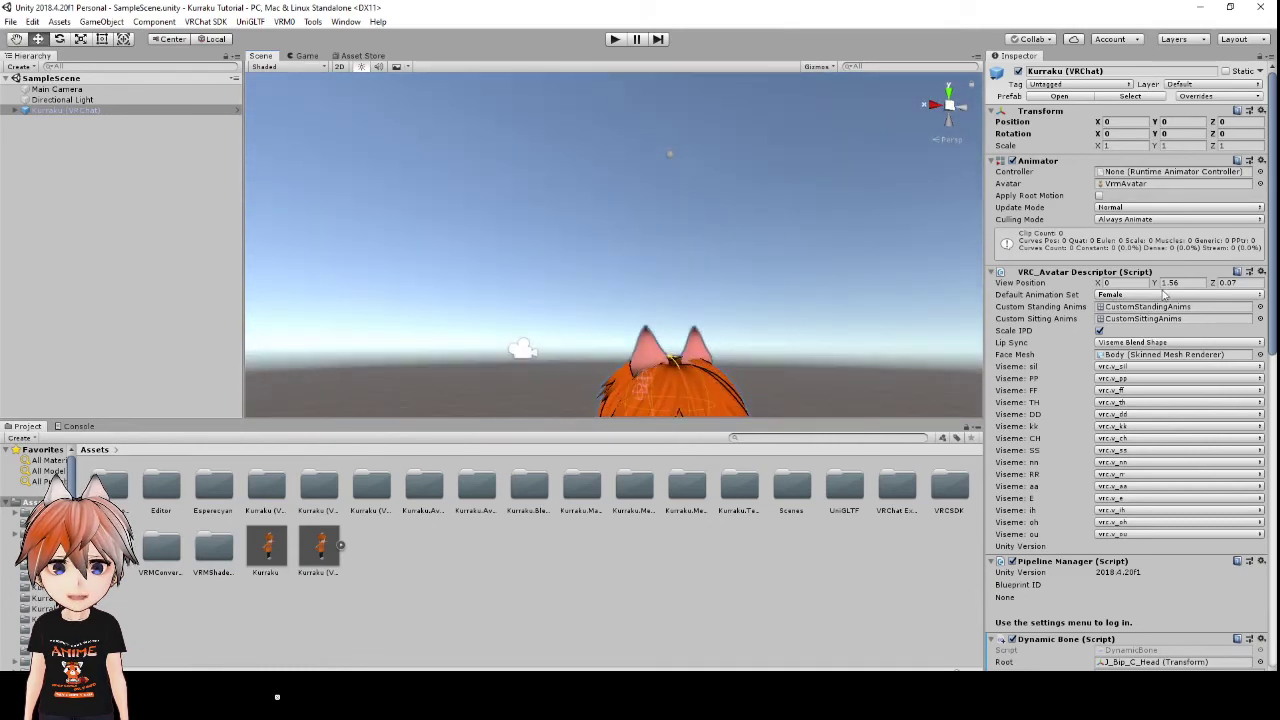
alt+drag(918, 266, 843, 280)
middle_drag(843, 280, 823, 259)
- Set the View Position Z to 0.1 and lower its Y in stages from 1.5 to 1
click(1172, 283)
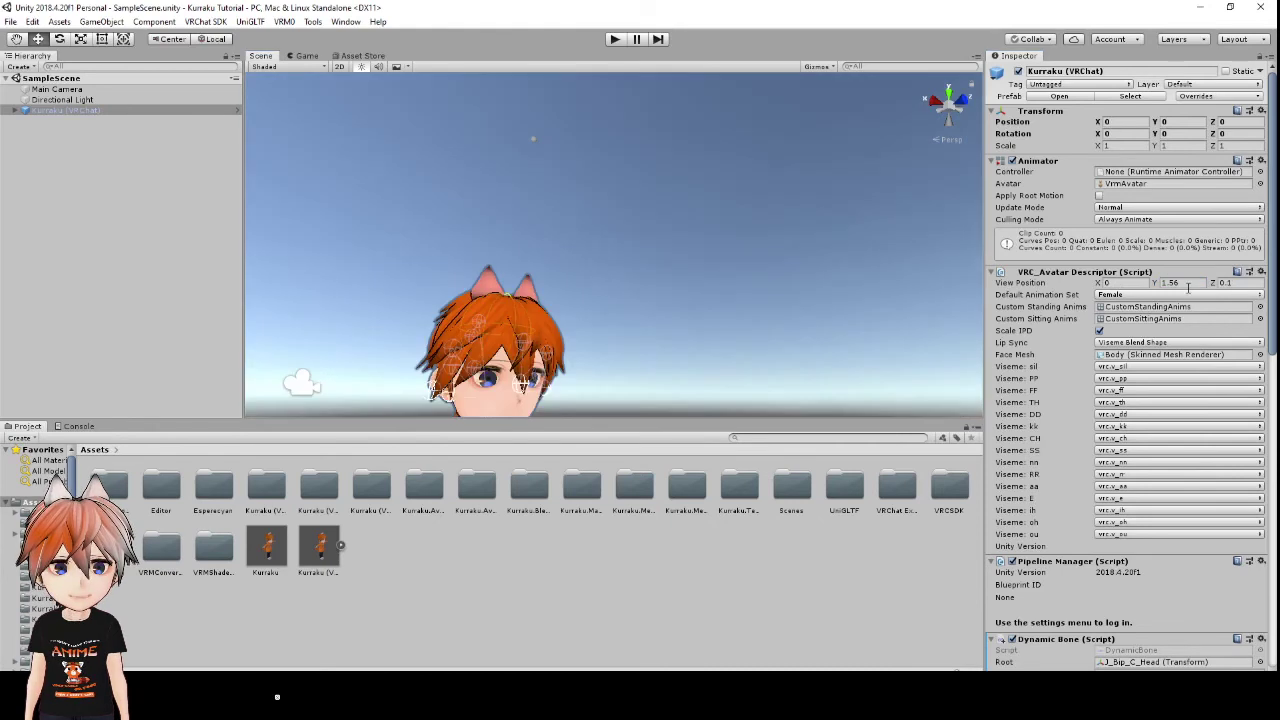
click(1188, 285)
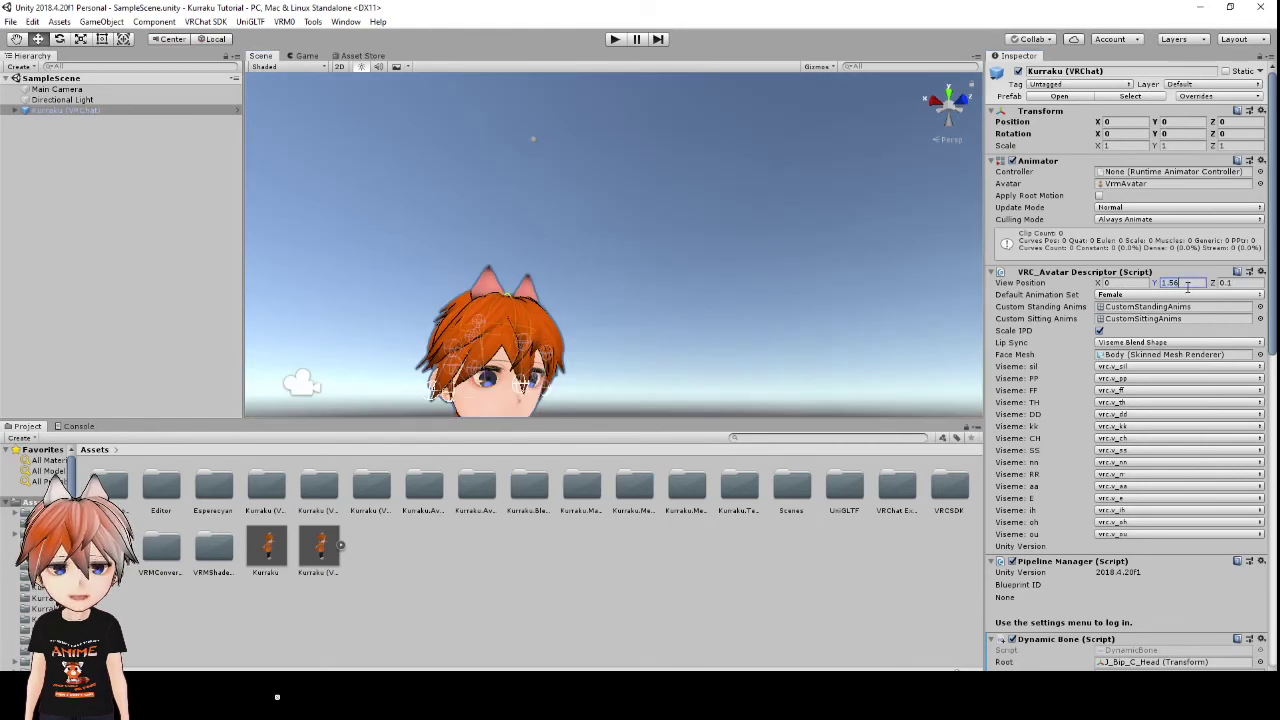
key(BackSpace)
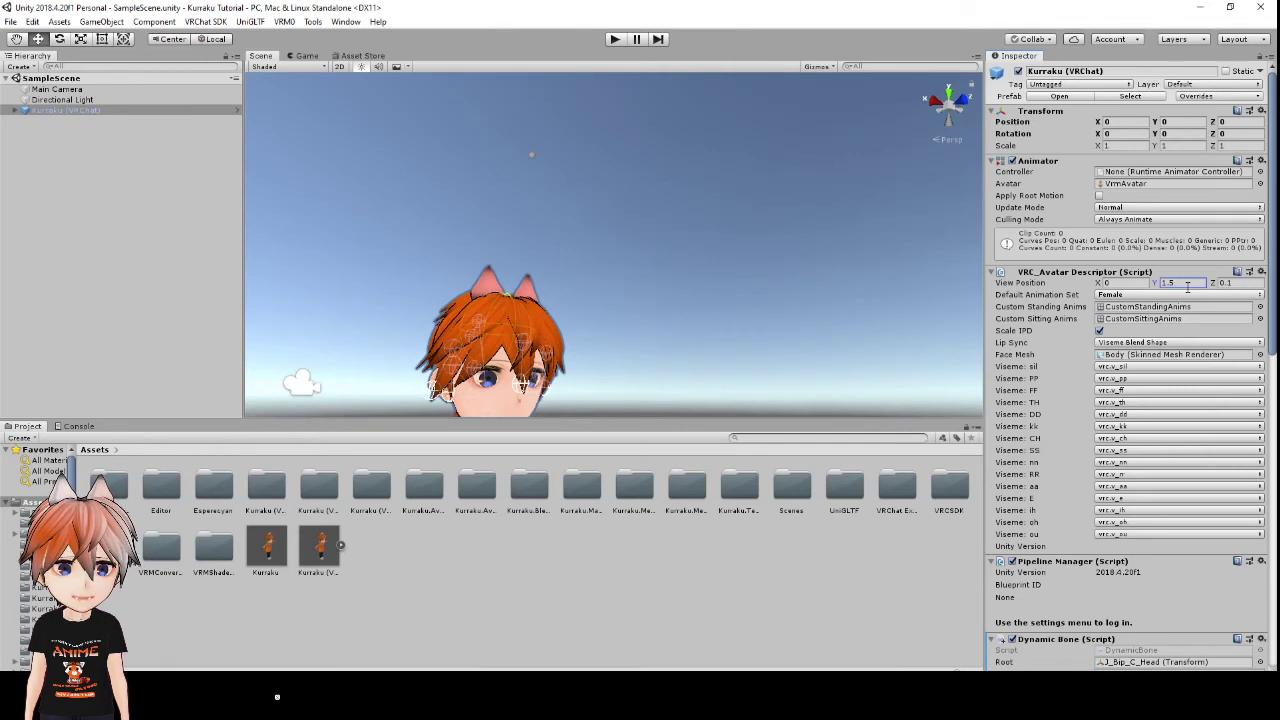
double_click(1188, 287)
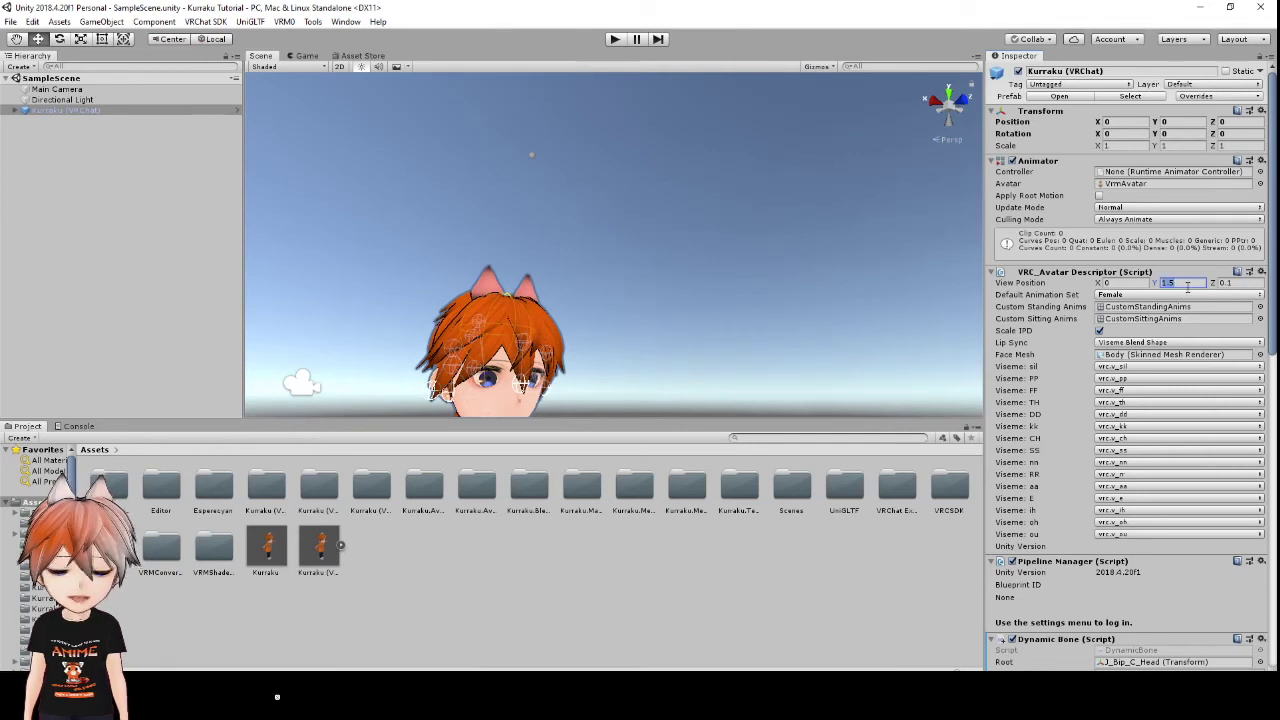
text(1)
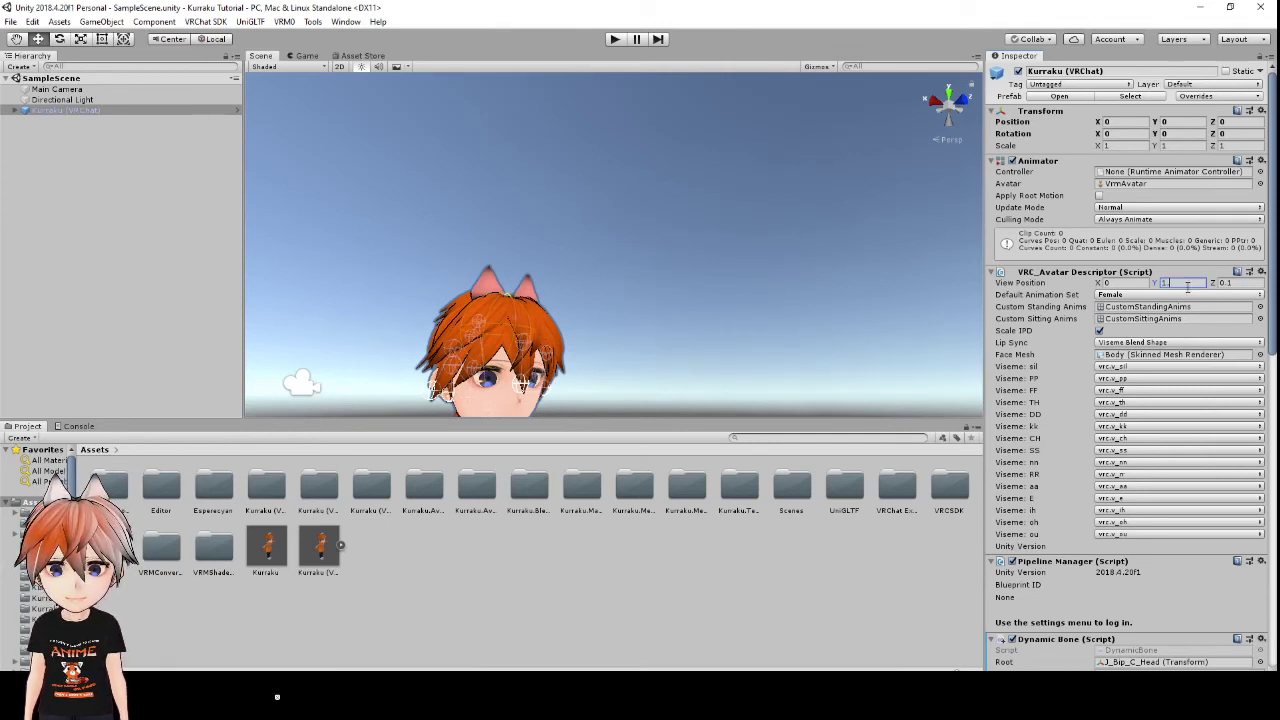
text(.4)
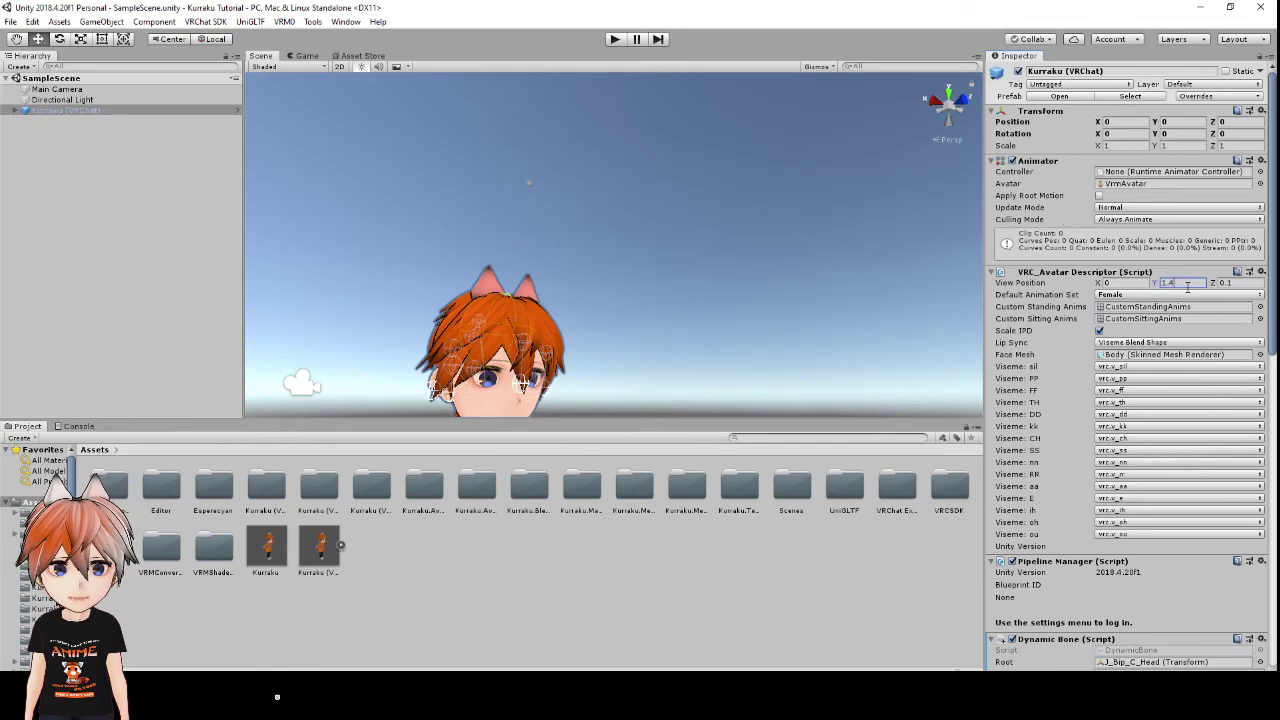
key(BackSpace)
text(3)
key(BackSpace)
text(2)
key(BackSpace)
text(1)
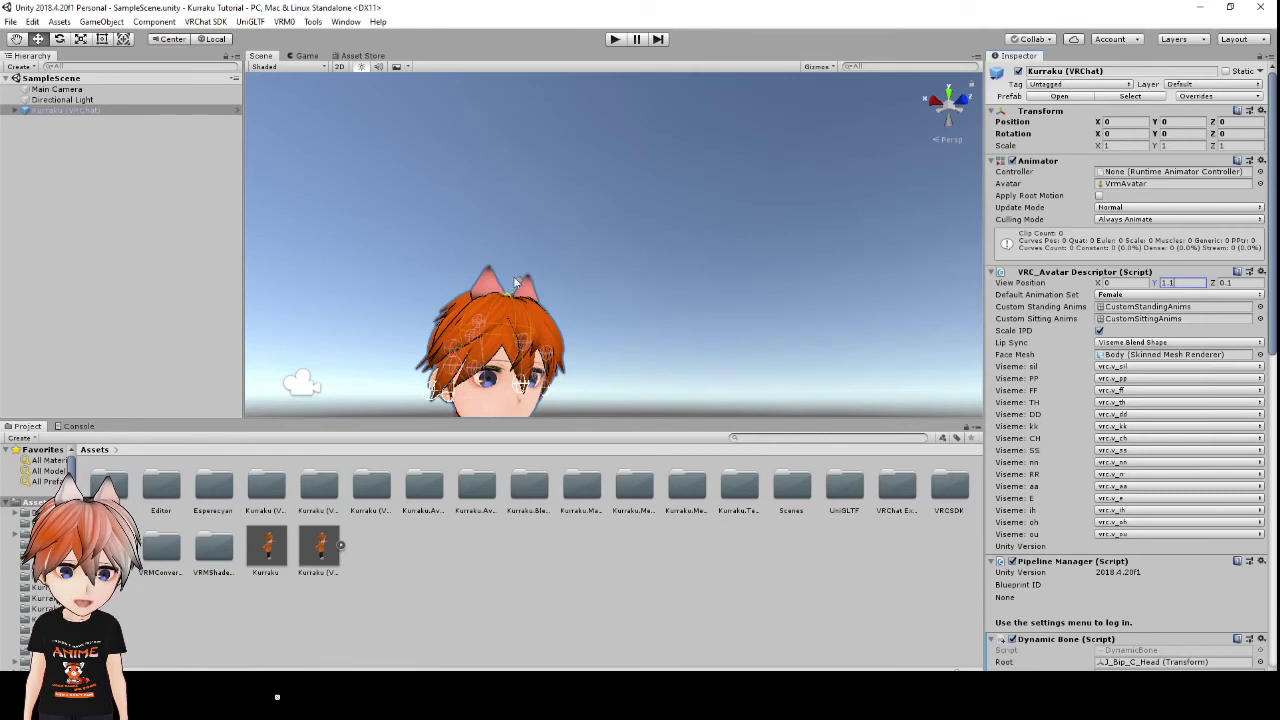
key(BackSpace)
key(BackSpace)
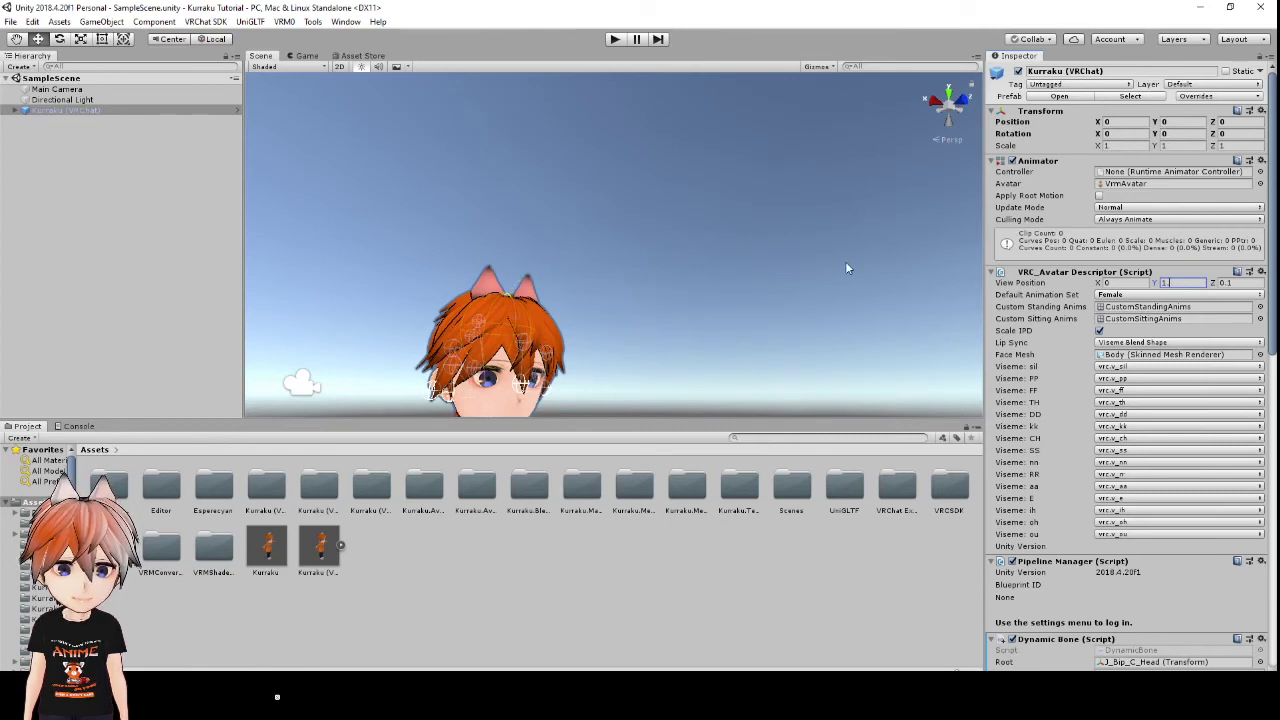
- Compare the view position marker with the avatar's face and set View Position Y to 0.9
right_drag(700, 262, 700, 376)
middle_drag(660, 332, 676, 351)
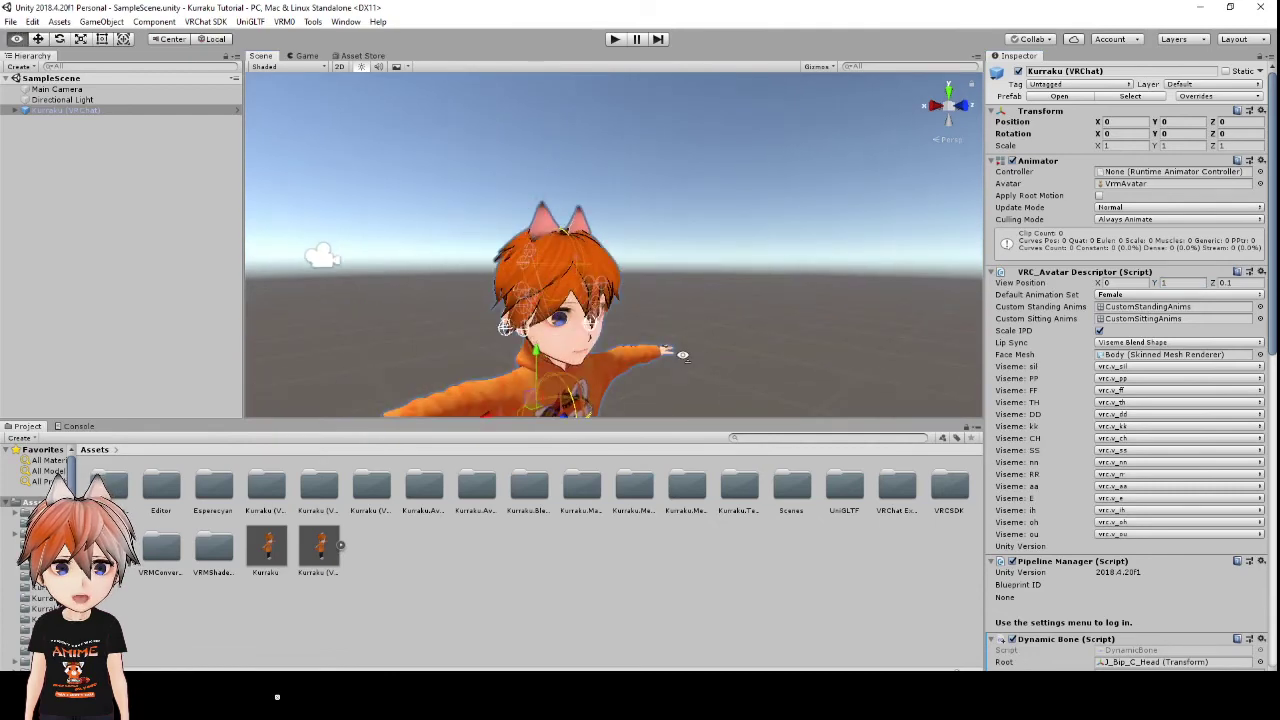
right_drag(676, 351, 699, 334)
middle_drag(571, 307, 630, 312)
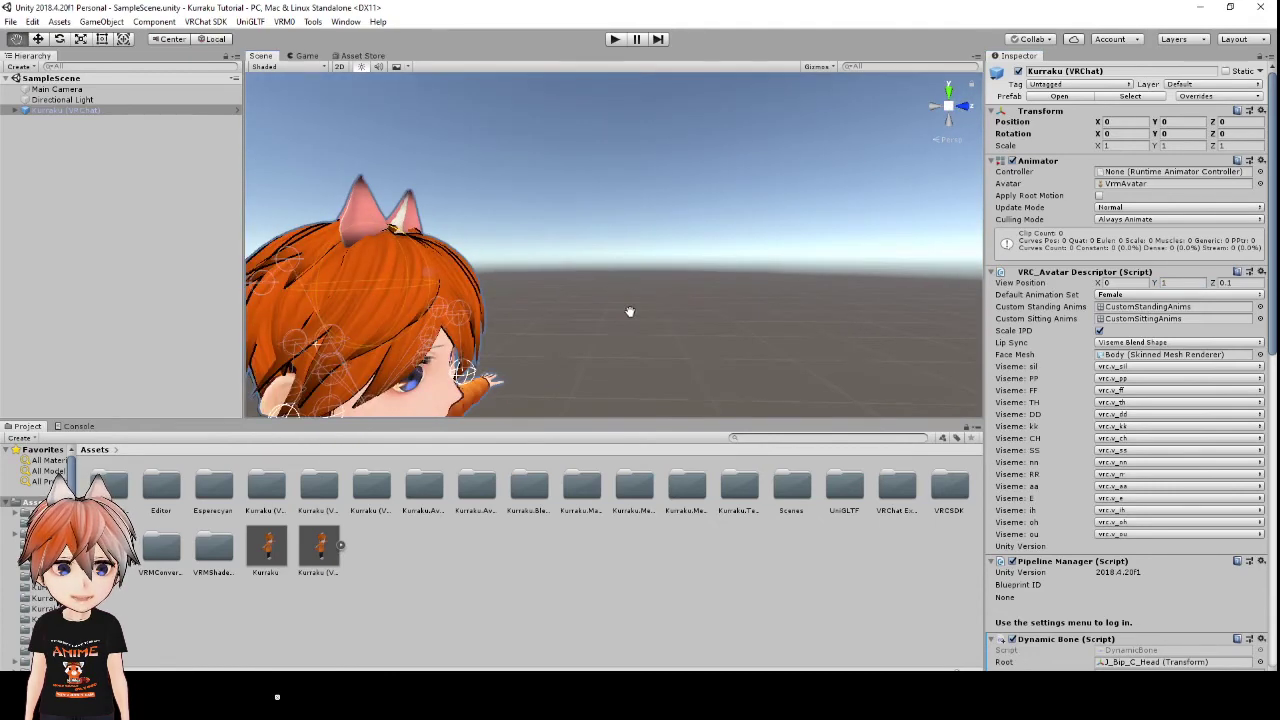
drag(630, 312, 624, 314)
click(1176, 282)
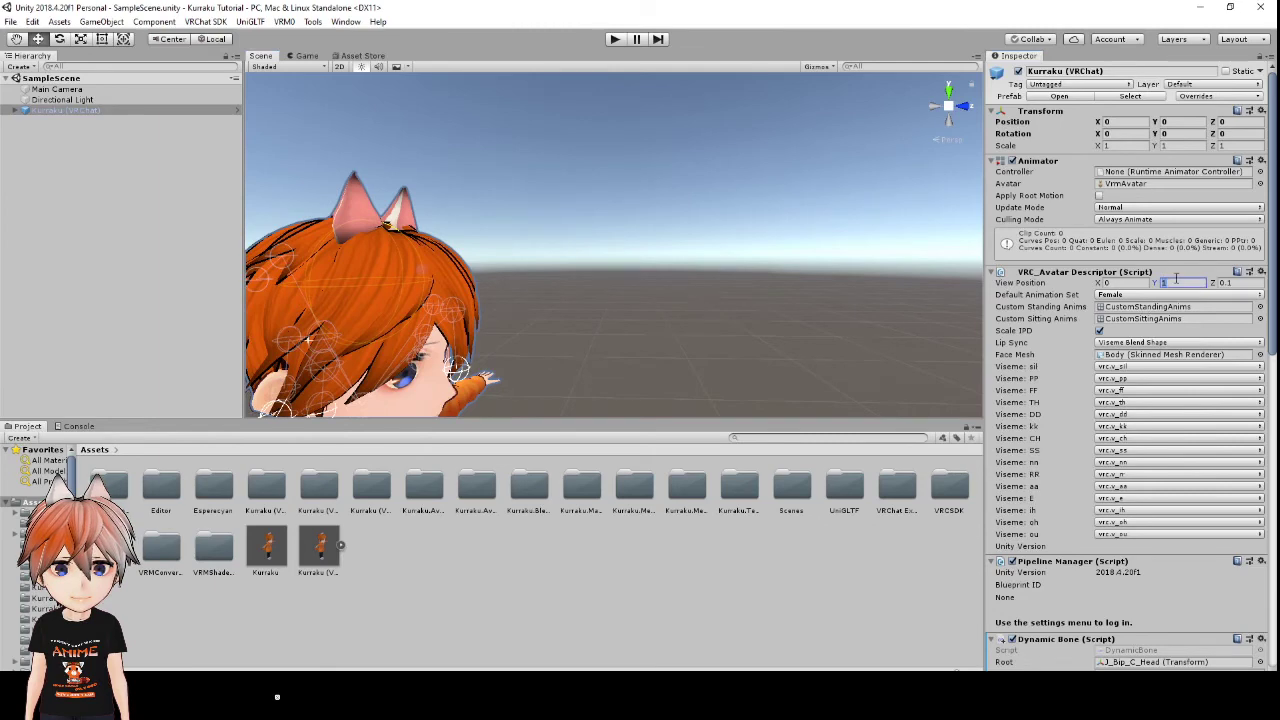
text(.9)
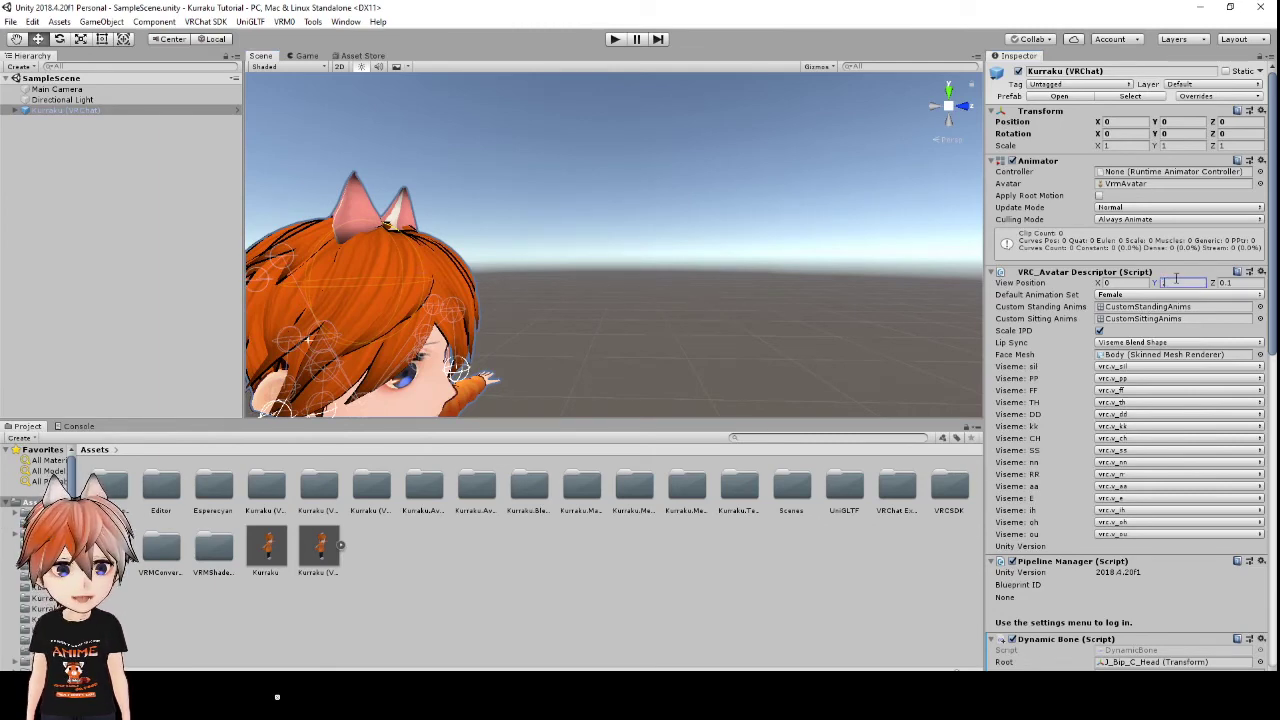
right_drag(836, 322, 730, 344)
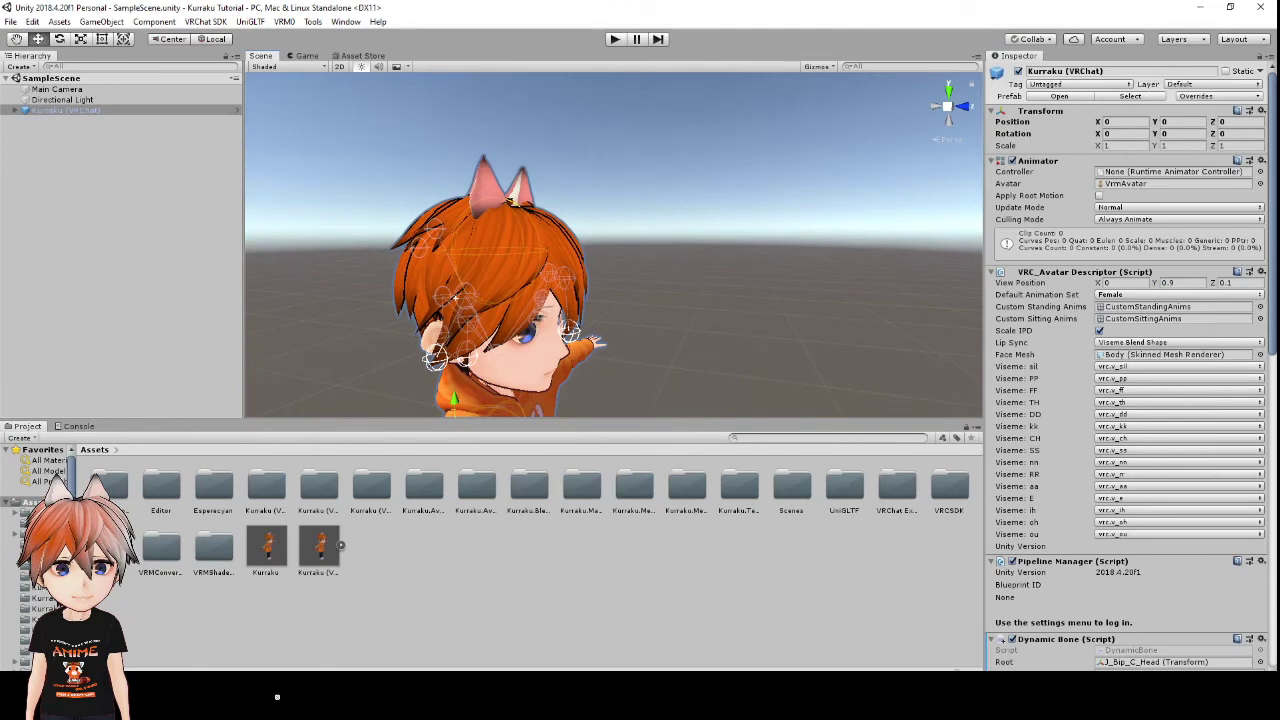
- Set the View Position Z to 0.2 and check the marker in front of the avatar's face
click(1243, 284)
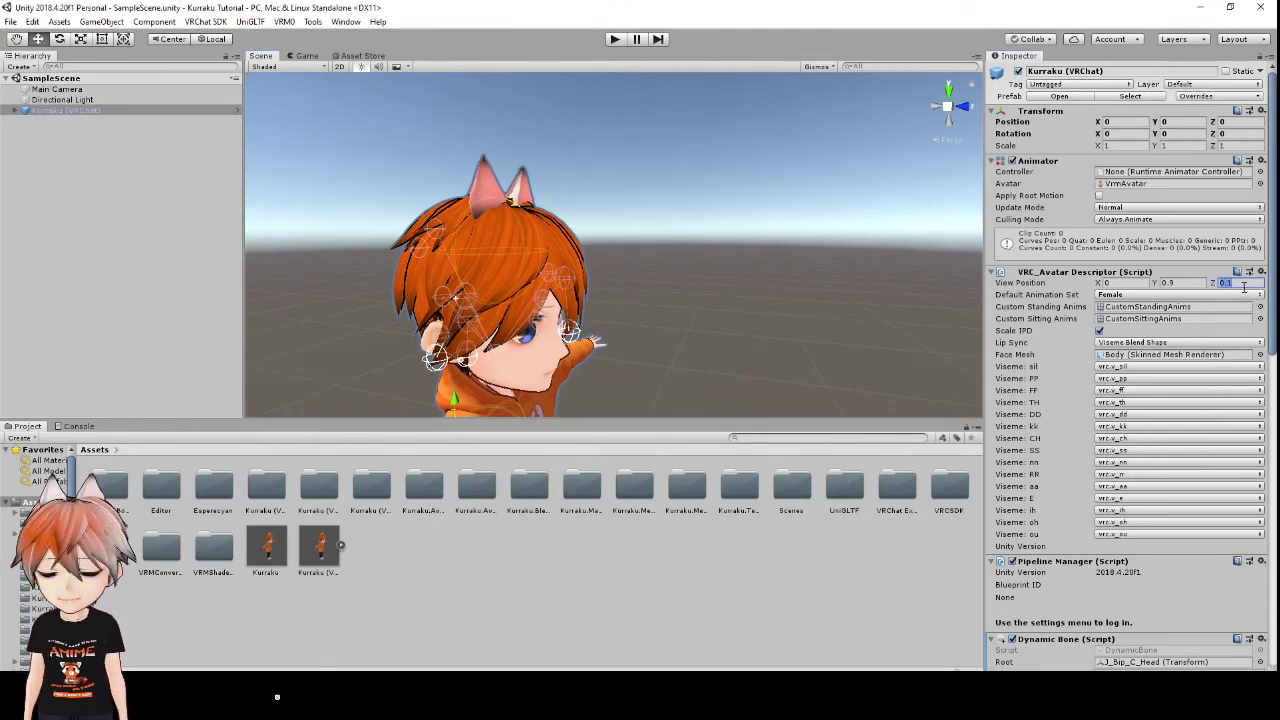
text(.2)
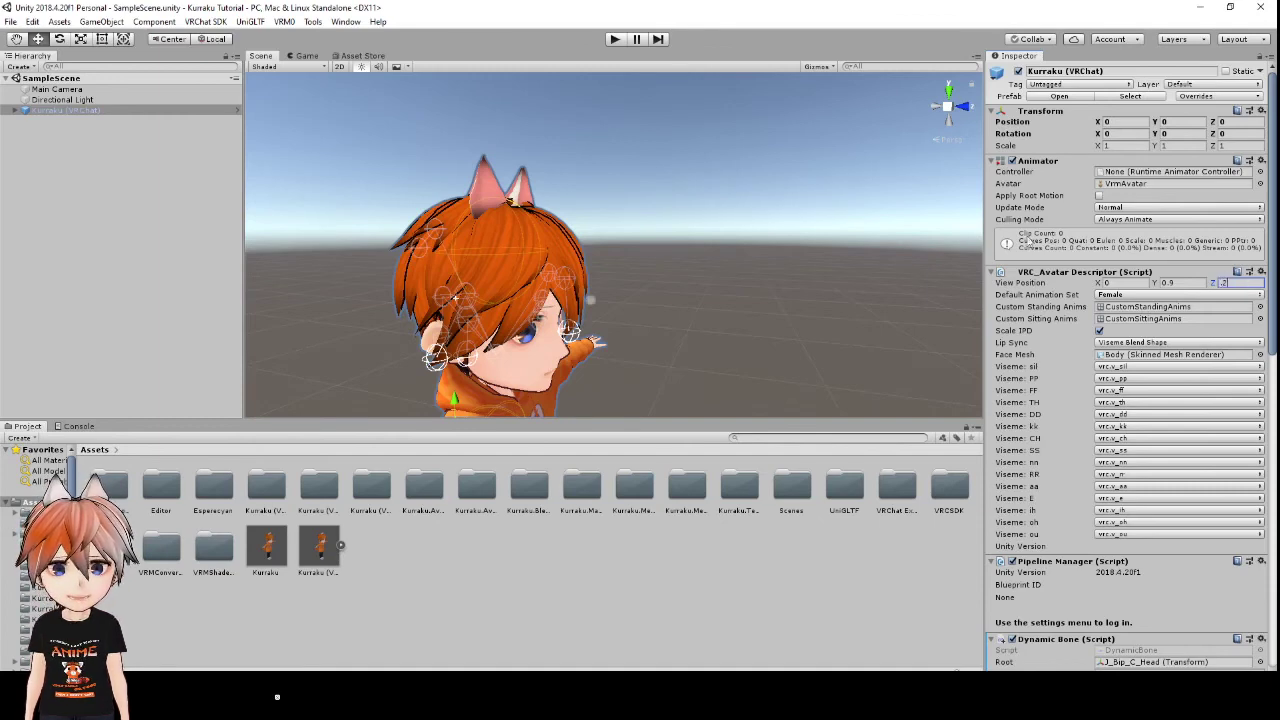
right_drag(742, 282, 628, 272)
middle_drag(628, 272, 529, 251)
right_drag(666, 245, 628, 235)
mouse_move(628, 235)
middle_down()
mouse_move(616, 220)
mouse_move(633, 205)
mouse_move(615, 230)
middle_up()
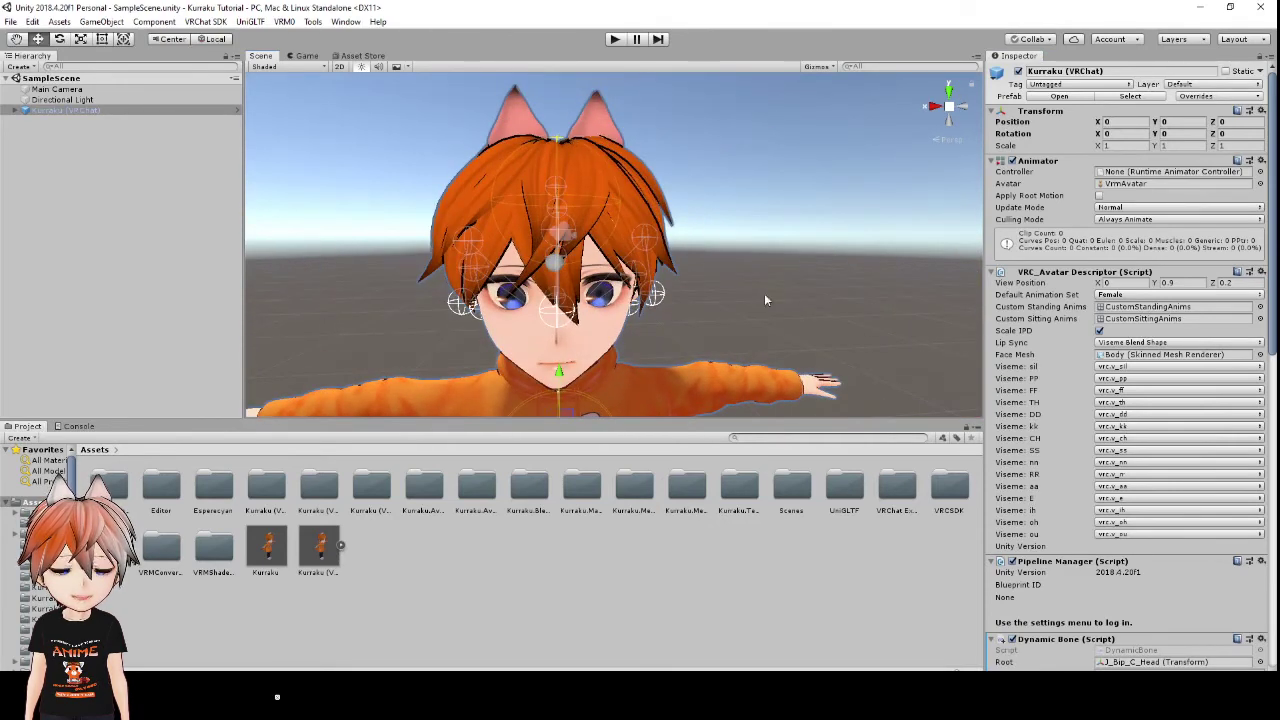
- Set the View Position Y to 0.85 to align the marker with the avatar's eyes, checking it from the side and front
right_drag(646, 292, 749, 303)
middle_drag(648, 305, 713, 295)
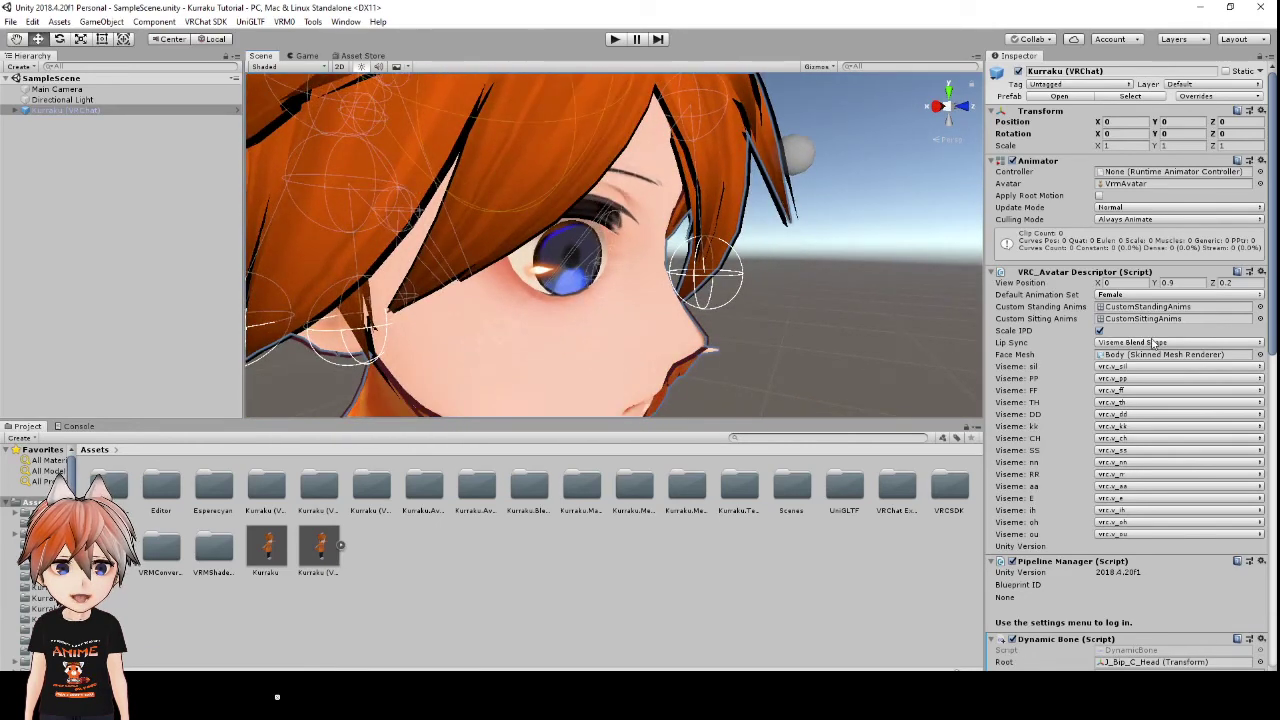
click(1194, 283)
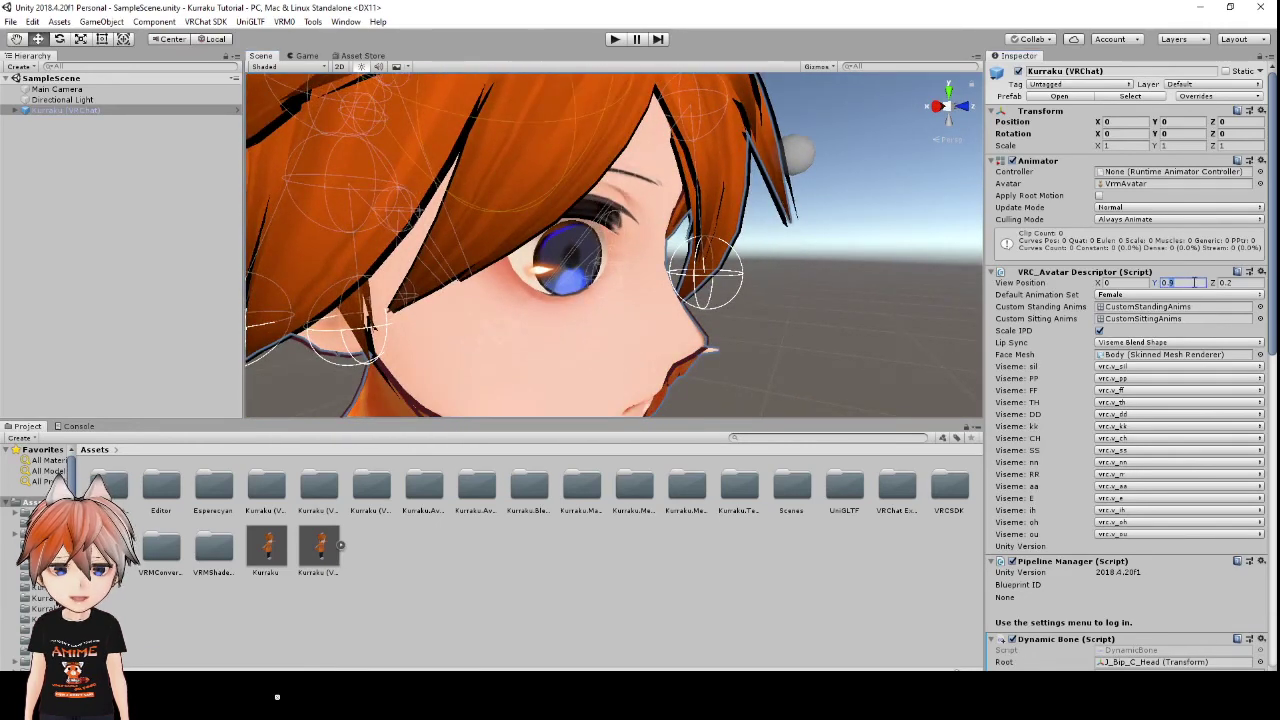
text(0.8)
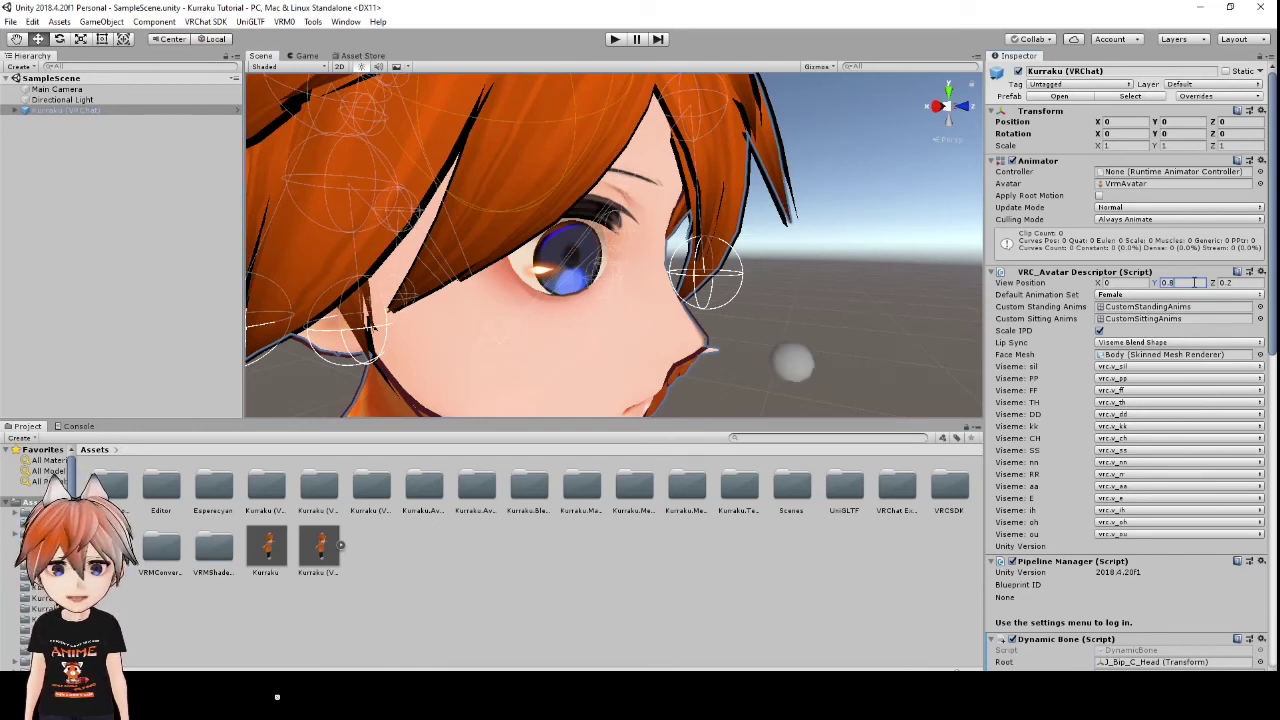
text(5)
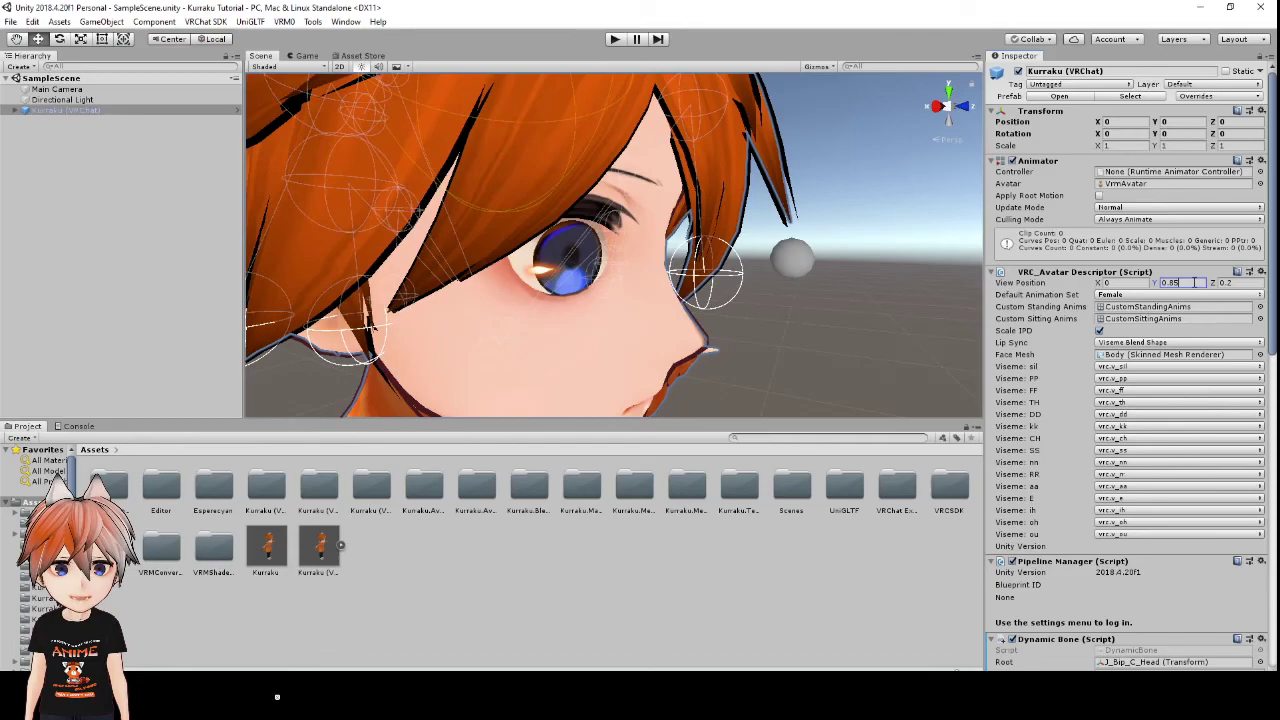
alt+drag(748, 294, 525, 306)
mouse_move(525, 306)
middle_down()
mouse_move(508, 301)
mouse_move(518, 306)
middle_up()
scroll(518, 305, down, 5)
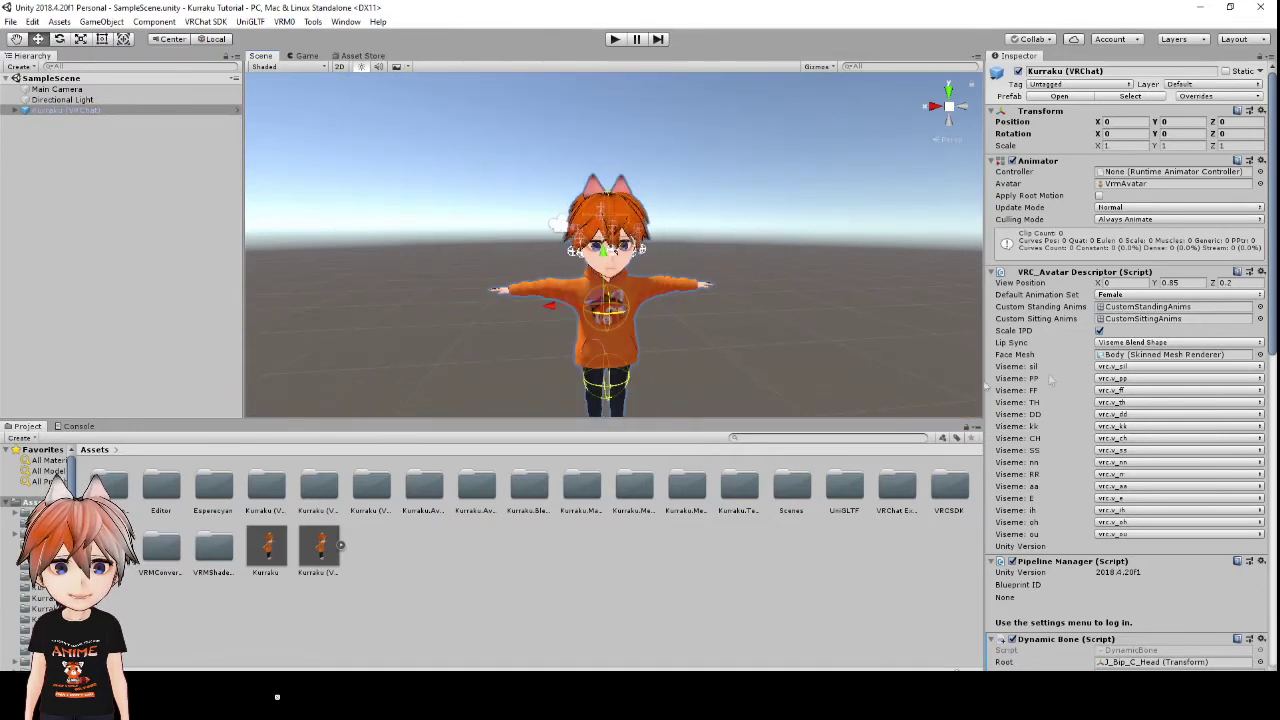
- Save the current scene with the configured avatar
click(8, 22)
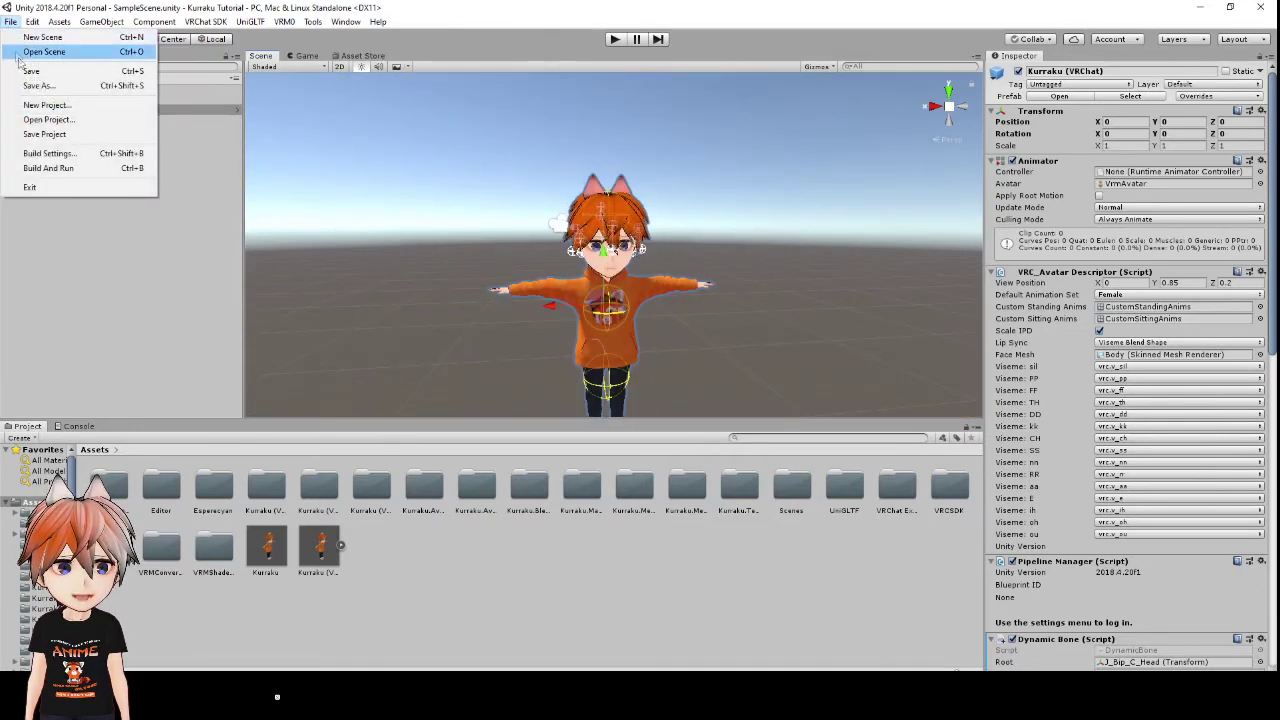
click(24, 72)
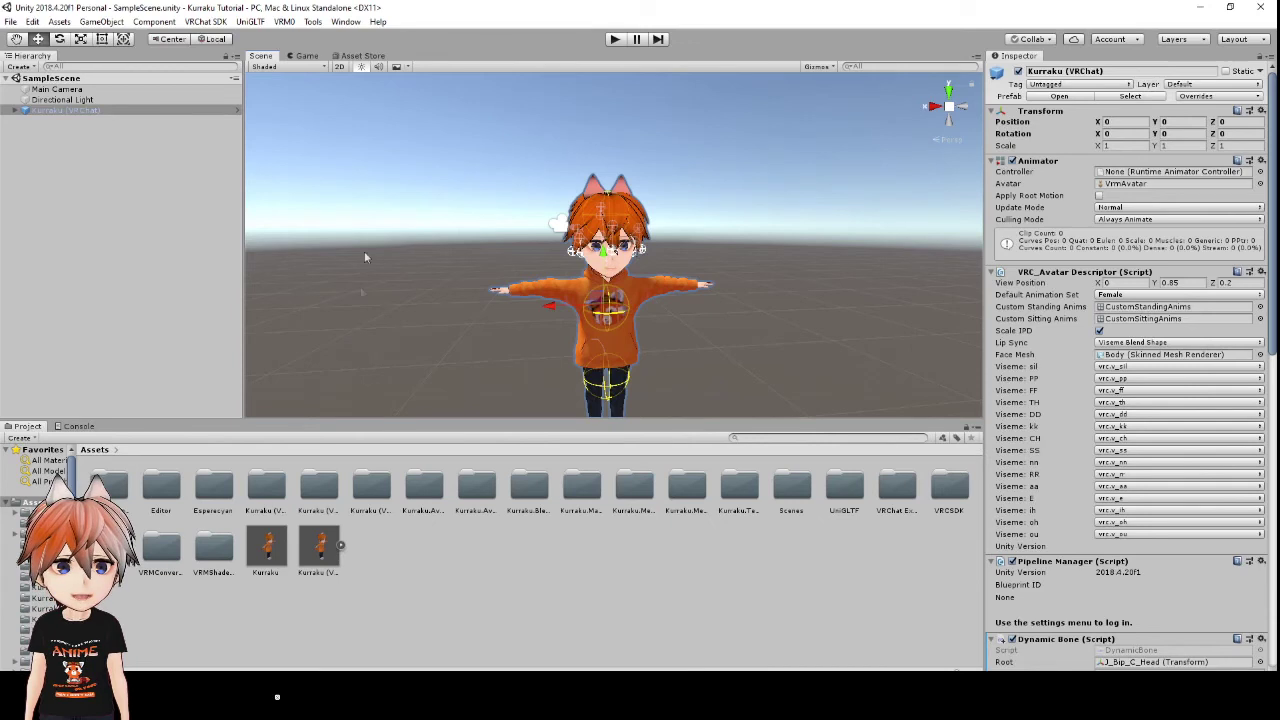
- Open the VRChat SDK control panel and place its window over the scene view
click(211, 24)
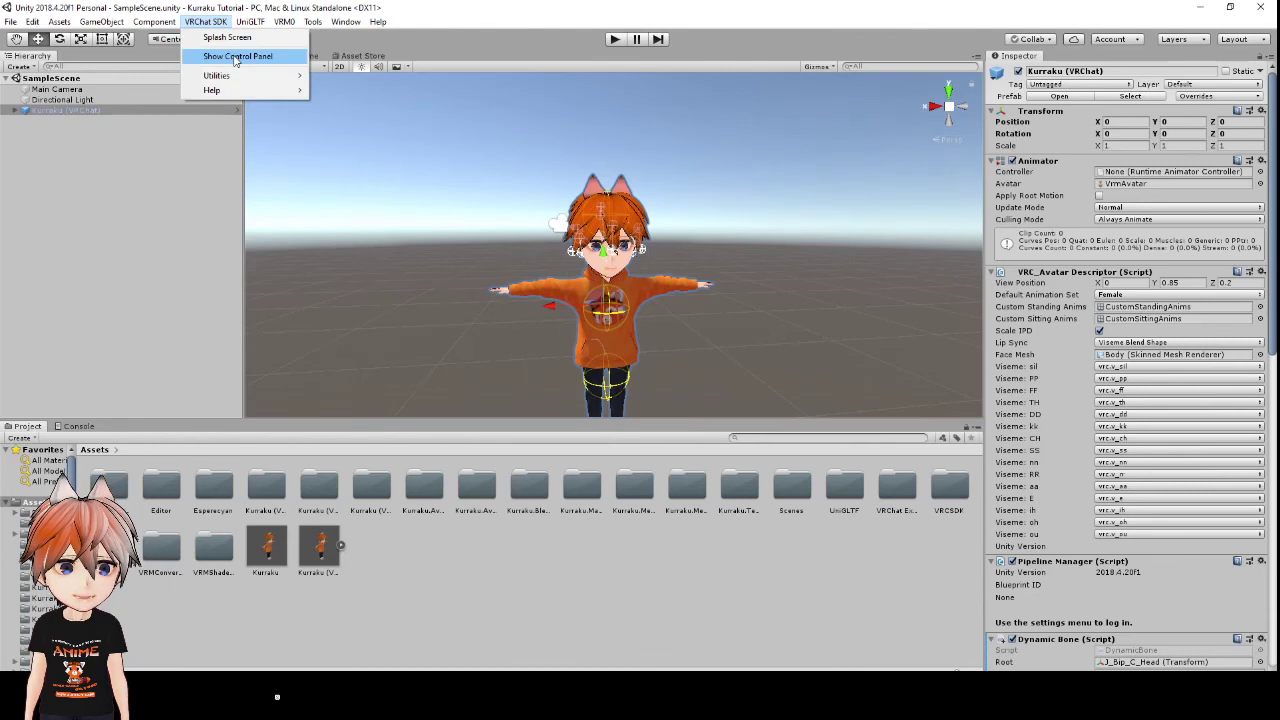
click(236, 57)
drag(1034, 151, 605, 95)
- Sign in to the VRChat SDK with the account username and password
click(650, 217)
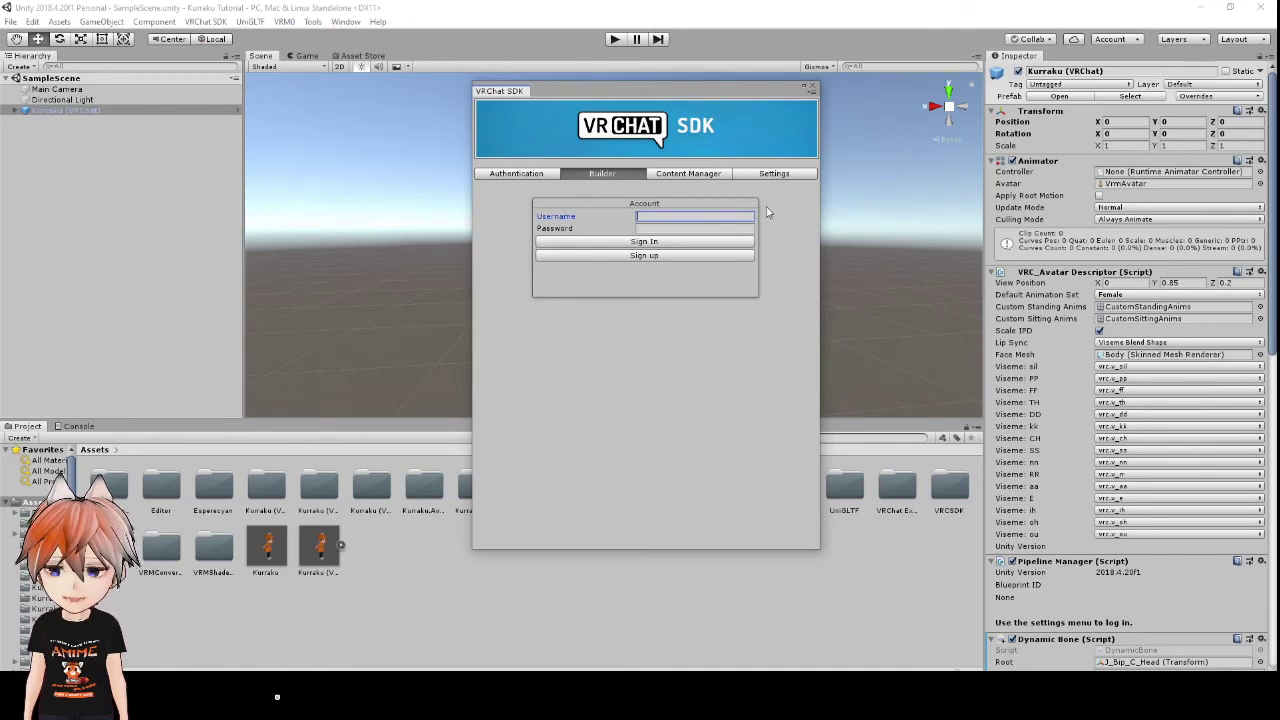
text(Kurraku)
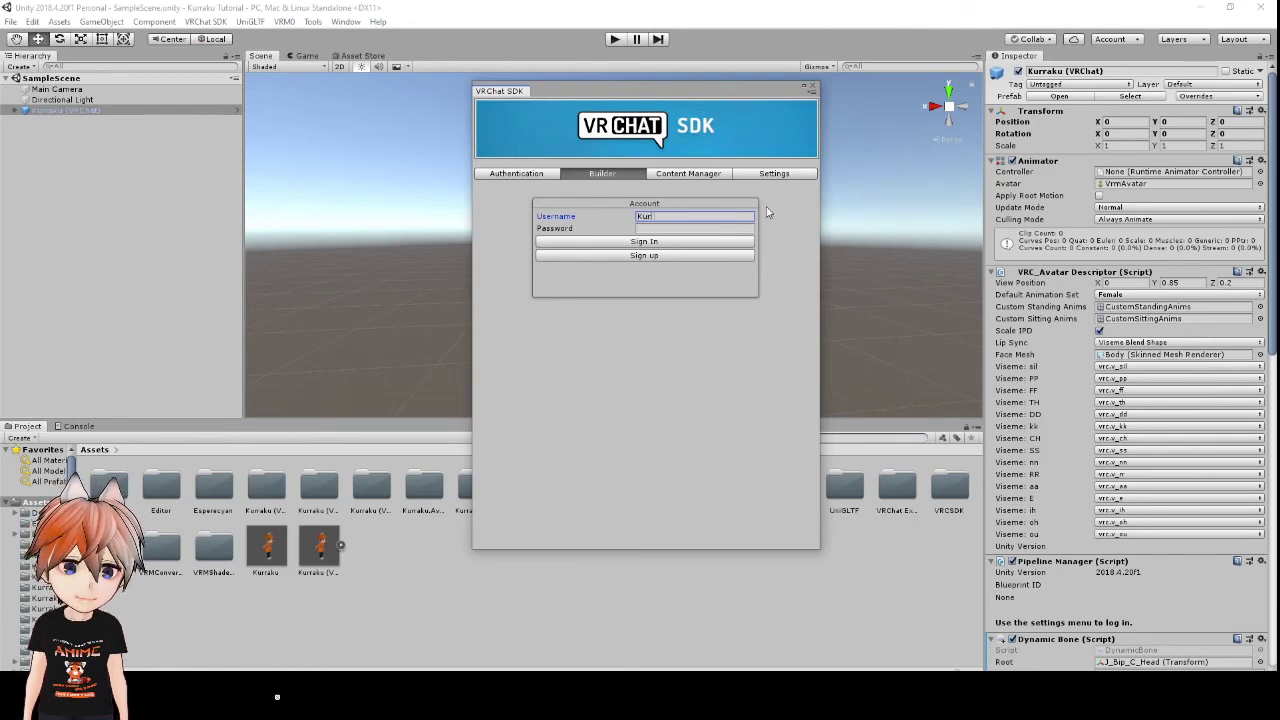
key(Tab)
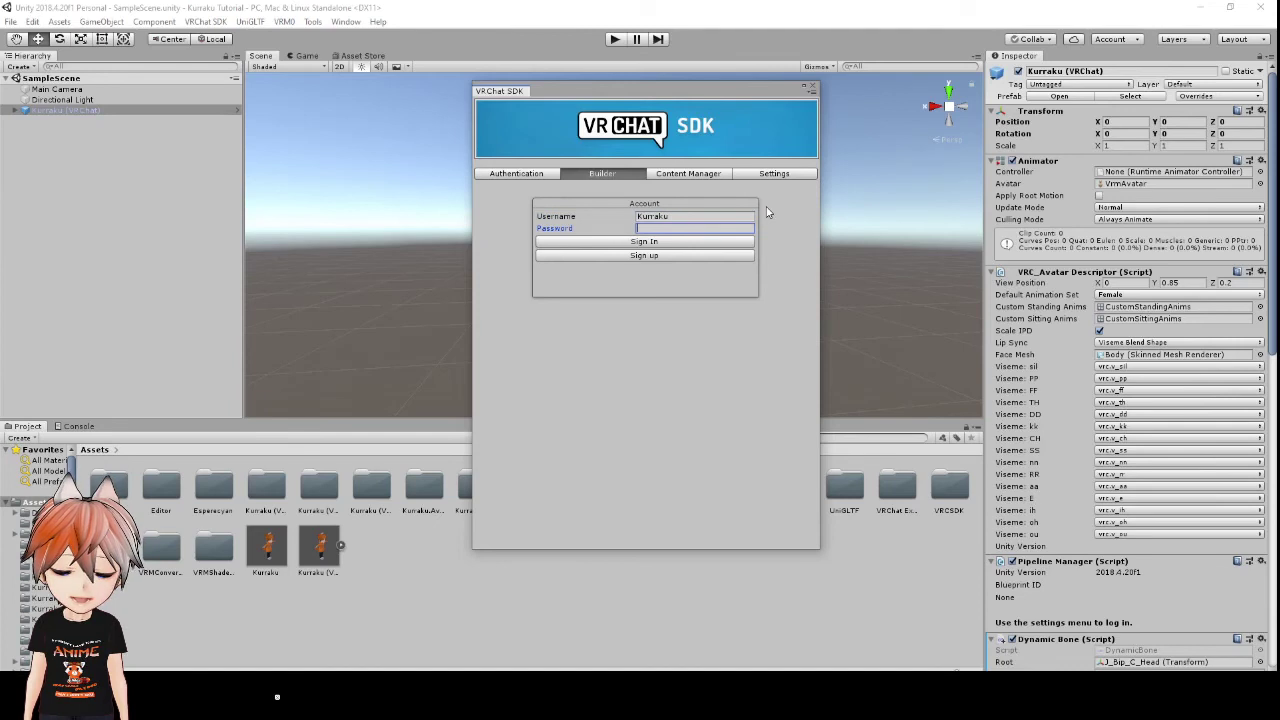
text(****************)
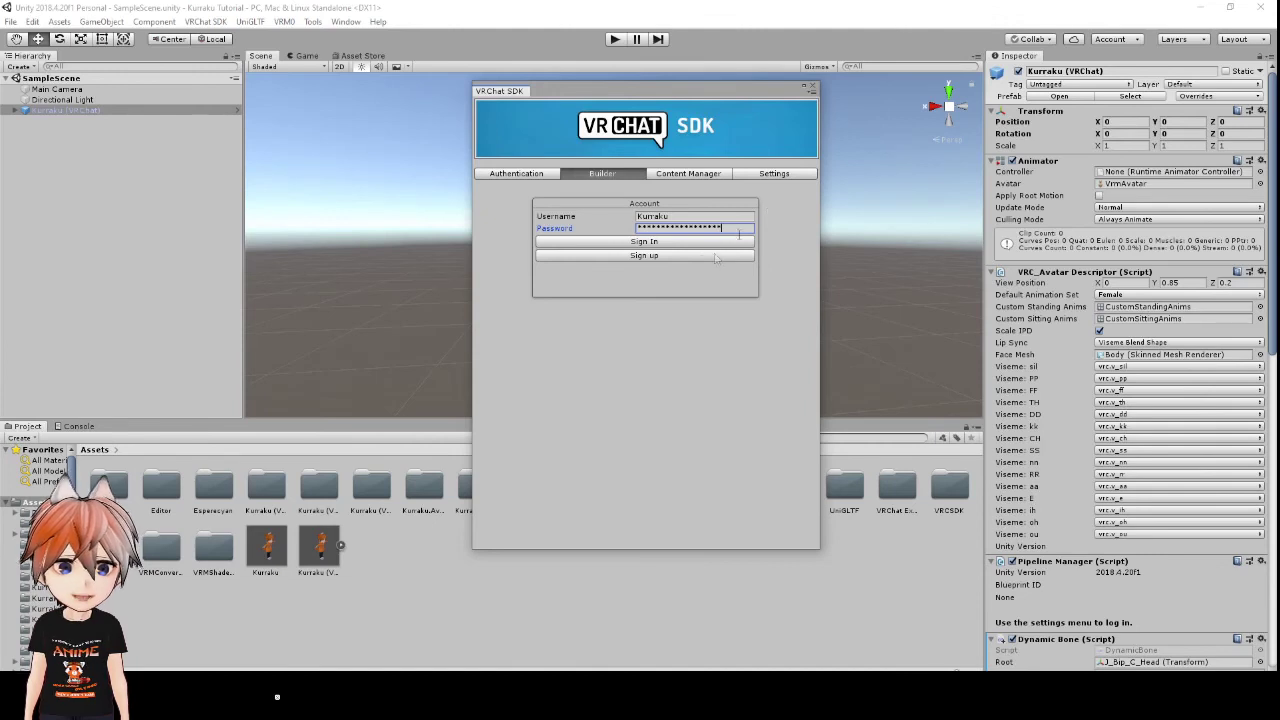
click(669, 242)
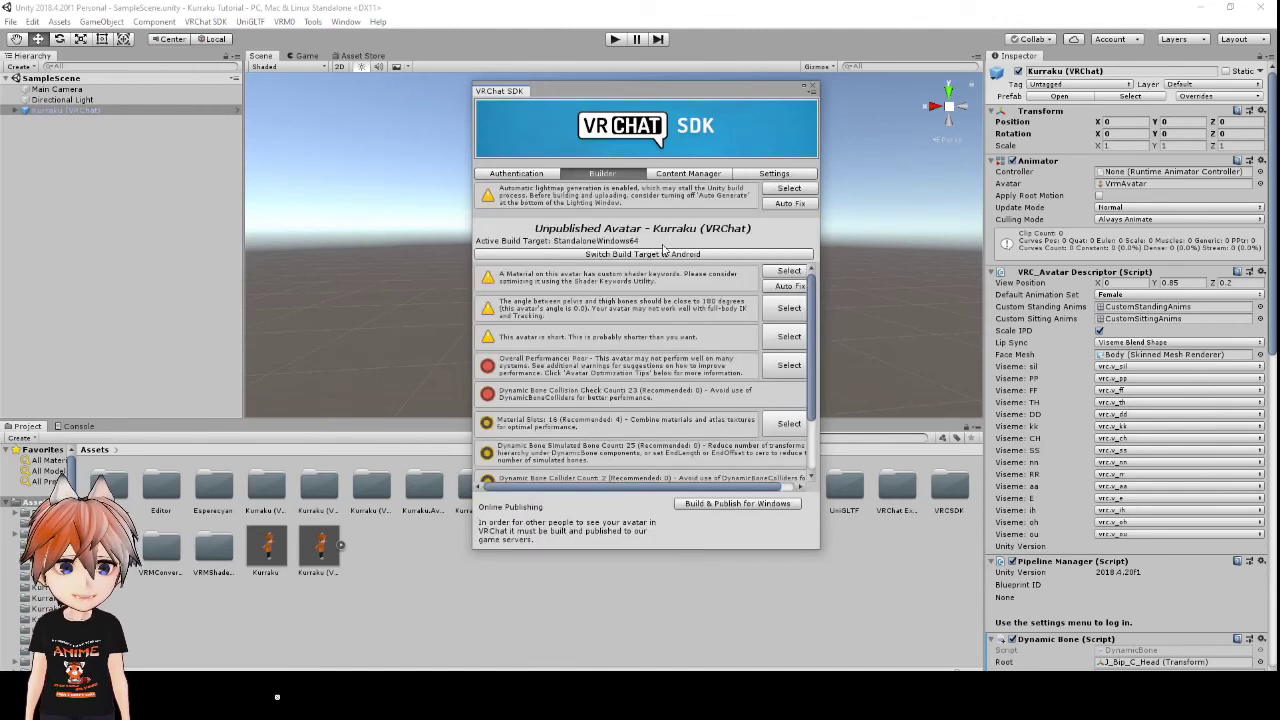
- Review the avatar's build warnings and performance notes, and start building and publishing it for Windows
scroll(680, 321, down, 2)
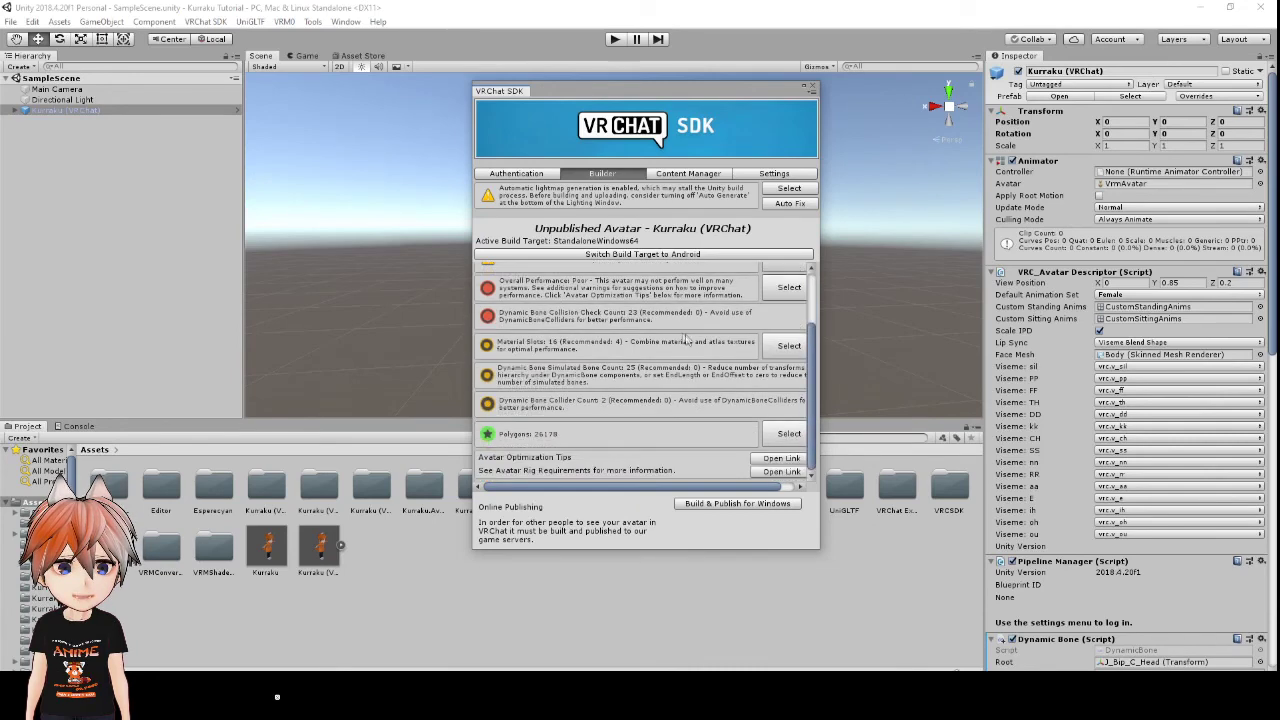
scroll(697, 360, up, 2)
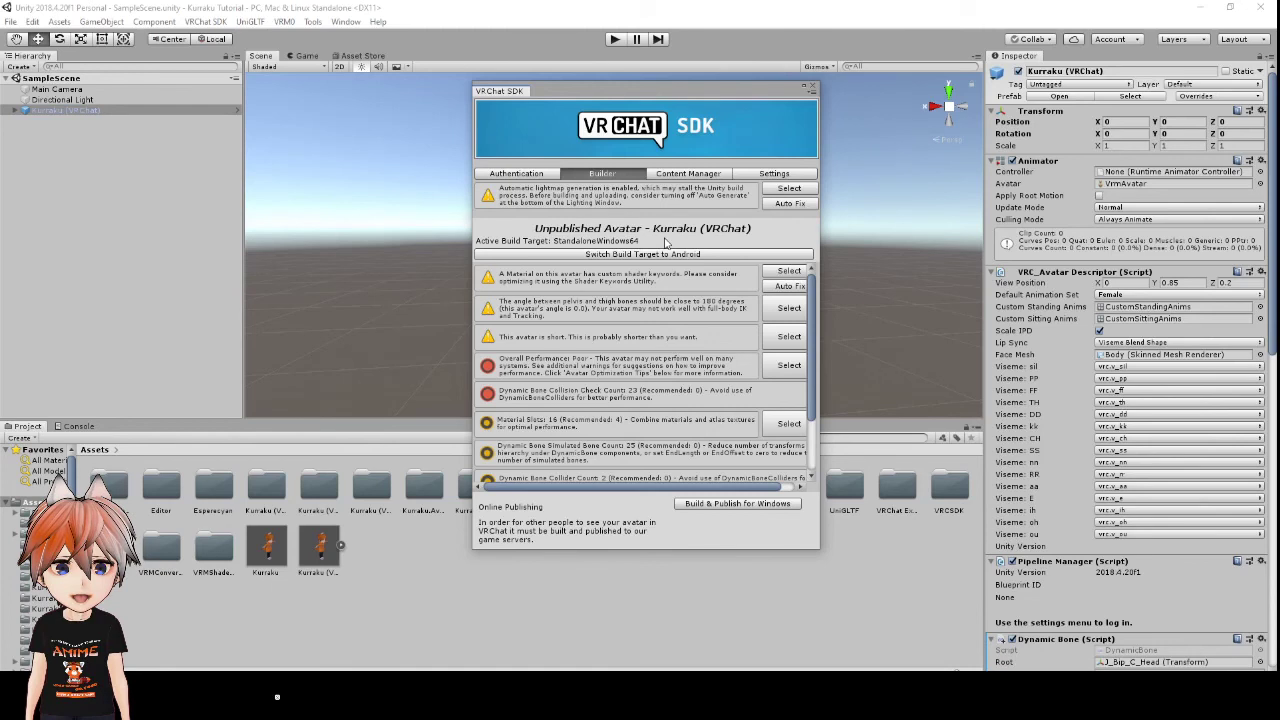
scroll(655, 275, down, 2)
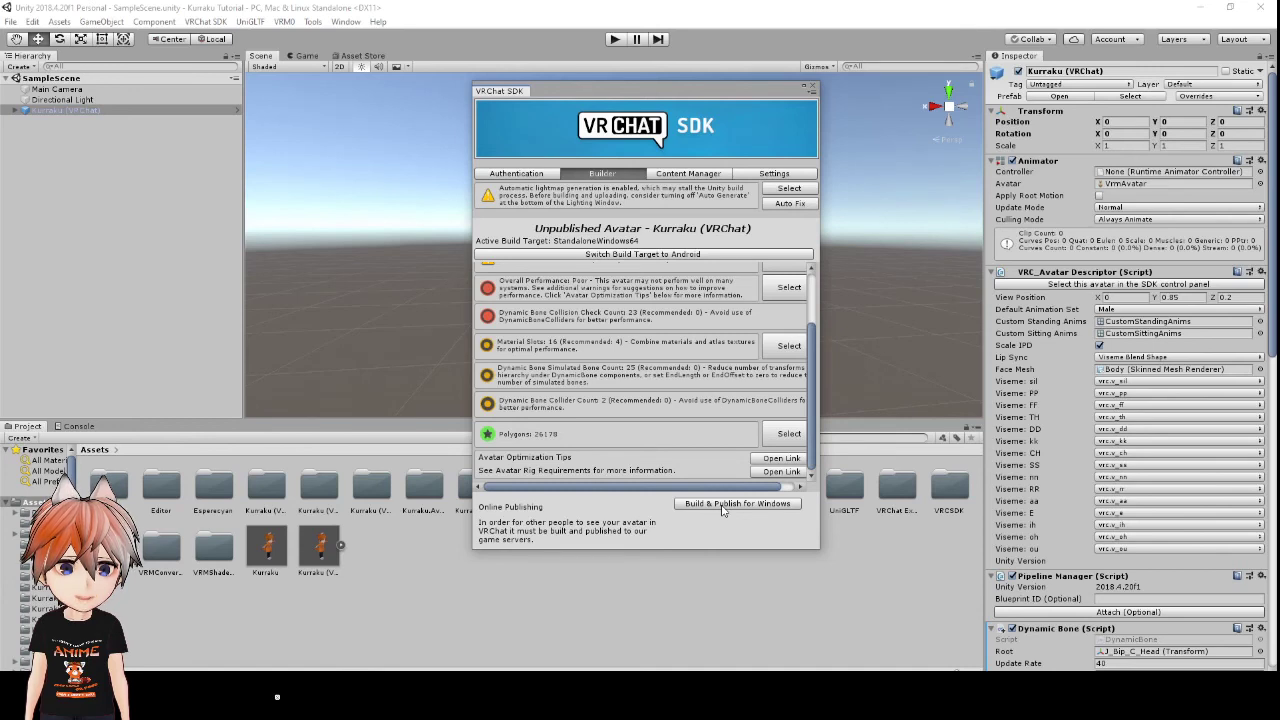
click(723, 506)
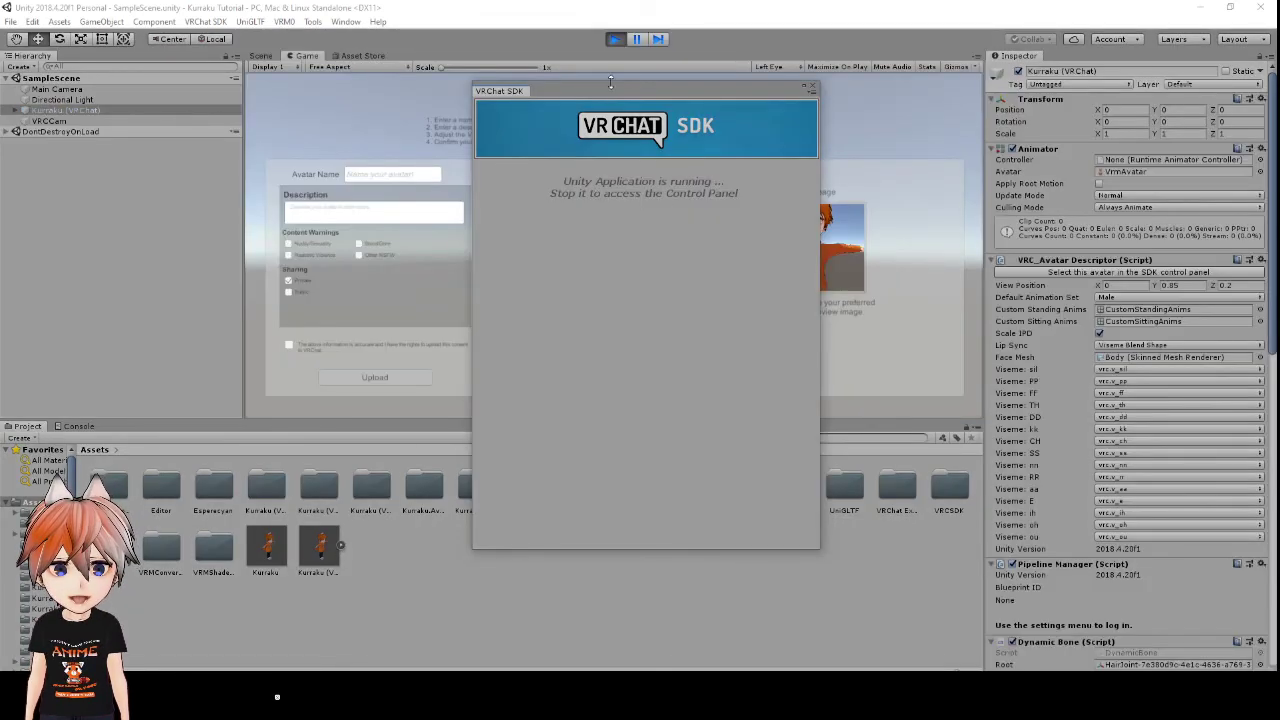
- Fill in the New Avatar form with the name Kurraku and a description, and confirm the information's accuracy and the upload rights
drag(596, 96, 1131, 125)
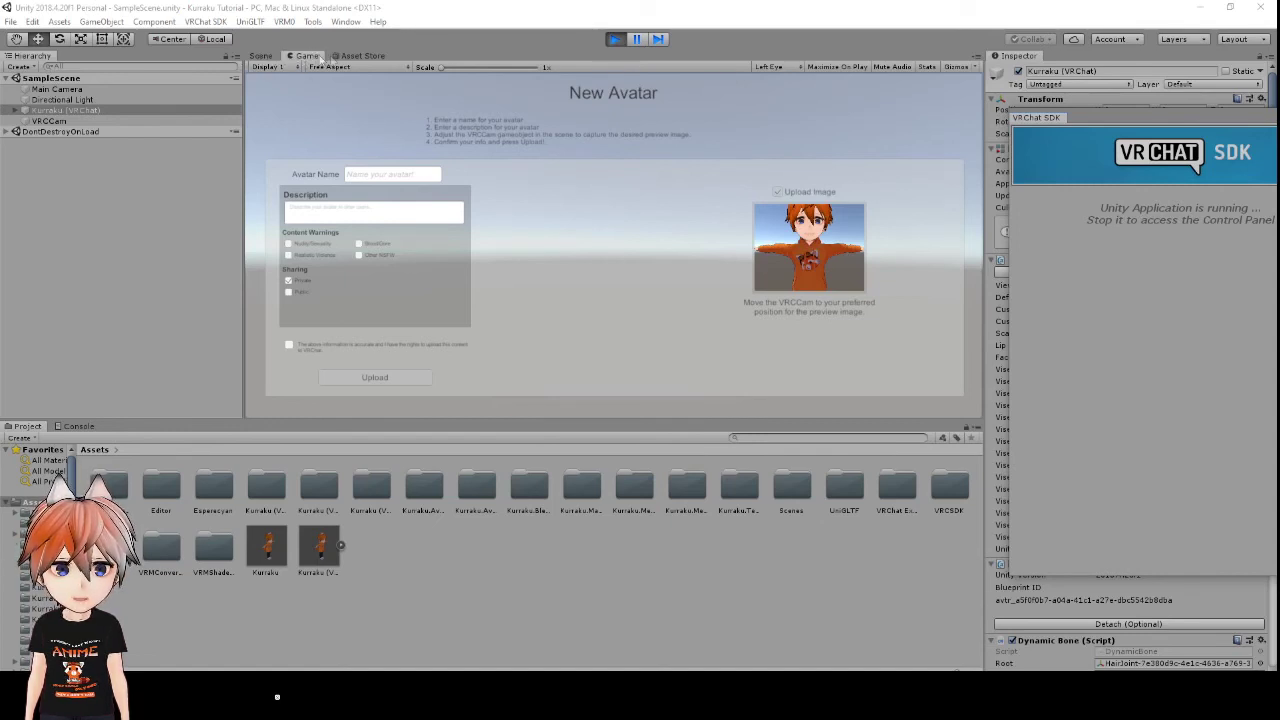
click(395, 175)
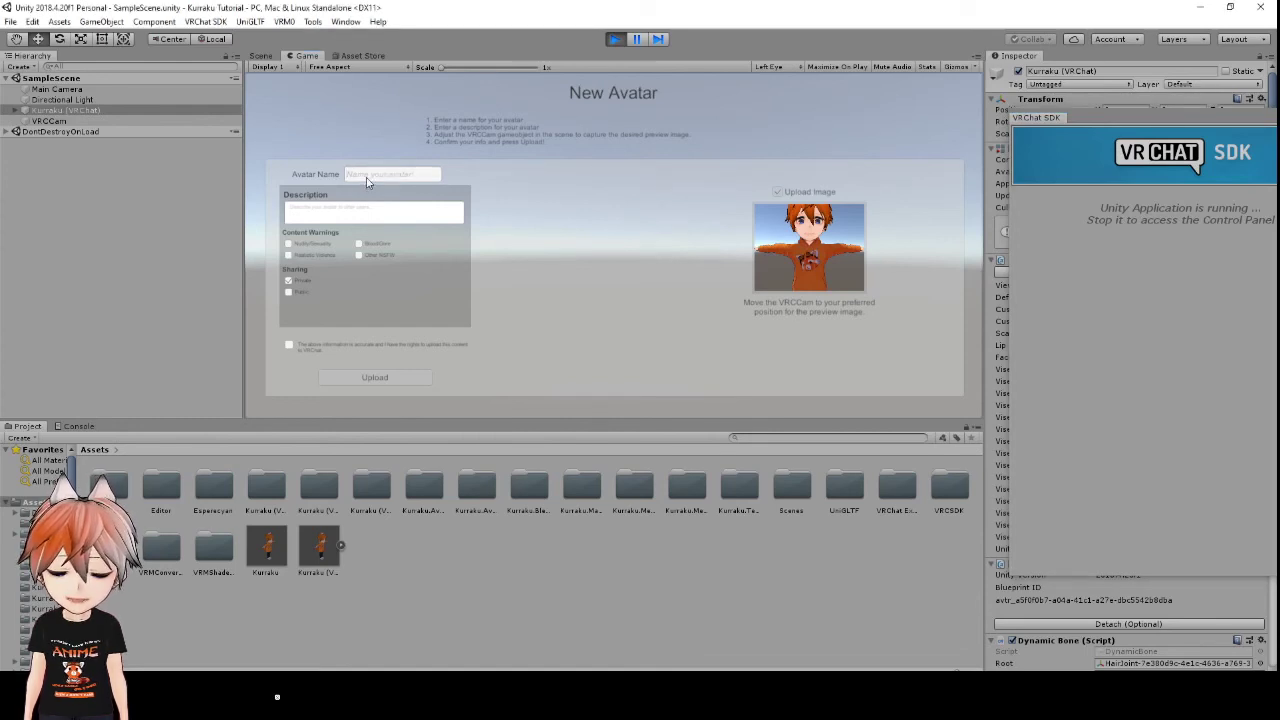
text(Kurraku)
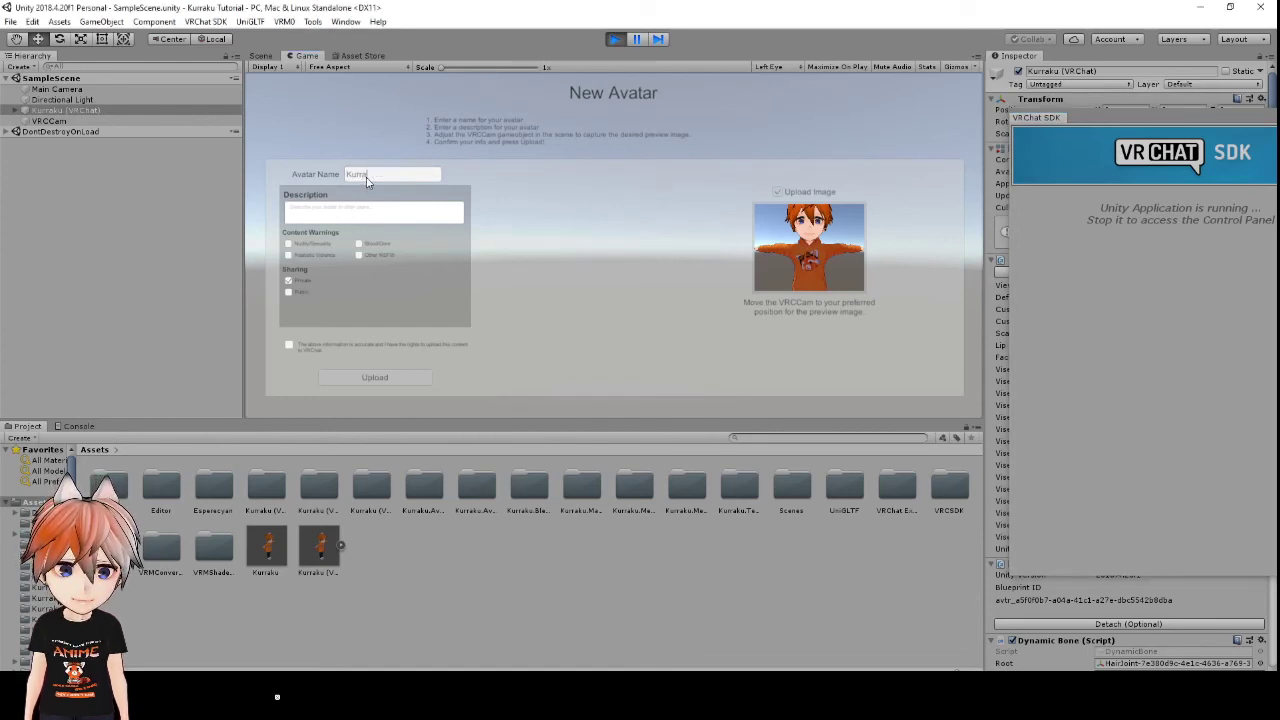
click(383, 208)
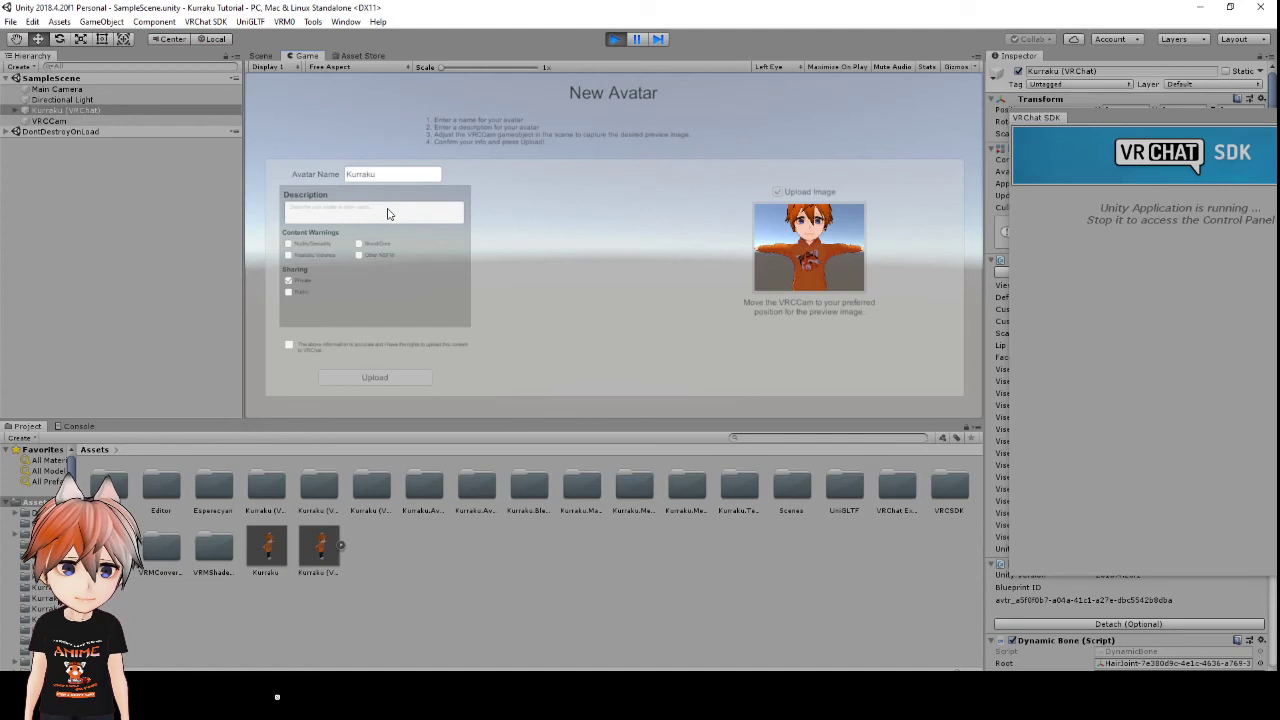
text(R)
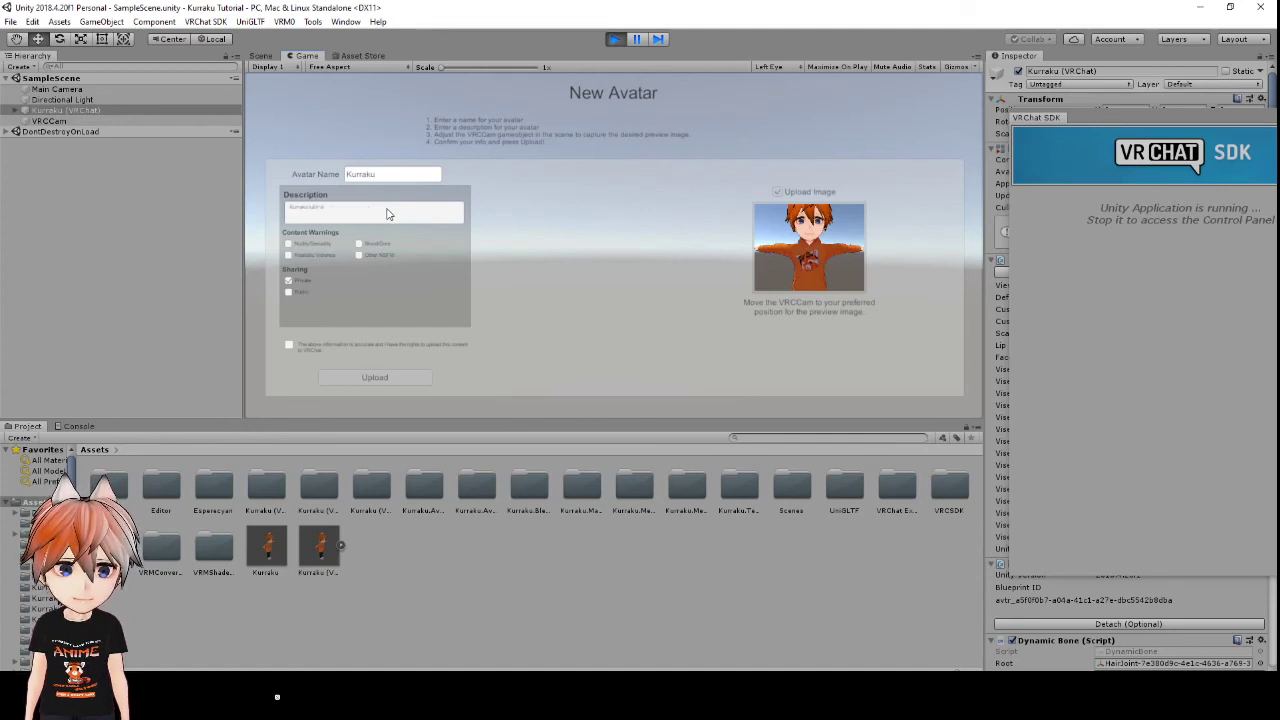
click(289, 347)
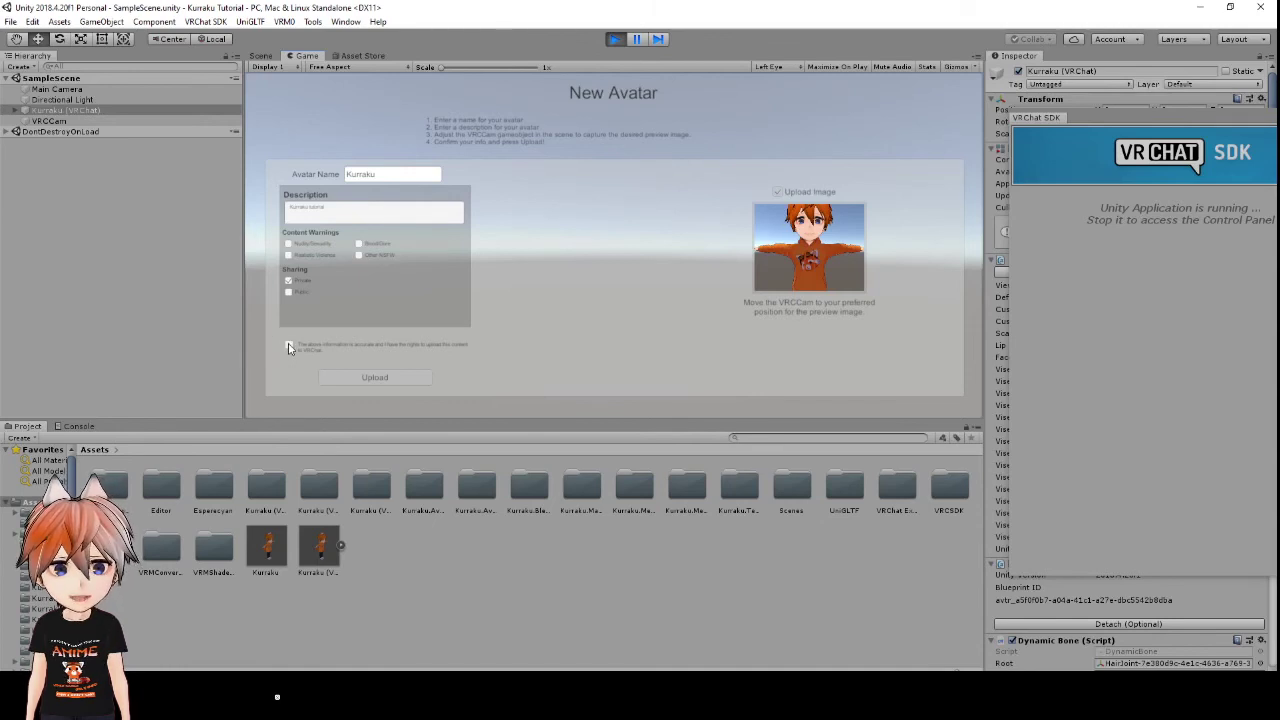
click(289, 347)
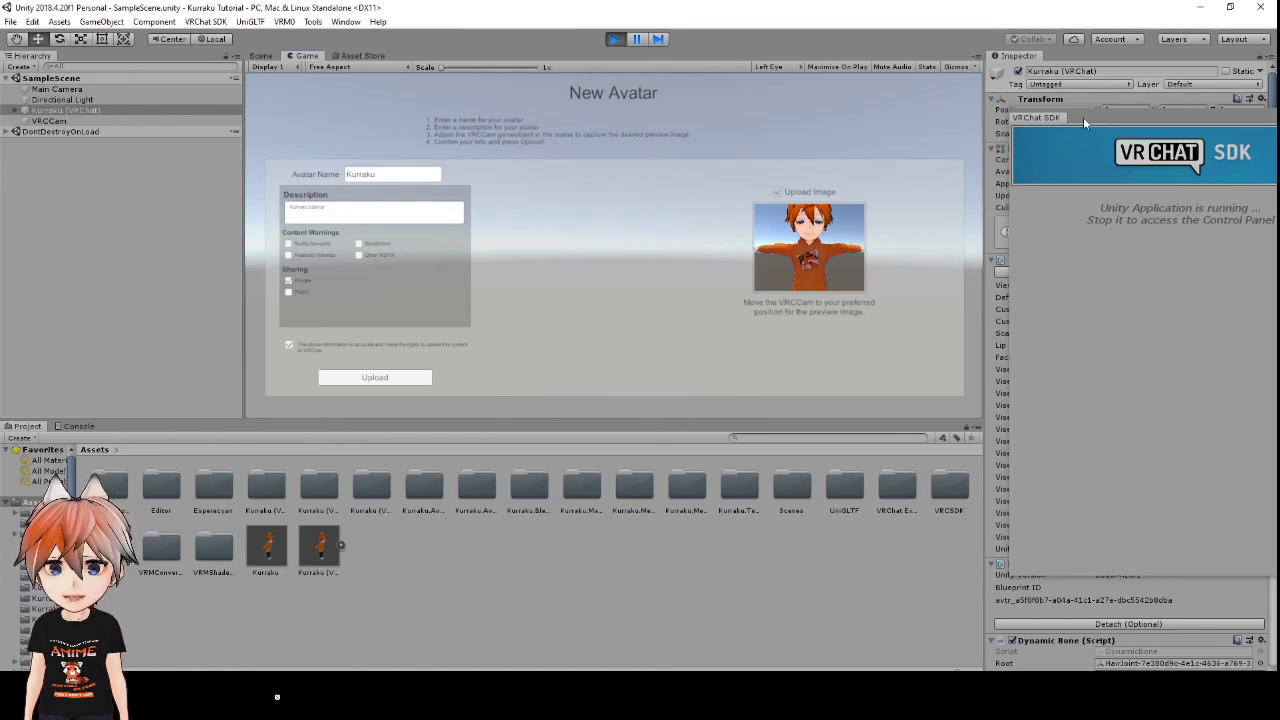
drag(1080, 117, 716, 115)
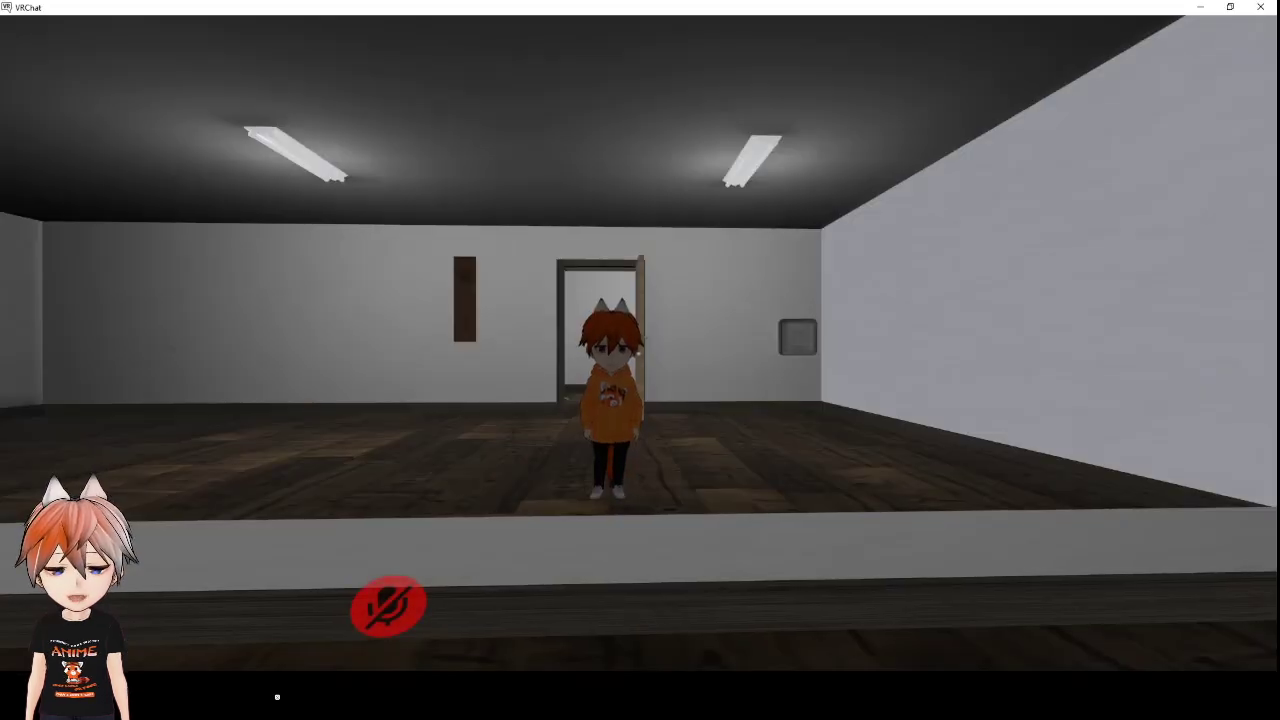
- Switch to VRChat and examine the avatar's reflection in the mirror from different viewing directions
key(w)
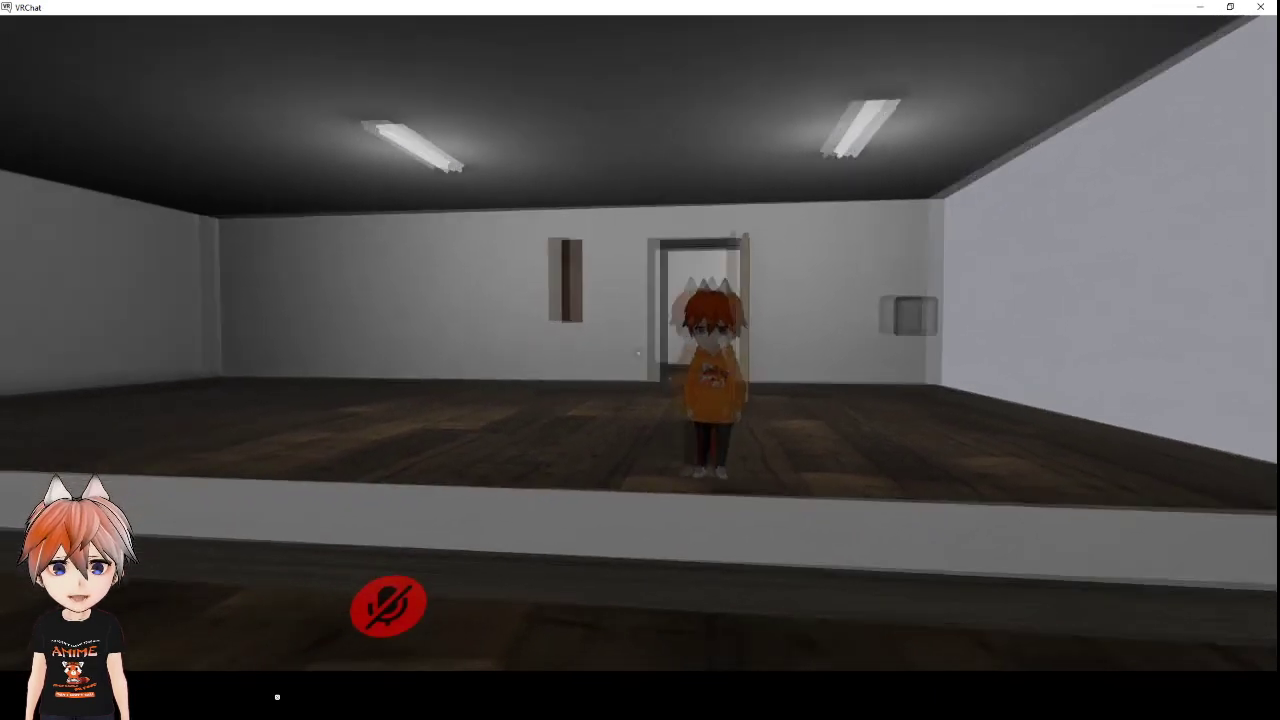
key(Left)
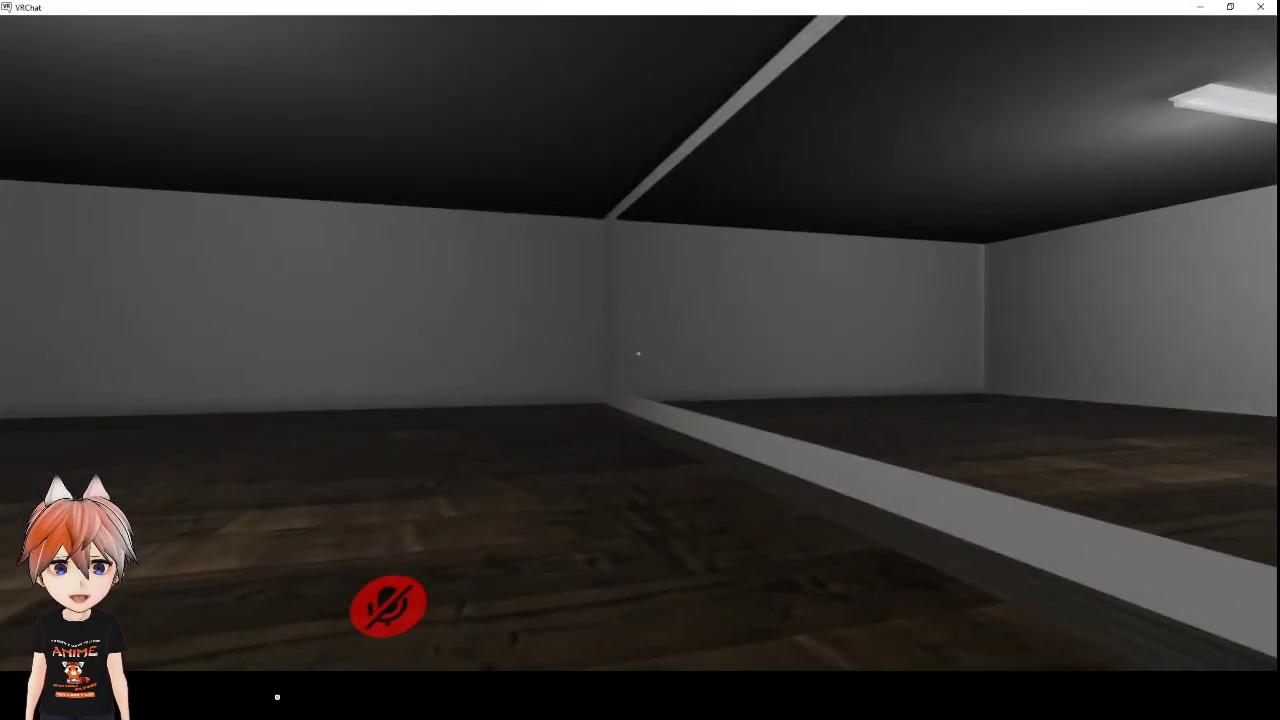
key(Right)
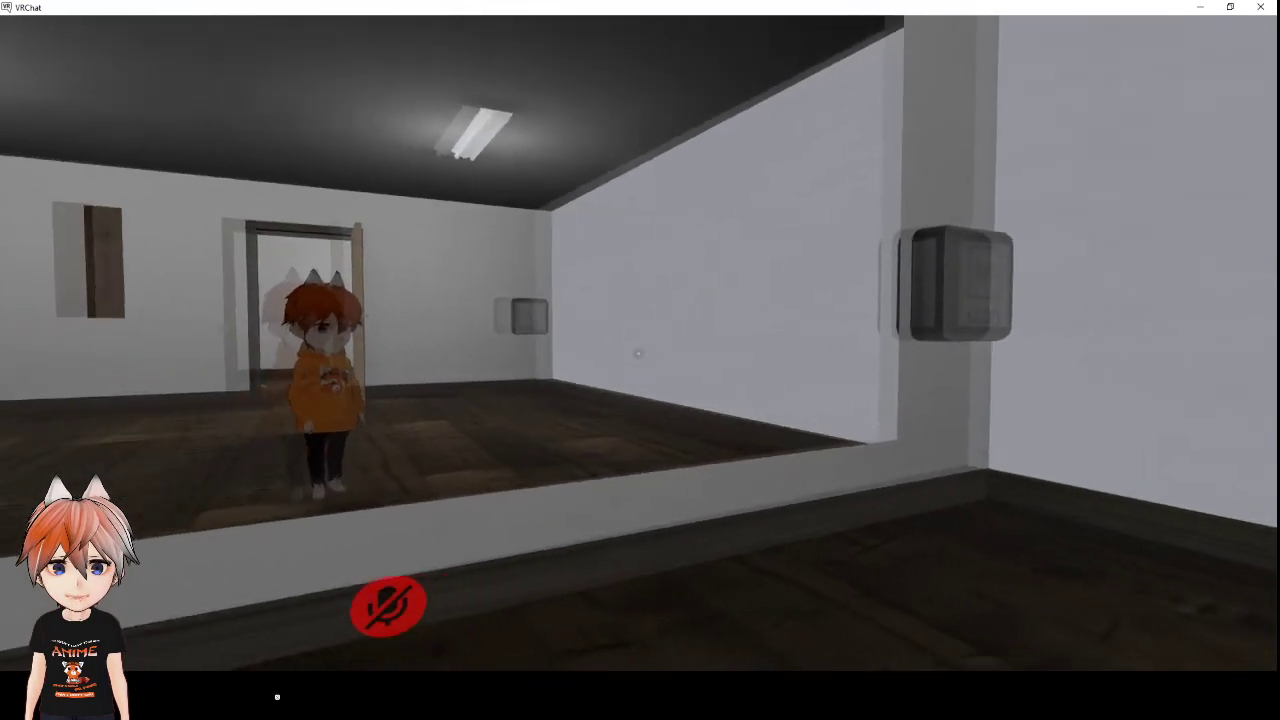
key(Left)
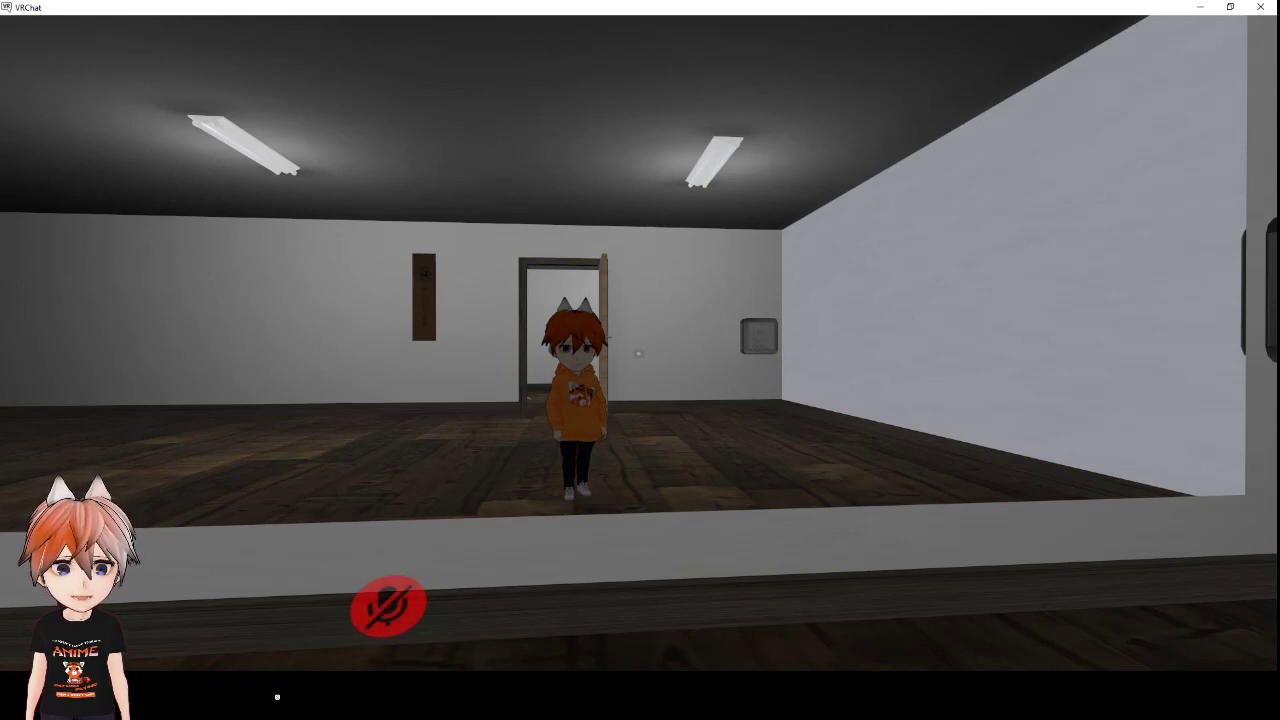
- Unmute the microphone to test the avatar's lip sync close to the mirror, and mute it again
key(v)
key(Left)
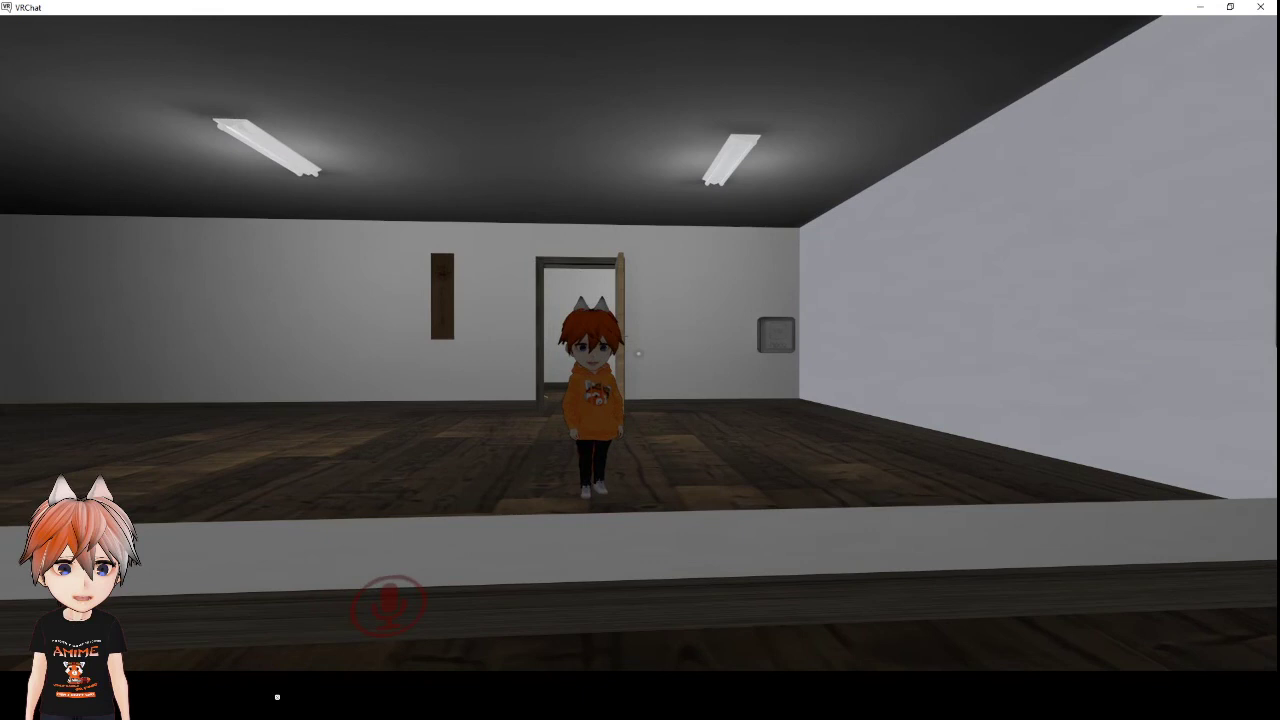
key(w)
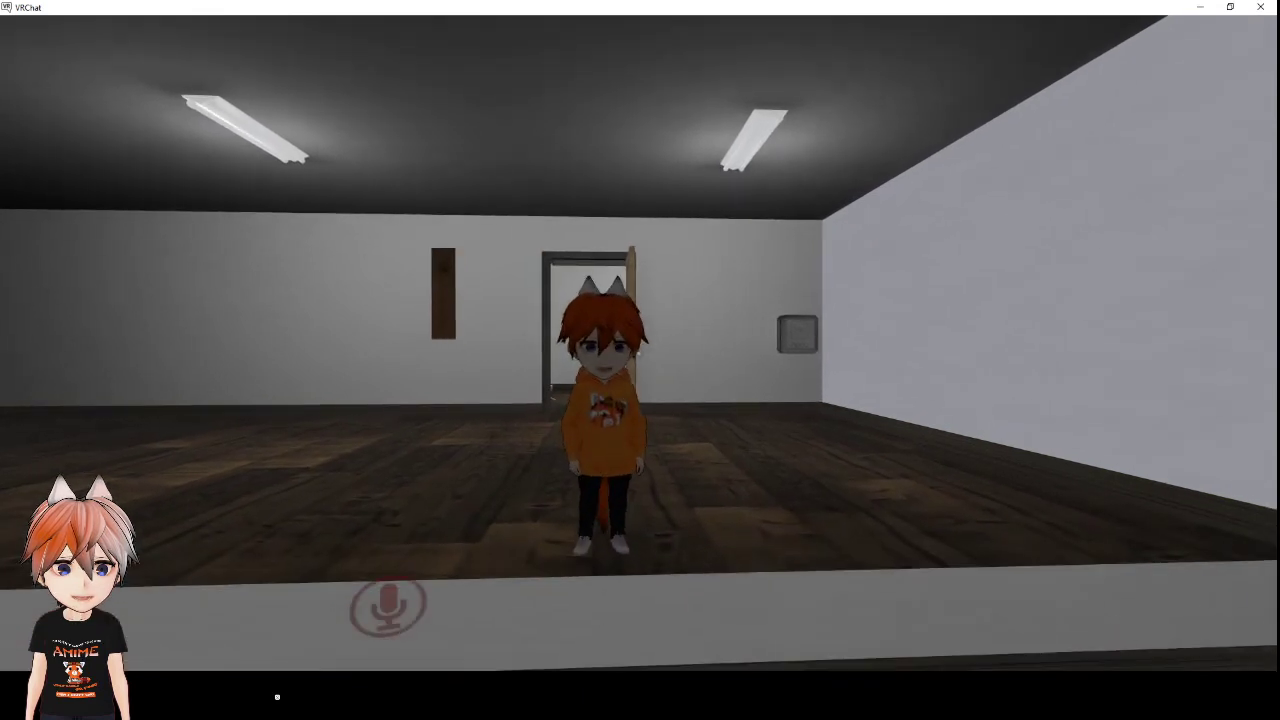
key(v)
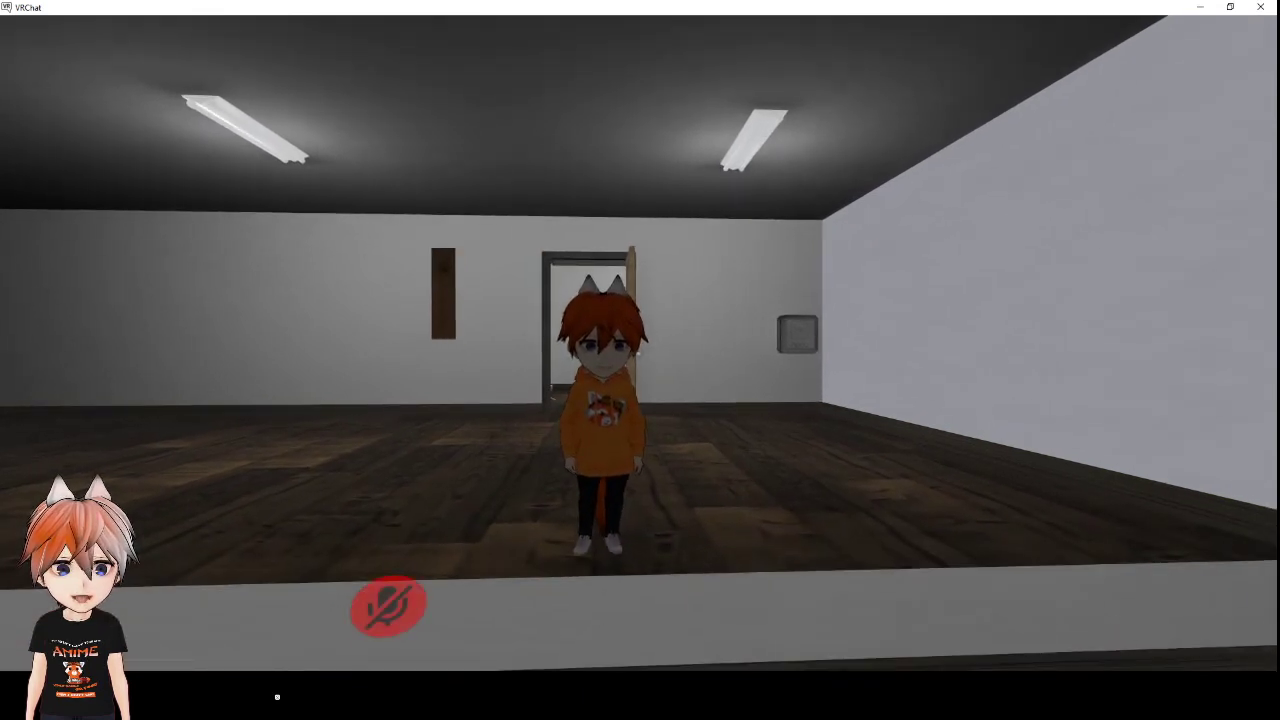
- Walk the avatar sideways, forwards and backwards in front of the mirror to examine its walking animation and the movement of its tail and hair
key(Left)
key(d)
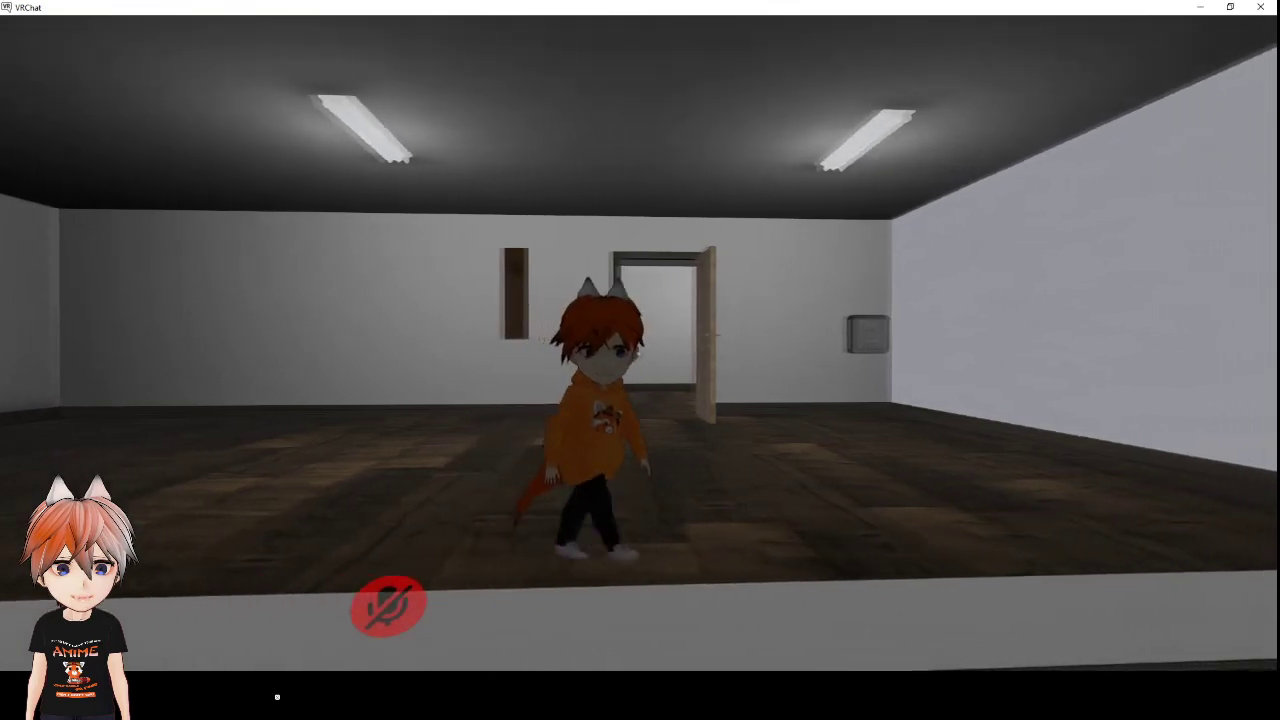
key(a)
key(s)
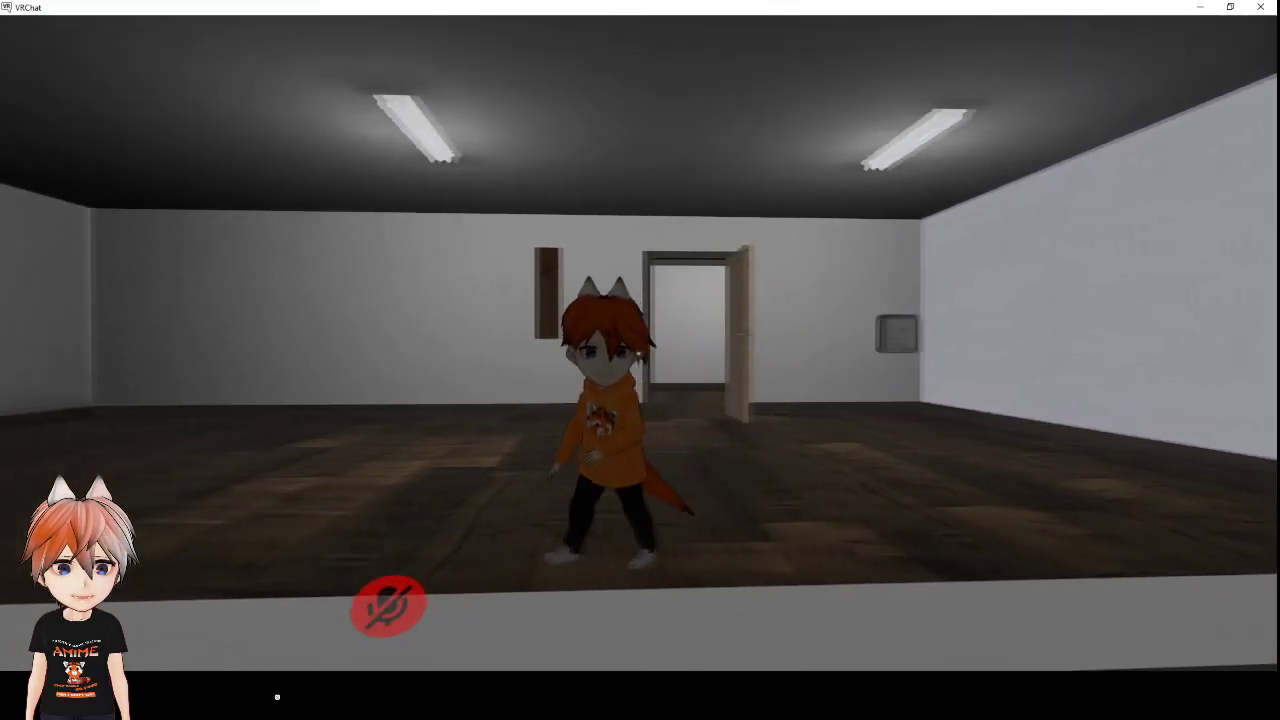
key(w)
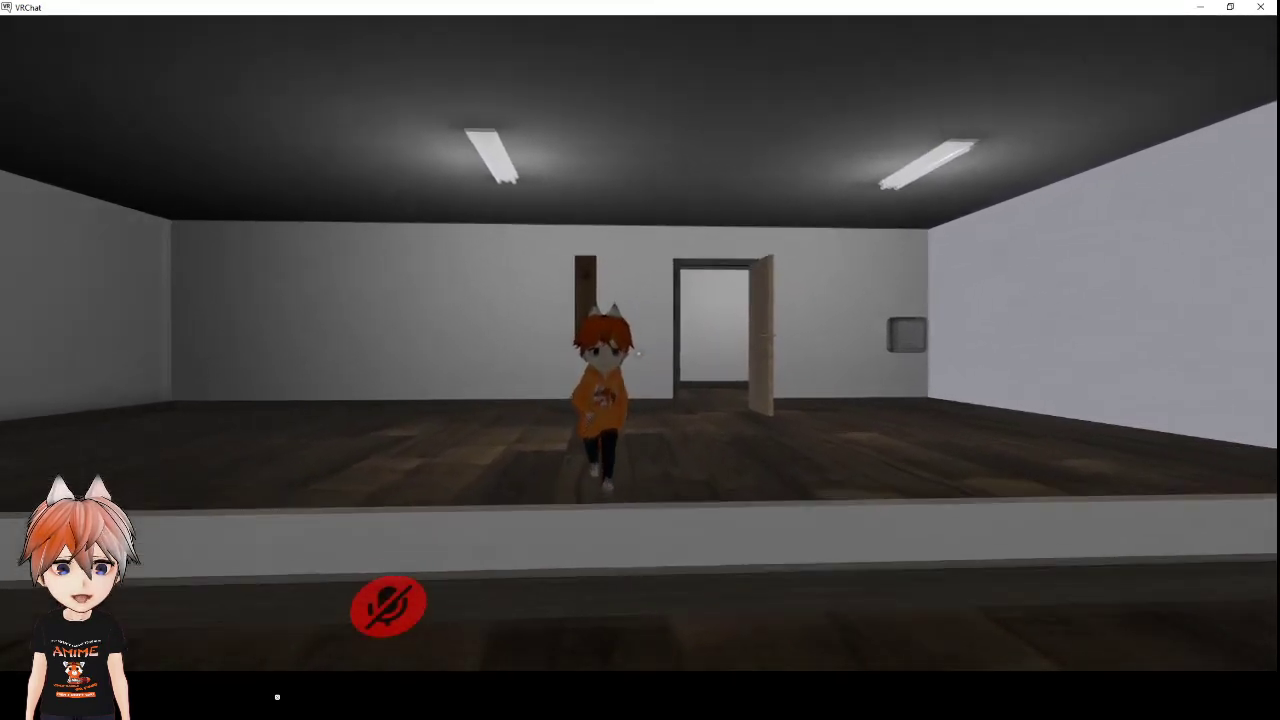
key(s)
key(s)
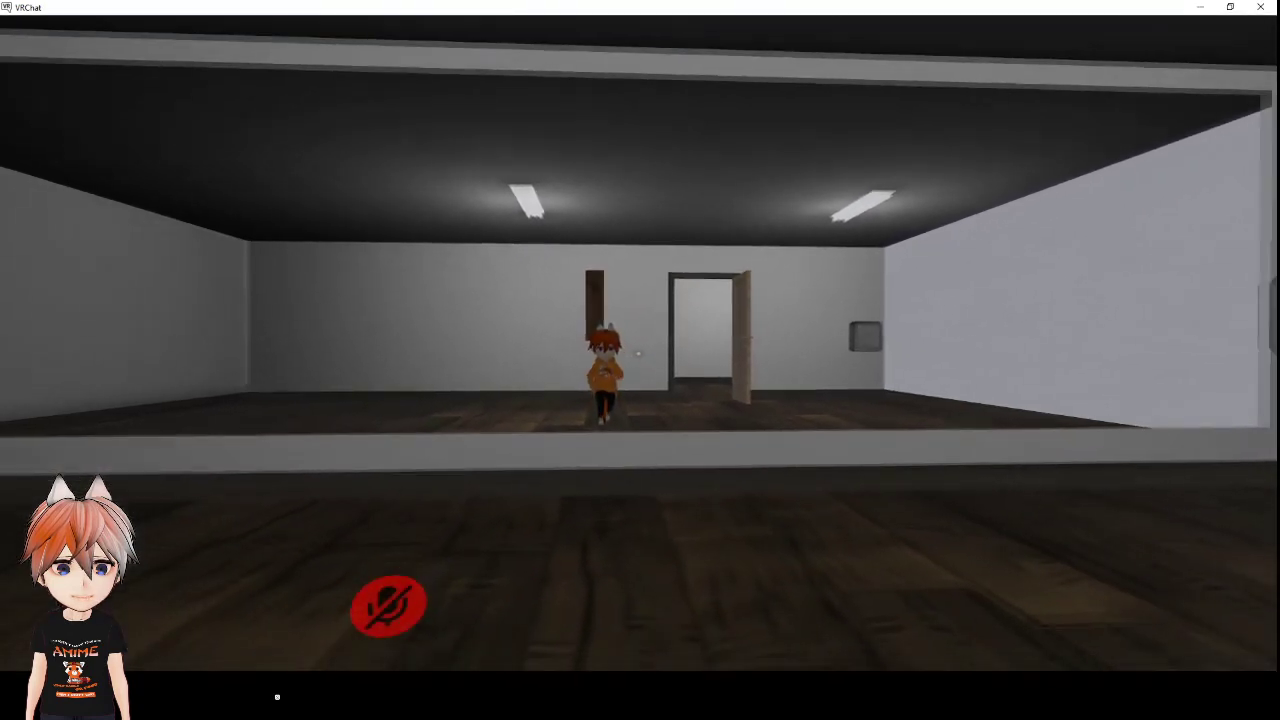
key(w)
key(w)
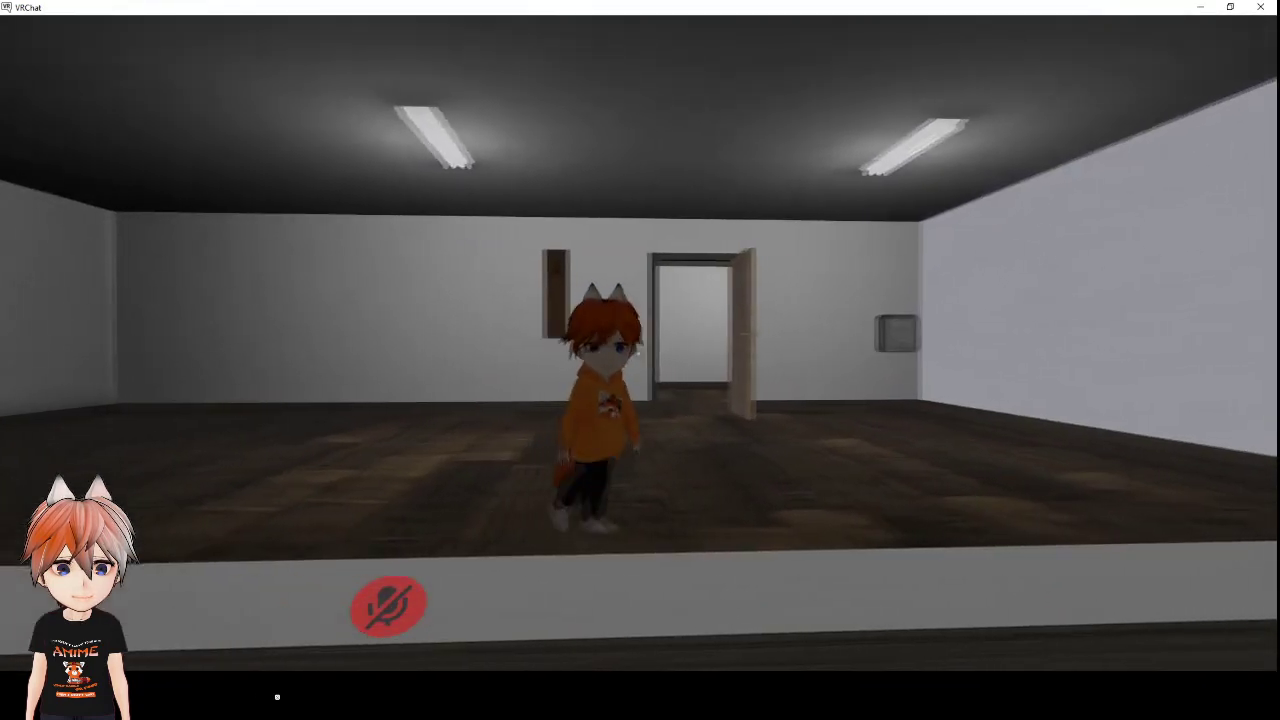
key(d)
key(a)
key(w)
key(s)
key(w)
key(w)
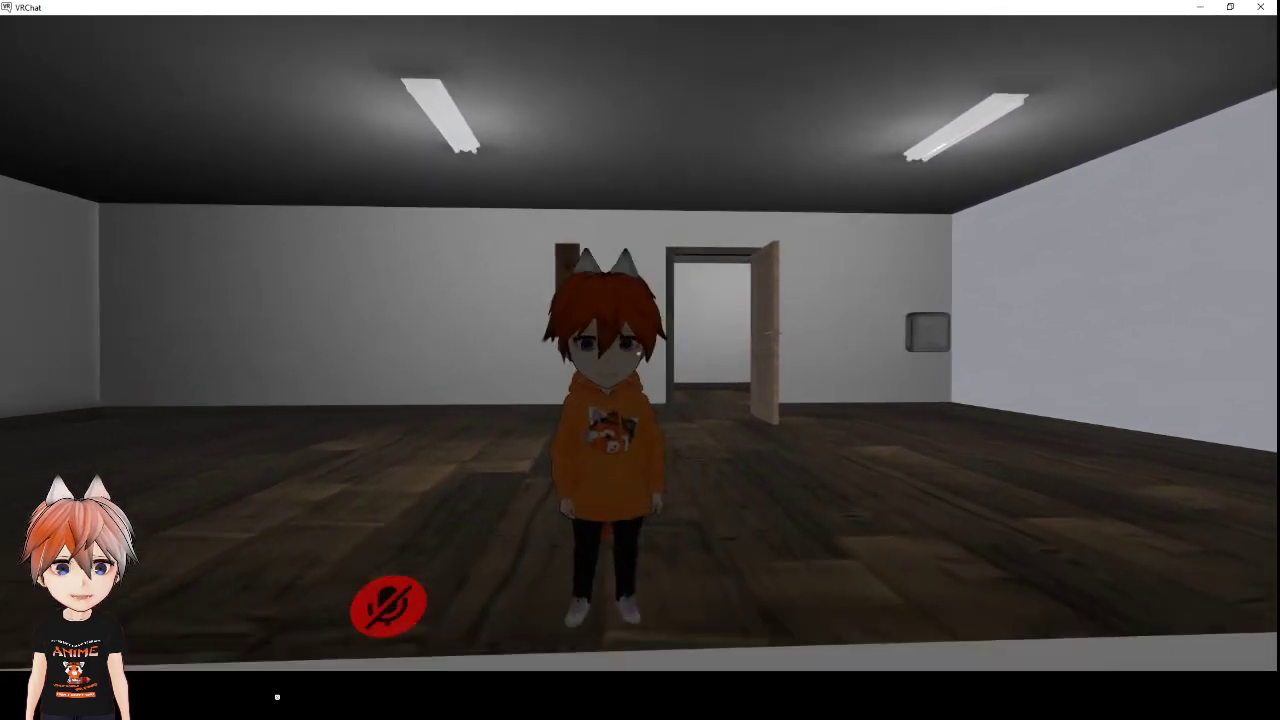
key(d)
key(a)
key(s)
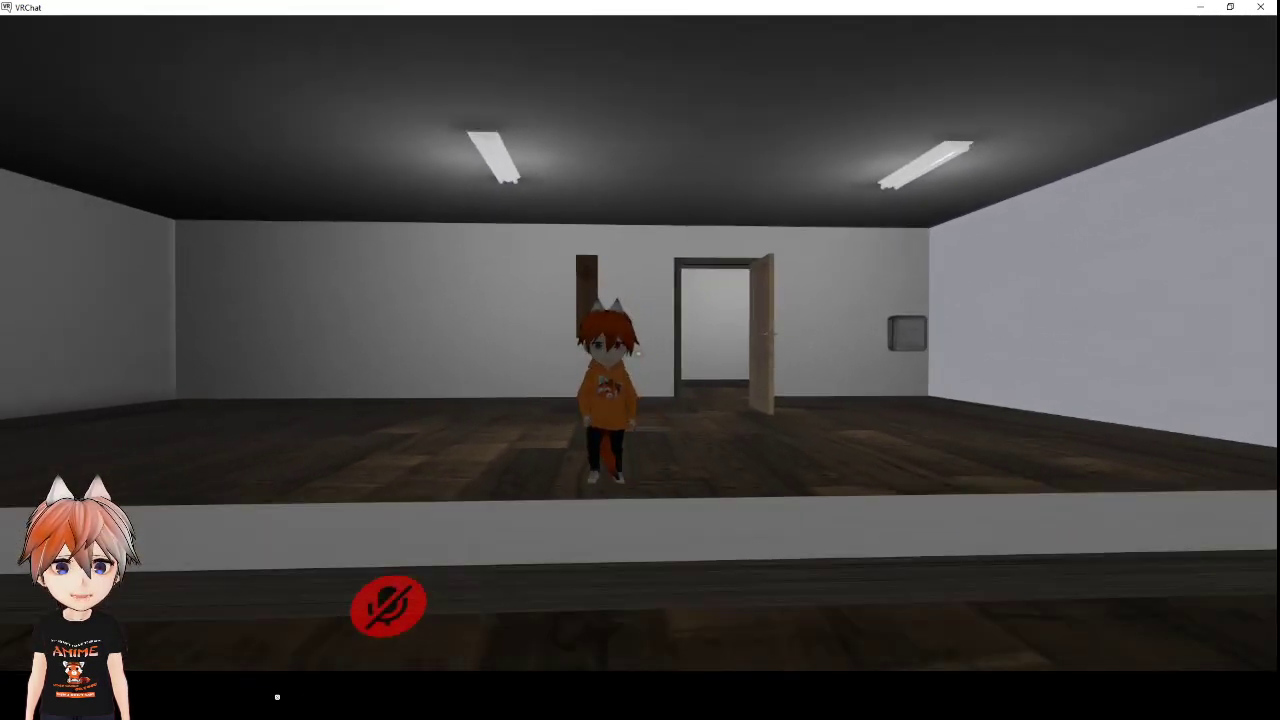
key(w)
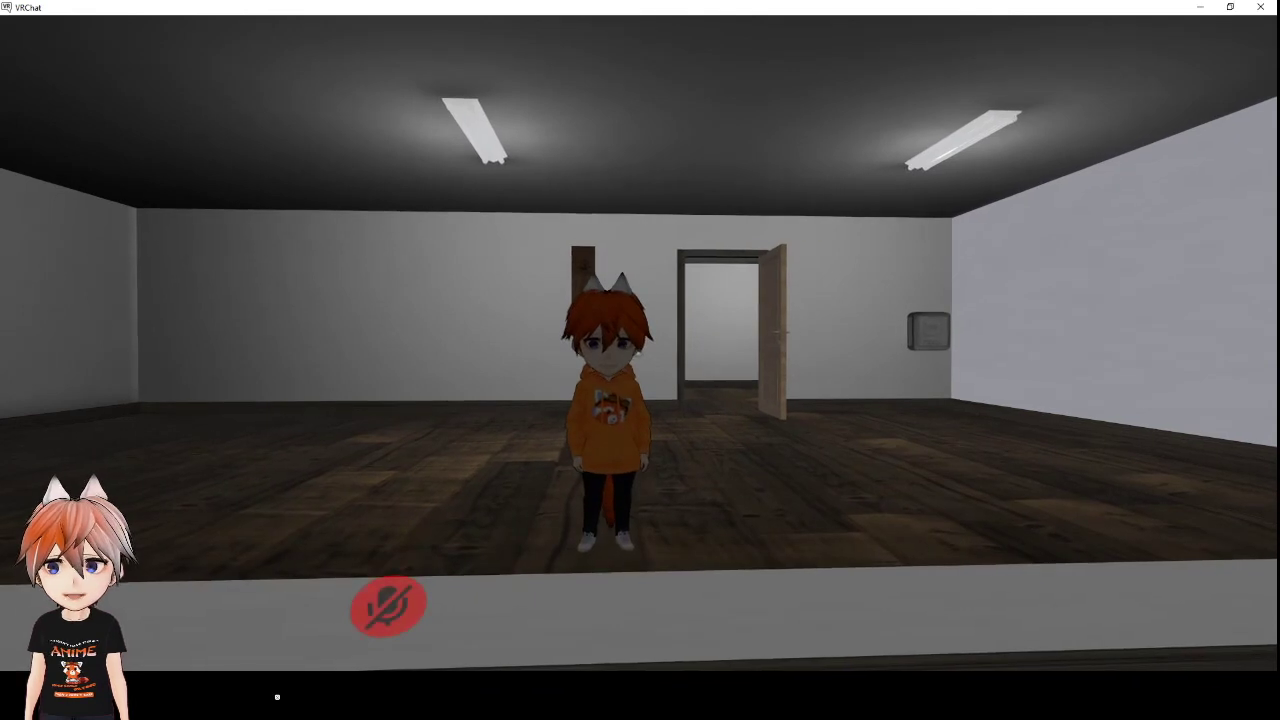